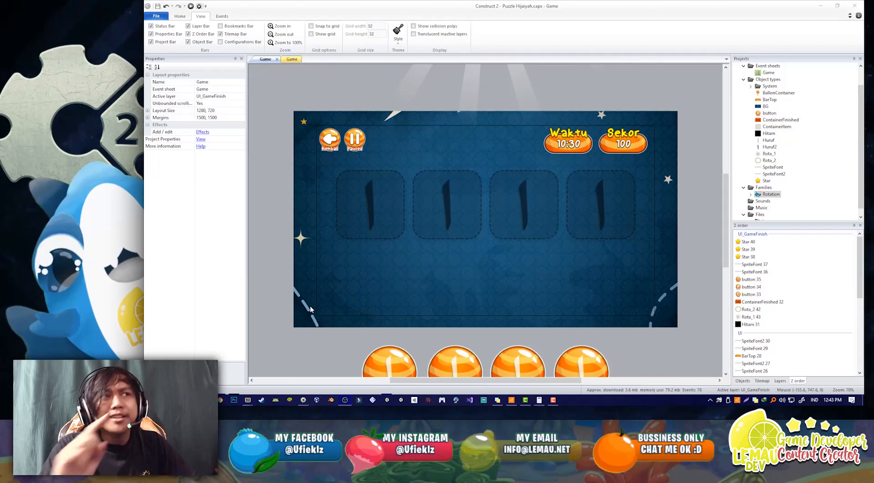
ctrl+scroll(310, 305, up, 2)
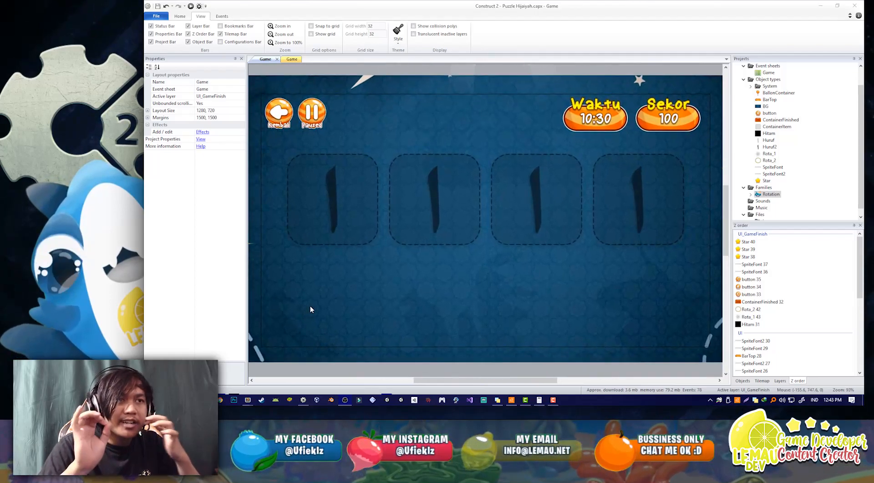
ctrl+scroll(372, 299, down, 2)
ctrl+scroll(373, 300, up, 2)
ctrl+scroll(373, 303, down, 2)
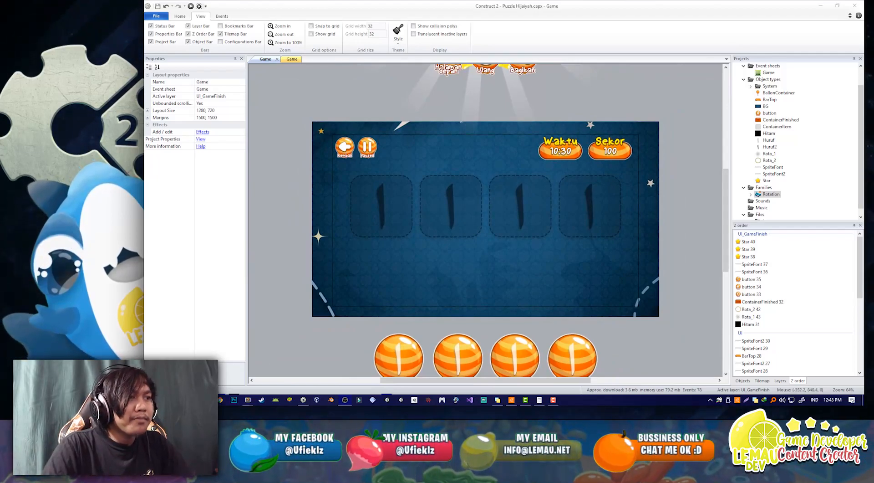
- Open the Container assets folder in File Explorer and preview the GamePaused.png image
key(super+e)
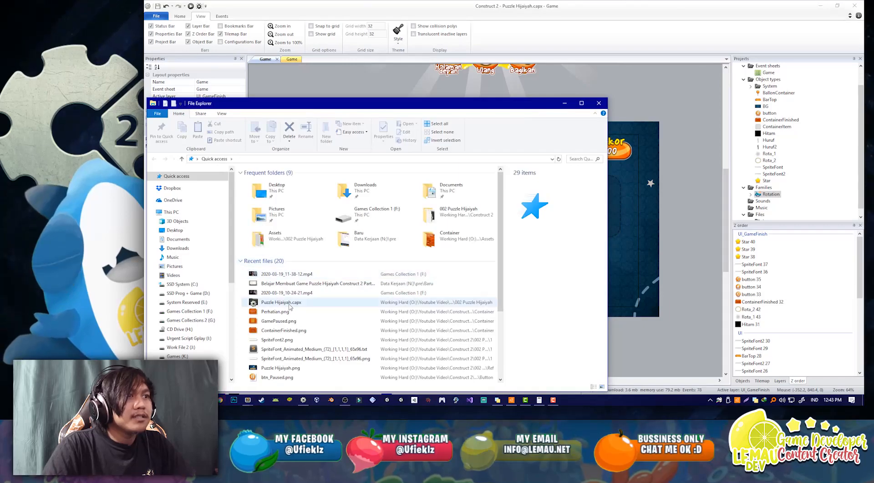
click(290, 311)
right_click(289, 311)
click(246, 377)
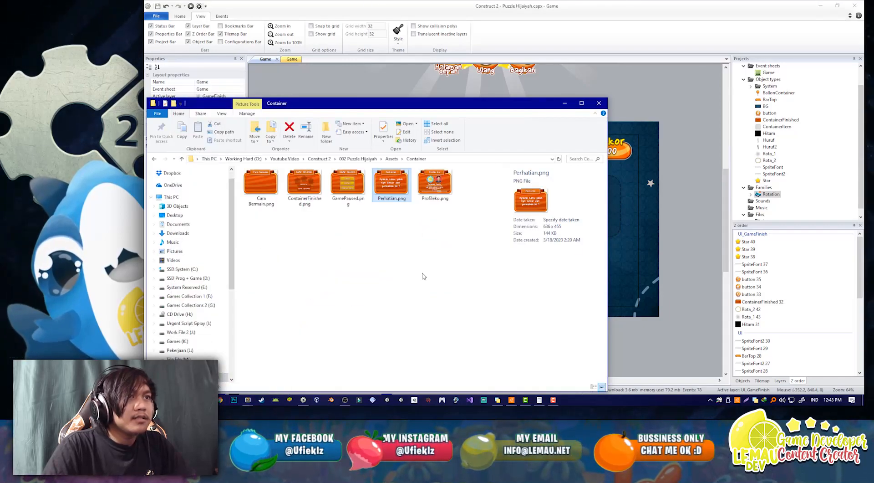
click(409, 266)
double_click(350, 181)
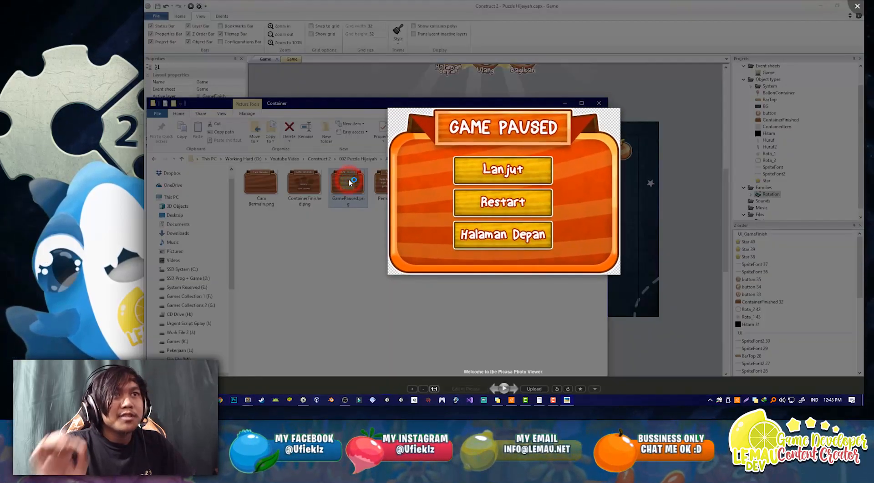
scroll(492, 186, up, 2)
scroll(492, 185, up, 2)
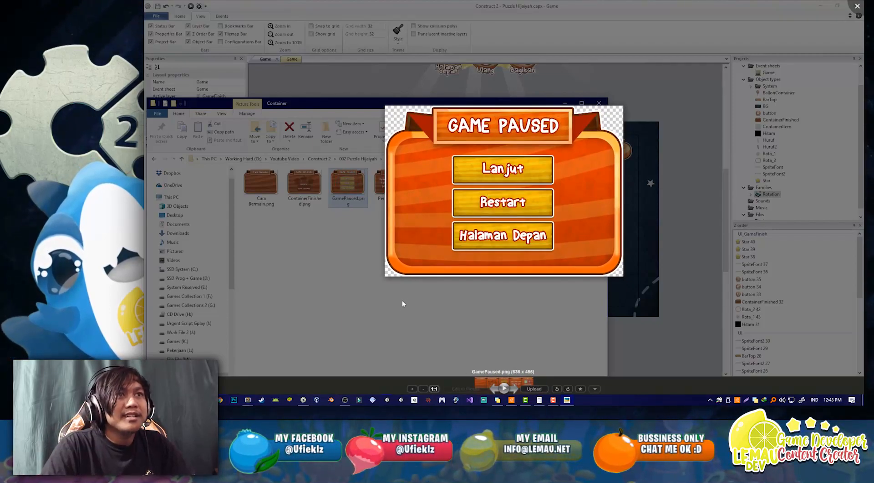
click(455, 303)
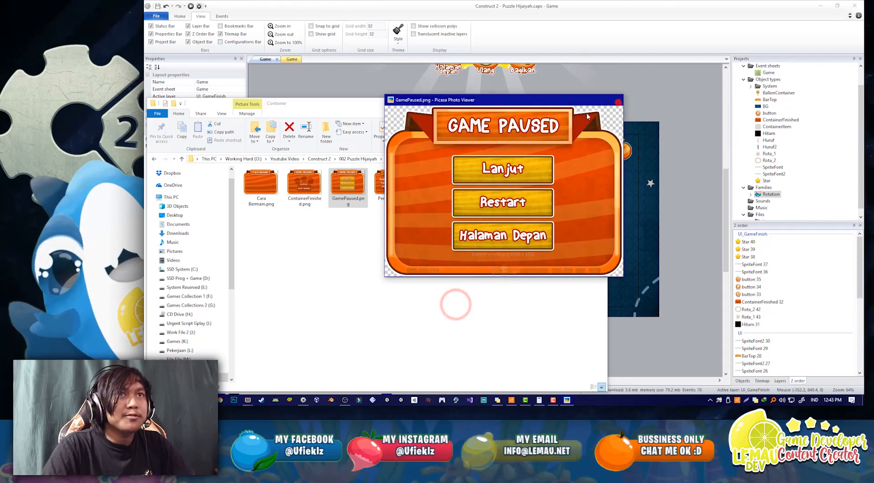
click(617, 97)
- Open Puzzle Hijaiyah.psd from the project's Ref folder in Photoshop
click(358, 158)
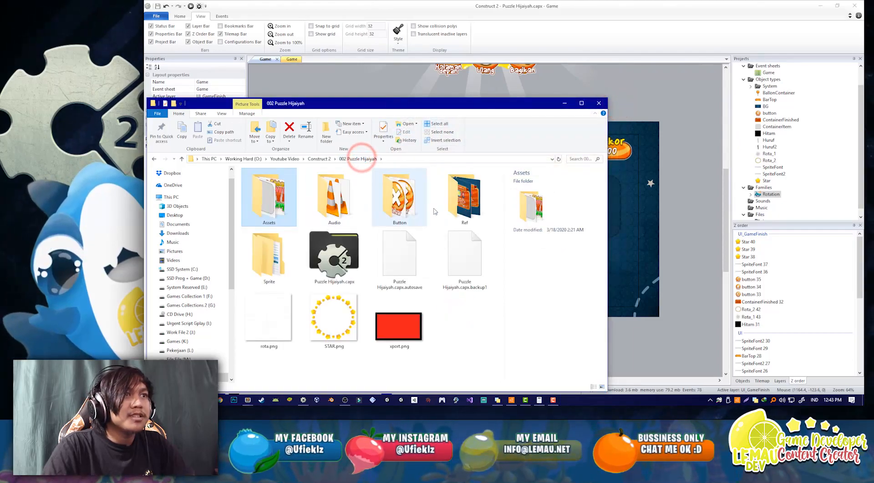
double_click(462, 195)
click(296, 229)
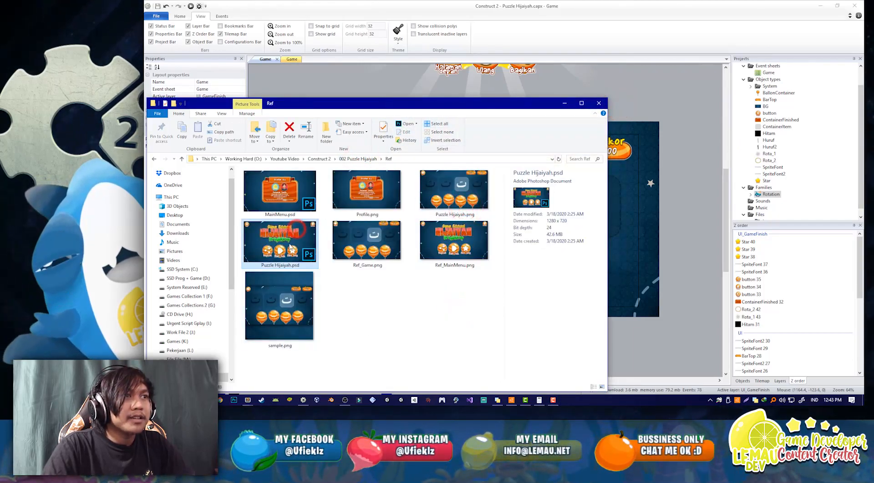
double_click(290, 246)
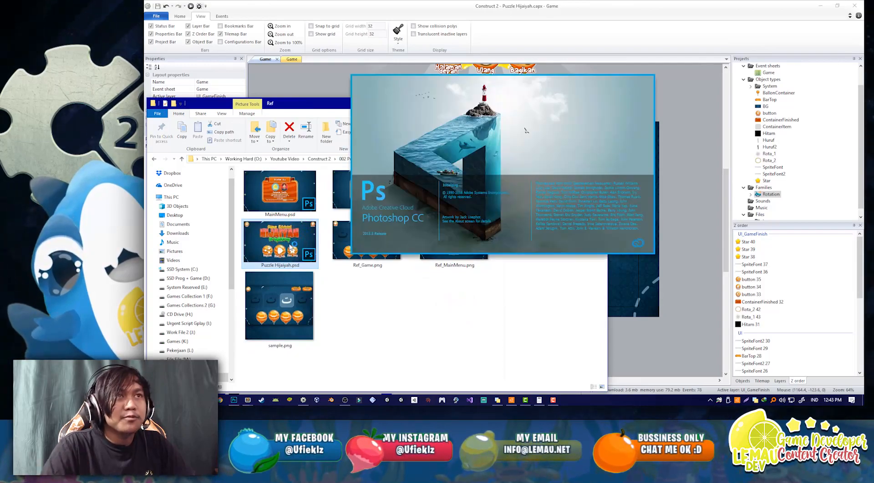
click(368, 325)
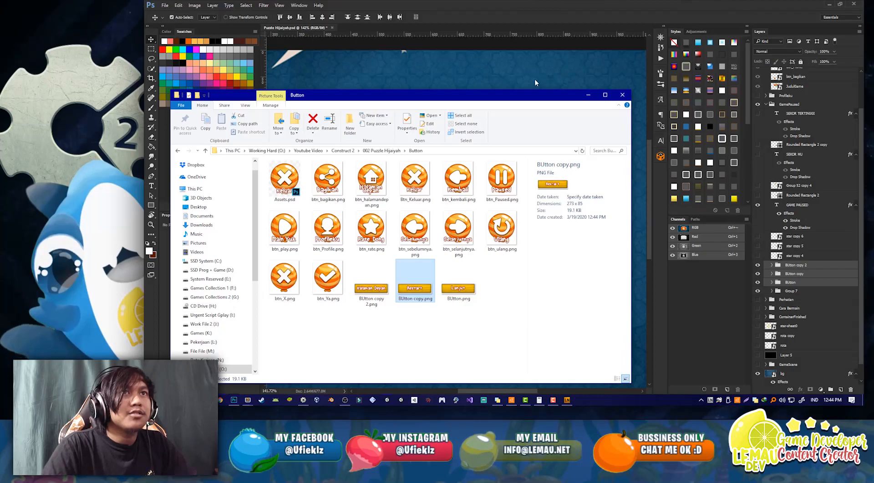
- Review the Game layout in Construct 2 and the button images in the Button folder, and return to the pause panel in Photoshop
click(702, 17)
key(alt+Tab)
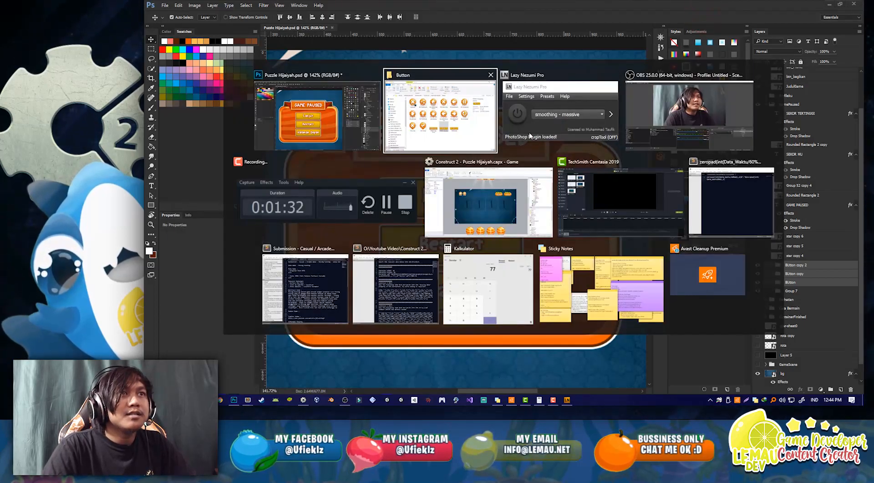
click(548, 204)
ctrl+scroll(509, 186, up, 3)
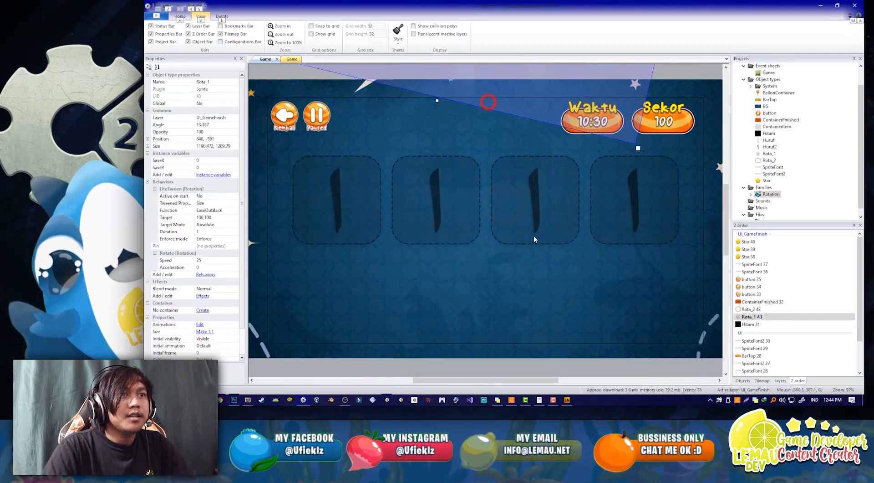
ctrl+scroll(482, 178, down, 5)
ctrl+scroll(458, 169, up, 3)
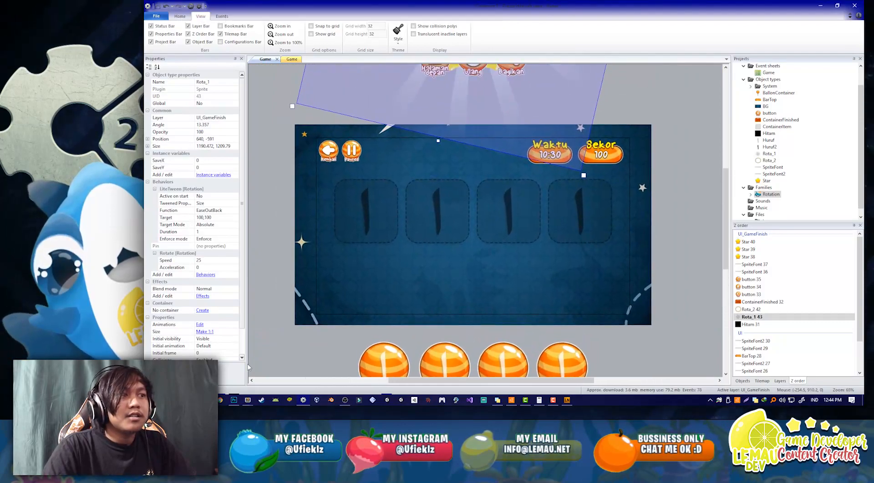
key(alt+Tab)
click(425, 354)
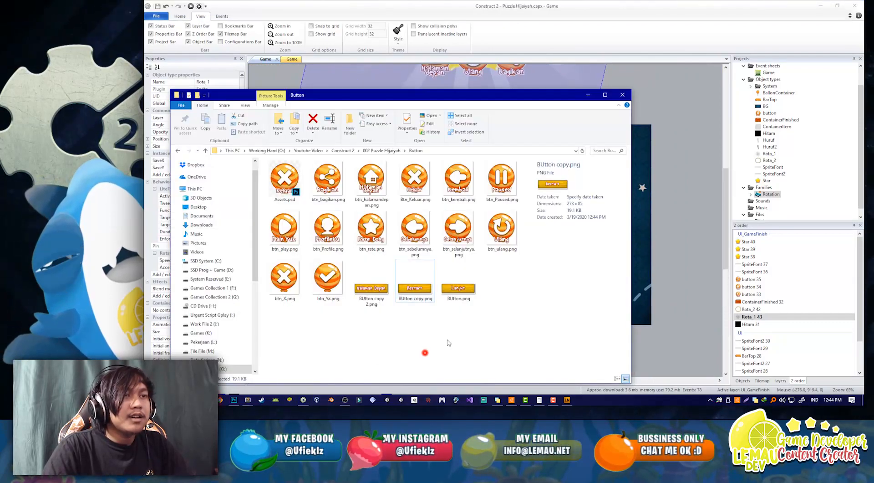
key(alt+Tab)
key(alt+Tab)
click(579, 149)
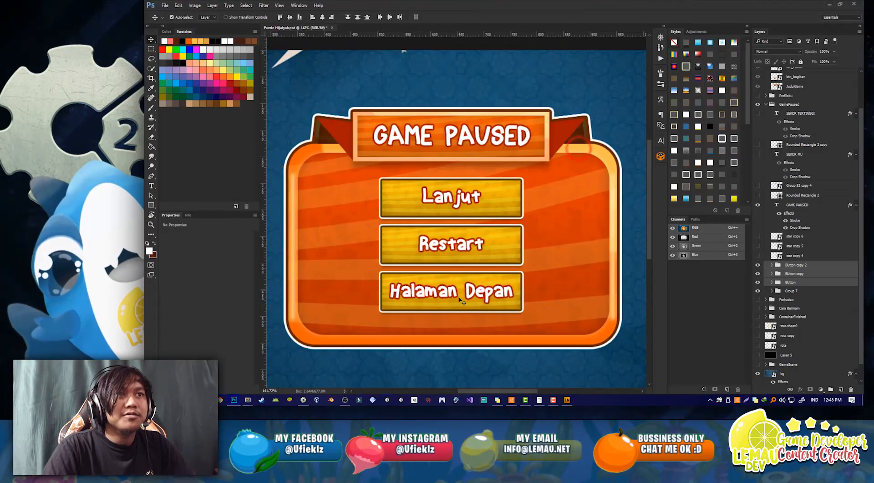
- Hide the three button groups inside the GamePaused group and export the group as a PNG
drag(756, 272, 756, 283)
scroll(792, 210, up, 2)
click(770, 147)
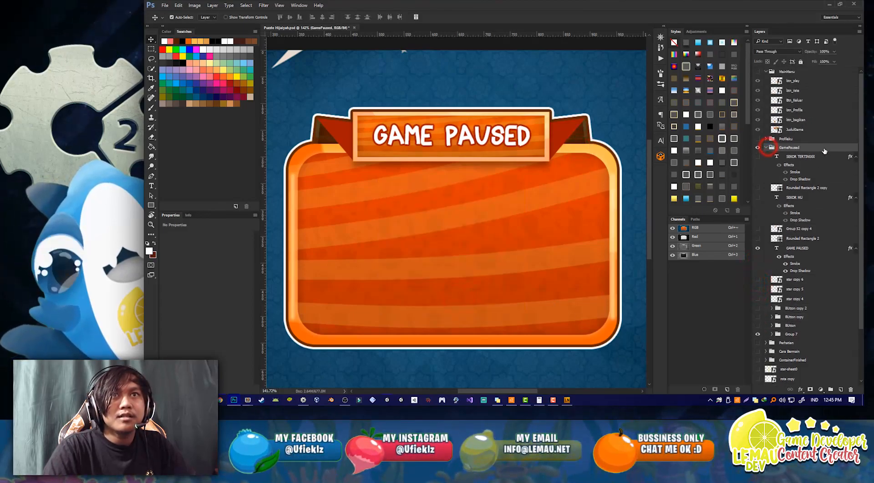
right_click(771, 143)
click(787, 196)
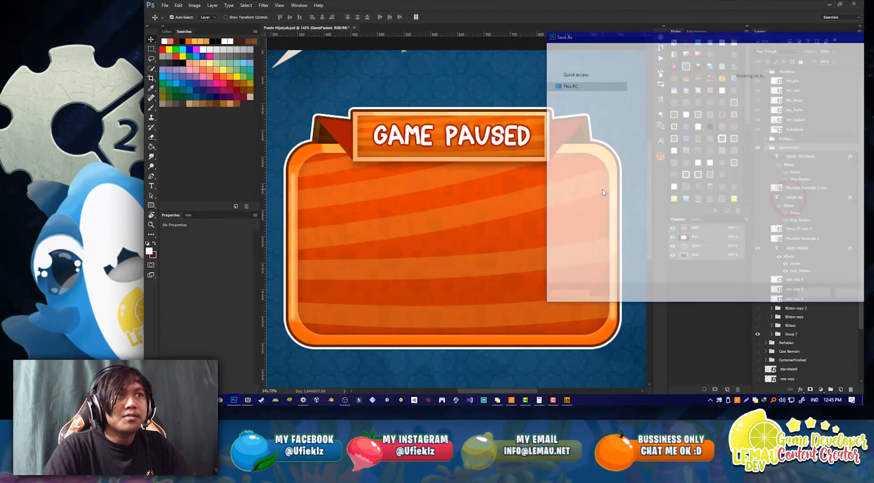
key(Return)
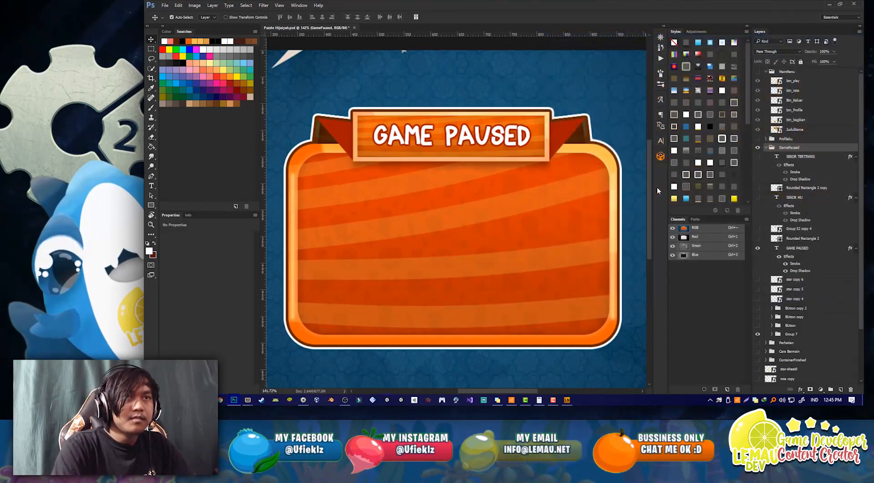
- Switch to Construct 2 and import GamePaused.png from the Button folder into the Game layout as a sprite
click(316, 400)
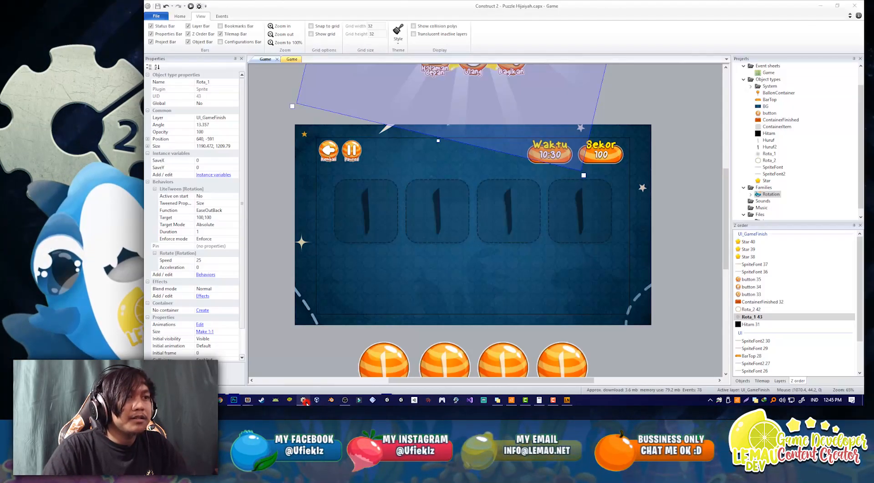
click(247, 400)
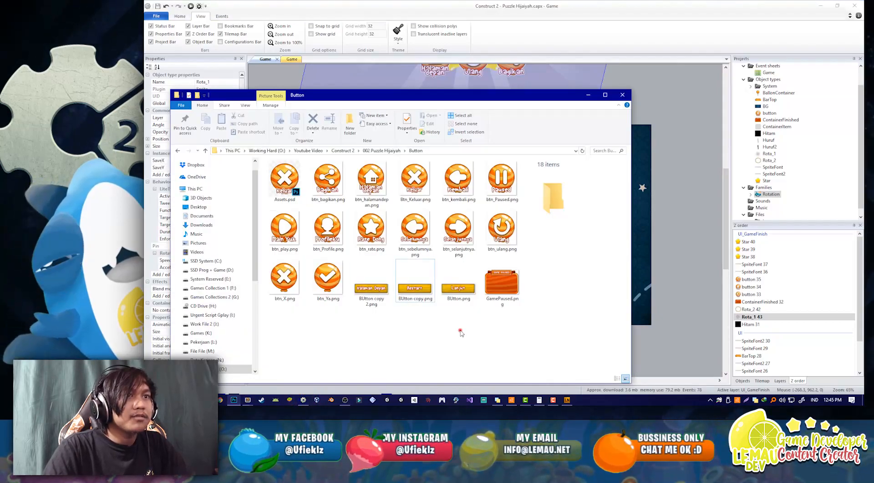
click(461, 330)
click(502, 291)
drag(491, 278, 520, 250)
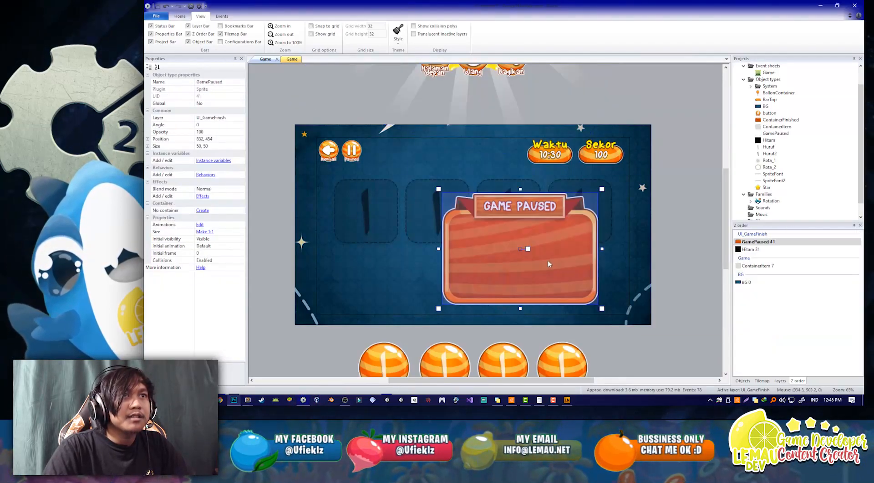
- Match the GamePaused sprite's size to ContainerFinished at 759.153, 543.105, and place it around the layout's centre at X 640
ctrl+scroll(521, 259, down, 2)
click(533, 101)
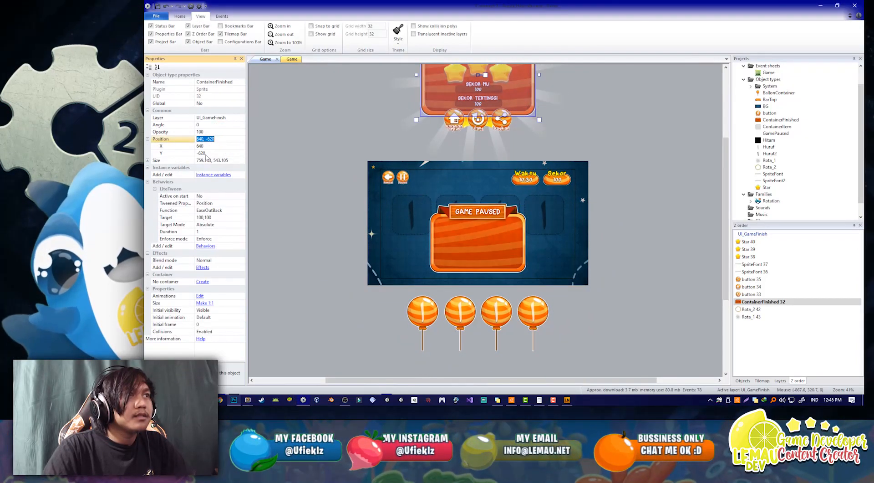
click(229, 161)
click(481, 258)
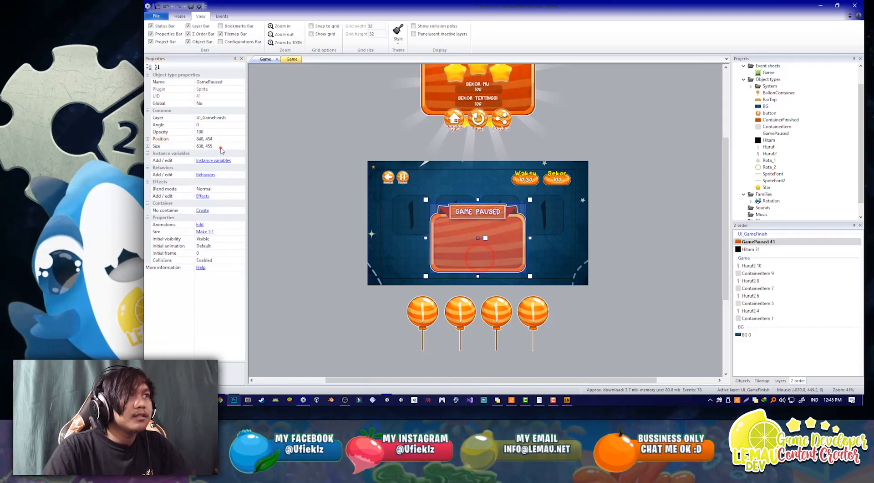
key(Return)
click(618, 330)
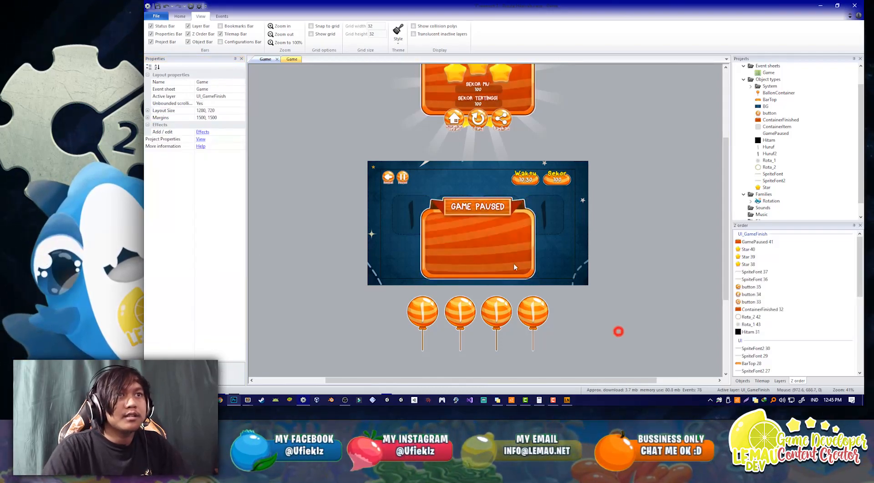
drag(510, 245, 507, 231)
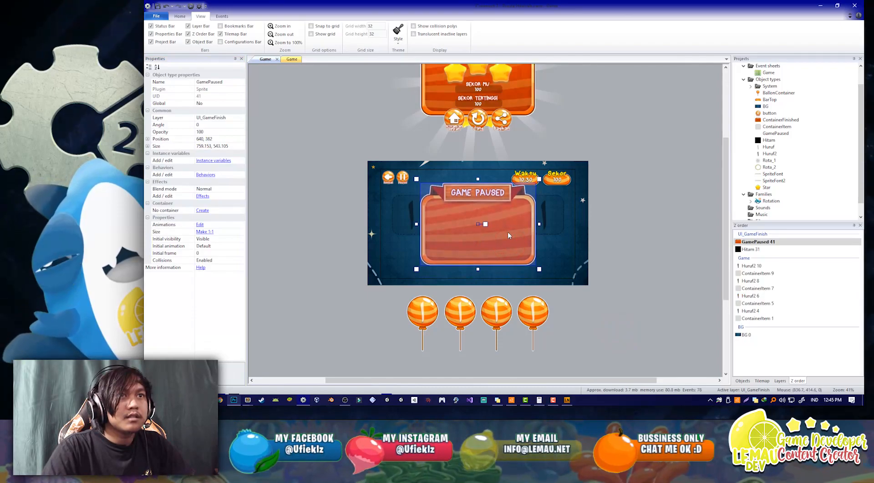
click(648, 278)
- Add a new layer named UI_Paused above UI_GameFinish
drag(770, 380, 793, 382)
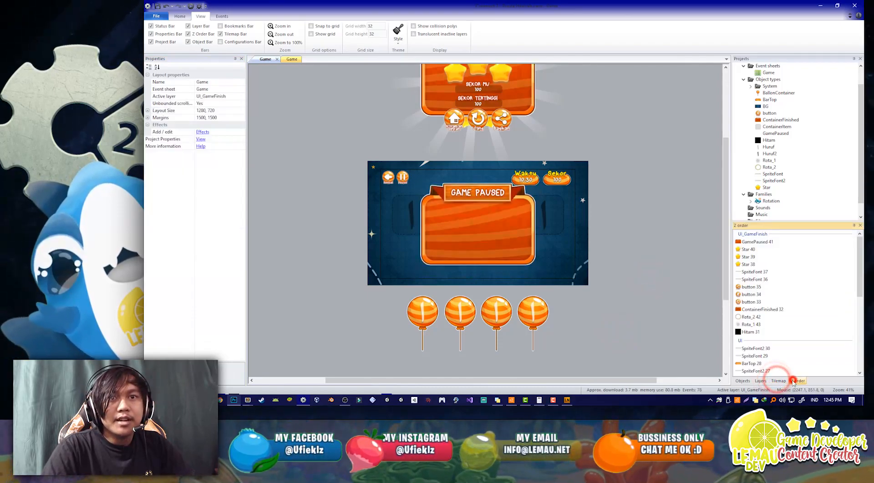
click(761, 380)
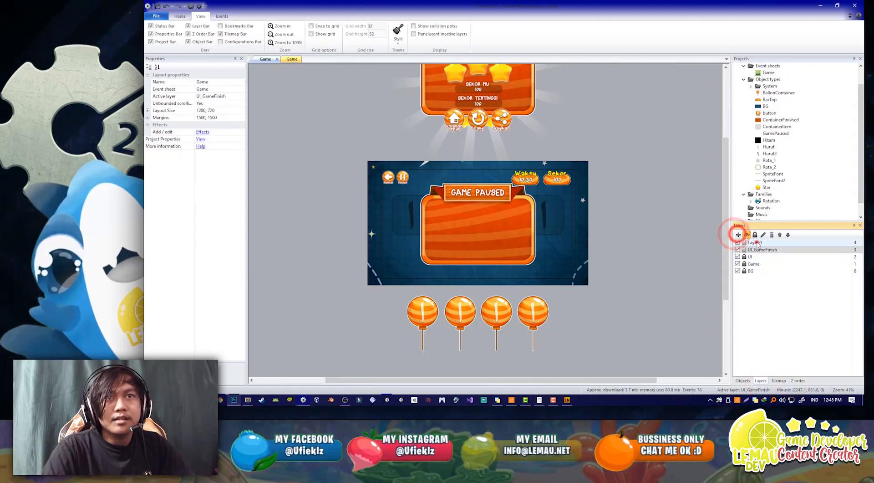
click(738, 235)
text(UI_Paused)
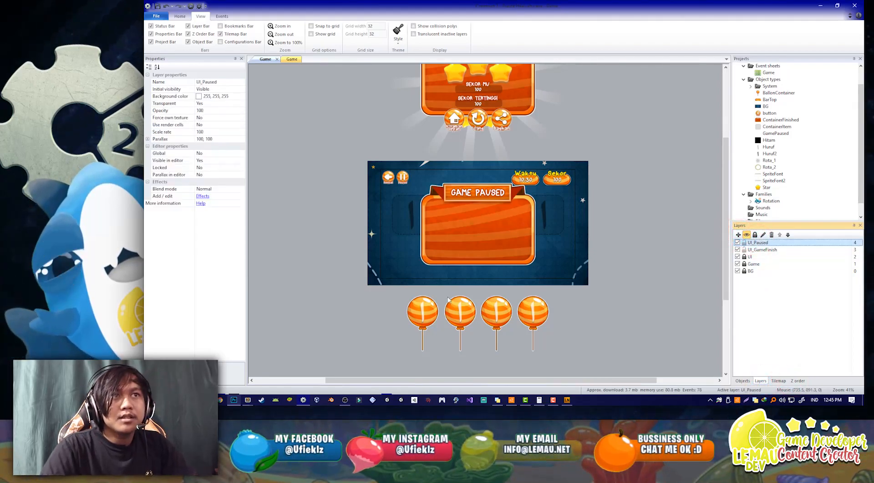
- Place another instance of the black Hitam overlay on the UI_Paused layer so that it covers the whole game area
ctrl+scroll(449, 299, up, 4)
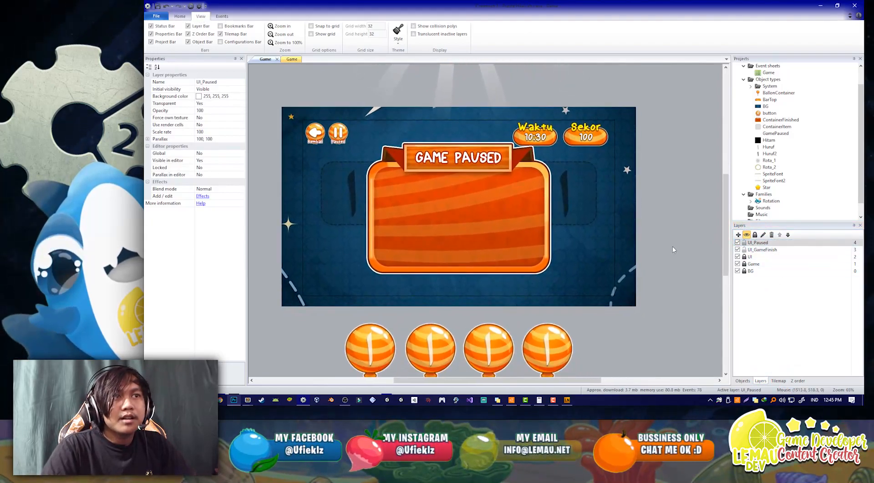
drag(763, 143, 463, 214)
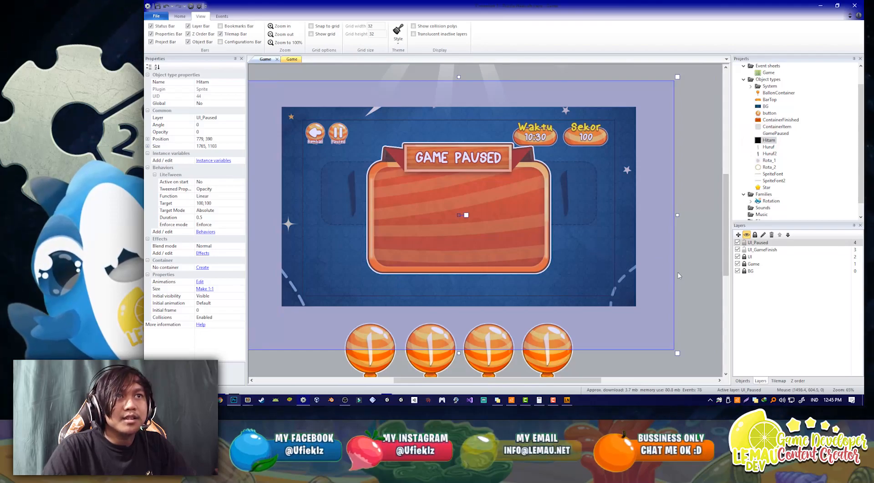
right_click(657, 253)
mouse_move(684, 293)
click(723, 299)
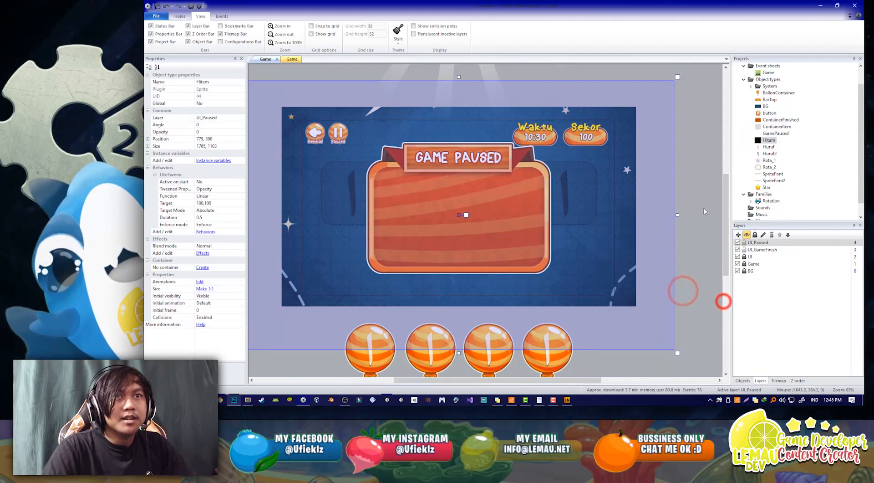
click(696, 204)
- Set the opacity of the Hitam object type to 35
click(758, 140)
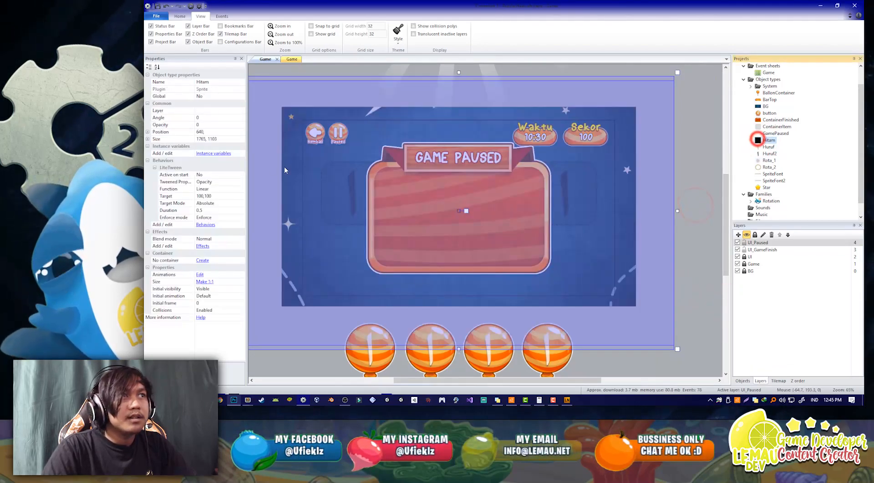
click(208, 118)
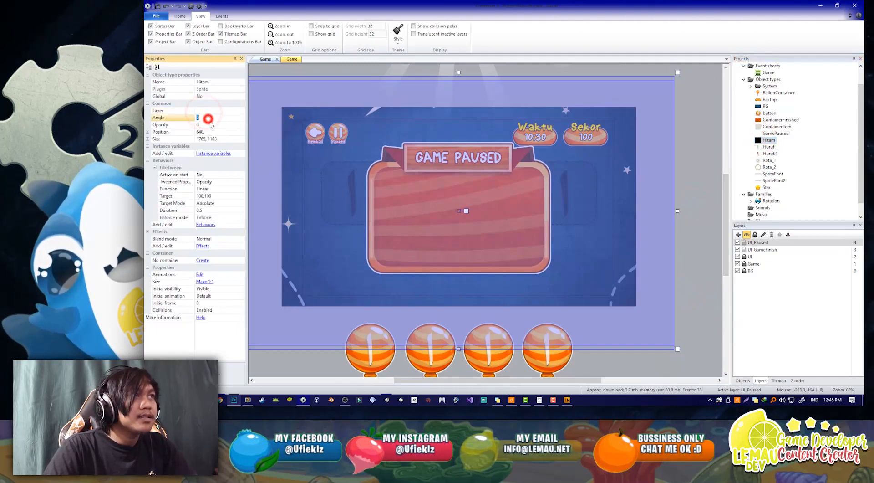
click(210, 124)
text(35)
key(Return)
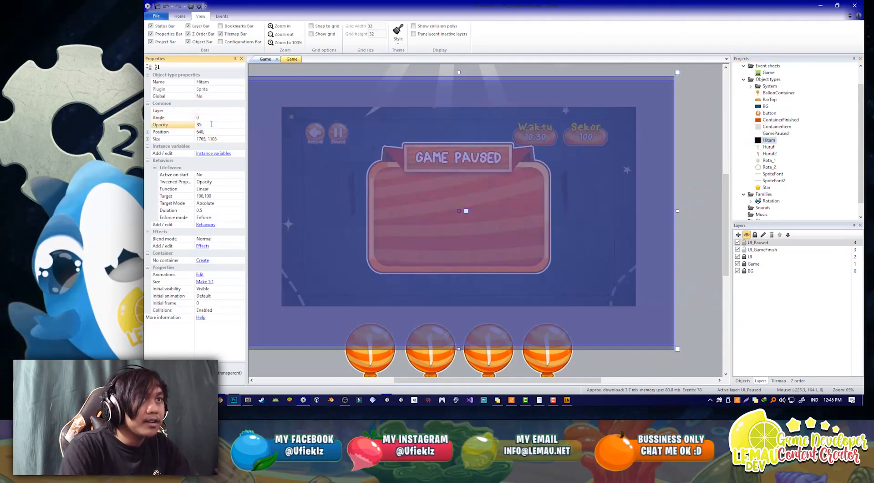
- Check which layer holds the Game Paused panel by hiding the UI_GameFinish layer and showing it again
ctrl+scroll(539, 308, down, 10)
click(540, 331)
ctrl+scroll(537, 252, up, 9)
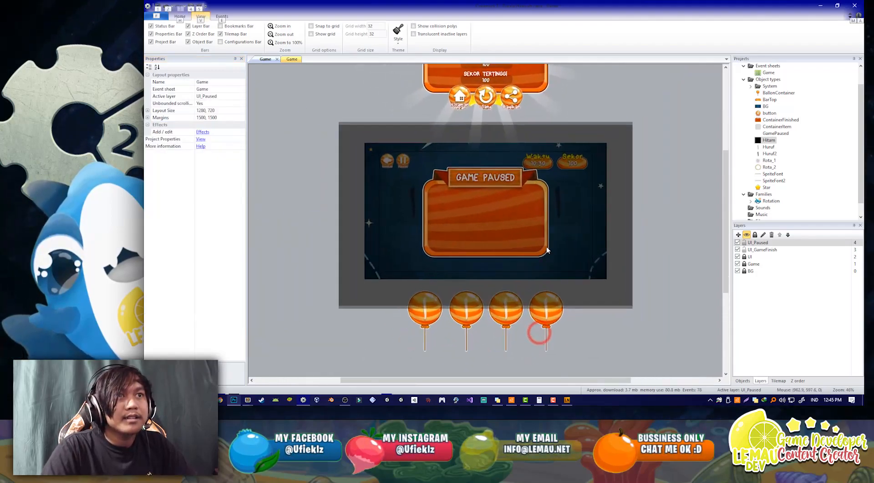
key(alt)
click(640, 204)
click(738, 250)
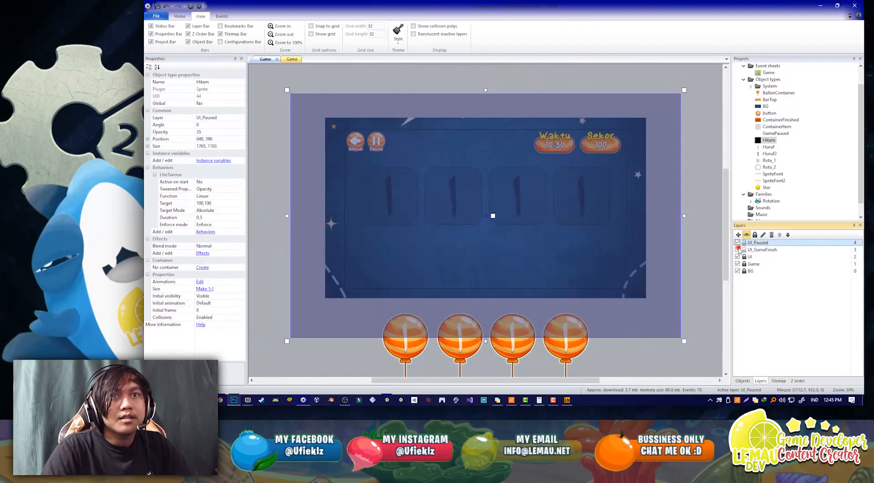
click(738, 249)
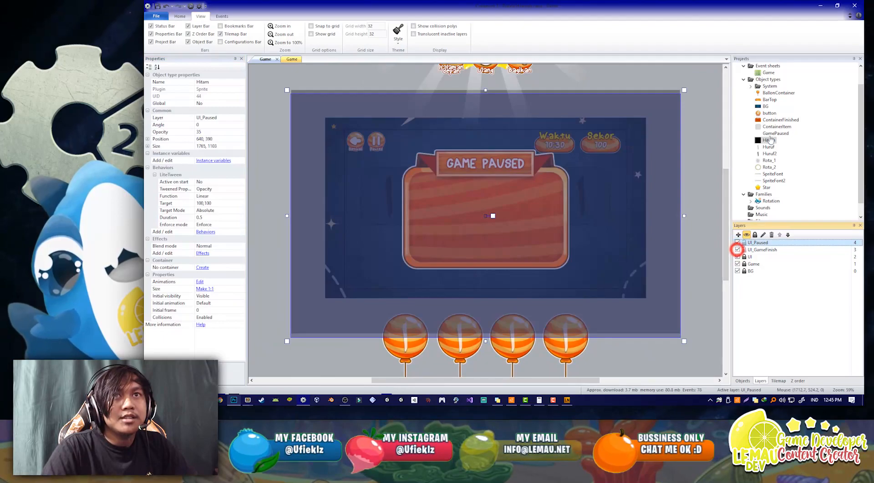
- Rename the GamePaused sprite to ContainerPaused and move it to the UI_Paused layer
scroll(765, 186, up, 1)
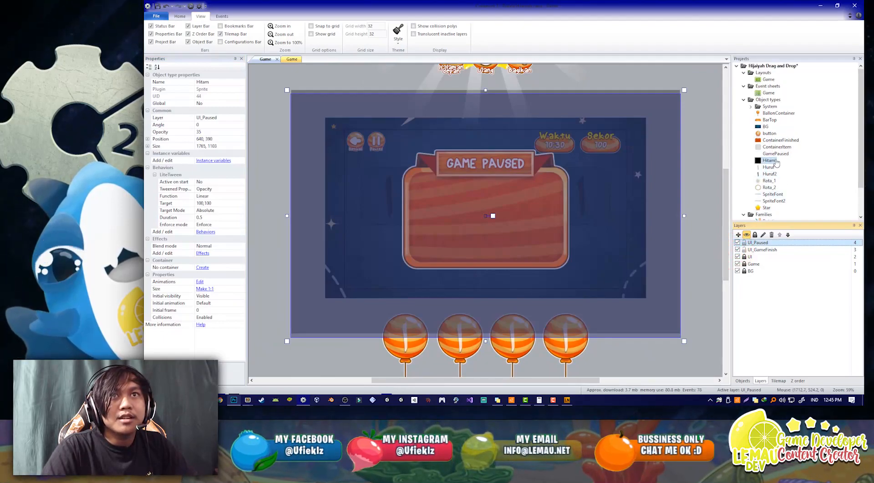
click(764, 154)
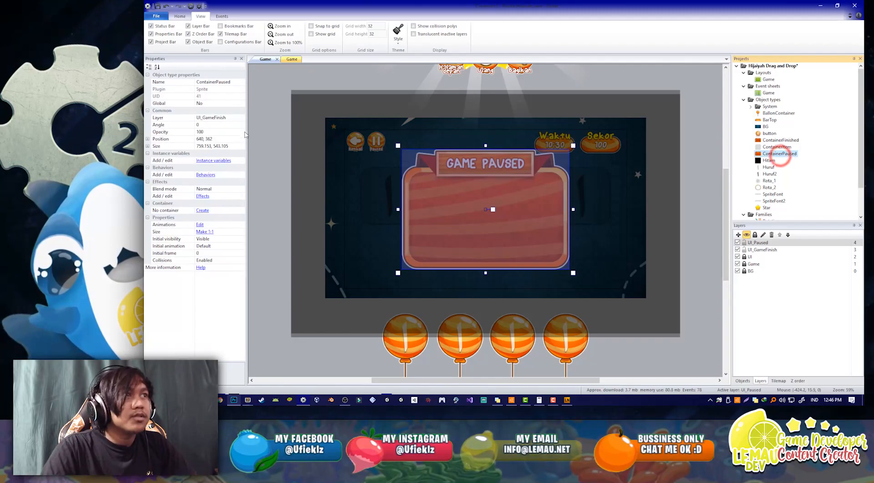
click(241, 118)
click(238, 127)
ctrl+scroll(531, 182, down, 3)
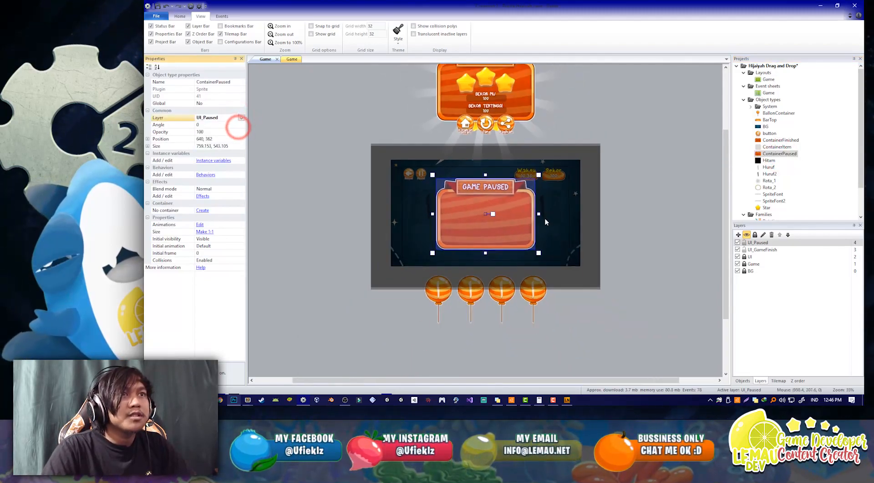
click(605, 308)
ctrl+scroll(526, 264, up, 4)
key(alt)
ctrl+scroll(526, 265, up, 1)
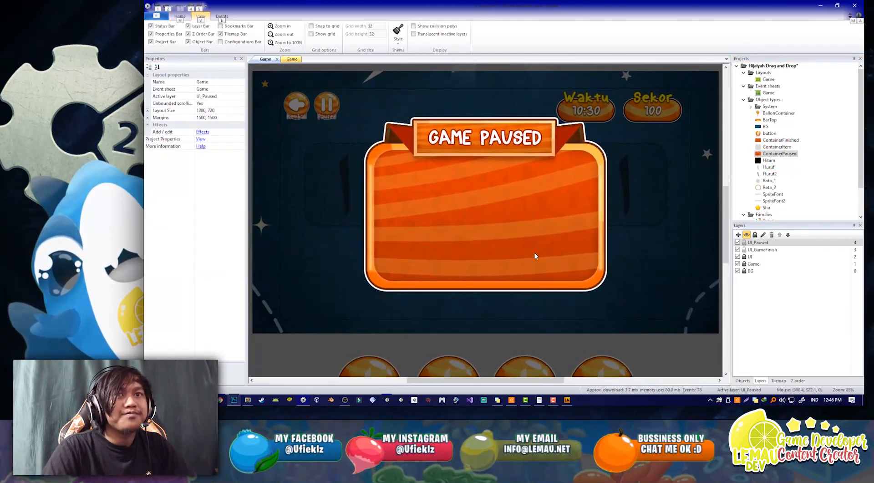
- Import BUtton copy 2.png, BUtton copy.png and BUtton.png from the Button folder as one sprite onto the Game Paused panel
key(alt+Tab)
click(445, 314)
click(381, 294)
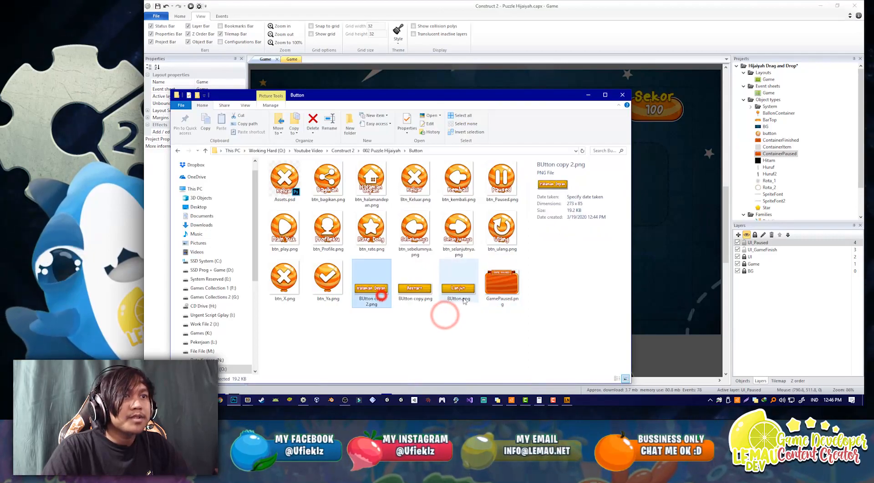
shift+click(459, 293)
drag(382, 290, 534, 236)
key(alt+Tab)
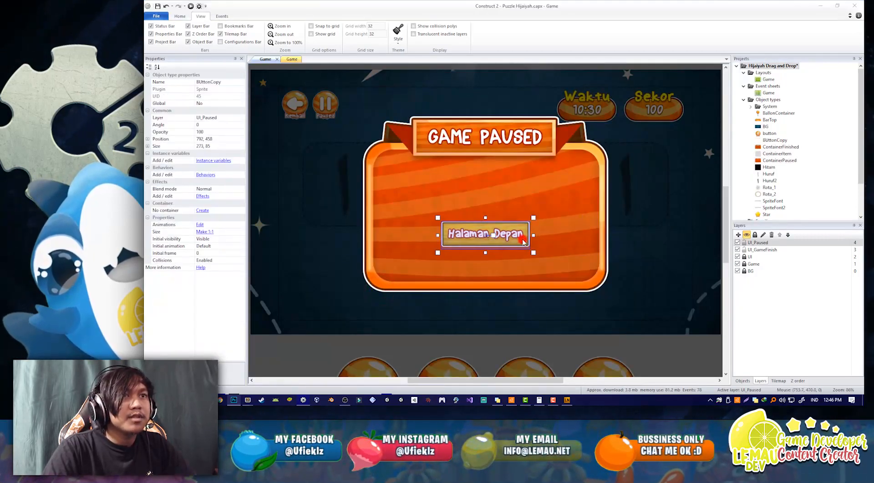
- Set the new button sprite's animation speed to 0 and place it centred below the Game Paused title, at about 641, 293
double_click(525, 237)
click(220, 85)
text(0)
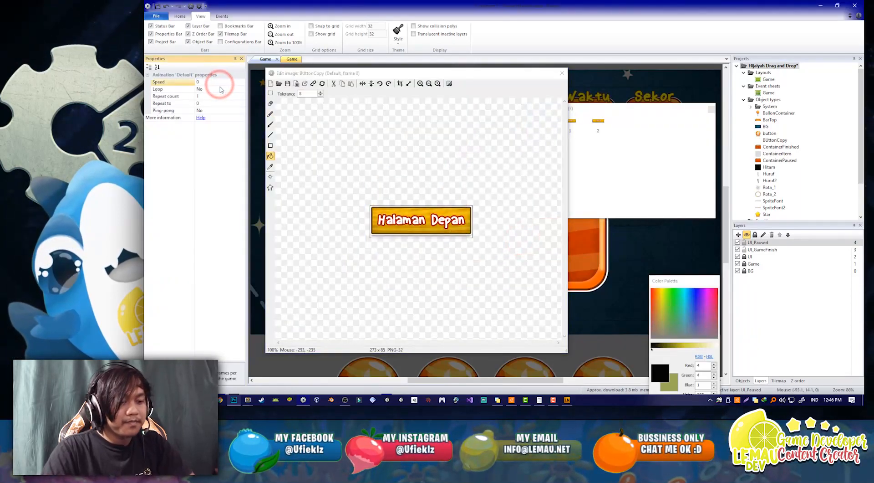
click(562, 73)
drag(513, 241, 515, 190)
ctrl+scroll(515, 189, up, 4)
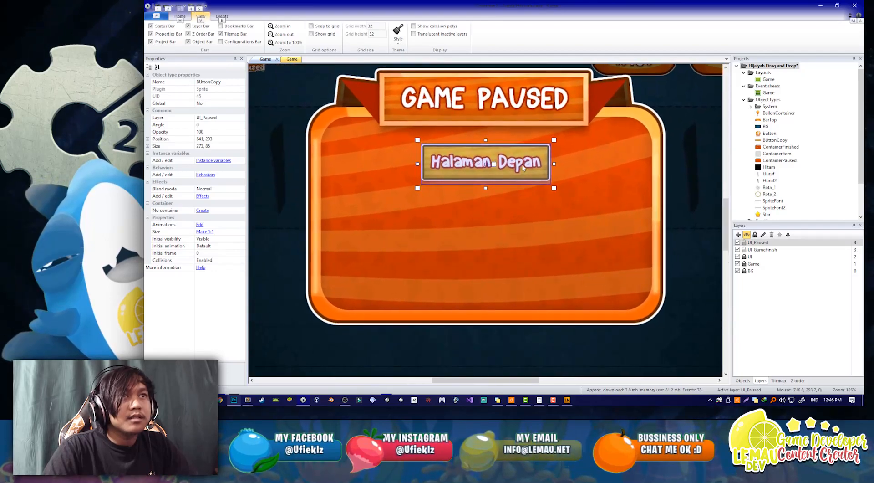
- Reorder the button sprite's animation frames as Lanjut, Restart, Halaman Depan
double_click(486, 175)
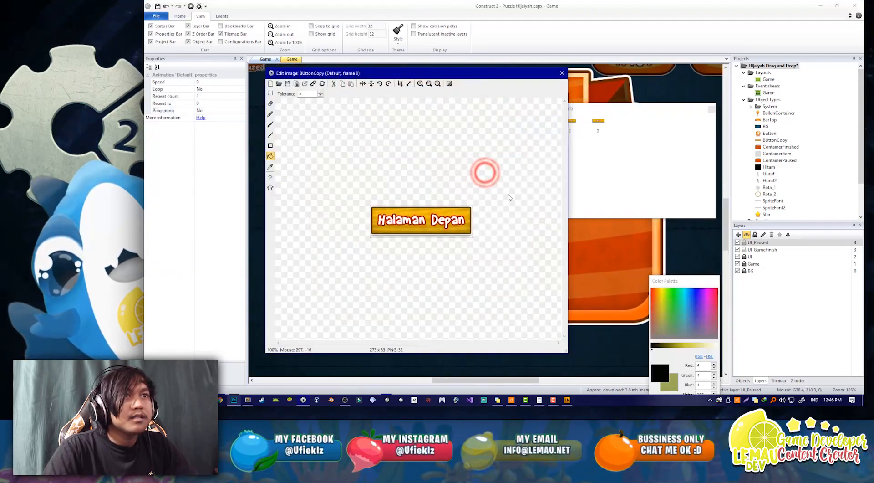
click(592, 149)
click(570, 122)
click(598, 122)
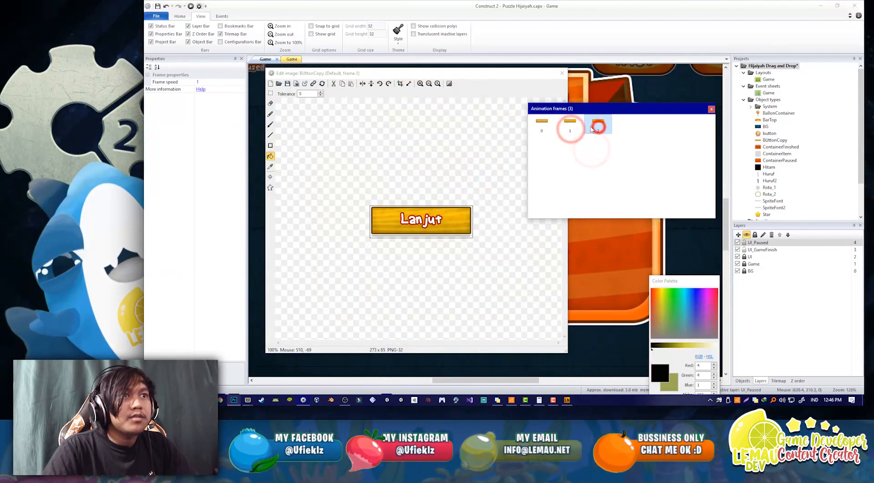
drag(538, 124, 612, 124)
click(711, 109)
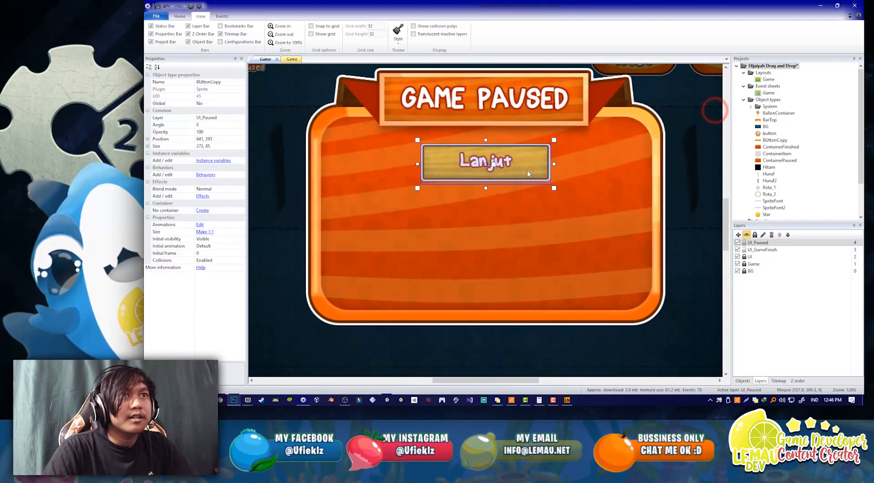
- Duplicate the Lanjut button twice in a column below the original, with the lowest copy at about 641, 487
ctrl+drag(526, 166, 529, 255)
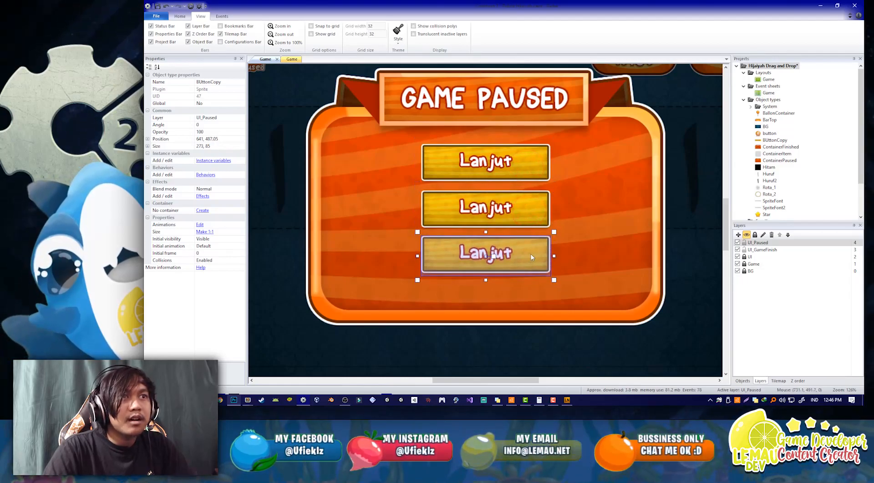
ctrl+scroll(580, 240, down, 5)
click(640, 353)
ctrl+scroll(531, 255, up, 4)
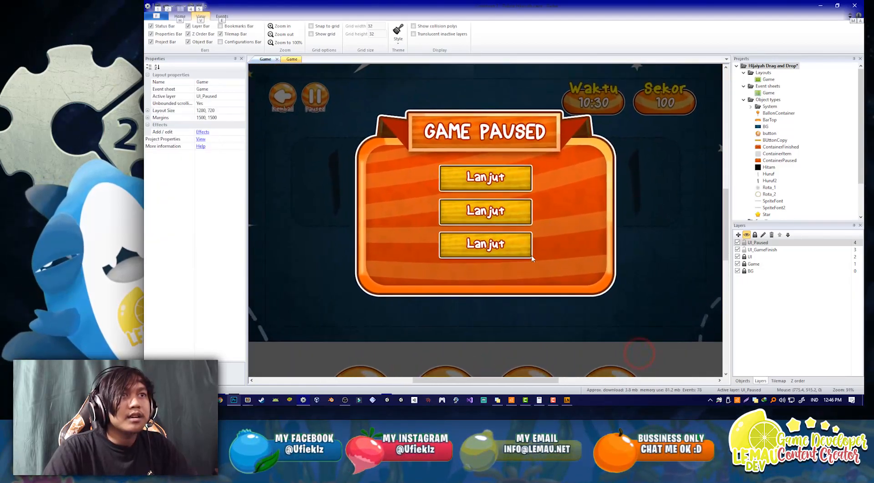
- Set the initial frame of the middle button to 1 and of the lowest button to 2
click(496, 220)
click(212, 253)
text(1)
click(464, 237)
click(208, 253)
key(Return)
ctrl+scroll(550, 260, down, 3)
click(671, 342)
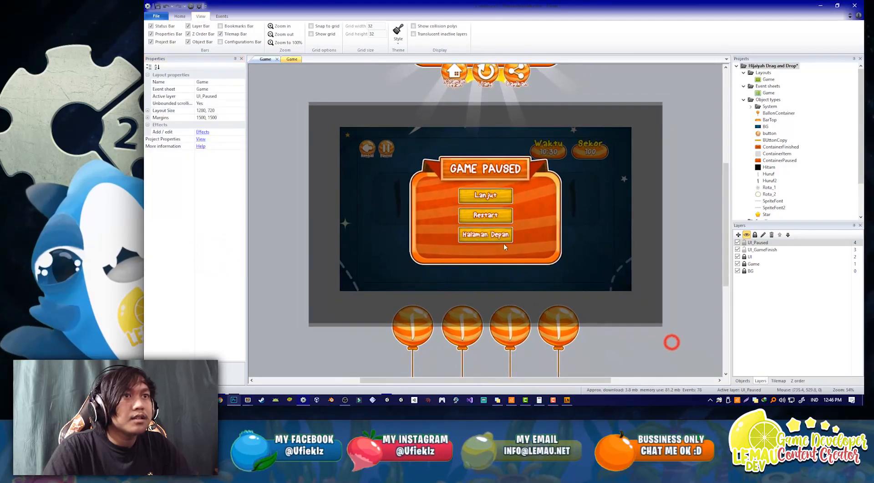
- Adjust the vertical spacing of the three pause buttons, with Lanjut at about 641, 307
ctrl+scroll(502, 244, up, 6)
key(alt)
click(483, 263)
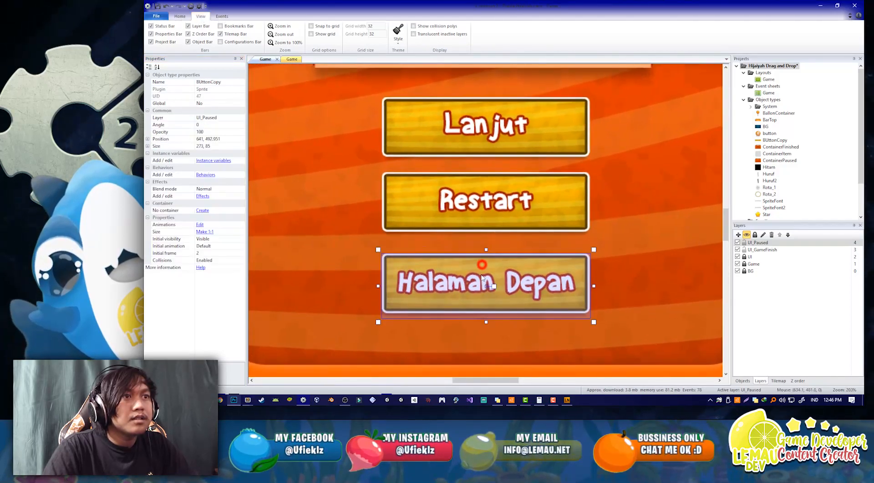
click(490, 226)
click(472, 141)
drag(472, 144, 471, 152)
ctrl+scroll(472, 152, down, 5)
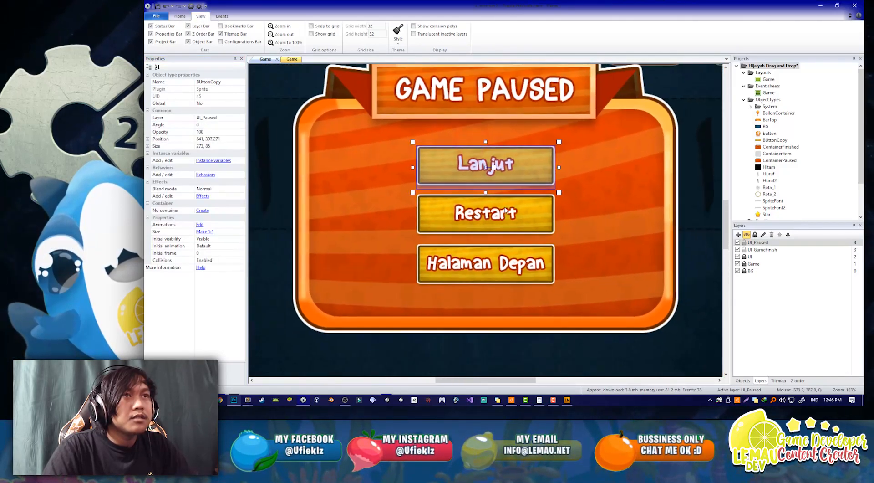
key(alt)
ctrl+scroll(526, 207, up, 3)
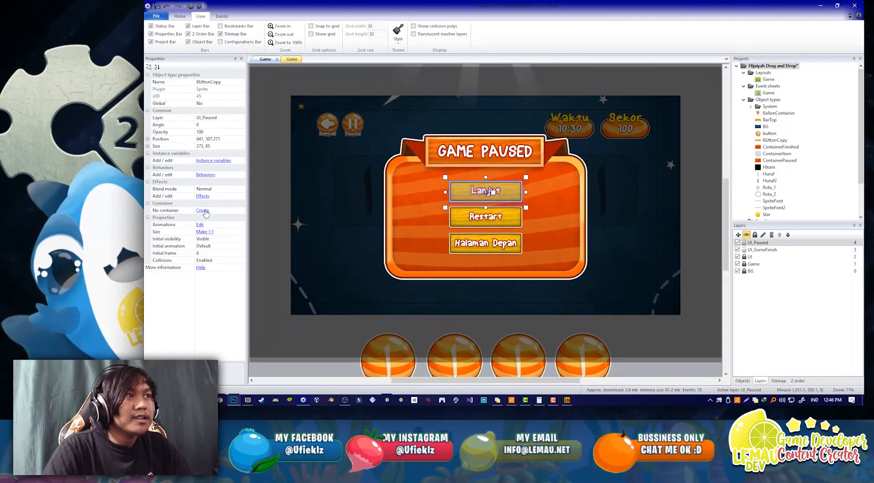
- Add the Pin behavior to the BUttonCopy sprite
click(205, 174)
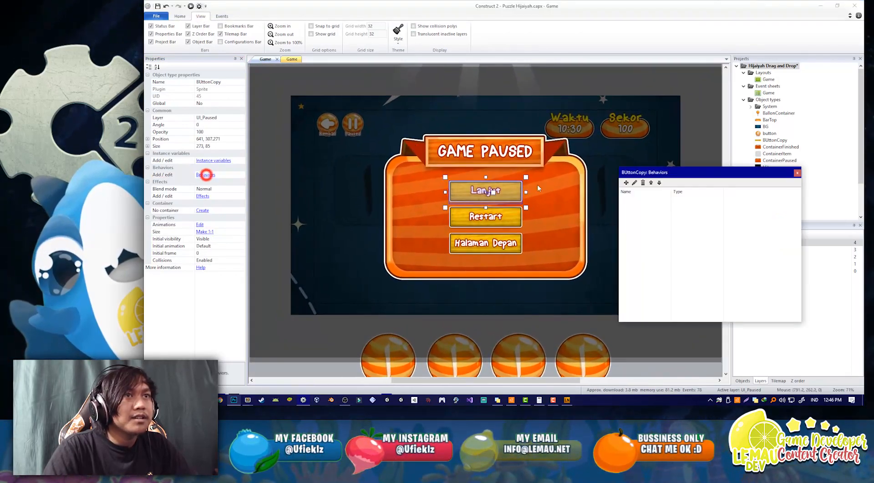
click(626, 182)
text(pin)
key(Return)
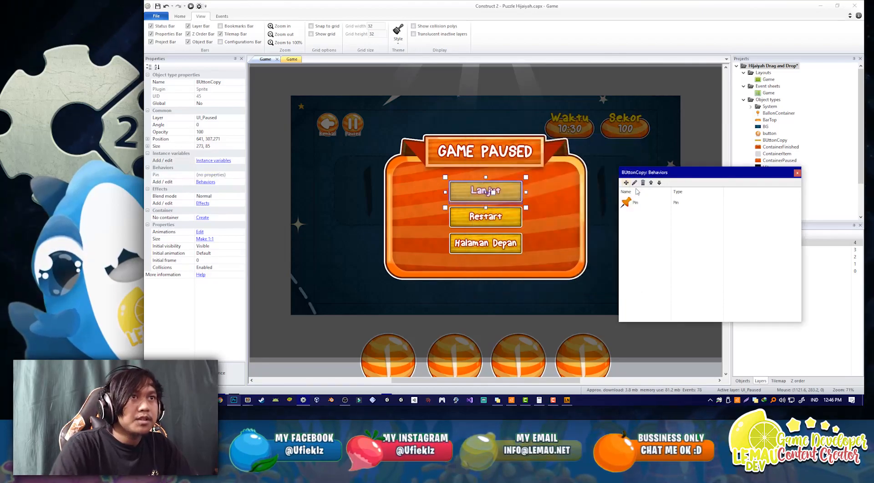
click(796, 173)
- Add the LiteTween behavior to the ContainerPaused panel
click(583, 195)
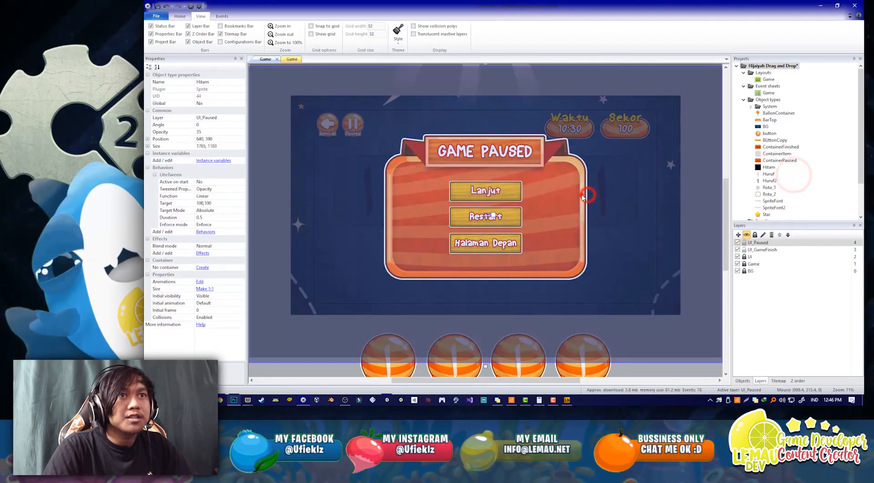
click(206, 175)
click(625, 182)
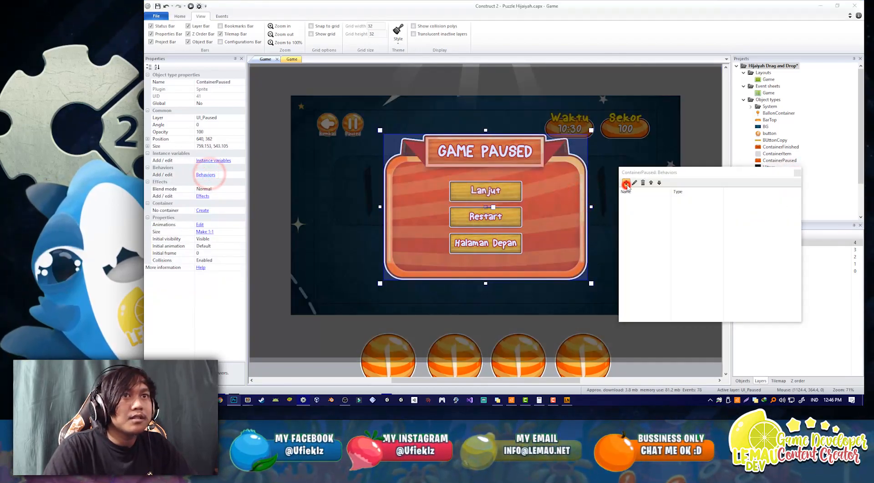
text(lite)
key(Return)
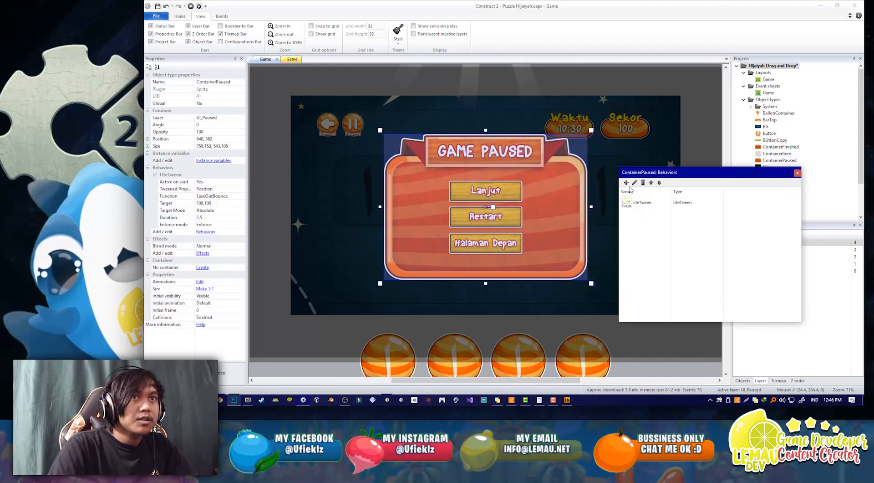
click(797, 173)
- Configure ContainerPaused's LiteTween with Active on start No, function EaseOutBack and a duration of 1
click(241, 182)
click(235, 188)
click(241, 196)
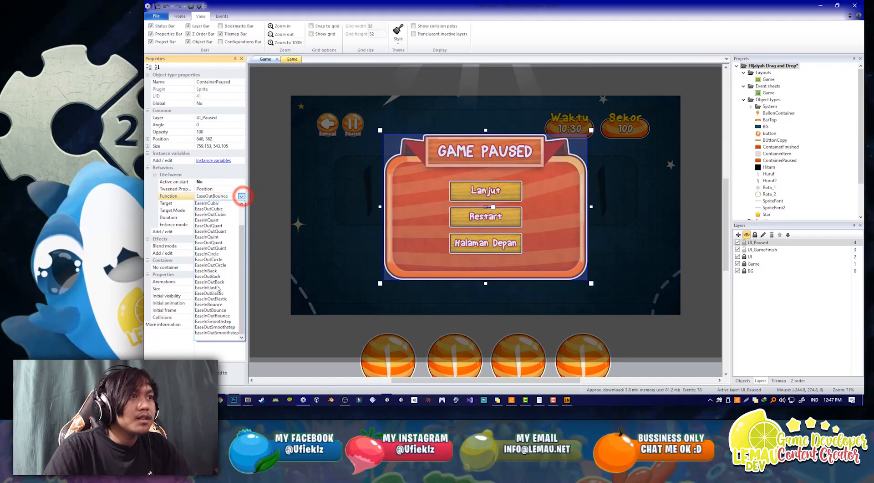
click(212, 276)
click(211, 218)
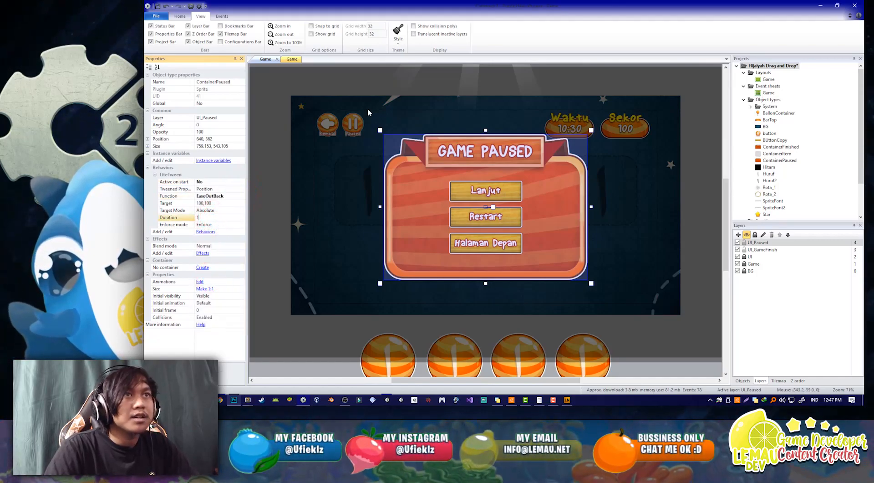
- Examine the Pin-GameFinish and Game-Finish functions in the Game event sheet and collapse Game-Finish
click(292, 59)
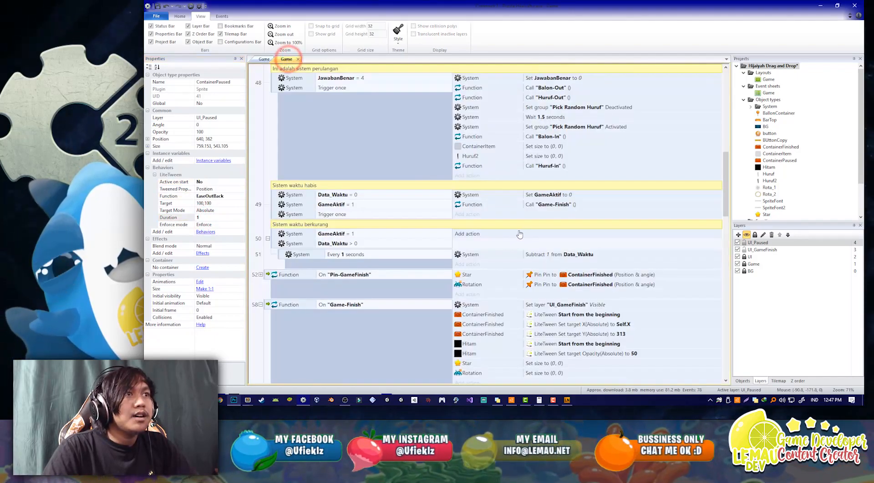
ctrl+scroll(569, 229, down, 1)
ctrl+scroll(569, 229, up, 4)
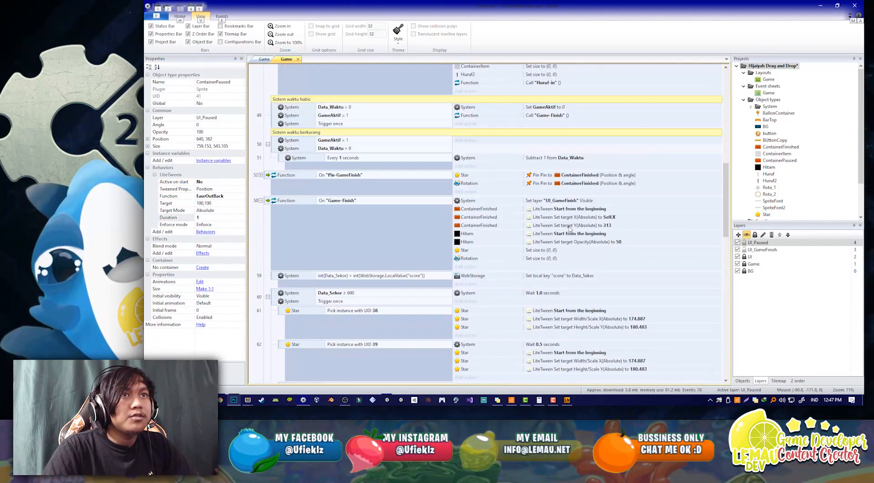
key(alt)
drag(727, 175, 726, 206)
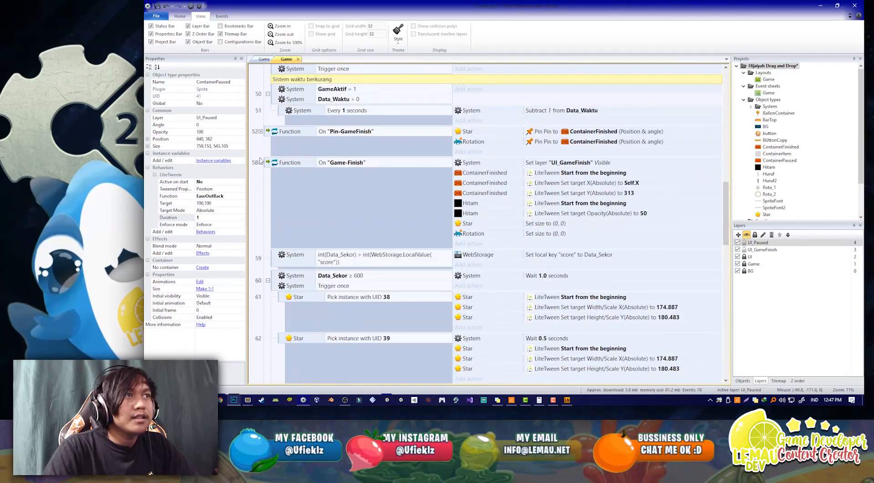
click(260, 163)
click(262, 59)
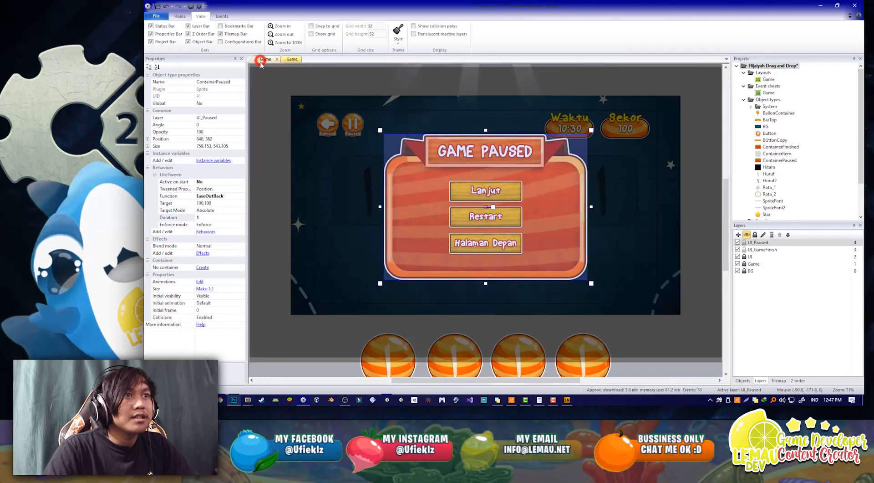
click(290, 60)
click(399, 286)
drag(726, 277, 725, 220)
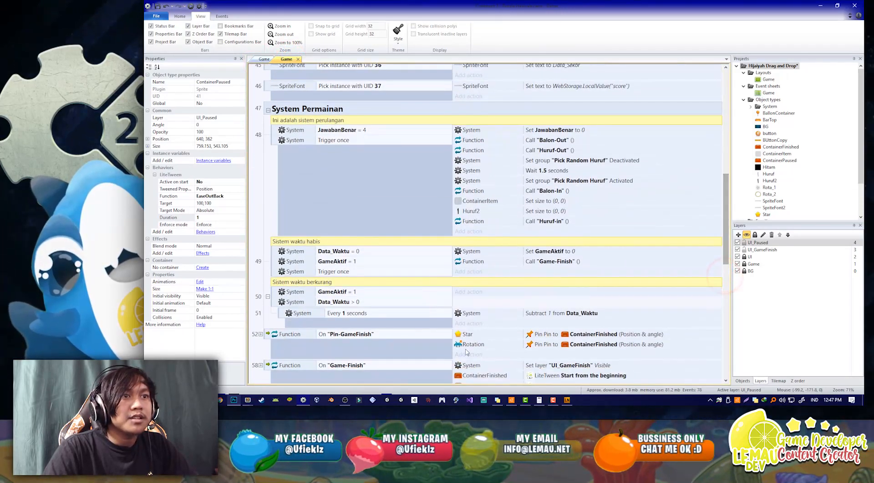
- Add an action to the Pin-GameFinish function that pins BUttonCopy to ContainerPaused in Position & angle mode
click(467, 353)
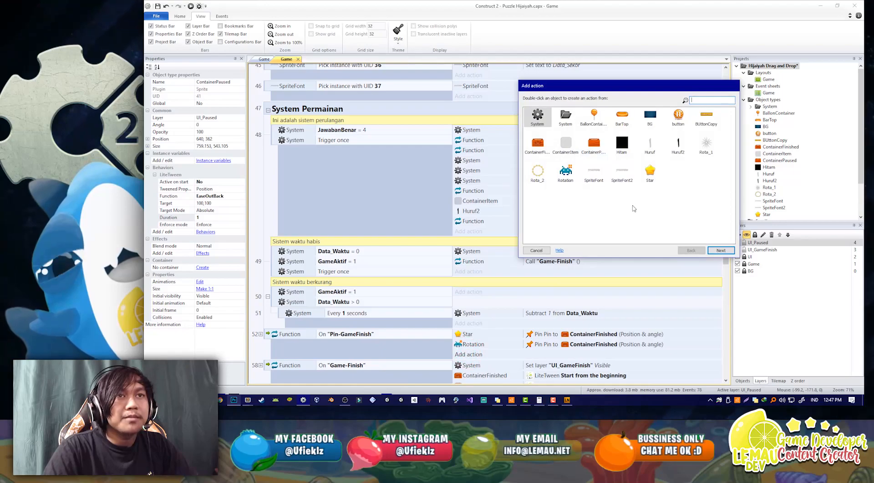
double_click(706, 118)
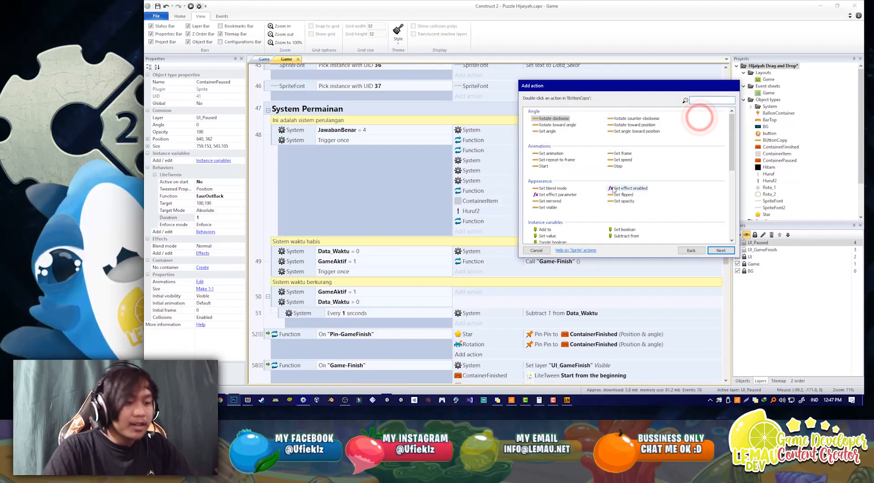
text(pl)
double_click(550, 233)
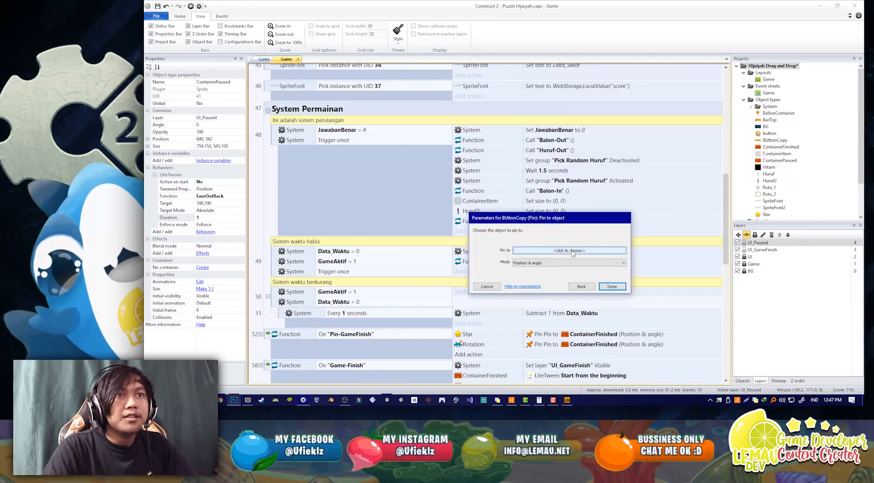
click(567, 250)
double_click(387, 229)
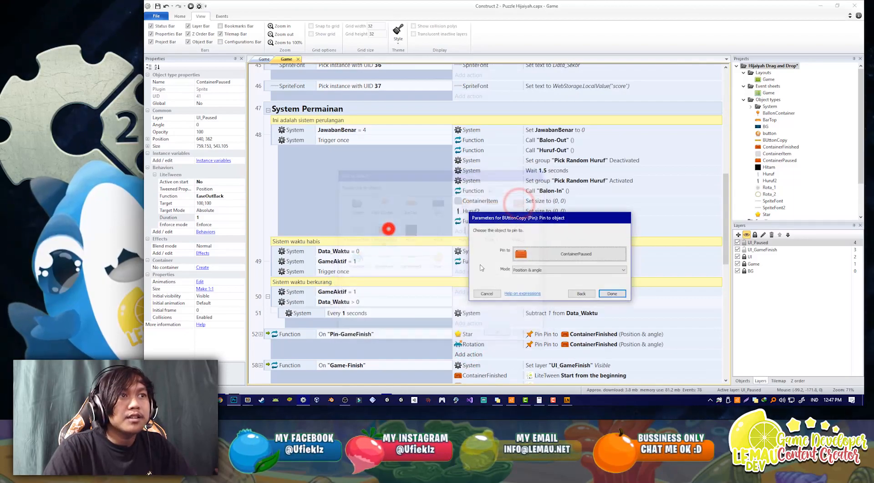
click(613, 293)
- Rename the BUttonCopy sprite in the Game layout as Button_Paused
scroll(337, 151, down, 1)
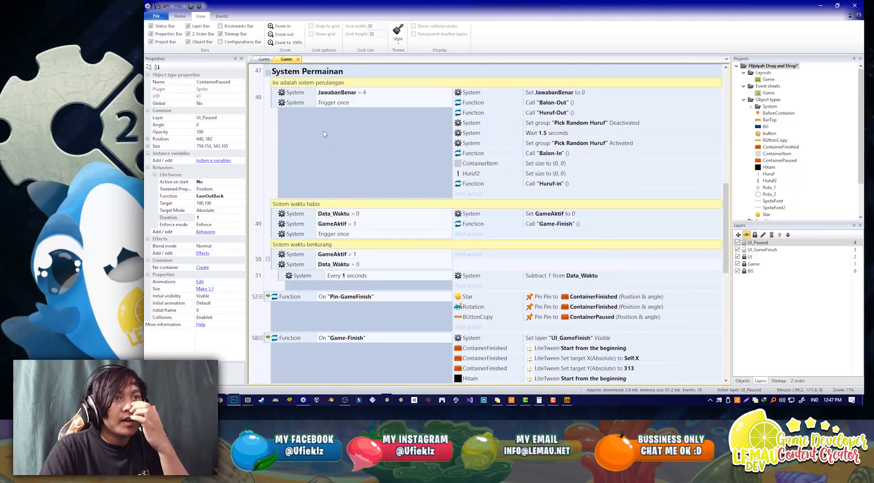
click(264, 59)
click(463, 192)
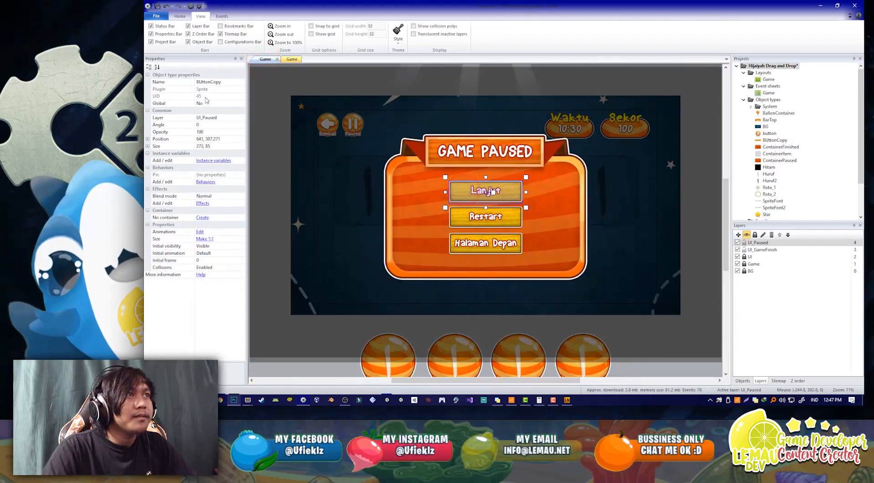
text(BUt)
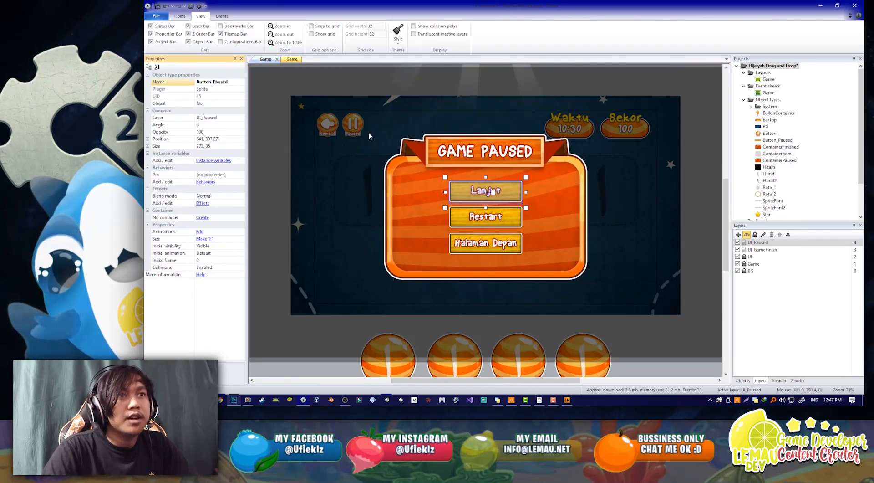
- Duplicate the Game-Finish function event with its sub-events in the Game event sheet
click(289, 59)
scroll(441, 209, down, 10)
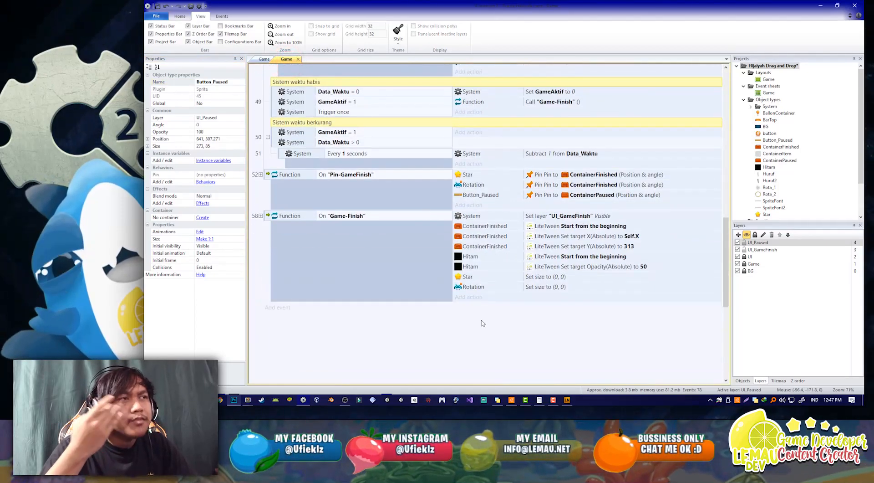
click(267, 218)
key(ctrl+c)
key(ctrl+v)
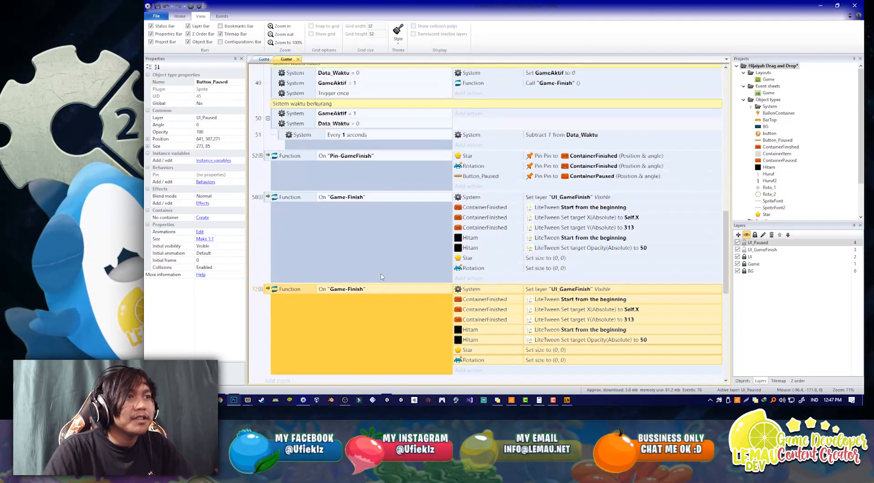
- Expand the duplicated Game-Finish function and delete all its score and star sub-events
click(254, 260)
scroll(295, 336, down, 3)
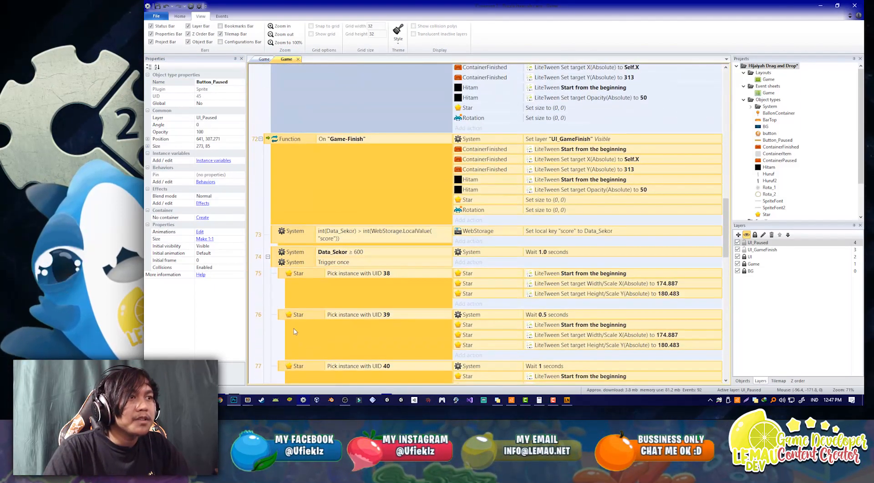
click(274, 243)
scroll(276, 246, down, 4)
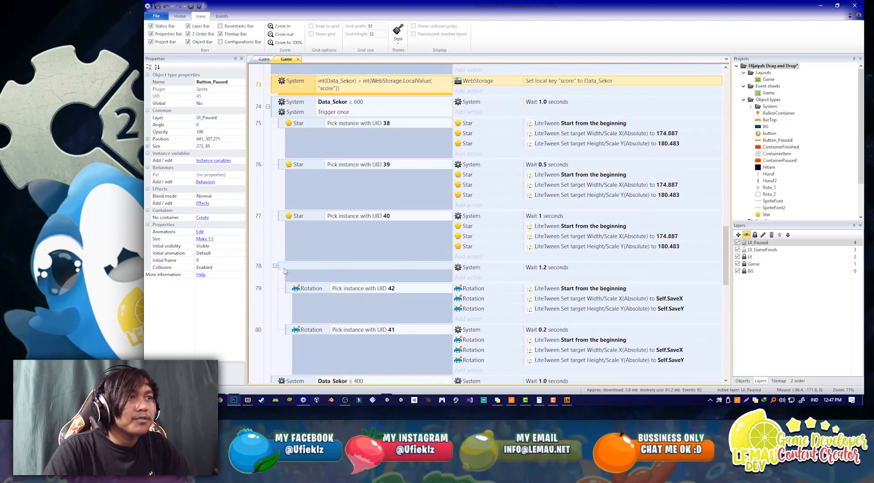
click(283, 268)
key(Delete)
scroll(377, 248, up, 2)
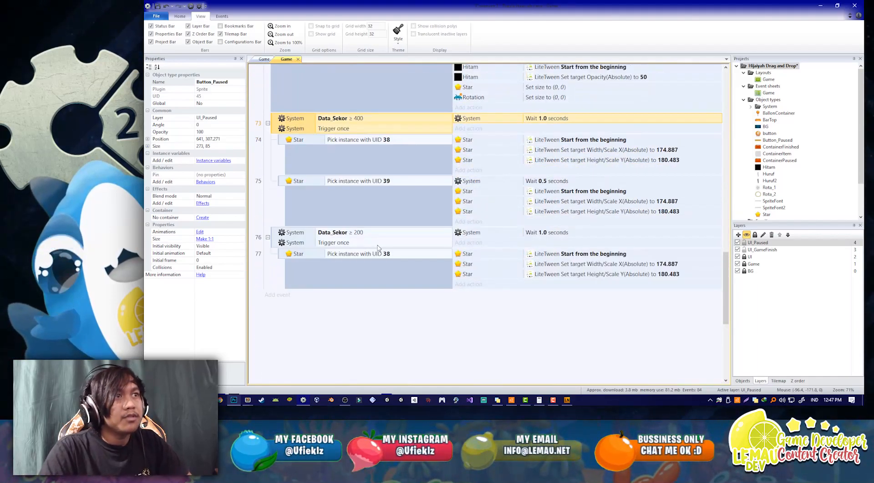
scroll(346, 243, up, 2)
click(275, 237)
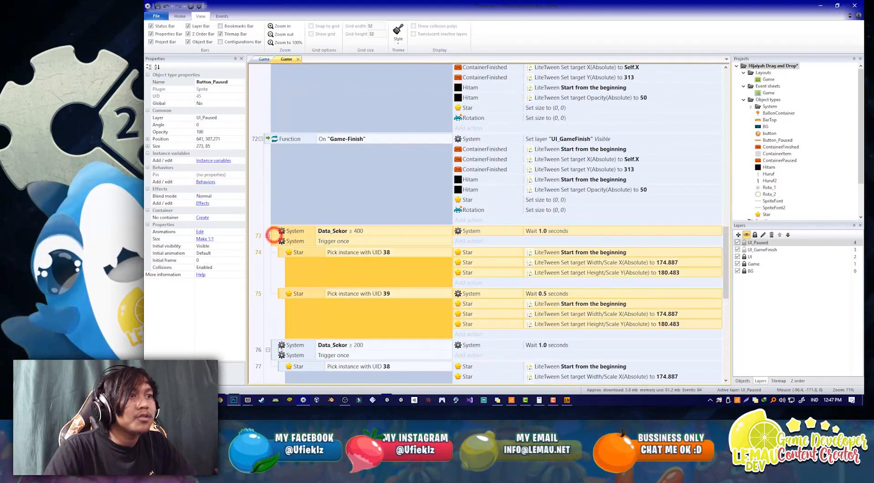
shift+click(275, 351)
key(Delete)
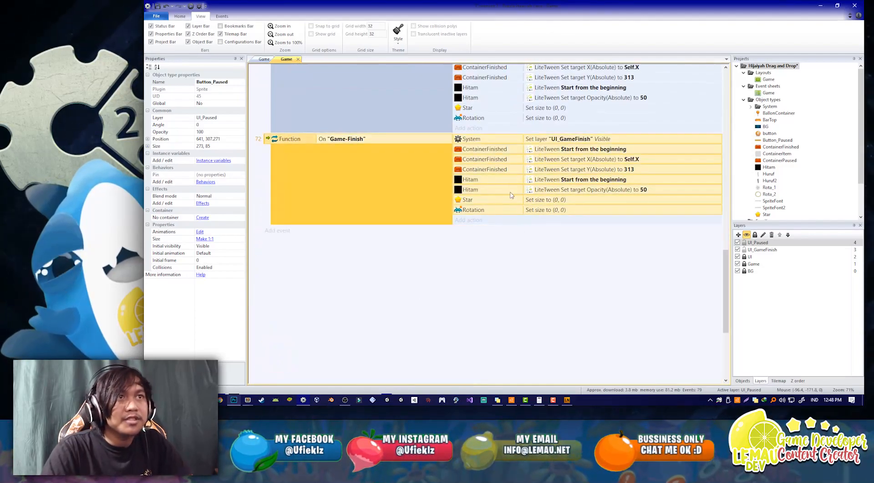
- Replace ContainerFinished with ContainerPaused in the three LiteTween actions of the duplicated function
click(459, 177)
click(467, 170)
shift+click(474, 151)
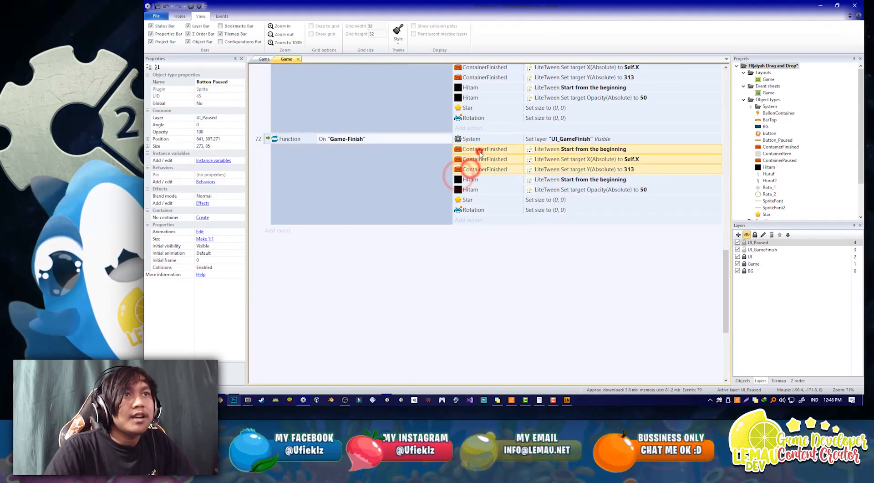
right_click(480, 152)
click(503, 181)
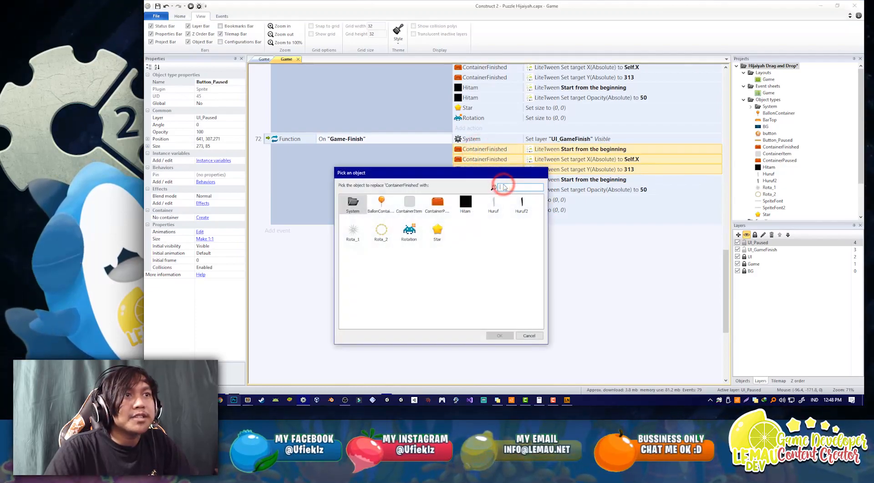
double_click(431, 203)
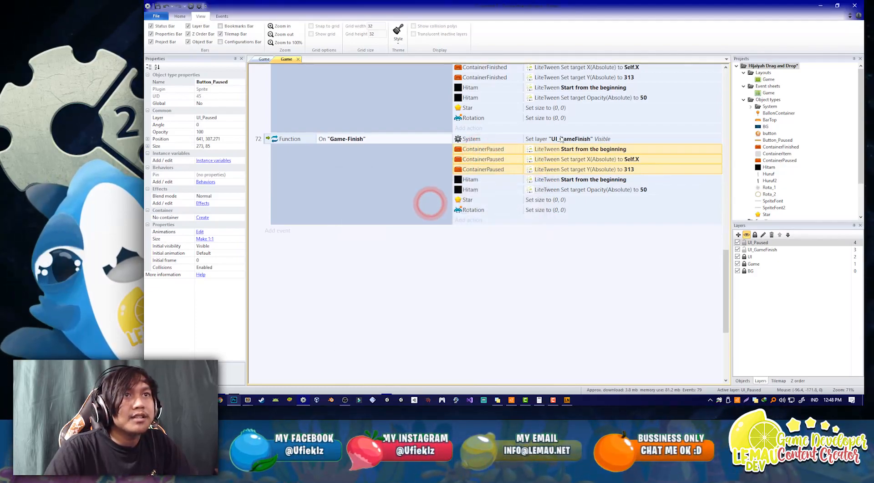
- Change the layer made visible by the duplicated function to UI_Paused
double_click(560, 138)
key(BackSpace)
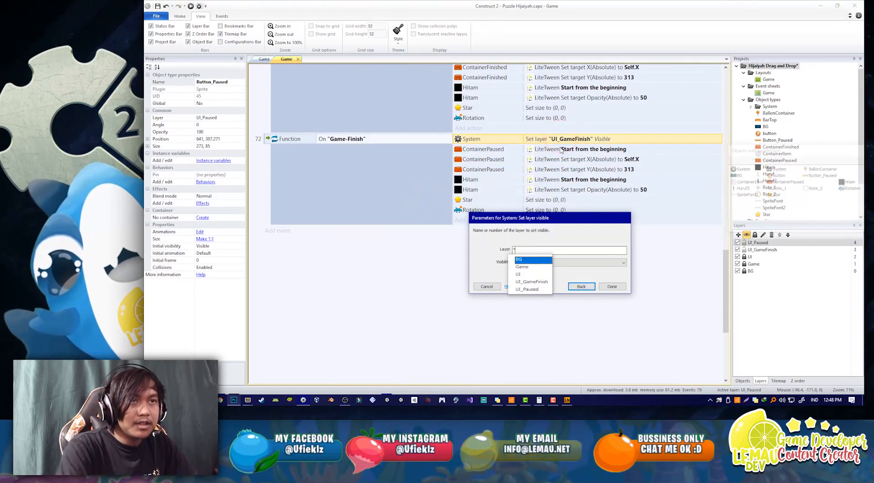
key(Down)
key(Down)
key(Down)
key(Down)
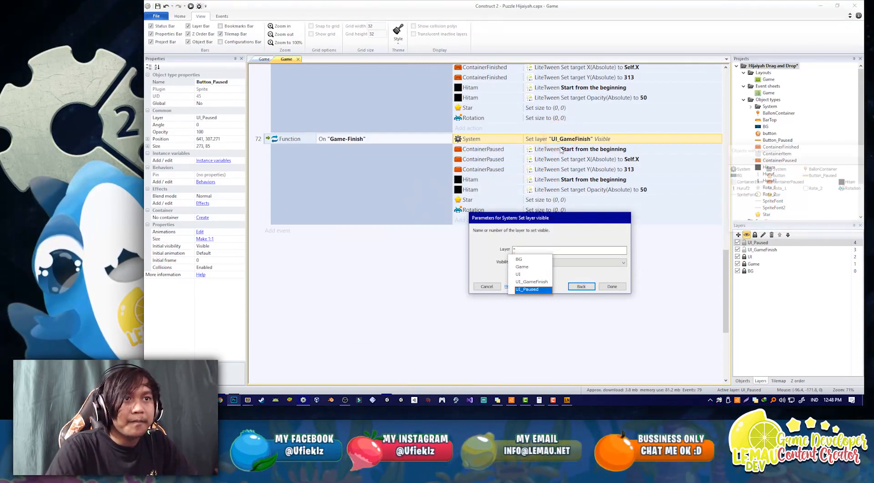
key(Return)
key(Return)
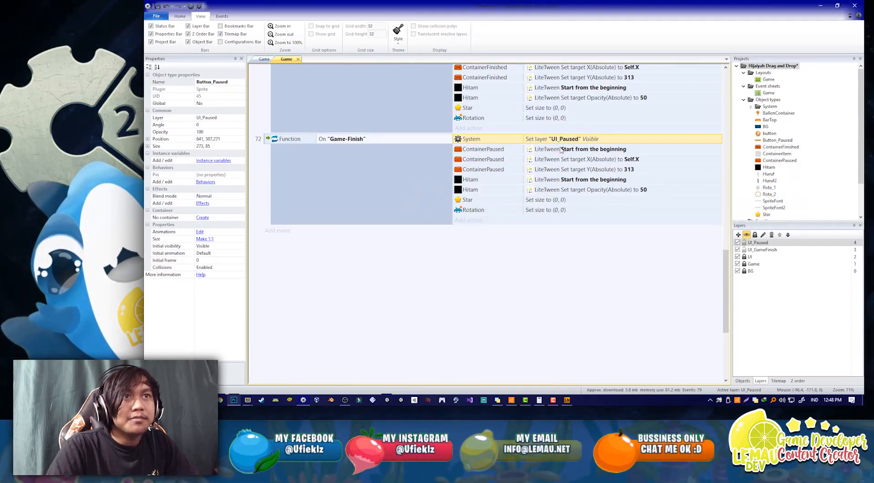
- Delete the Star and Rotation Set size actions from the duplicated function
click(488, 210)
shift+click(481, 200)
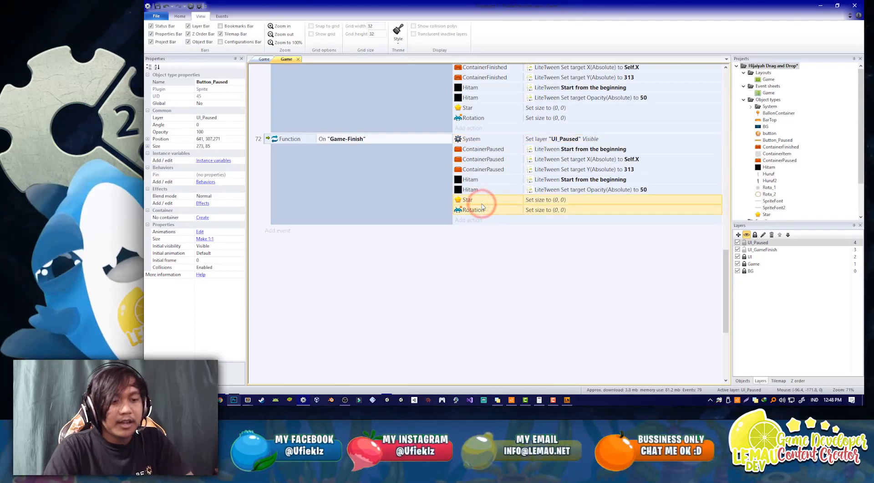
key(Delete)
click(521, 190)
click(504, 180)
click(515, 187)
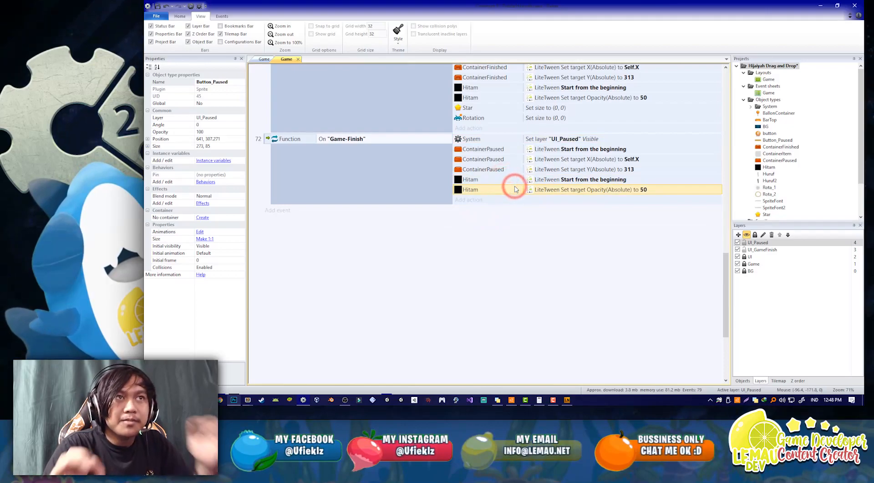
- Add a Hitam Set opacity to 0 action at the start of the duplicated function and copy it to the start of the original Game-Finish
drag(726, 266, 733, 228)
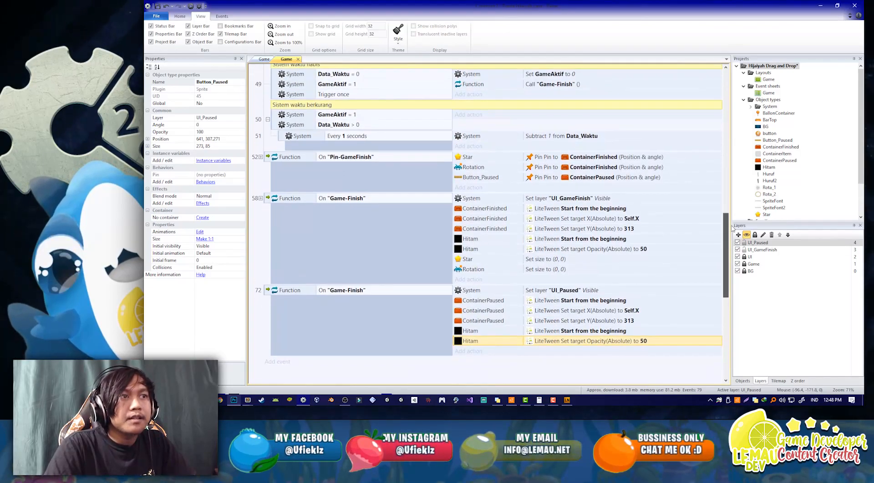
drag(481, 341, 549, 294)
double_click(549, 292)
click(523, 277)
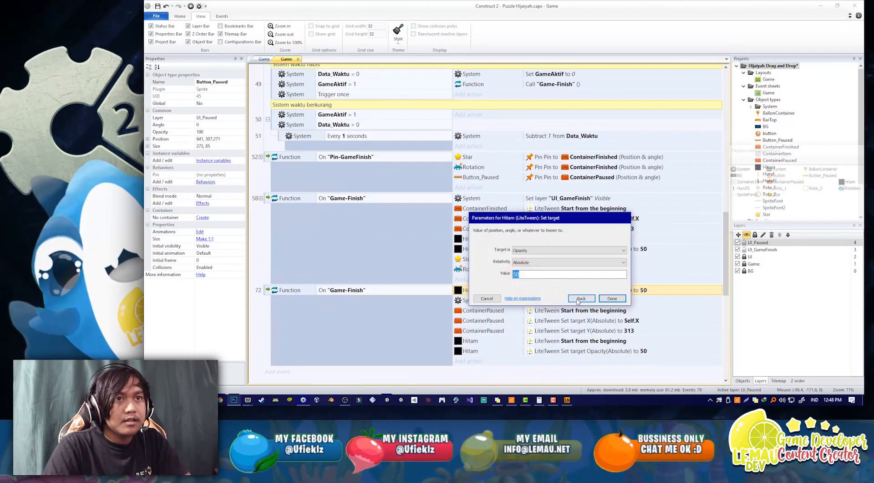
click(577, 299)
text(opa)
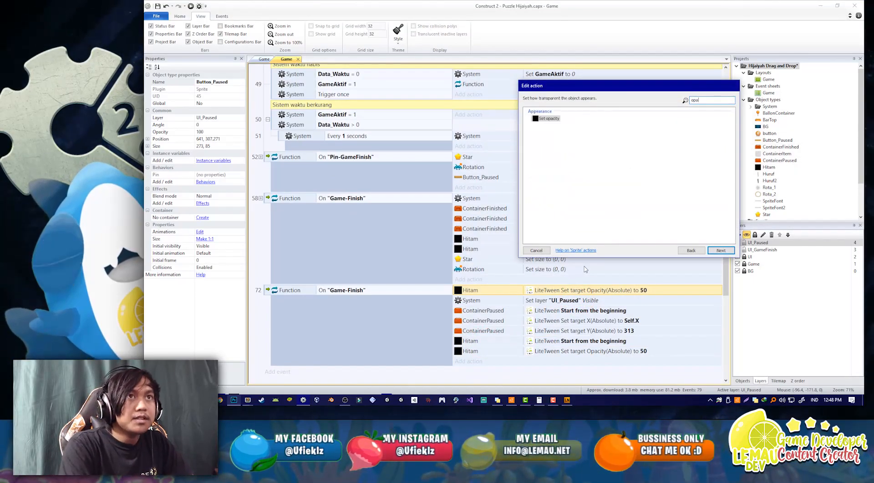
key(Return)
text(0)
key(Return)
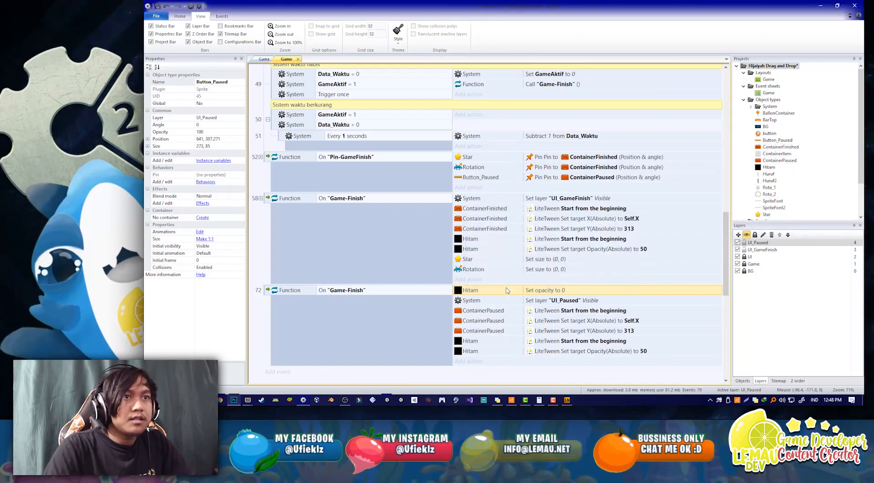
ctrl+drag(485, 291, 474, 201)
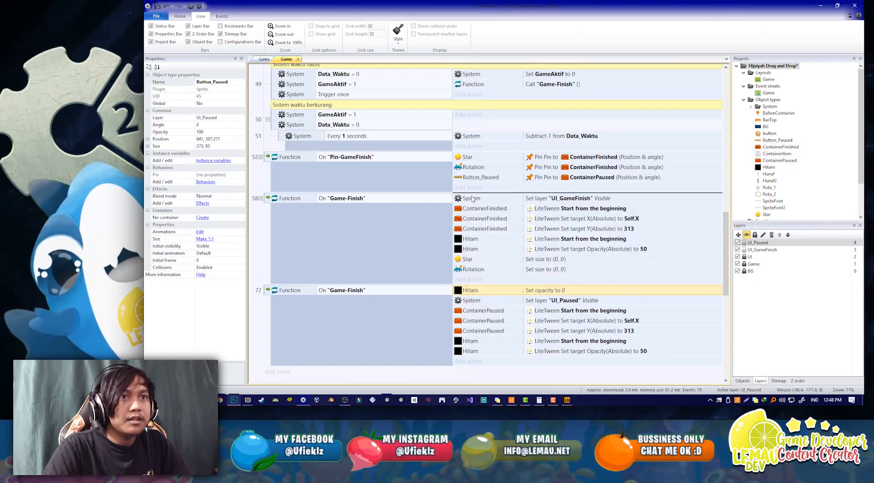
- Duplicate the action hiding UI_GameFinish in the On start of layout event and make the copy set UI_Paused invisible
drag(726, 246, 724, 109)
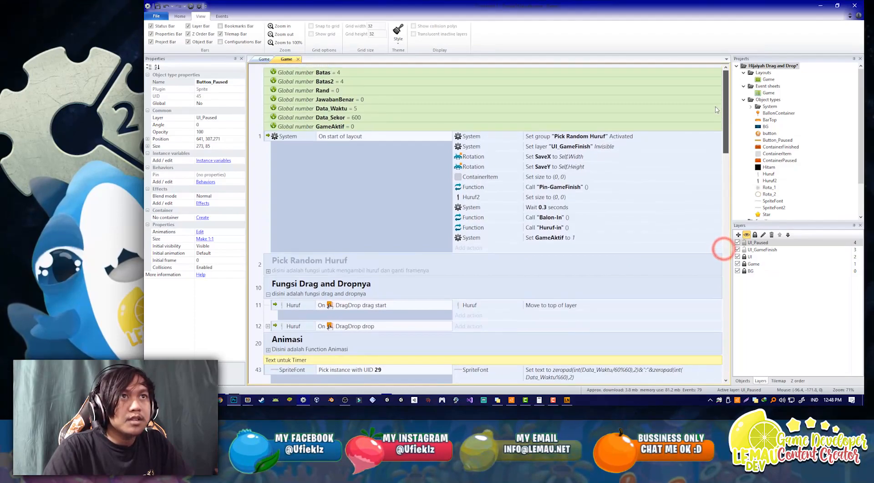
ctrl+drag(575, 151, 526, 143)
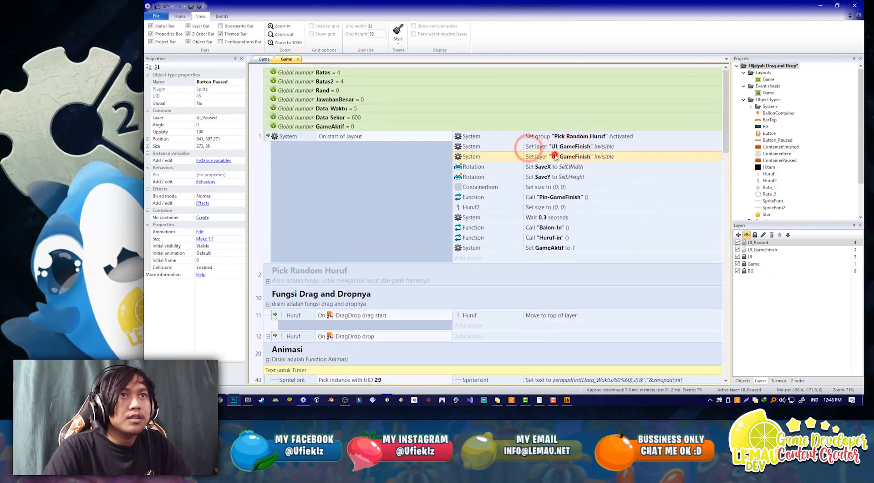
double_click(555, 157)
text(")
key(Down)
key(Down)
key(Down)
key(Down)
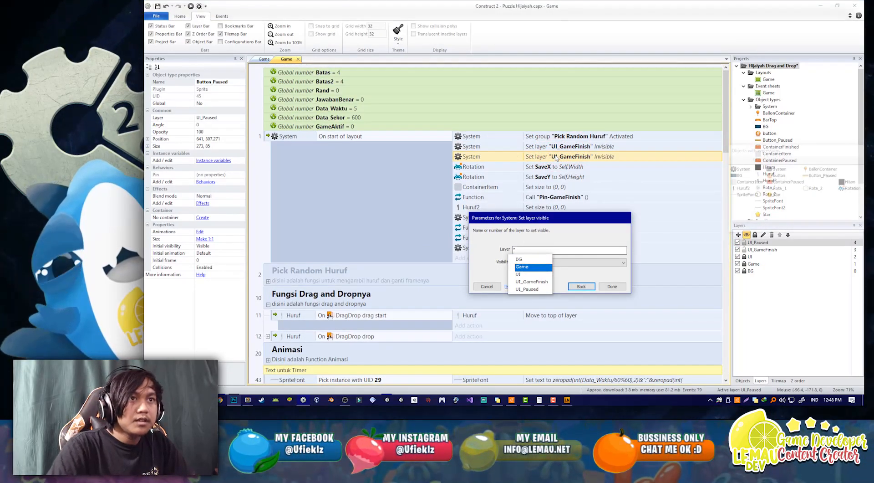
key(Return)
key(Return)
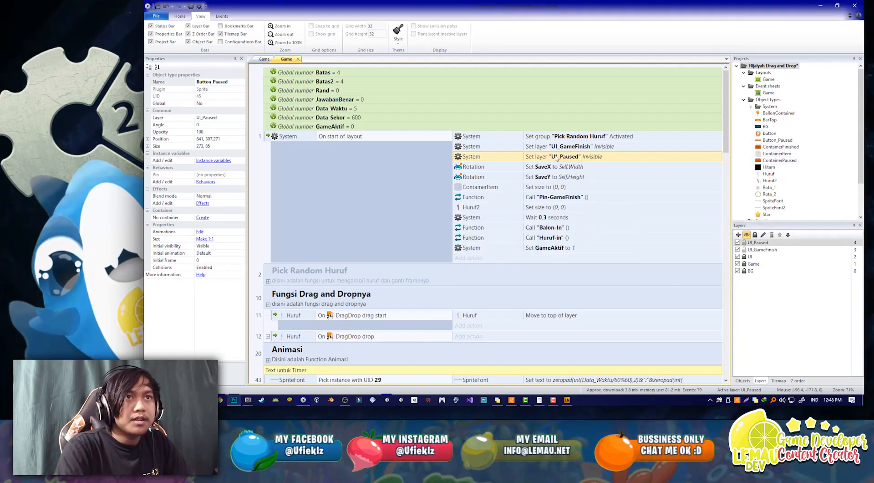
- Rename the duplicated Game-Finish function as "Game-Paused"
scroll(725, 146, down, 15)
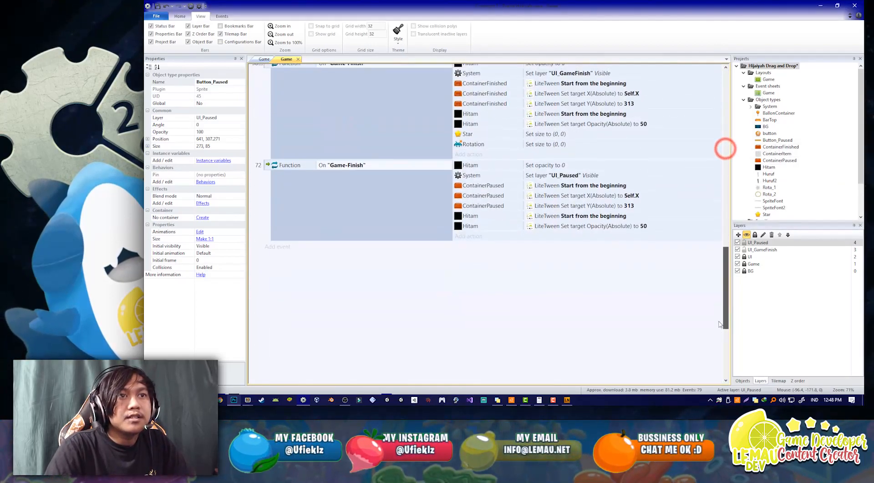
double_click(339, 215)
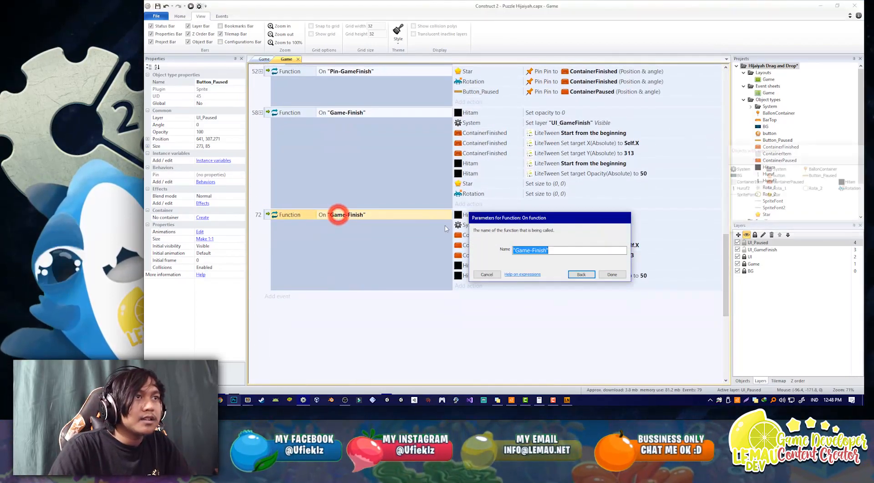
click(556, 250)
key(BackSpace)
key(BackSpace)
key(BackSpace)
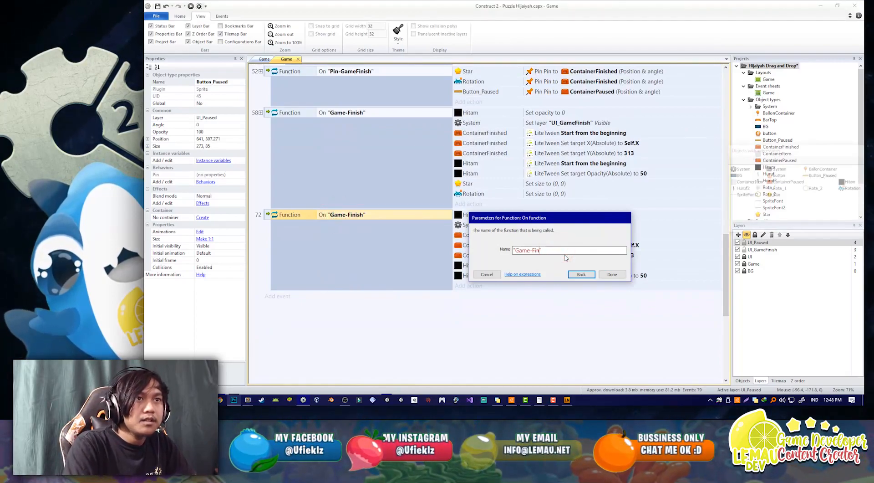
text(Paused)
key(Return)
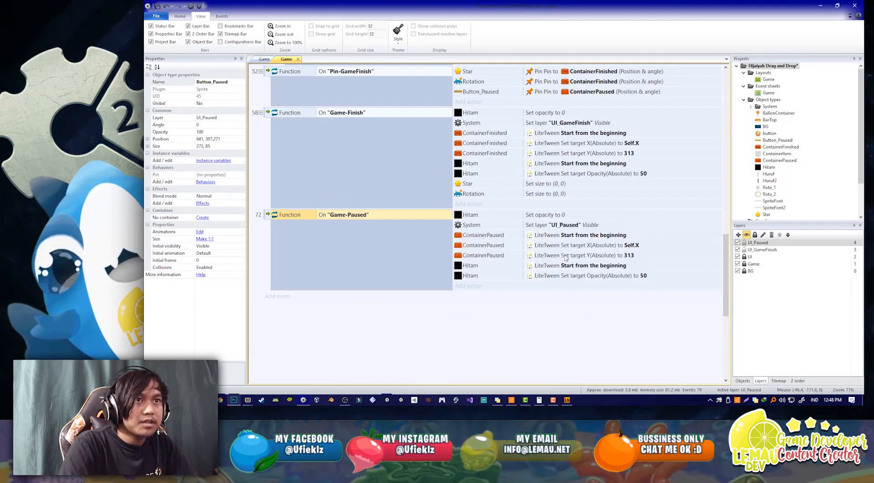
- Add a System action setting GameAktif to 0 in the Game-Paused function, placed right after the Hitam opacity action
click(489, 220)
click(552, 225)
click(474, 286)
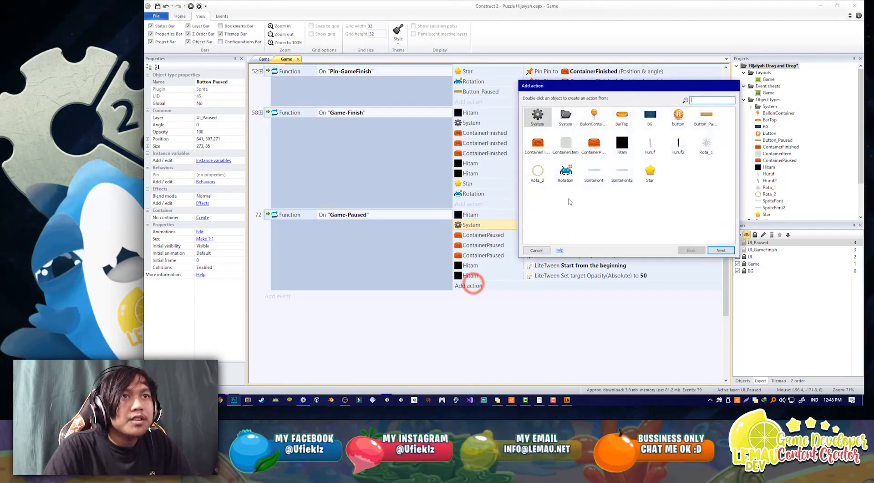
double_click(542, 118)
double_click(547, 195)
click(530, 251)
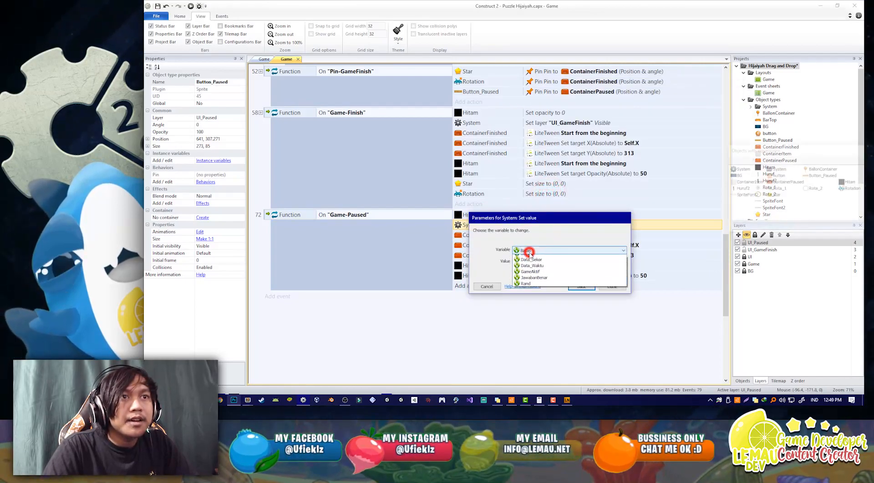
click(531, 282)
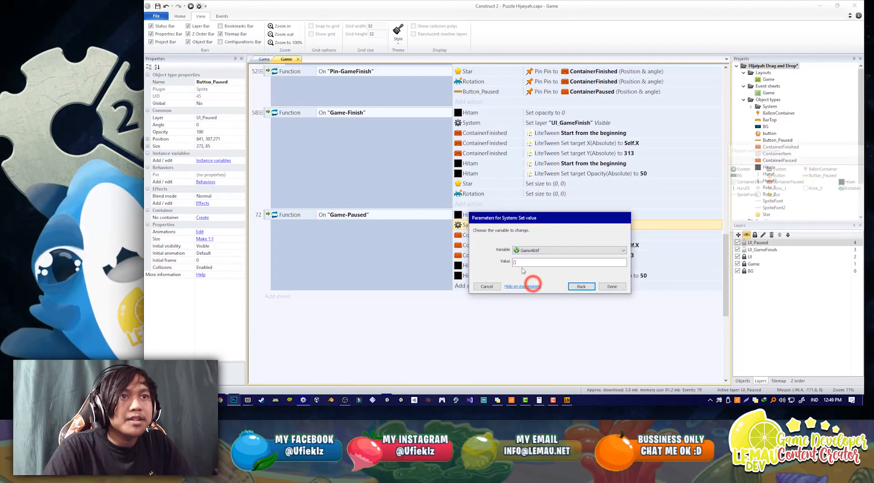
click(607, 286)
drag(486, 285, 478, 223)
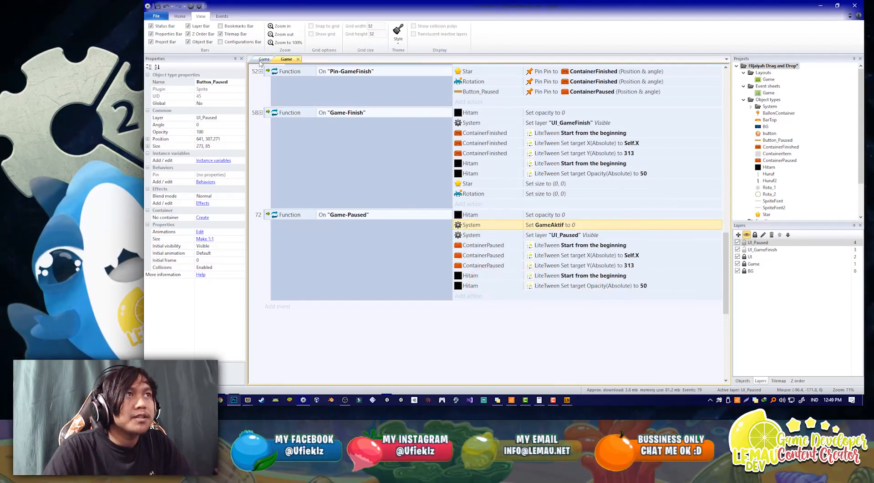
- Add an event group named "Ini adalah Fungsi Button" at the end of the event sheet
drag(724, 245, 724, 216)
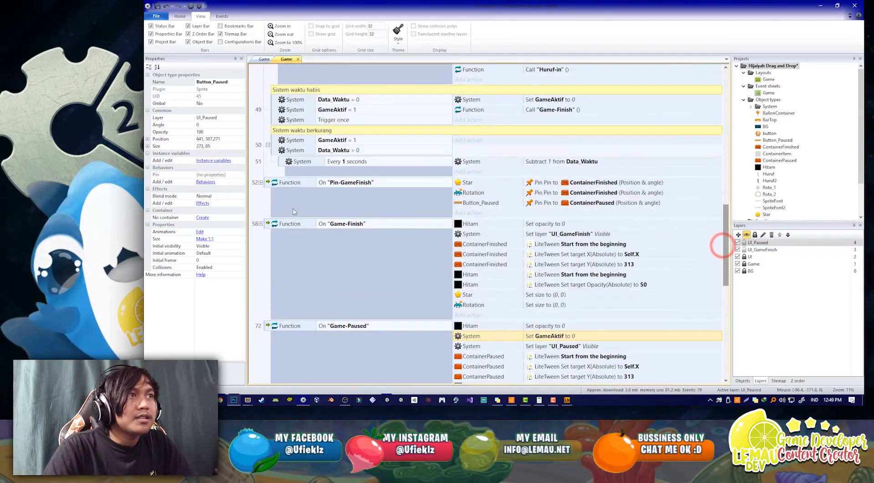
scroll(265, 300, up, 10)
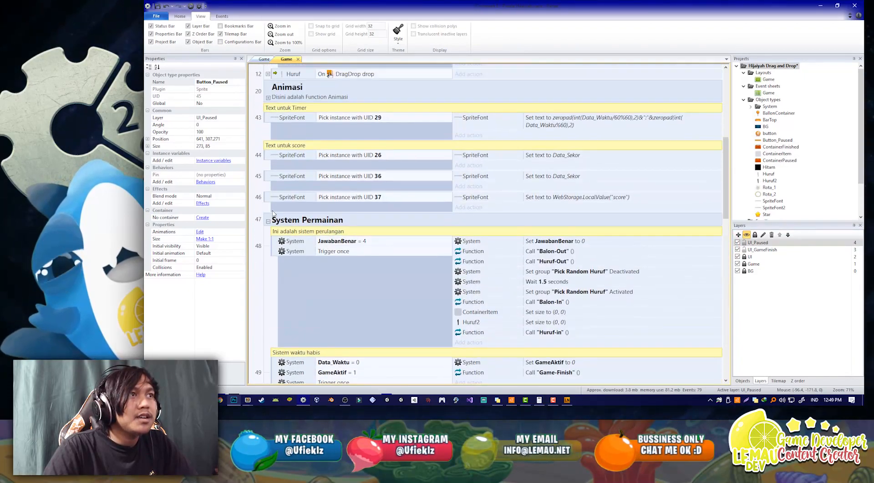
click(268, 222)
scroll(268, 221, down, 5)
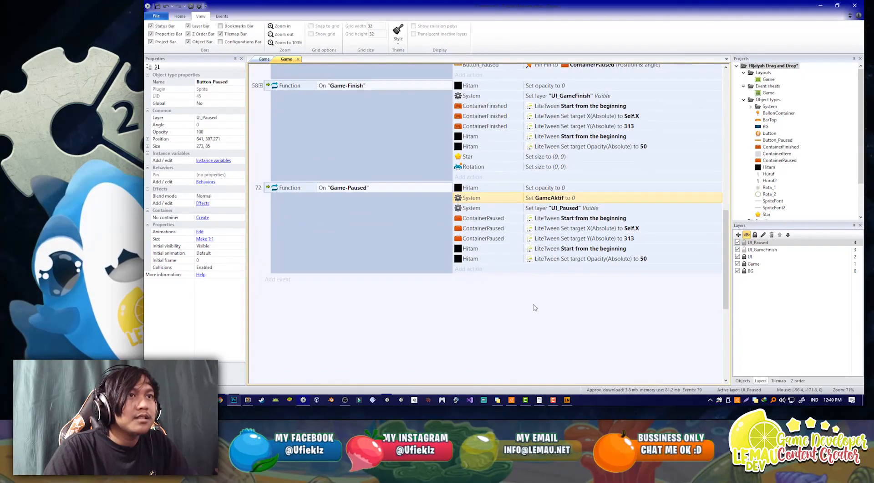
right_click(281, 332)
click(301, 355)
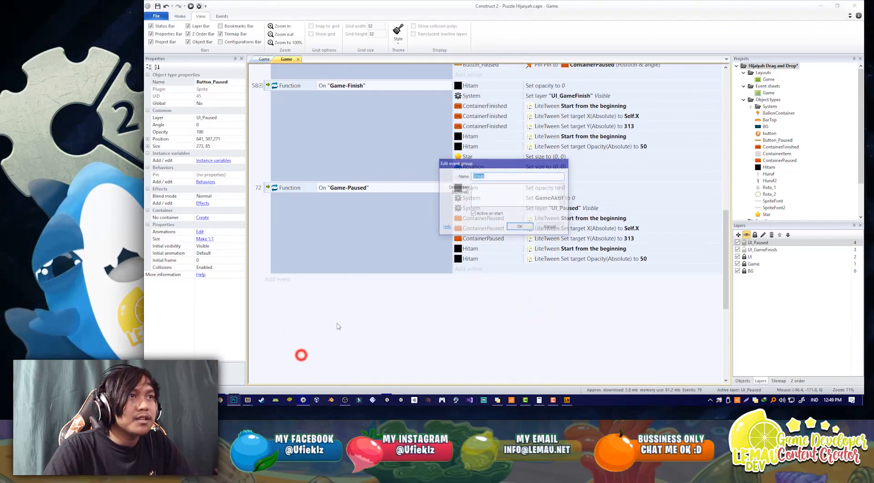
text(Ini adalah Fungsi)
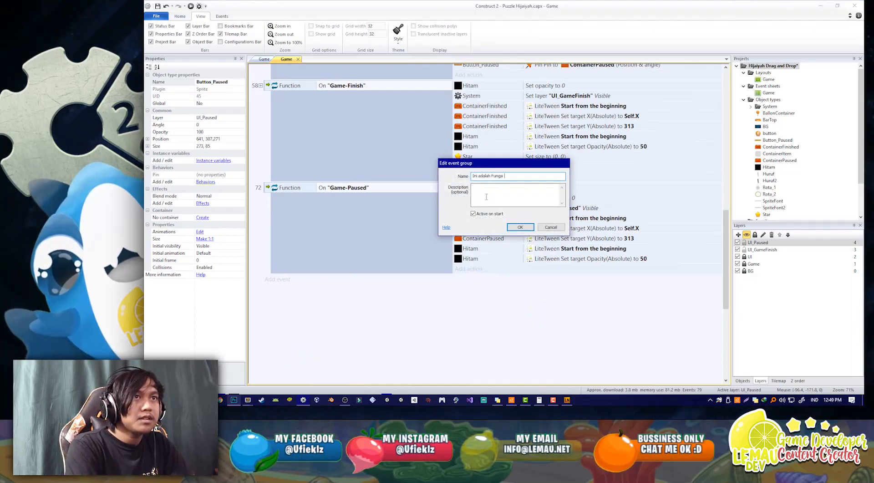
text( Butto)
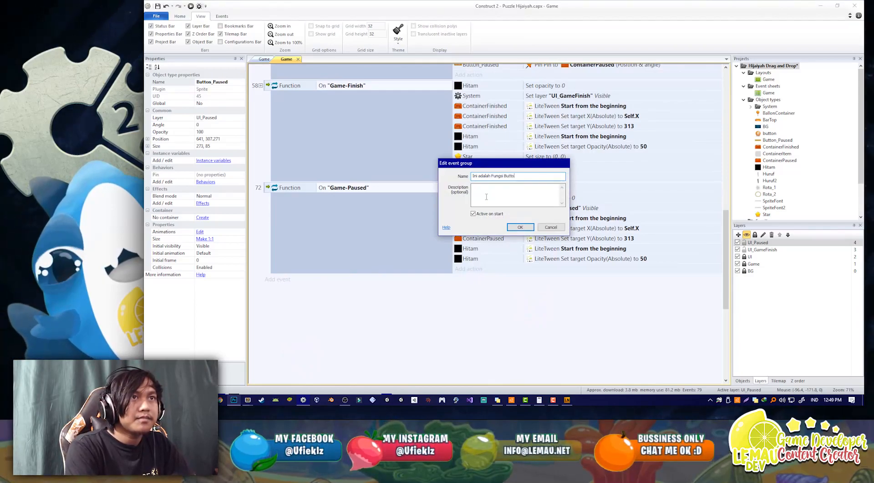
text(n)
key(Return)
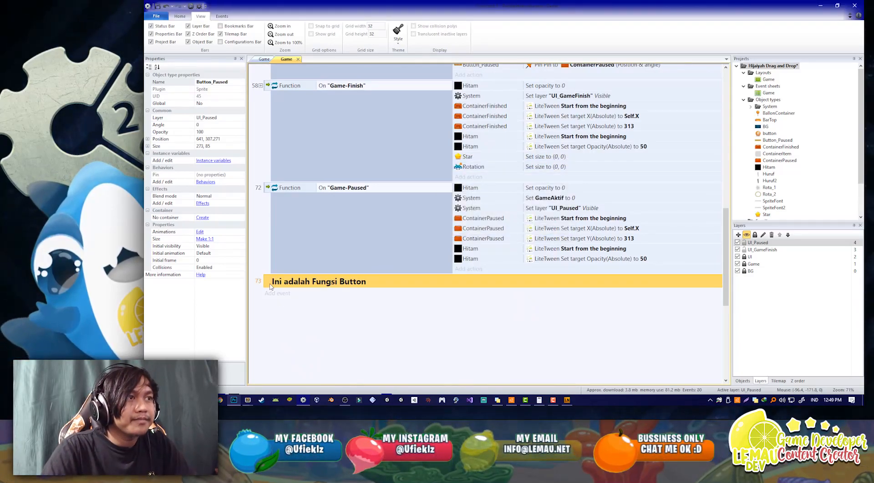
- Insert a blank sub-event inside the "Ini adalah Fungsi Button" group, leaving it without a condition
click(270, 284)
key(b)
double_click(321, 293)
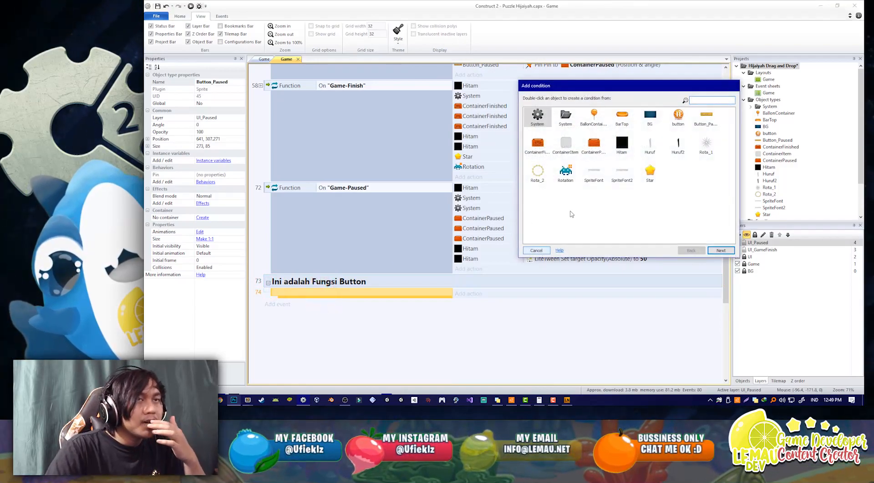
click(536, 250)
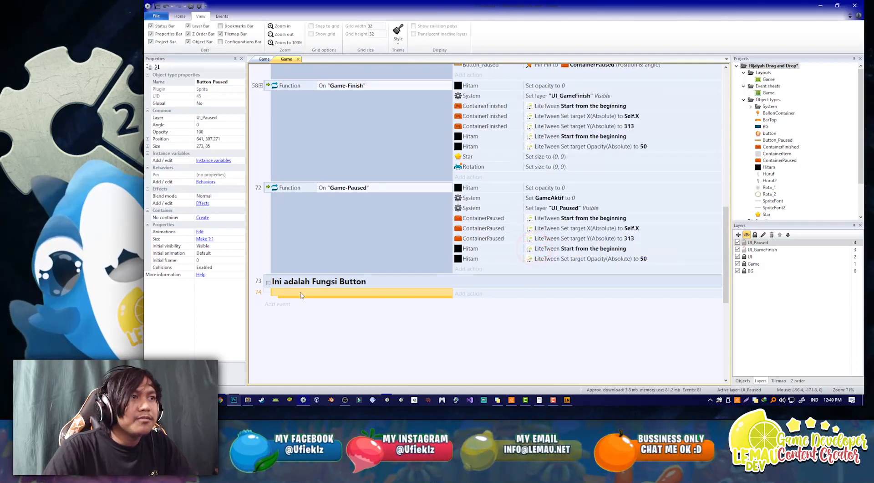
- Examine the Lanjut, Restart and Halaman Depan buttons on the Game Paused panel in the layout
click(264, 59)
ctrl+scroll(453, 222, up, 4)
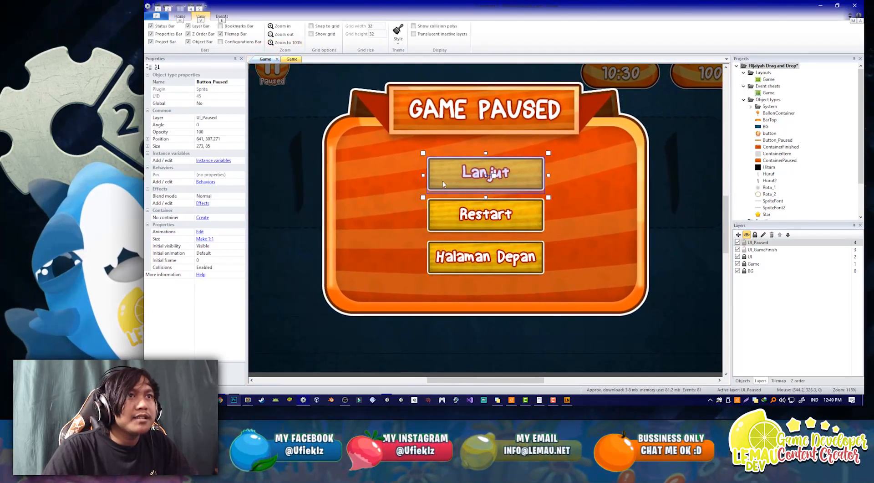
click(452, 221)
click(450, 255)
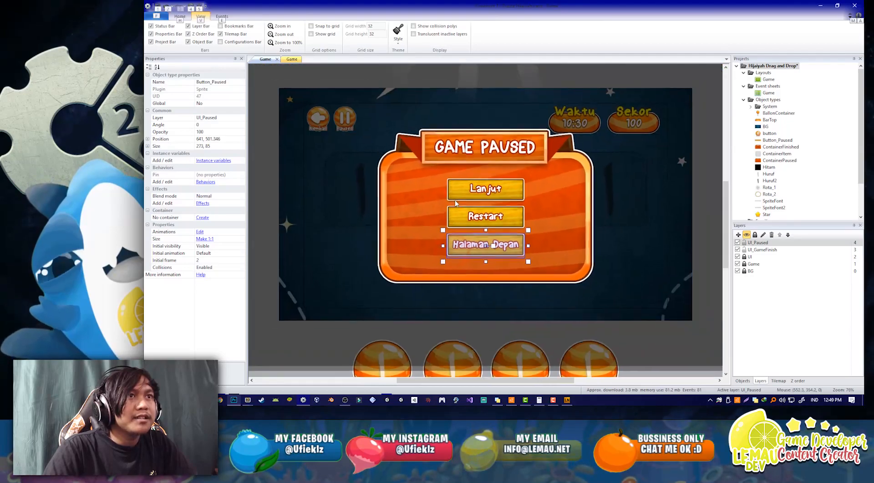
ctrl+scroll(464, 199, down, 4)
ctrl+scroll(455, 189, up, 4)
click(450, 181)
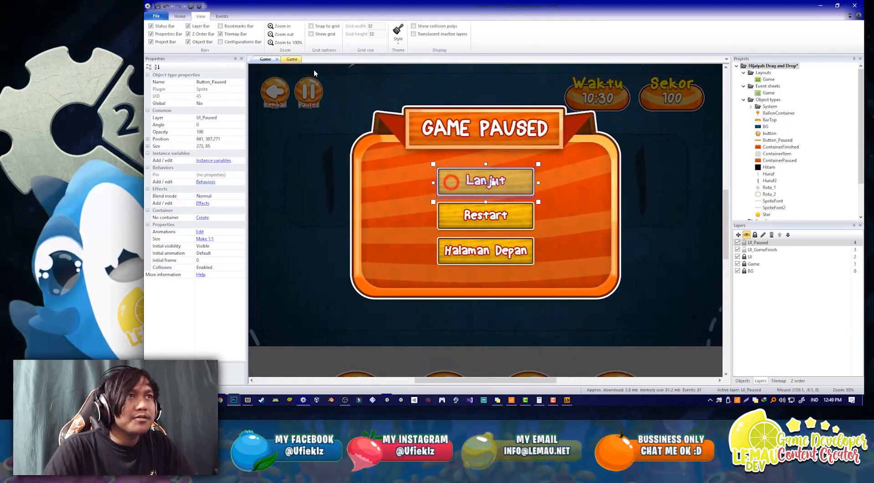
click(292, 59)
click(264, 59)
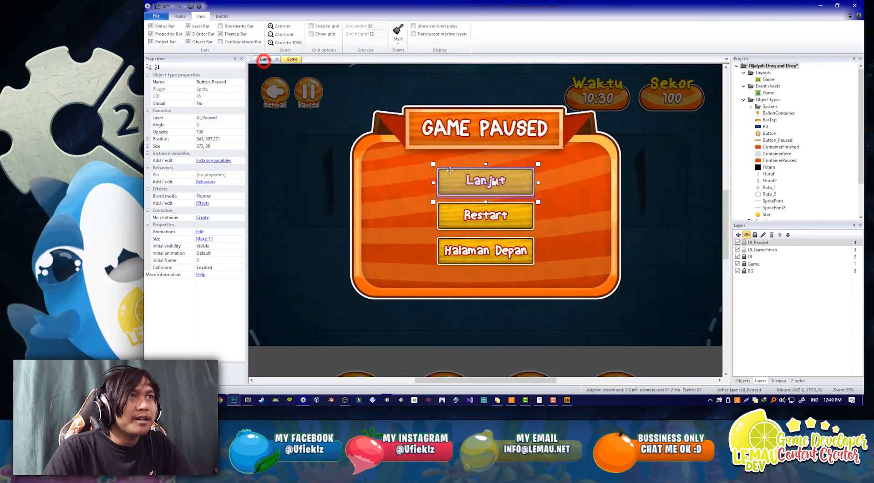
middle_drag(476, 199, 437, 145)
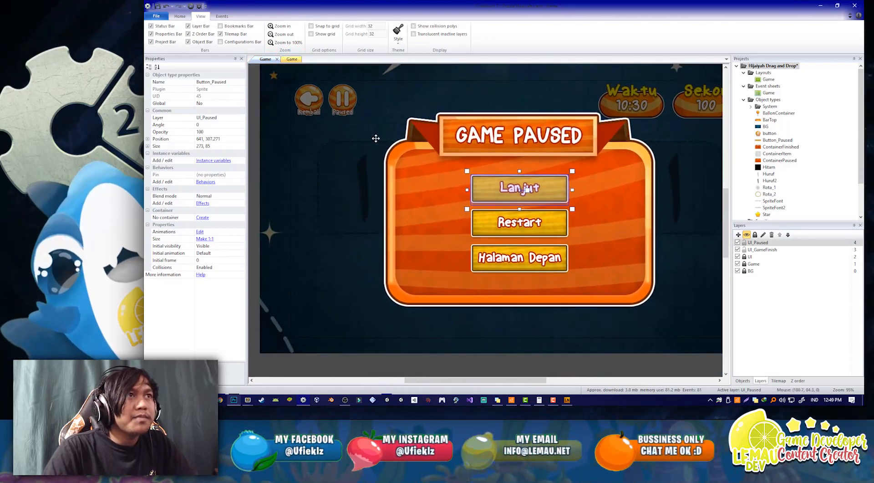
middle_drag(373, 133, 394, 164)
- Hide the UI_Paused and UI_GameFinish layers in the layout editor to expose the in-game buttons
click(738, 243)
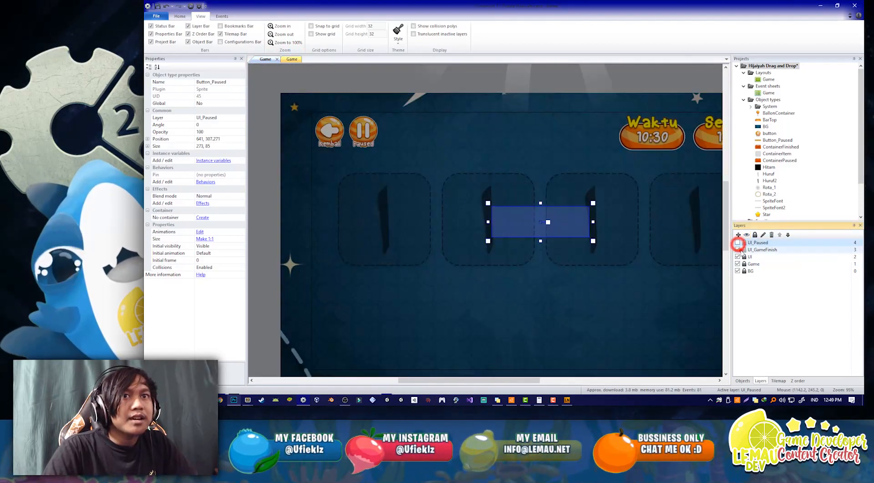
click(738, 249)
click(392, 99)
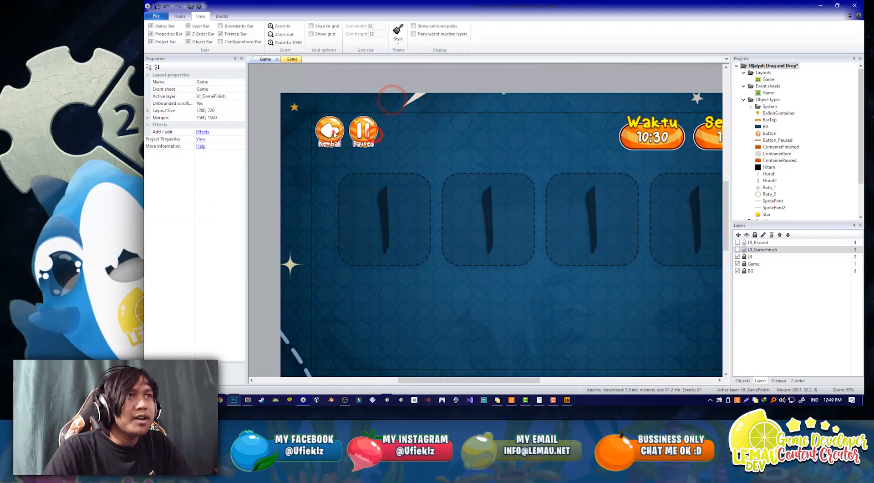
ctrl+scroll(413, 176, down, 3)
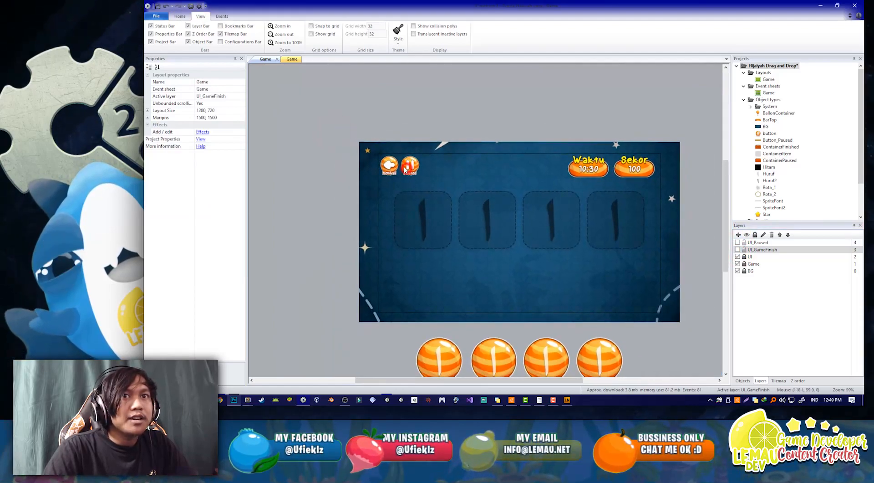
ctrl+scroll(407, 167, up, 3)
click(766, 249)
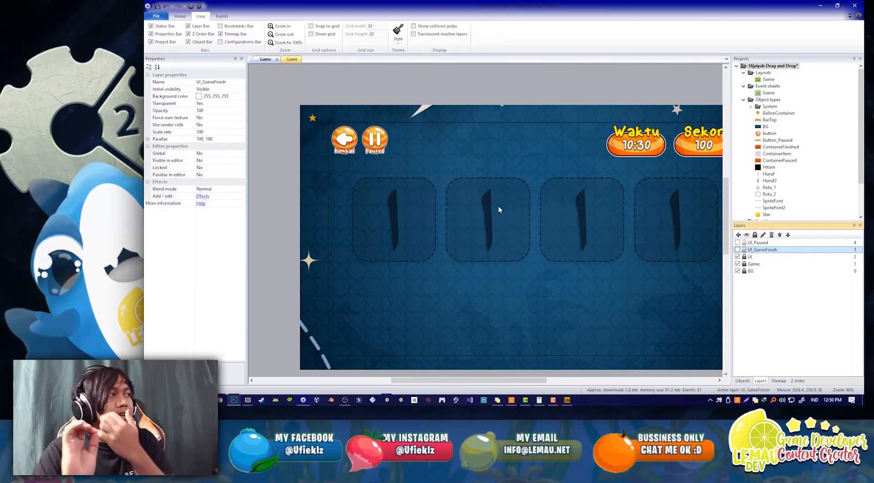
- Give the blank event in the button group a System "Layer is visible" condition for the layer "UI_GameFinish"
click(291, 59)
double_click(319, 294)
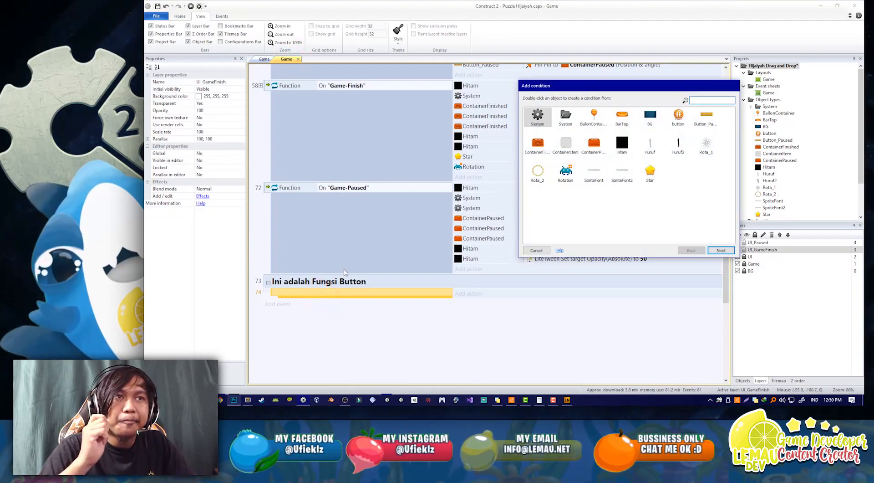
double_click(537, 116)
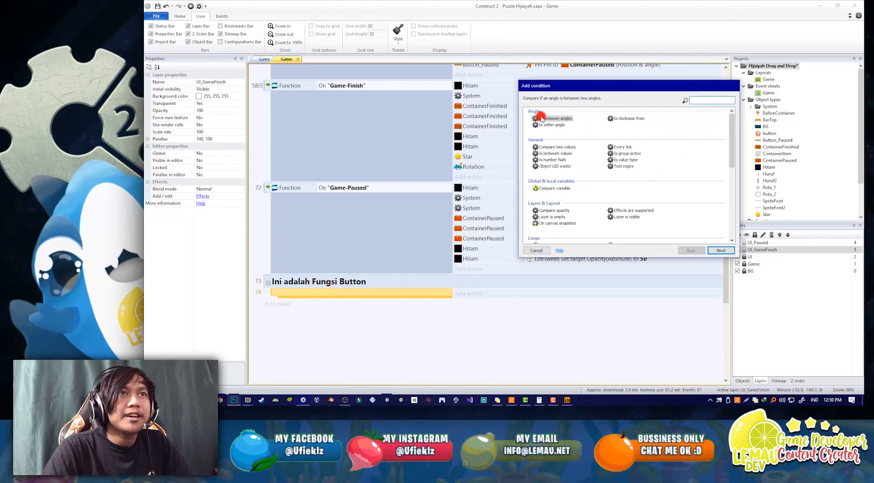
text(visi)
click(541, 119)
double_click(542, 119)
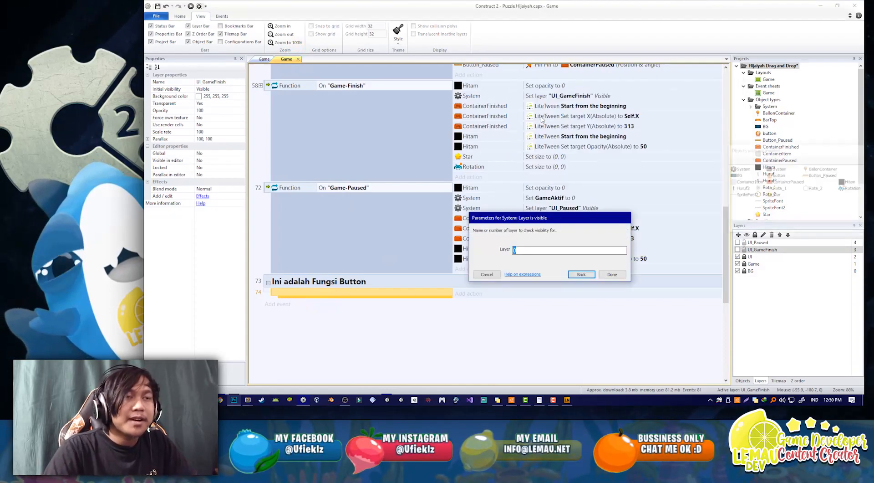
text(")
key(Down)
key(Down)
key(Down)
key(Down)
key(Up)
key(Return)
click(621, 275)
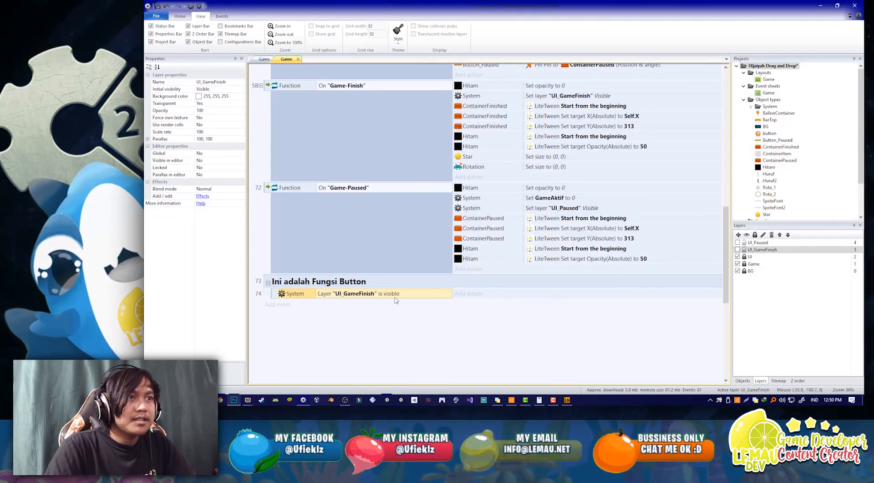
- Duplicate the layer visibility condition within the same event and set the copy's layer to "UI_Paused"
click(304, 293)
key(ctrl+c)
key(ctrl+v)
double_click(360, 305)
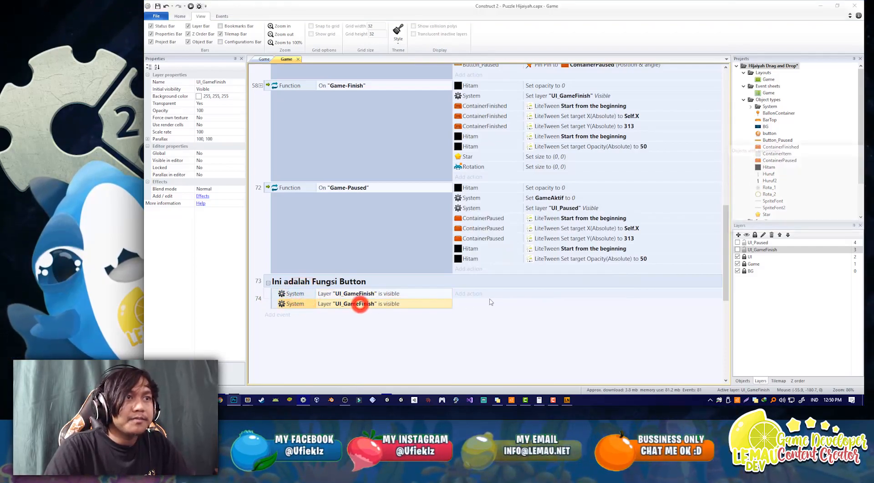
text(")
key(Down)
key(Down)
key(Down)
key(Down)
key(Down)
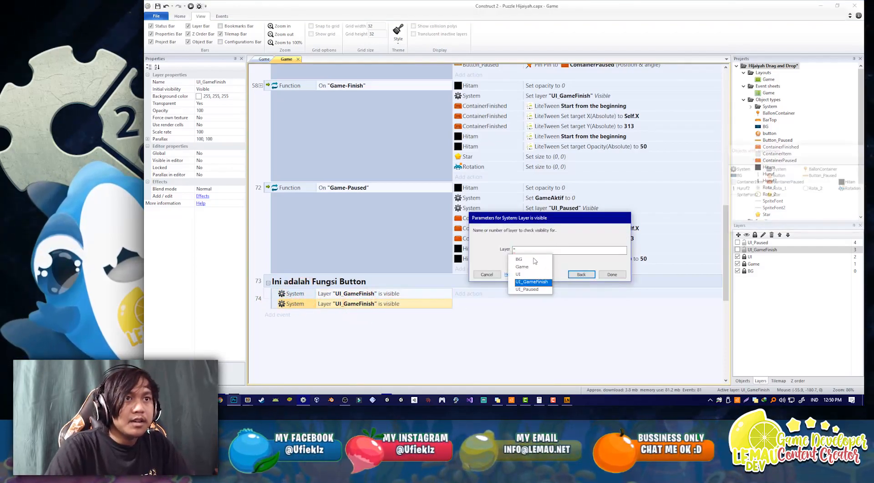
key(Return)
key(Return)
- Invert both layer visibility conditions, UI_GameFinish and UI_Paused
ctrl+click(354, 296)
right_click(352, 297)
click(387, 232)
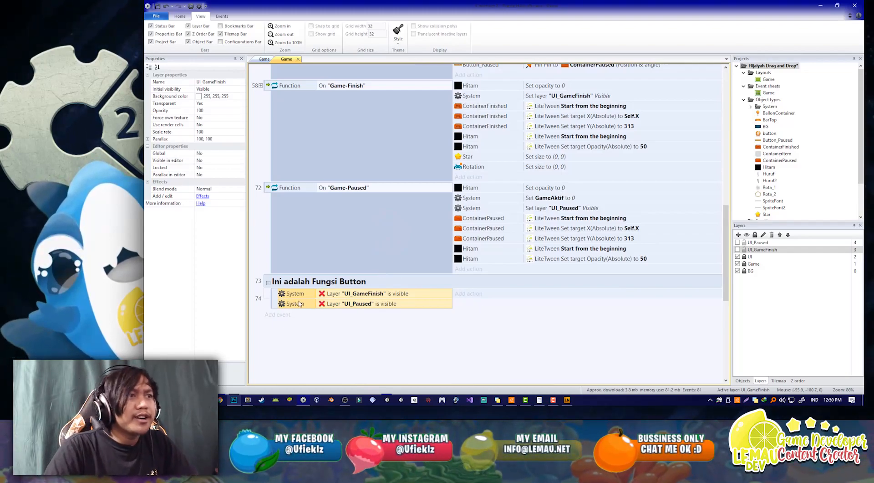
- Unlock the UI layer in the layout and inspect the properties of the Kembali and Paused buttons
click(264, 59)
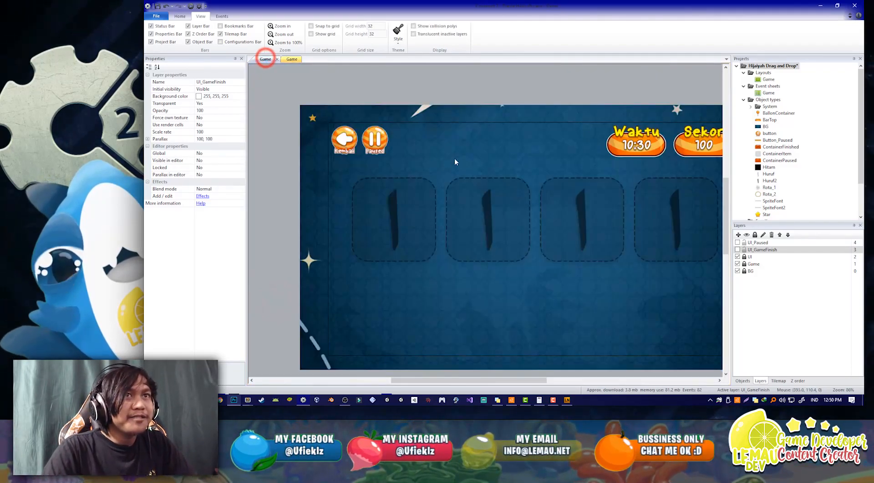
click(384, 146)
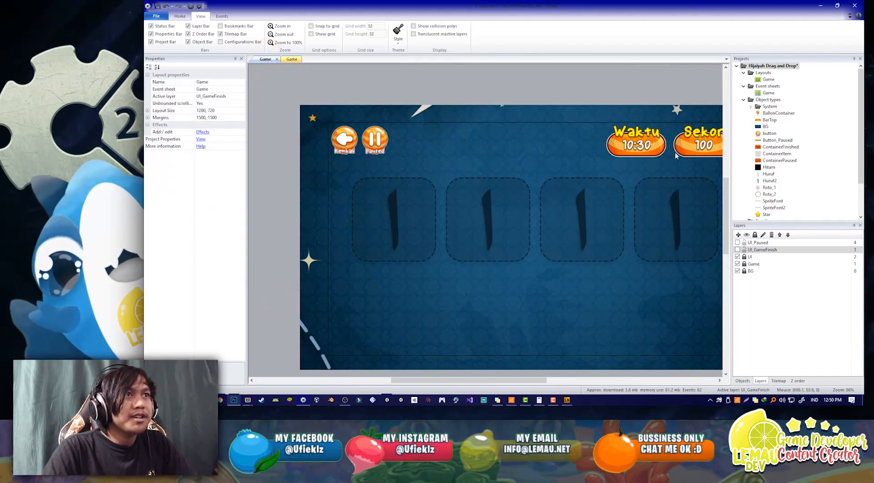
click(744, 256)
click(375, 139)
click(339, 140)
click(375, 140)
click(344, 140)
click(375, 139)
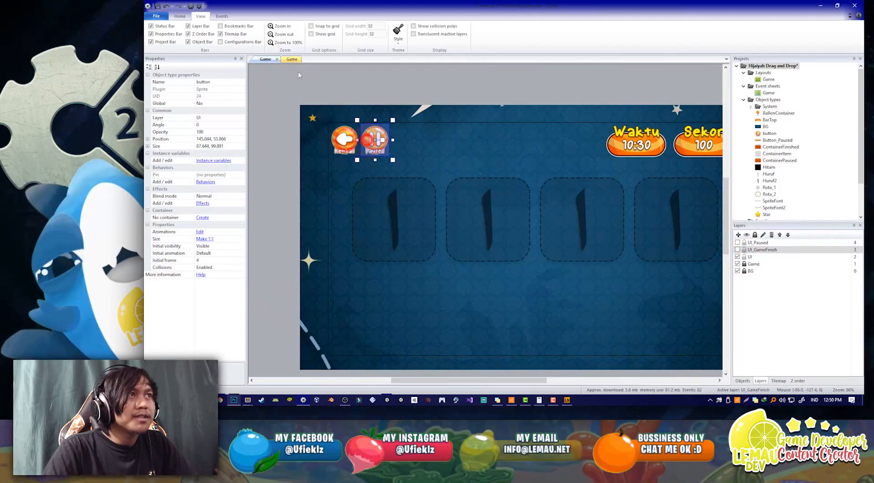
- Give the blank sub-event below the layer visibility conditions a Touch "On touched object" condition for the button sprite
click(288, 59)
double_click(363, 313)
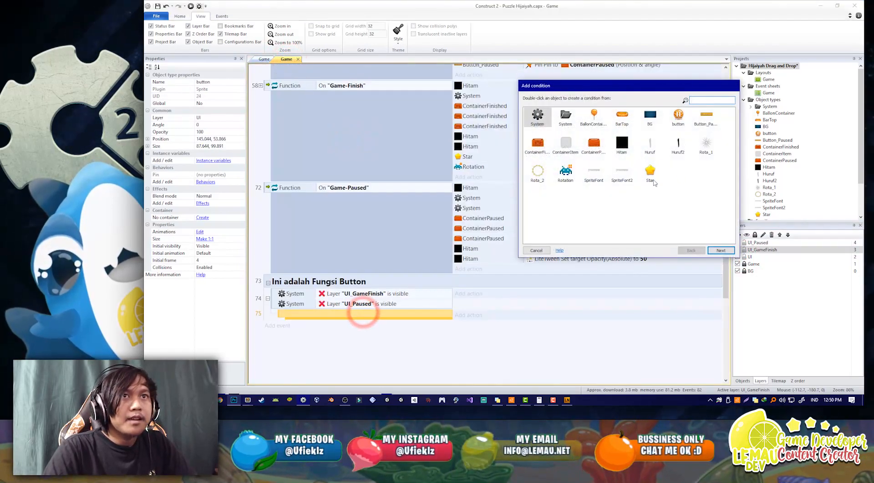
click(571, 178)
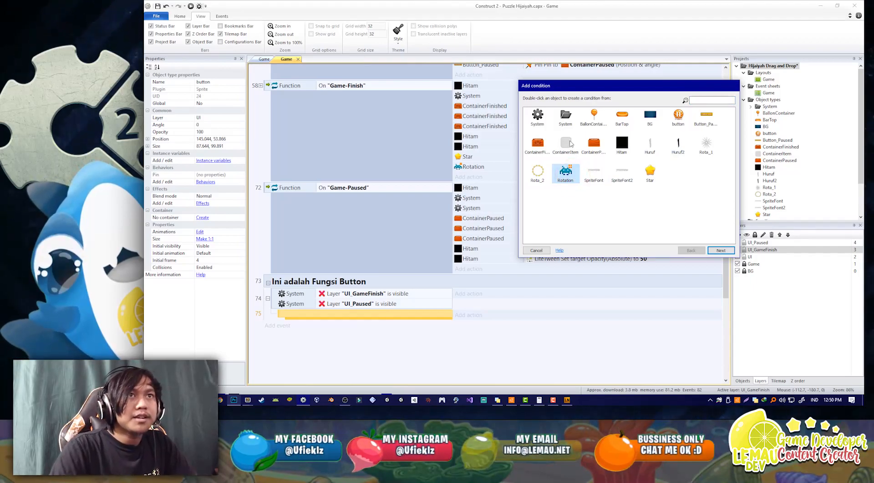
double_click(560, 117)
double_click(673, 121)
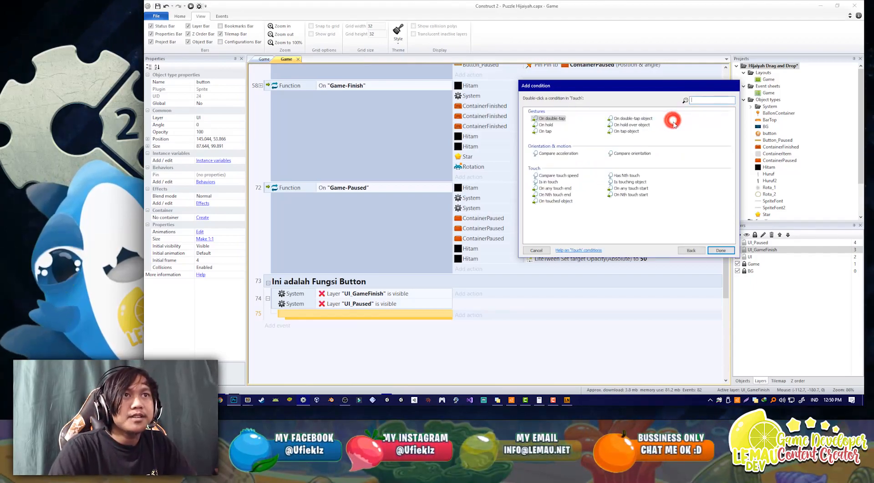
double_click(557, 201)
click(560, 249)
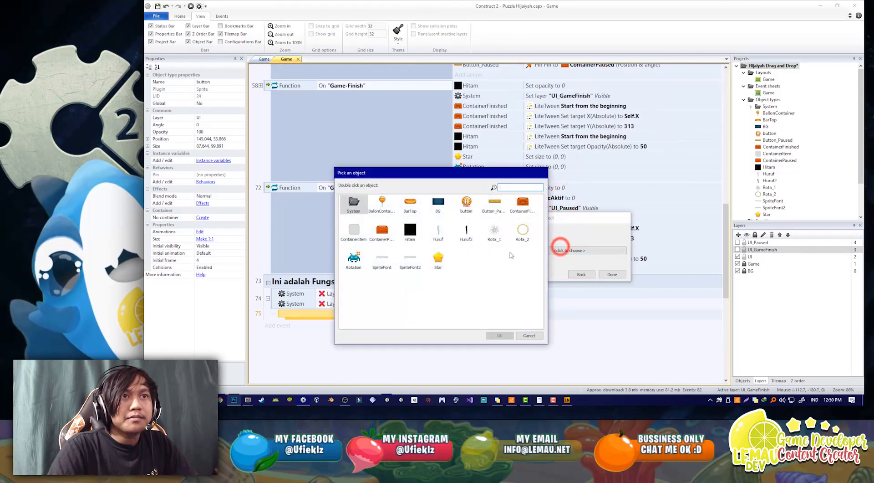
double_click(466, 203)
click(610, 275)
- Add a sub-event under the button touch event with a condition that picks a button instance by unique ID
key(s)
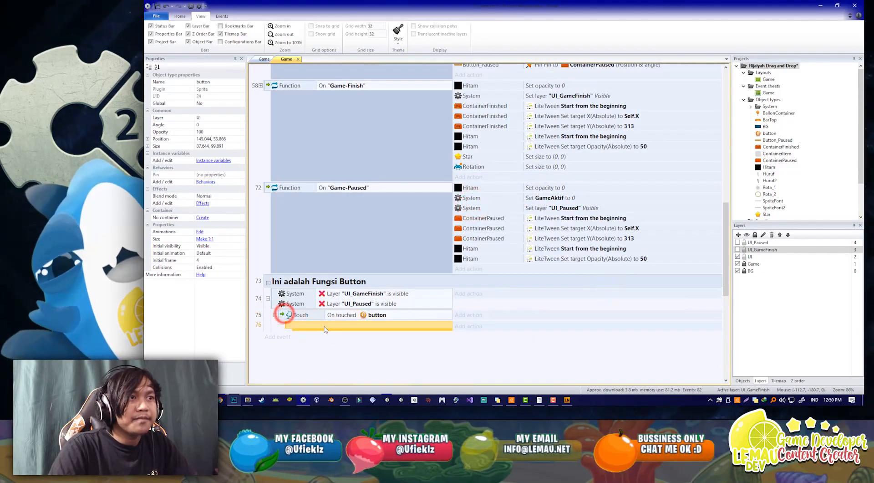
double_click(675, 120)
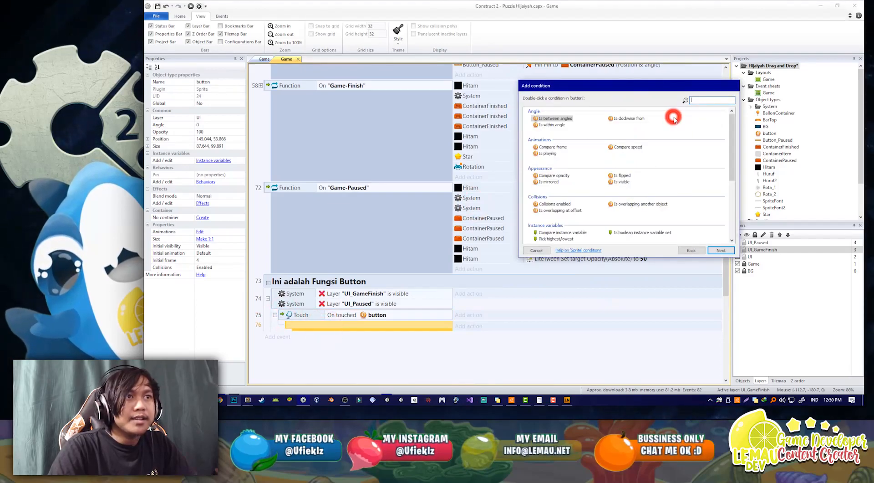
double_click(674, 113)
key(Return)
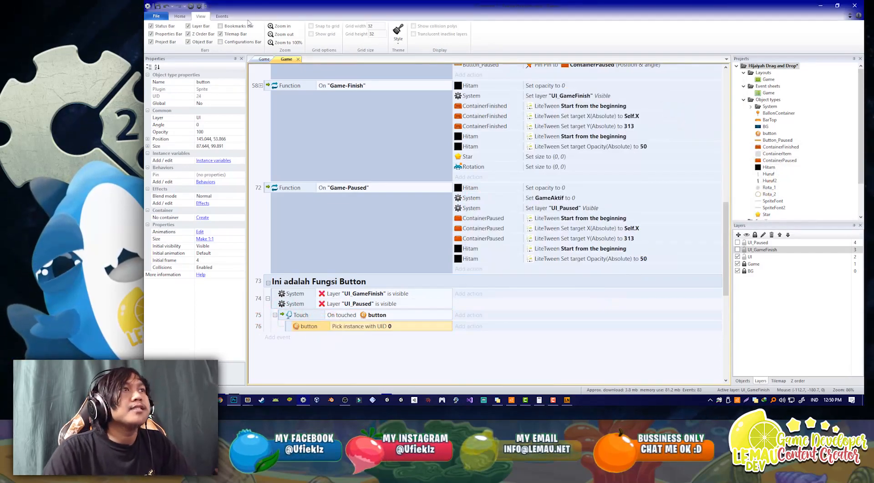
- Check the Kembali button's UID in the layout, and set the pick condition's unique ID to 24 for the Paused button
click(262, 59)
click(349, 146)
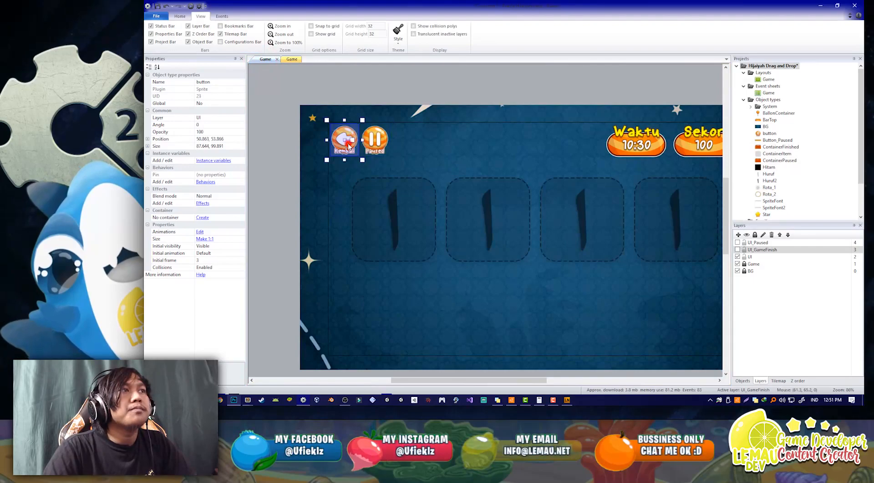
click(290, 59)
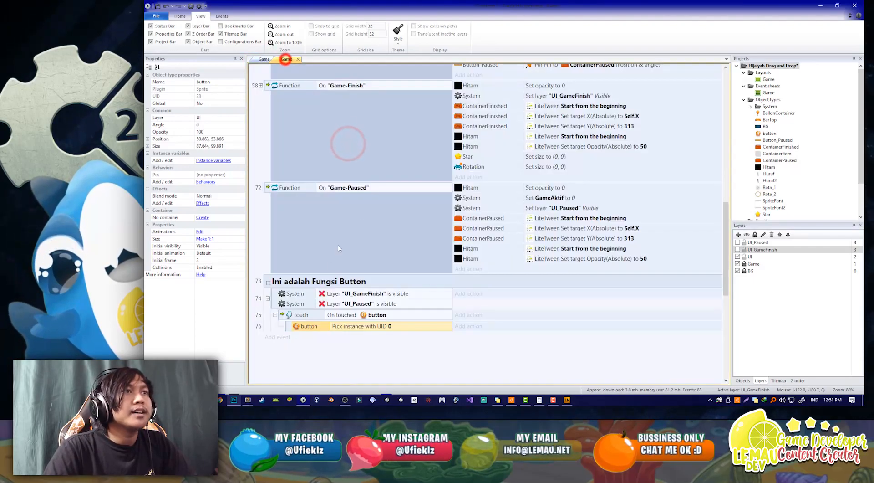
click(361, 331)
double_click(361, 331)
text(24)
key(Return)
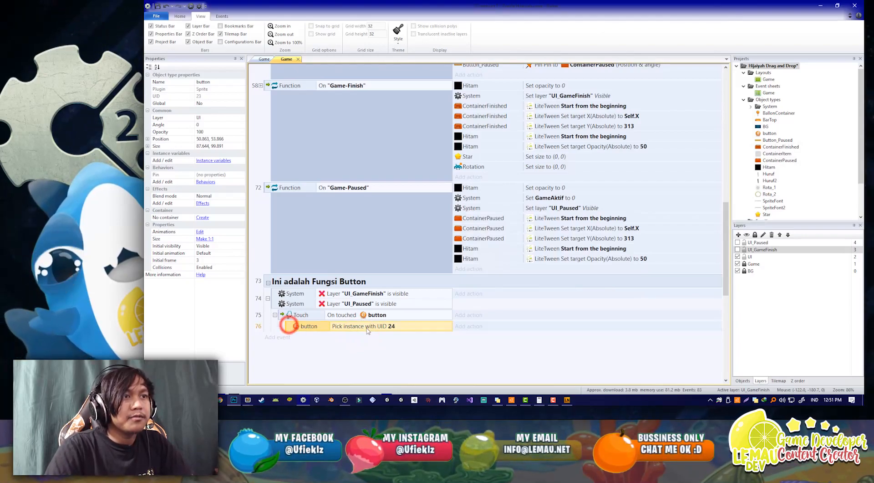
- Duplicate the UID 24 sub-event and set the copy's unique ID to 23
key(ctrl+c)
key(ctrl+v)
double_click(390, 337)
text(23)
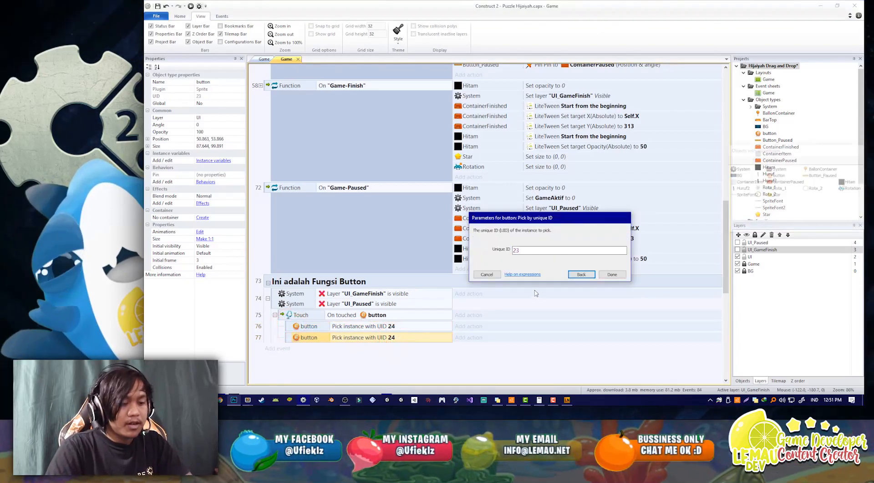
key(Return)
- Compare the UIDs of the Paused and Kembali buttons in the layout with the two pick conditions in the event sheet
click(264, 60)
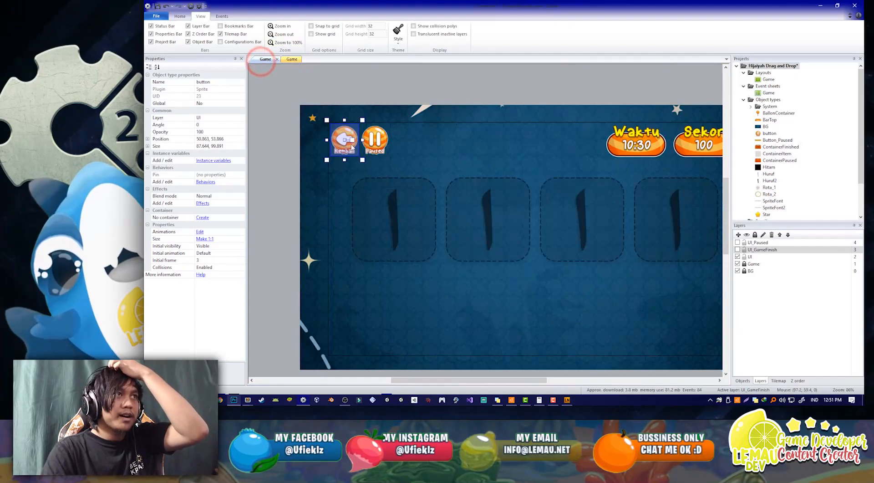
click(371, 147)
click(338, 135)
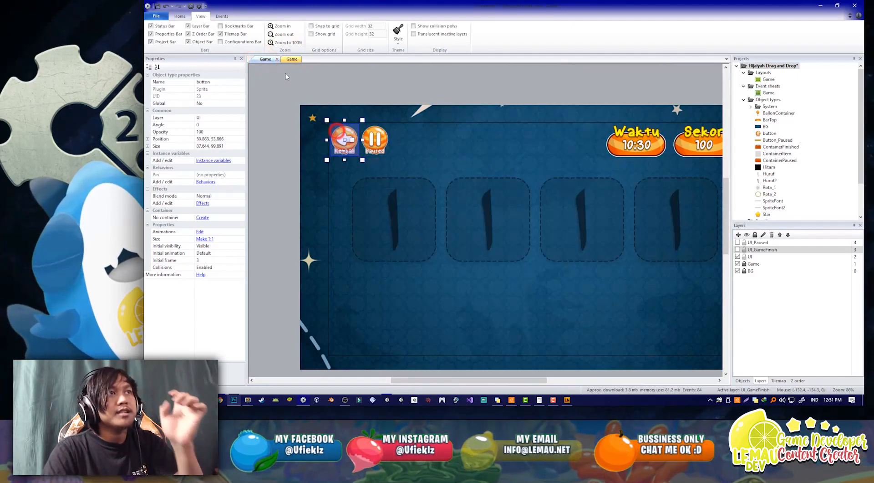
click(291, 60)
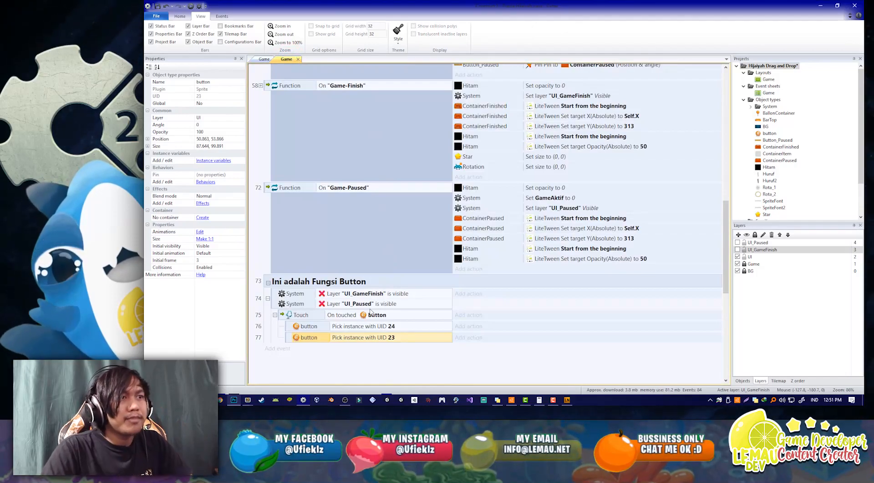
scroll(375, 325, up, 3)
key(alt)
scroll(375, 325, down, 3)
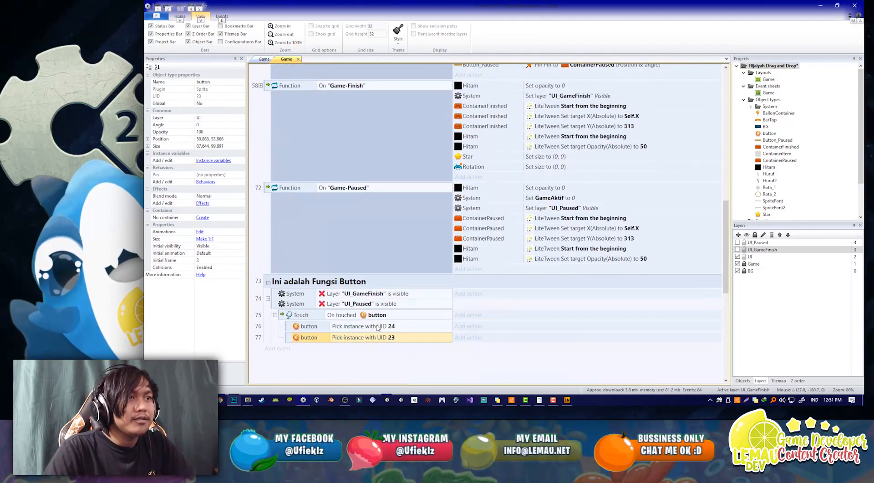
- Add the comment "menu pause" above the UID 24 event and "menu balik ke utama" above the UID 23 event
click(290, 327)
key(q)
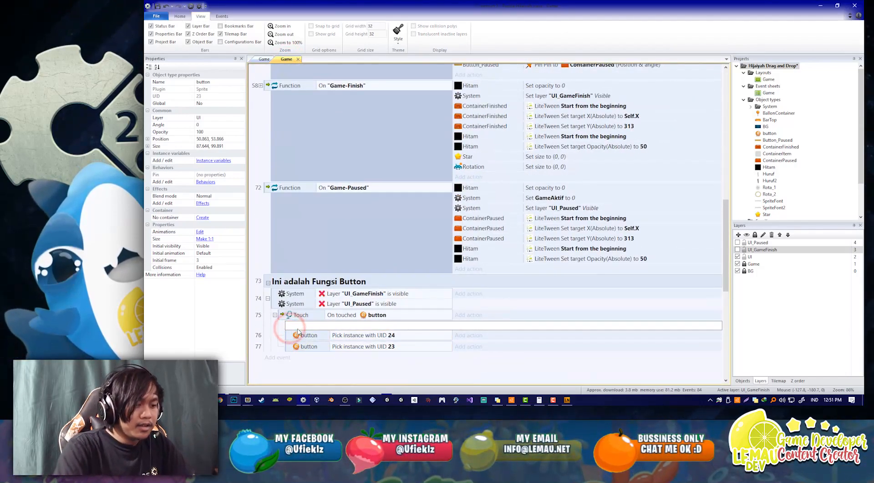
key(Return)
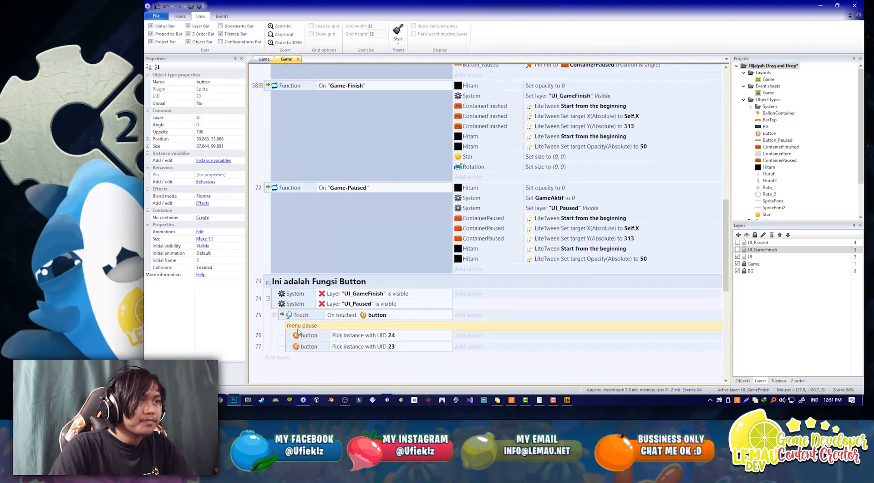
click(290, 347)
key(q)
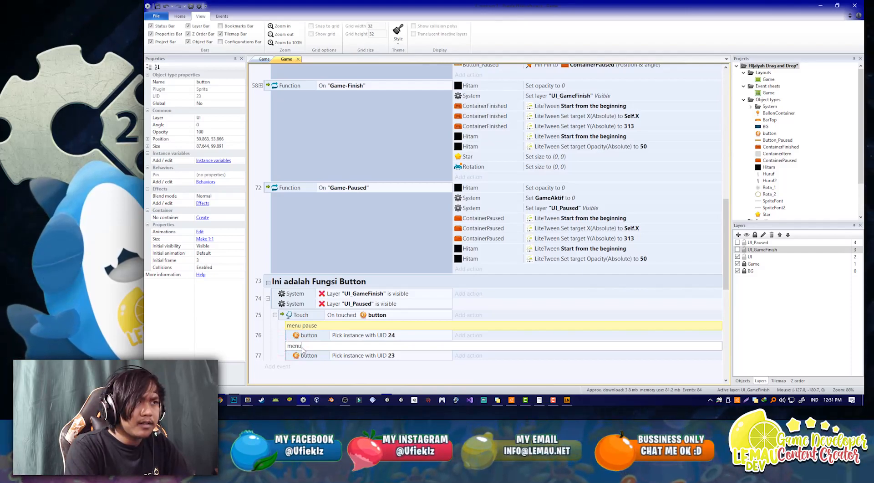
text(menu balik ke utama)
key(Return)
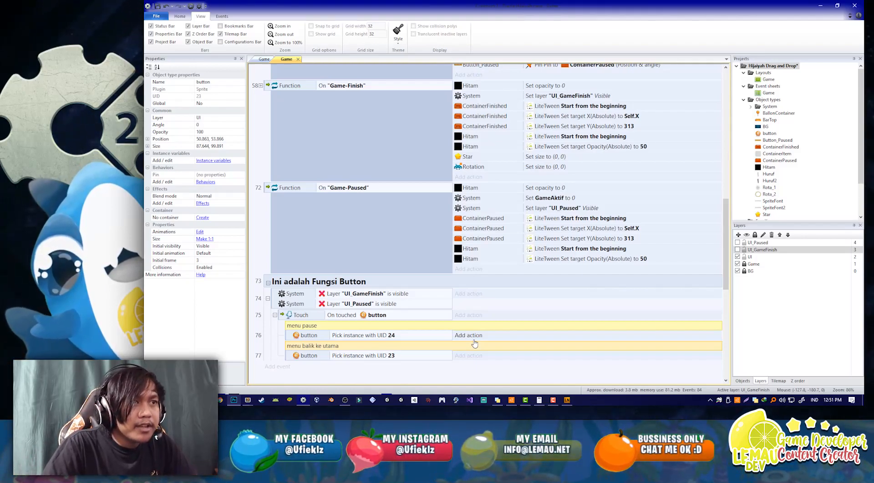
- Add a Function "Call function" action for "Game-Paused" to the UID 24 event
scroll(324, 341, down, 3)
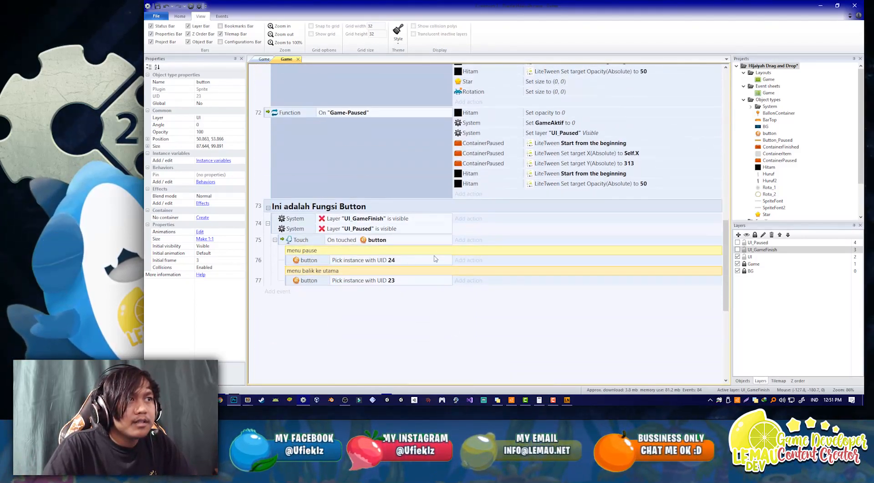
click(477, 258)
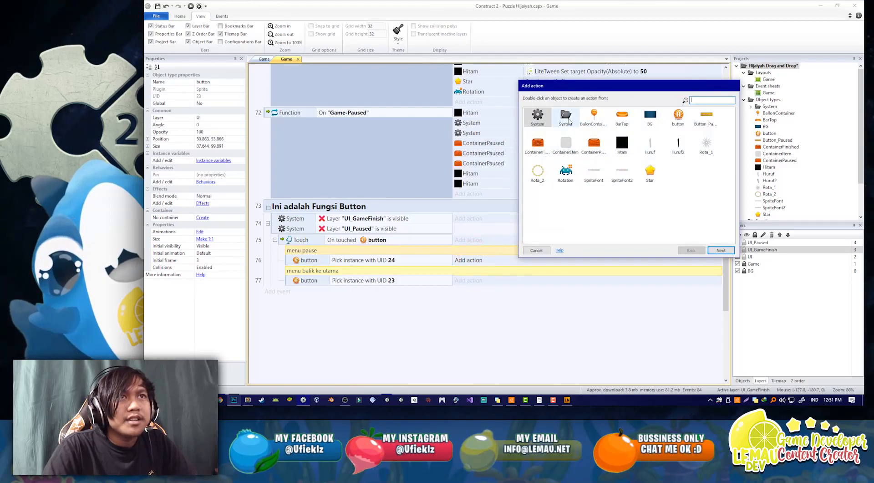
double_click(566, 117)
double_click(563, 116)
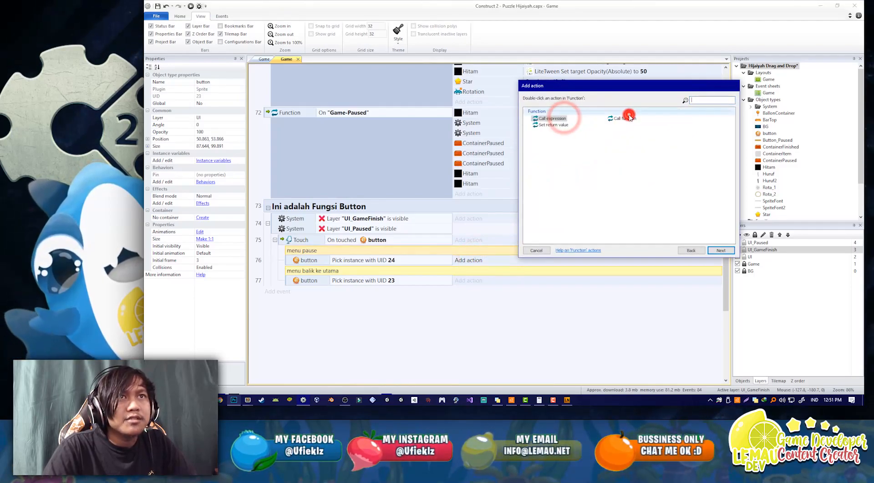
double_click(630, 118)
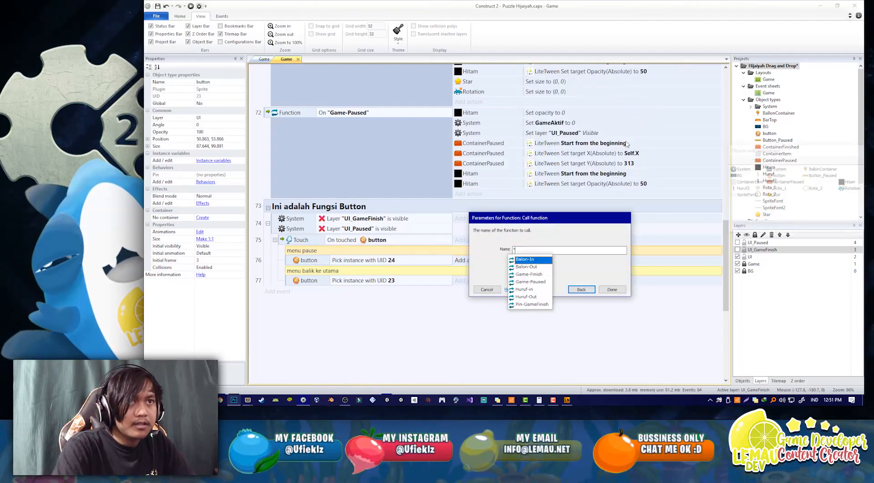
key(Down)
key(Down)
key(Down)
key(Return)
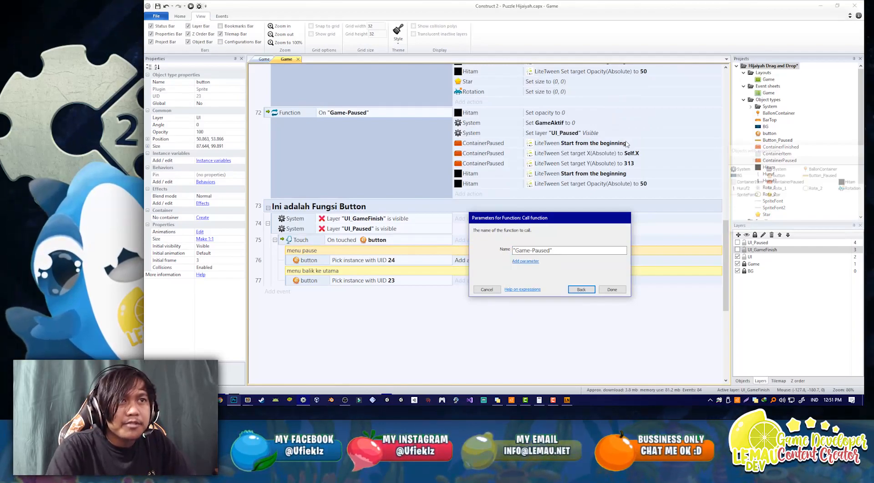
key(Return)
- Set the initial value of the global variable Data_Waktu to 90
click(262, 58)
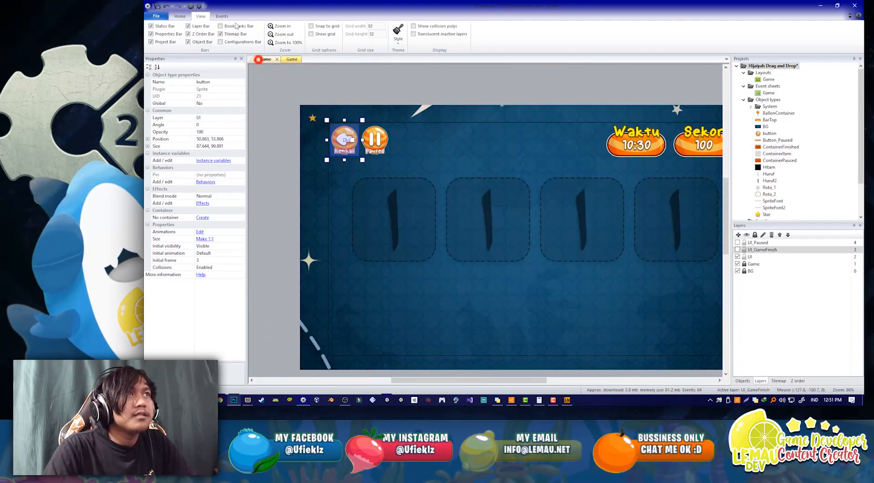
click(291, 59)
drag(726, 240, 725, 93)
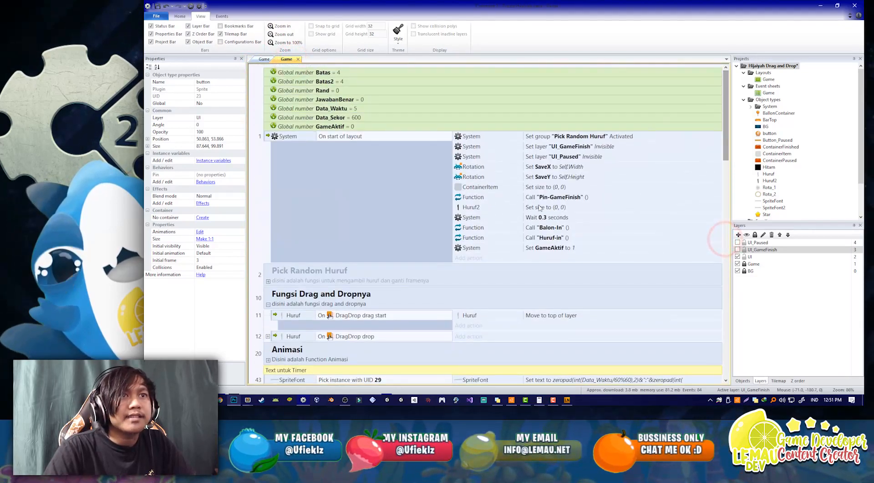
double_click(359, 127)
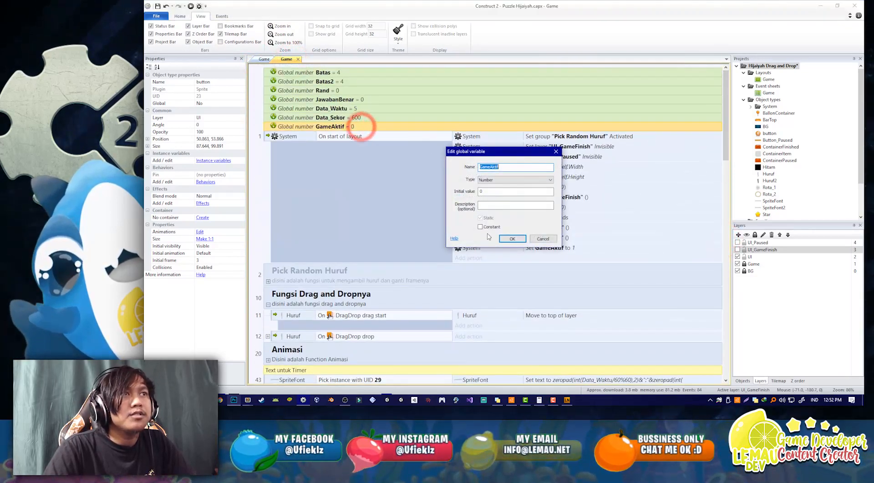
click(542, 239)
double_click(357, 108)
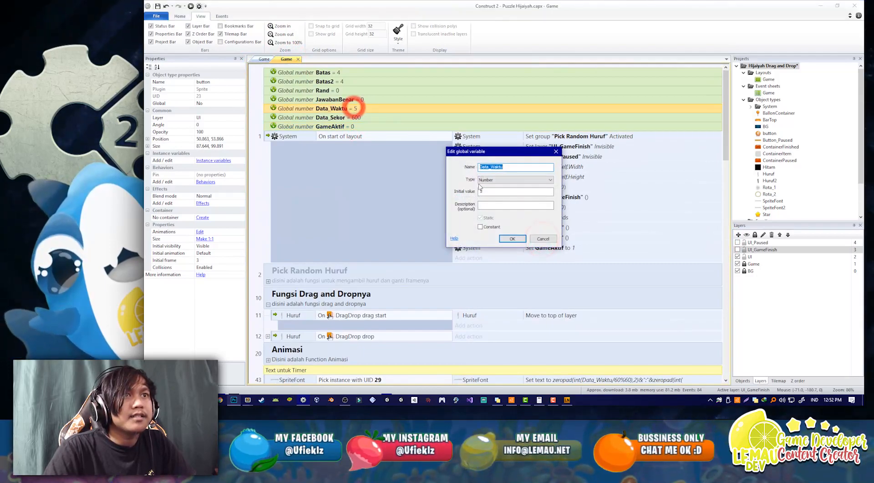
drag(492, 192, 473, 191)
text(90)
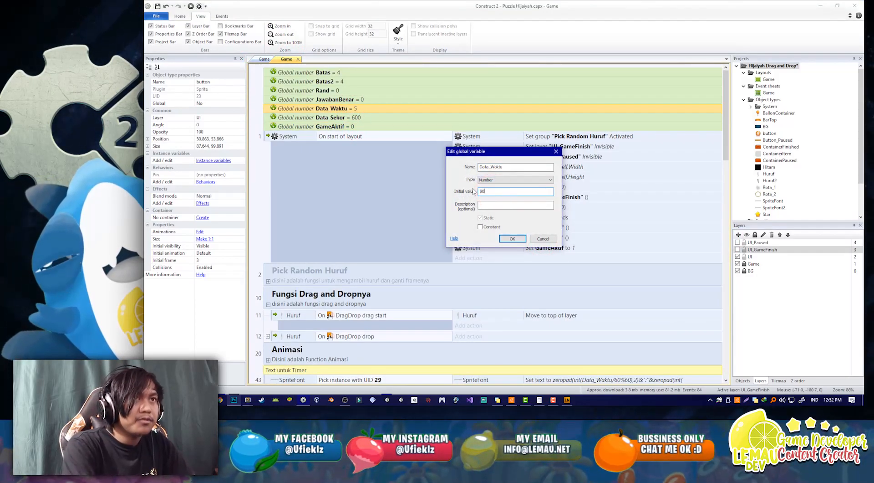
key(Return)
- Preview the Game layout, test the Paused button and close the preview
click(264, 58)
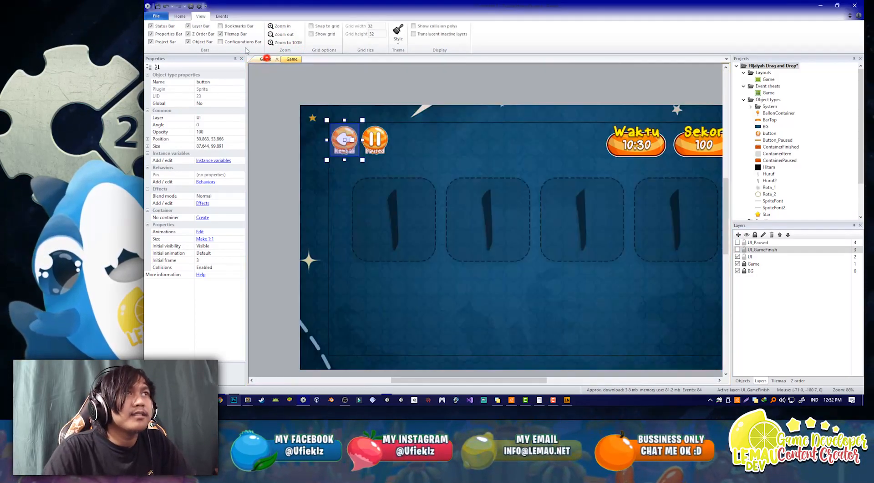
click(190, 6)
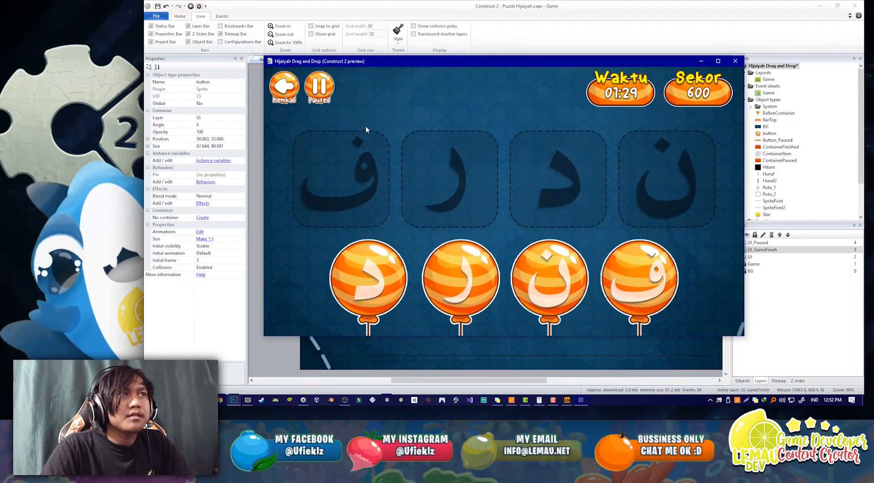
click(320, 91)
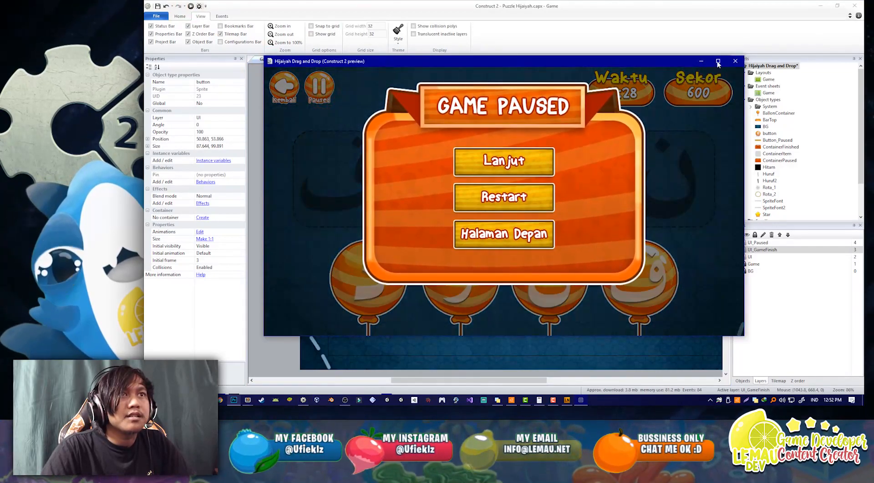
click(736, 61)
click(286, 59)
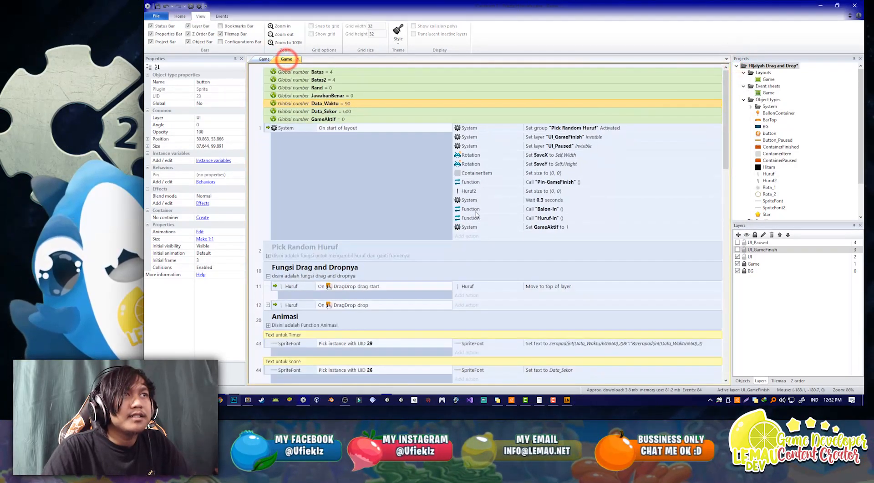
key(alt)
ctrl+scroll(476, 214, up, 1)
ctrl+scroll(476, 214, down, 1)
ctrl+scroll(477, 214, up, 1)
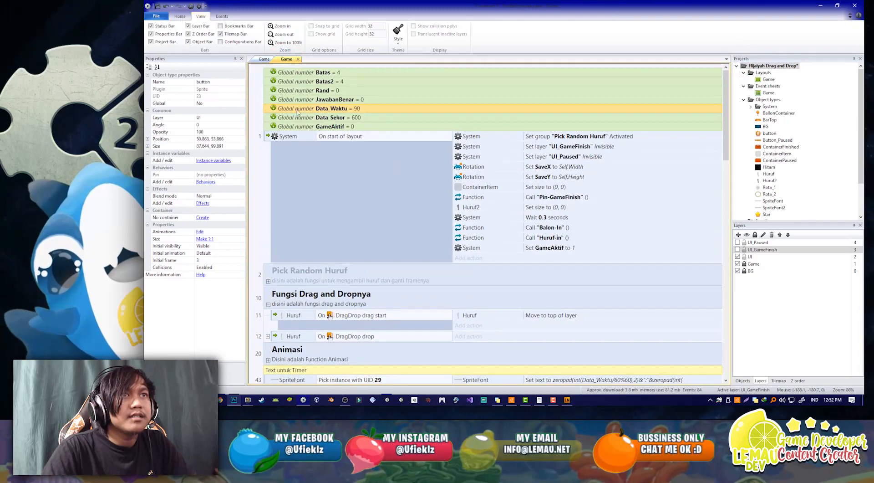
click(264, 60)
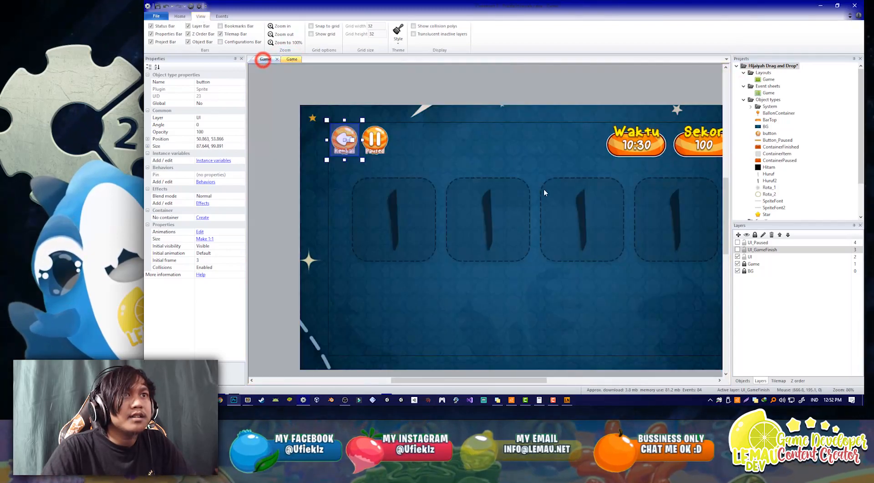
- Show the UI_Paused layer, check ContainerPaused's position, and set its LiteTween target Y to 362 in the Game-Paused function
click(737, 242)
ctrl+scroll(562, 247, down, 3)
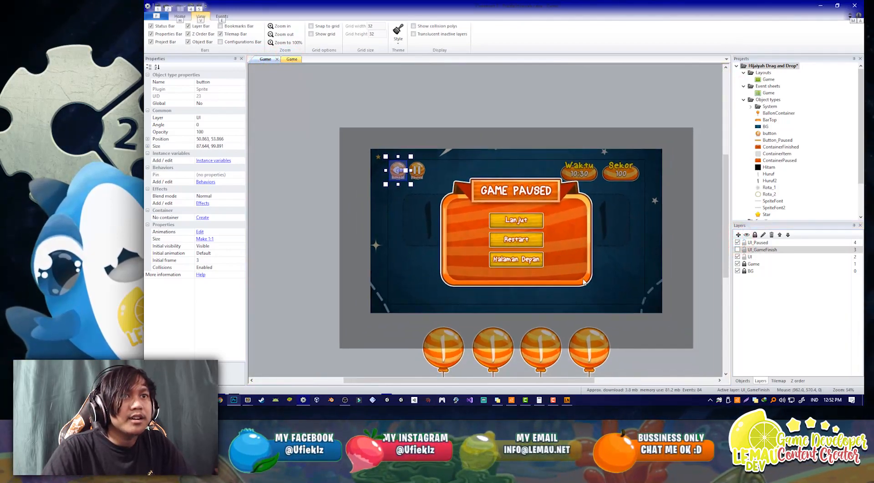
click(587, 282)
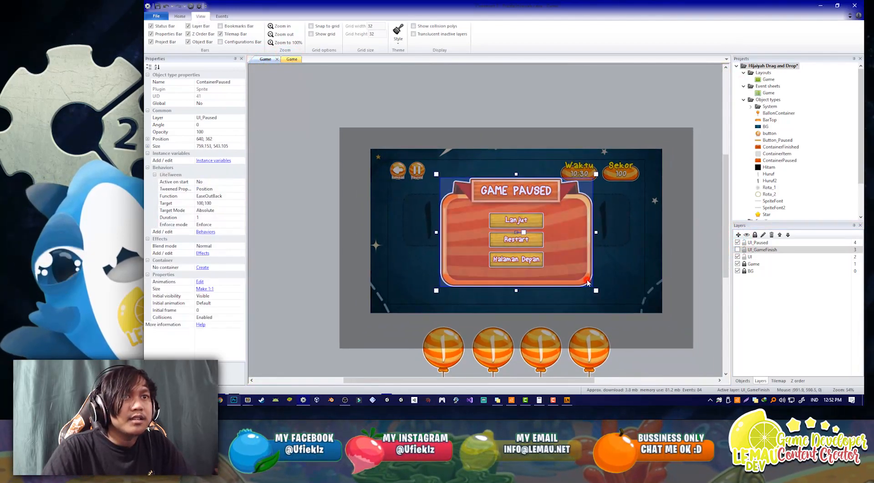
click(287, 59)
drag(726, 132, 721, 301)
scroll(722, 301, up, 3)
click(631, 194)
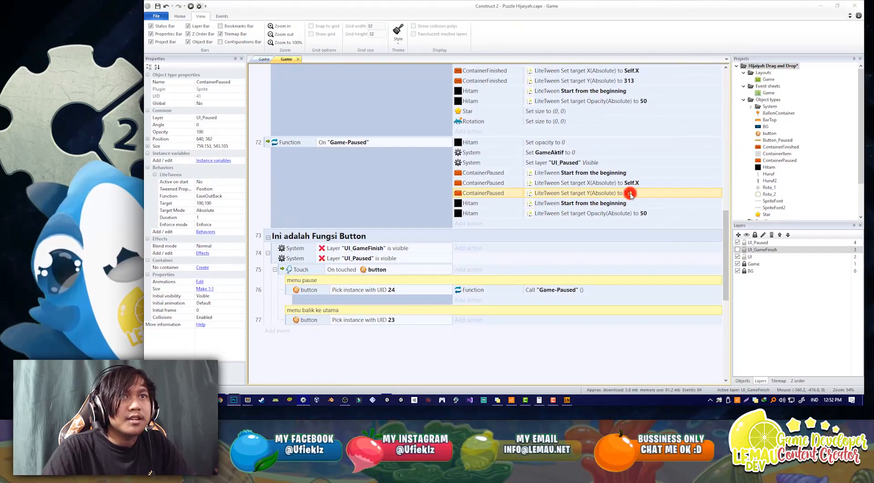
double_click(631, 194)
text(362)
key(Return)
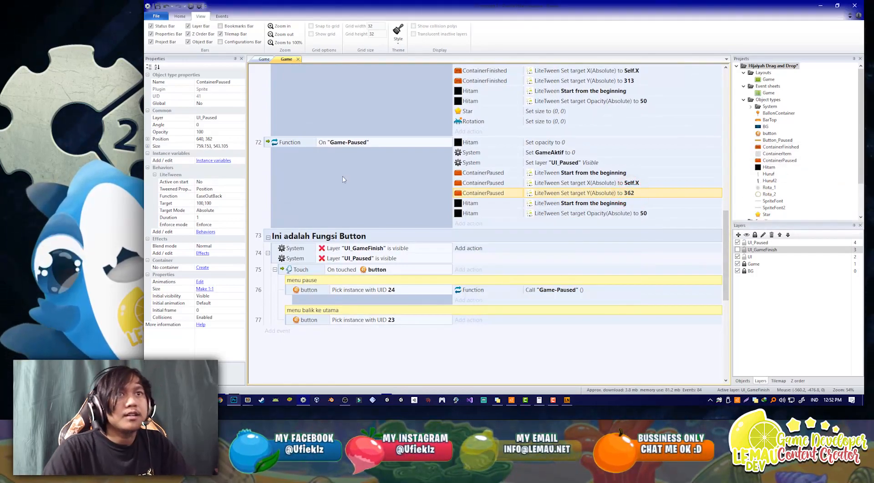
- Lock the UI and UI_GameFinish layers and move the Game Paused panel with its buttons above the layout, to about Y -501
click(264, 59)
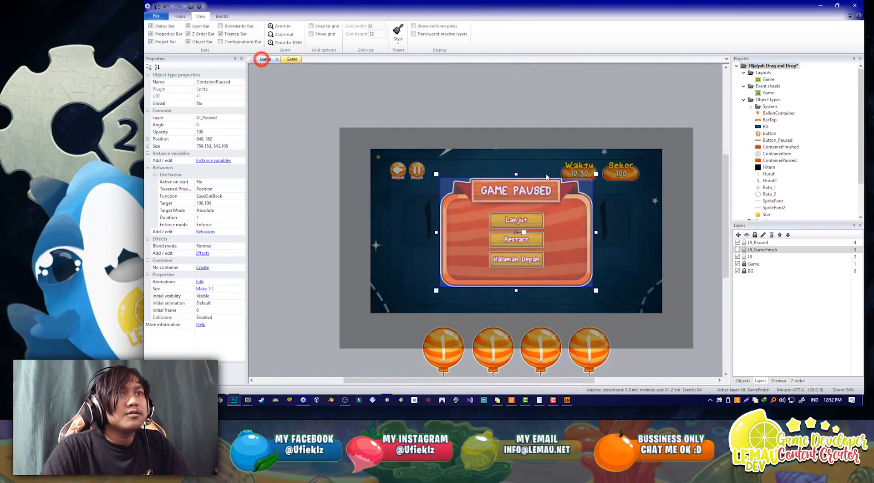
click(745, 250)
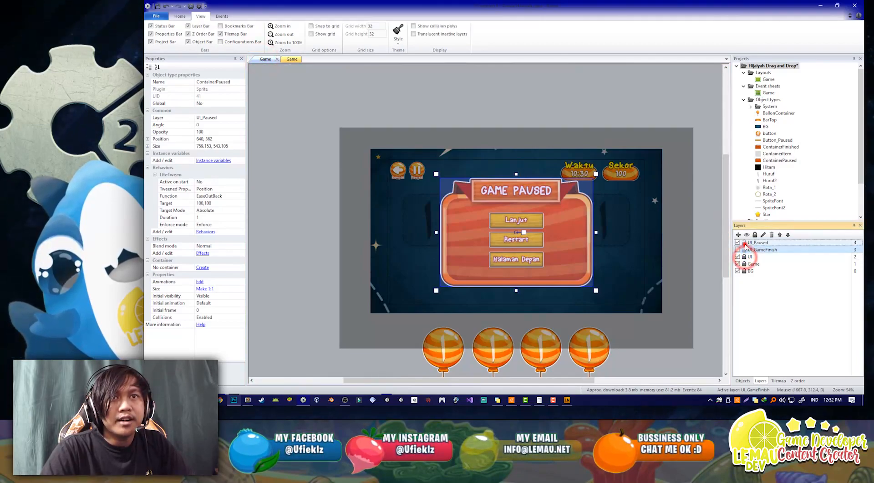
click(610, 102)
drag(410, 130, 632, 322)
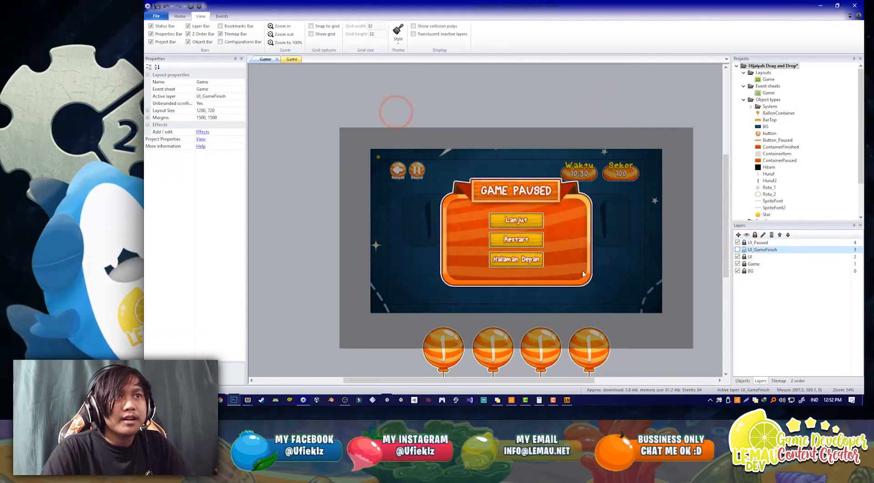
click(743, 244)
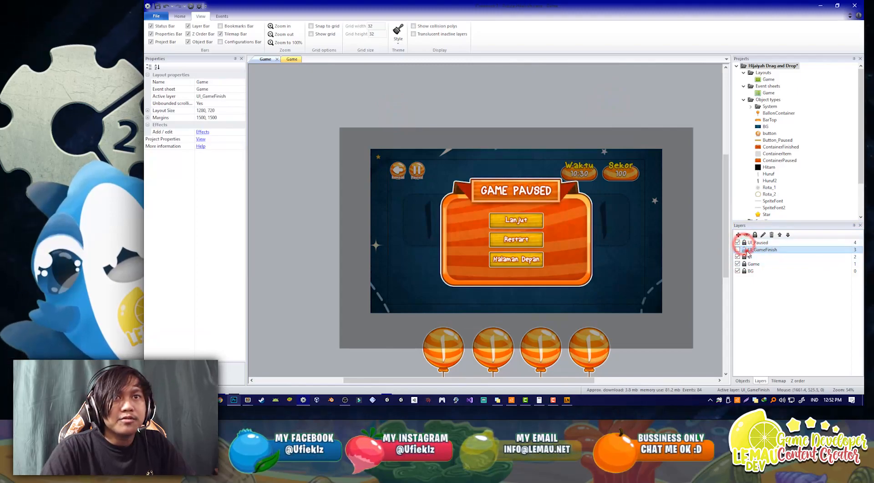
click(755, 242)
drag(389, 108, 618, 312)
ctrl+scroll(607, 298, down, 2)
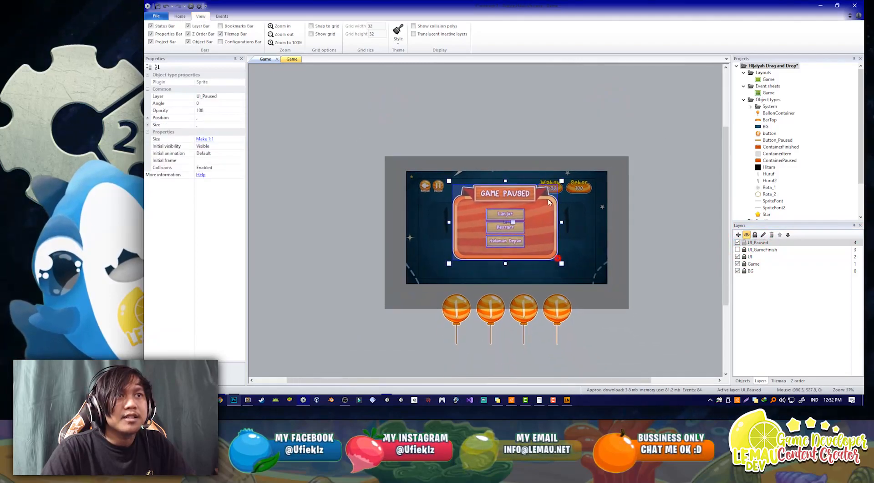
drag(558, 258, 558, 147)
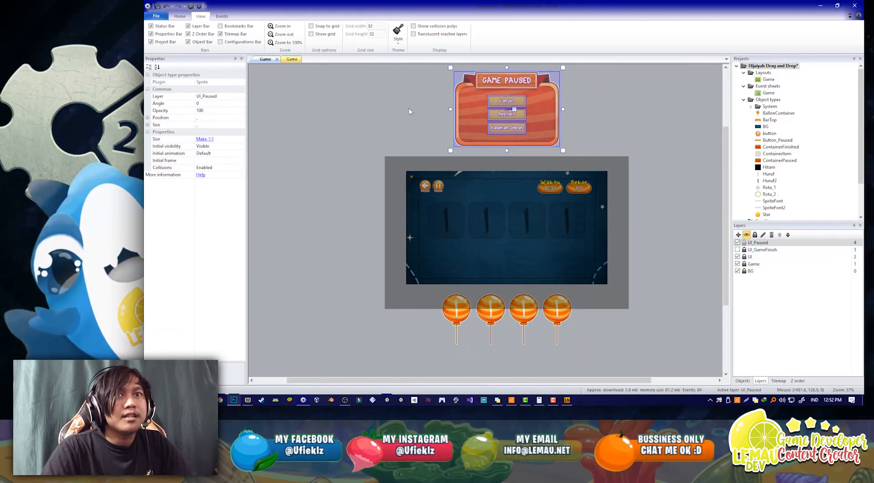
- Add a ContainerPaused Set Y action of -501 to the Game-Paused function and place it first in the action list
click(291, 59)
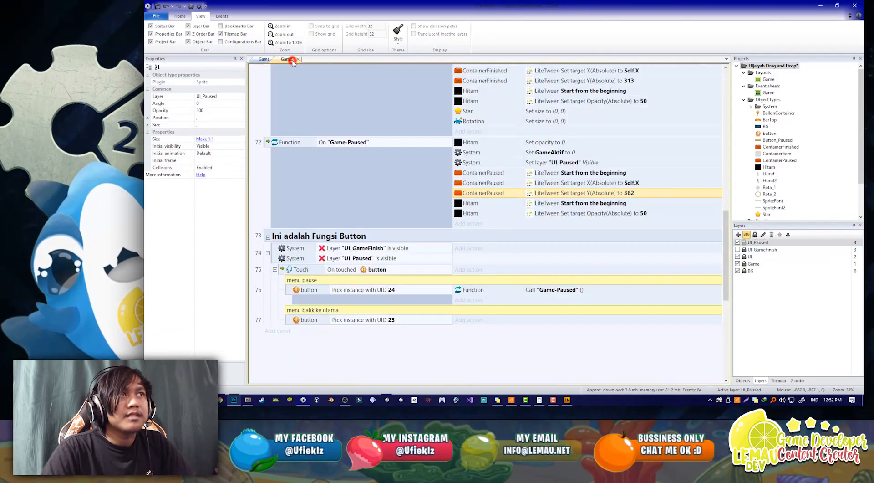
click(264, 59)
click(617, 141)
click(557, 142)
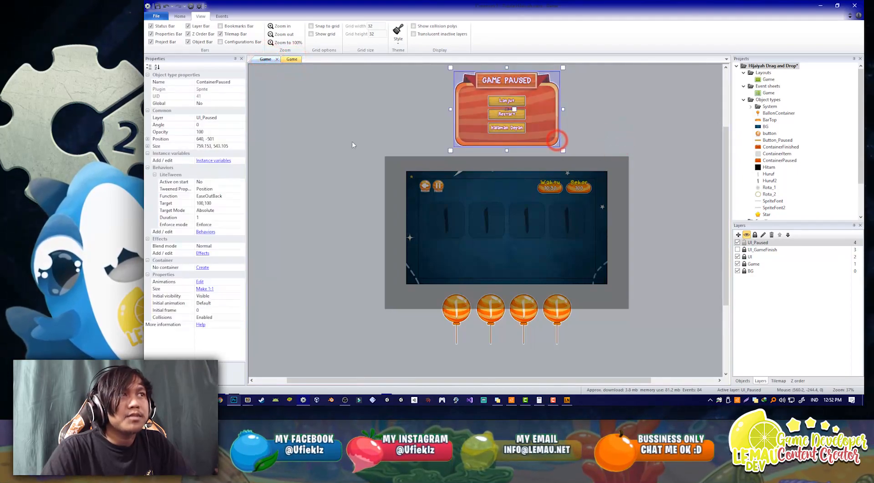
click(148, 139)
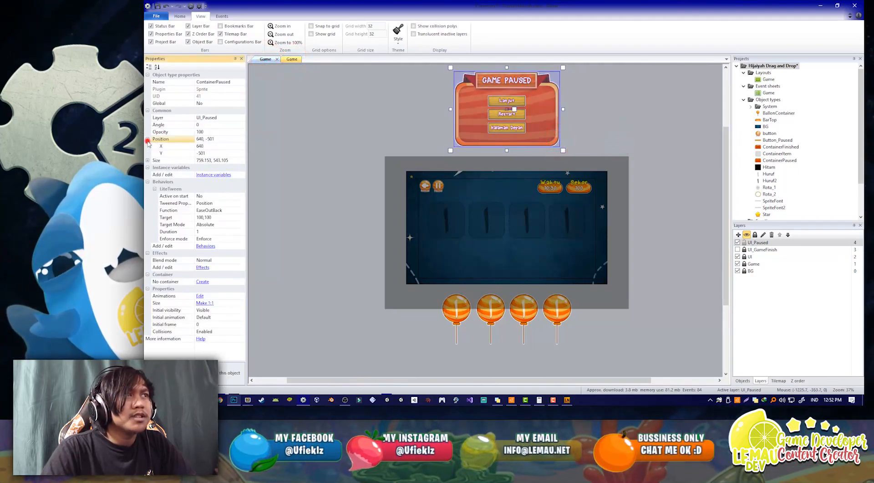
click(205, 153)
click(287, 59)
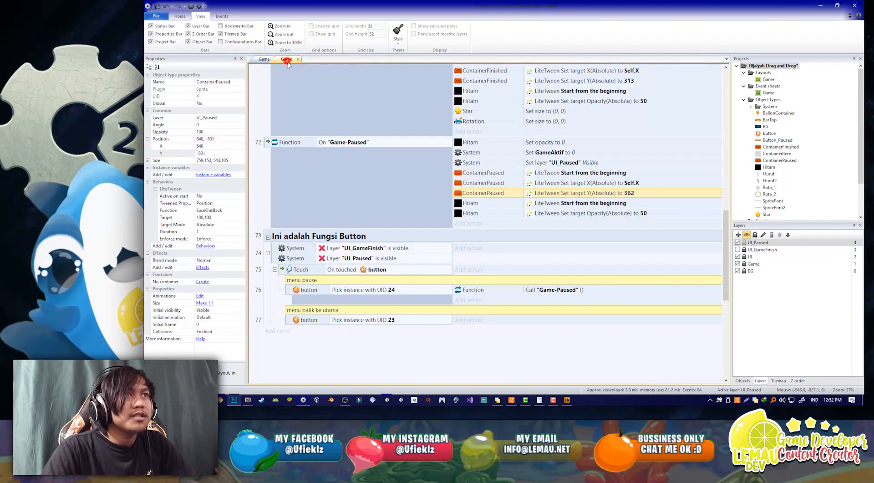
click(470, 222)
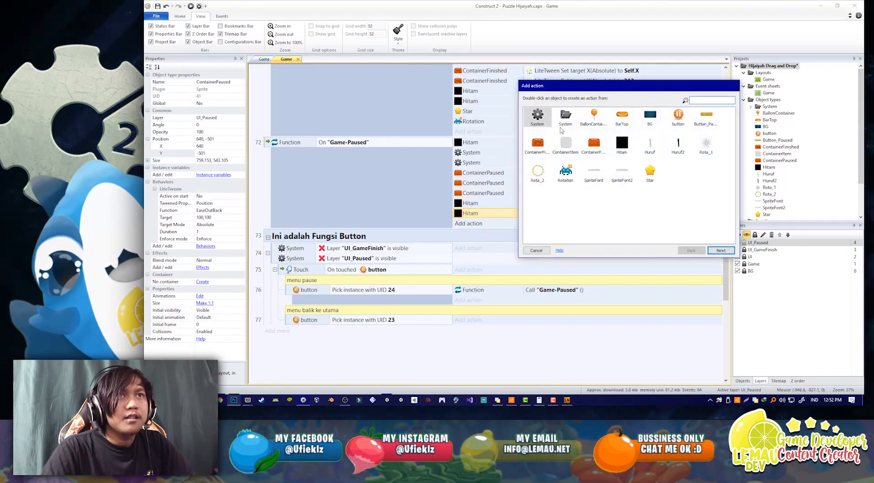
double_click(593, 145)
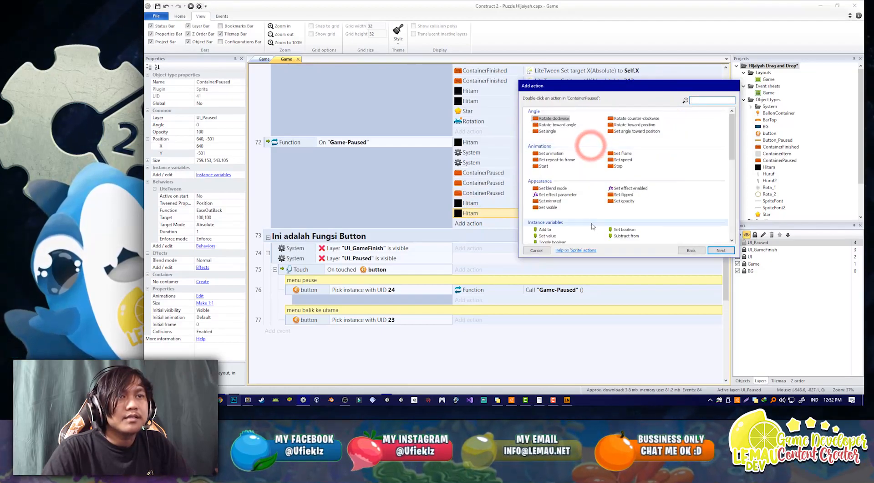
text(y)
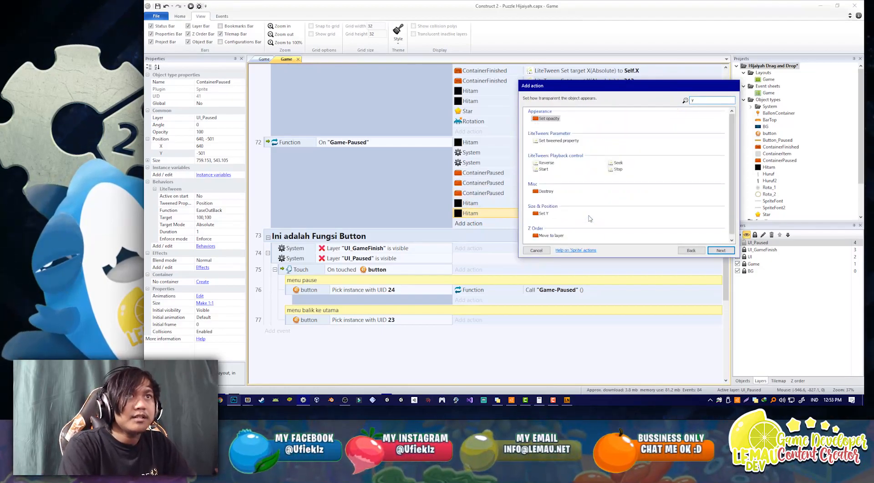
double_click(588, 215)
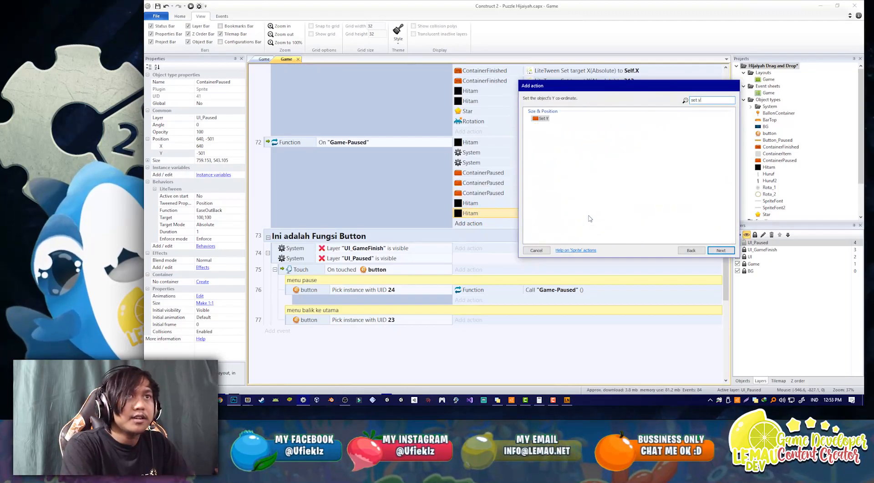
text(-501)
key(Return)
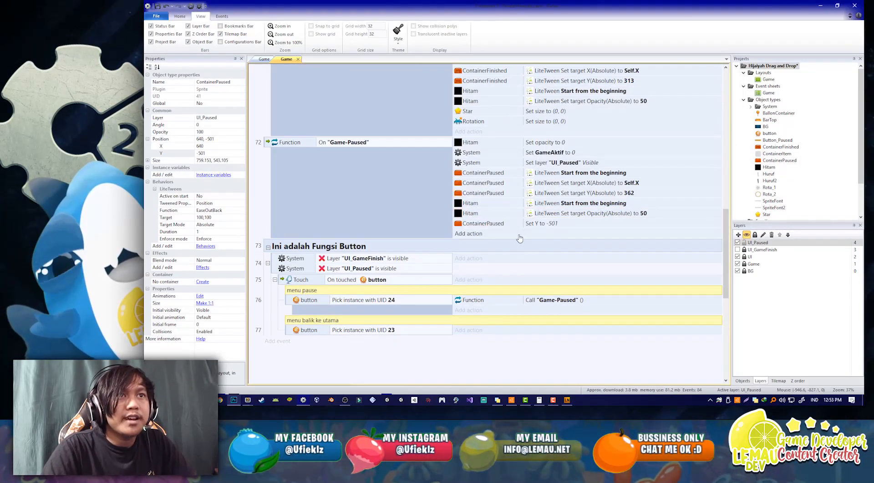
drag(496, 226, 503, 145)
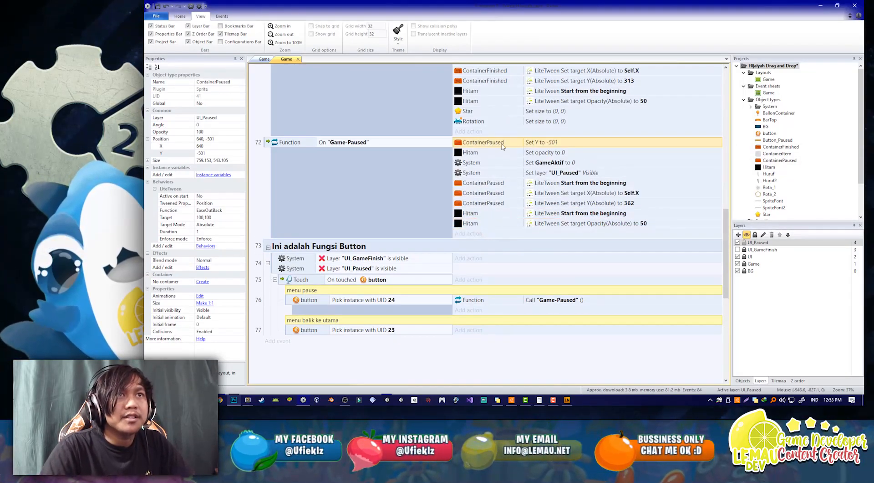
- Preview the Game layout, test the Paused button's panel animation and close the preview
click(264, 59)
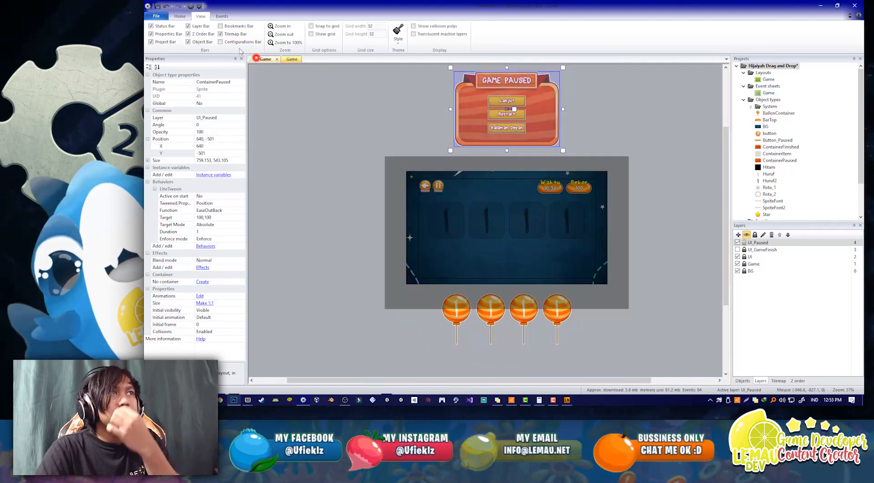
click(193, 8)
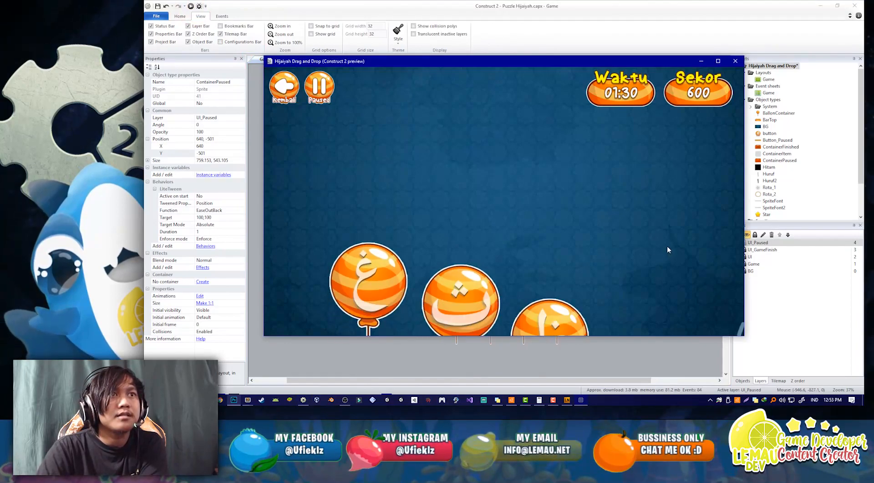
click(321, 88)
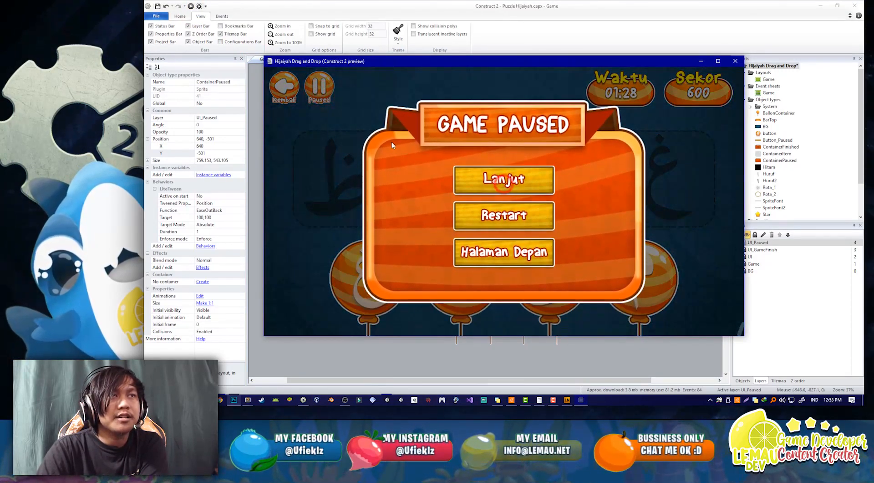
click(735, 61)
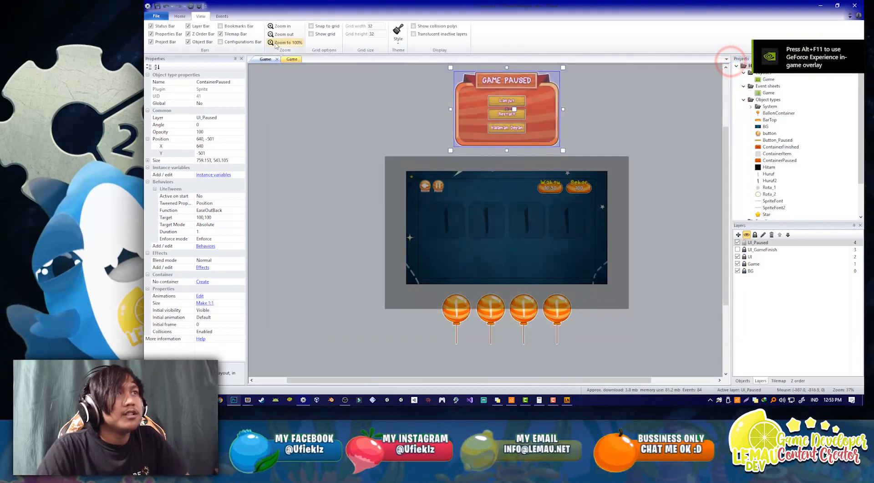
- Add a blank event to the "Ini adalah Fungsi Button" group with a copied, un-negated condition that layer "UI_Paused" is visible
click(291, 59)
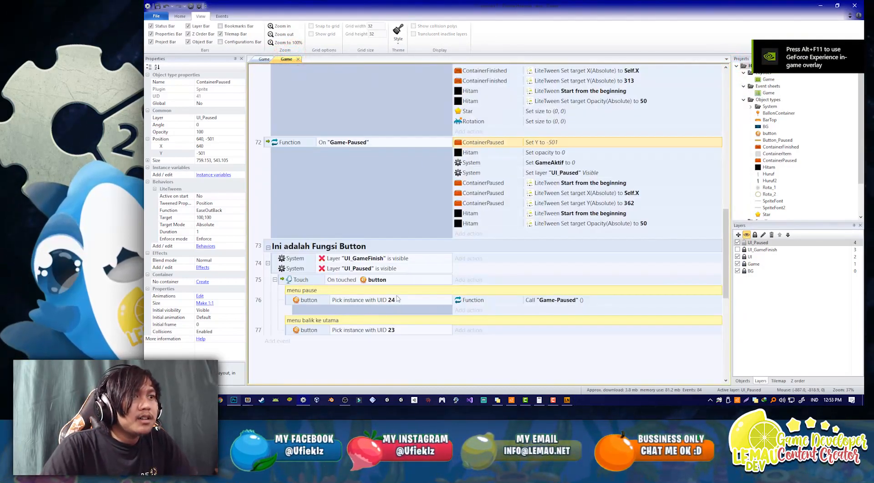
click(275, 279)
click(283, 246)
key(b)
click(338, 272)
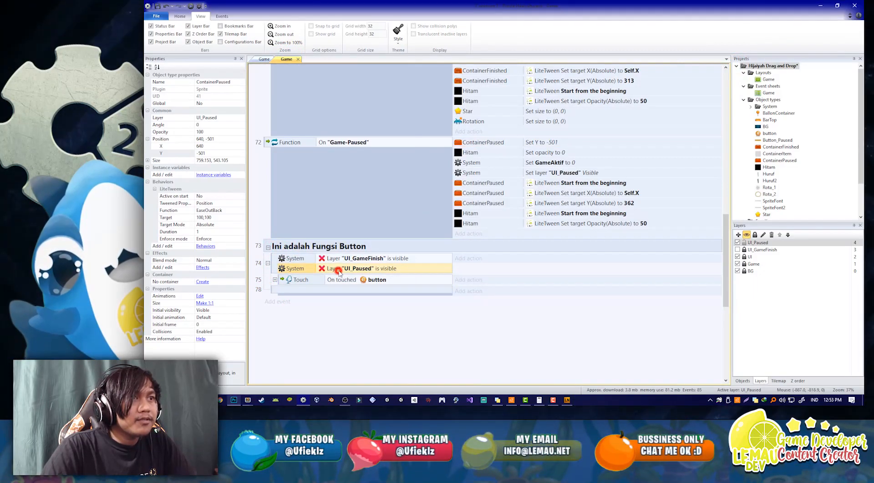
ctrl+drag(368, 270, 349, 292)
right_click(350, 292)
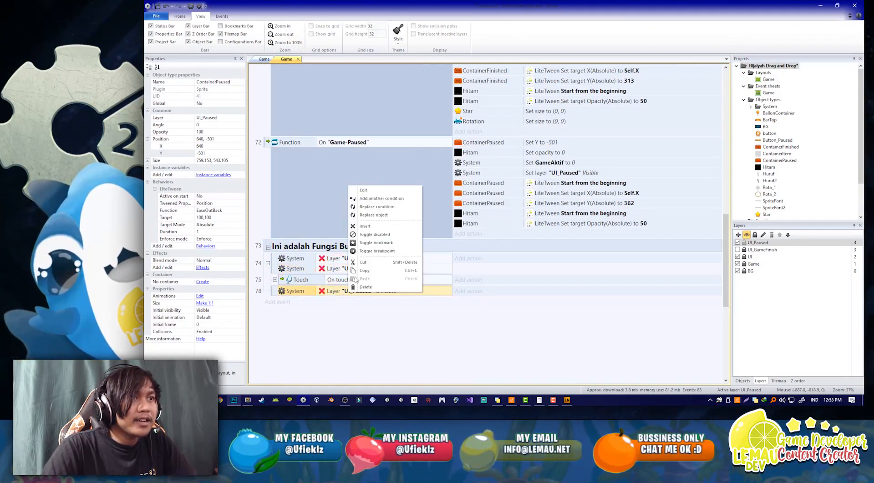
click(370, 228)
- Add a sub-event under the UI_Paused visible event with a copied On touched condition targeting Button_Paused
click(290, 281)
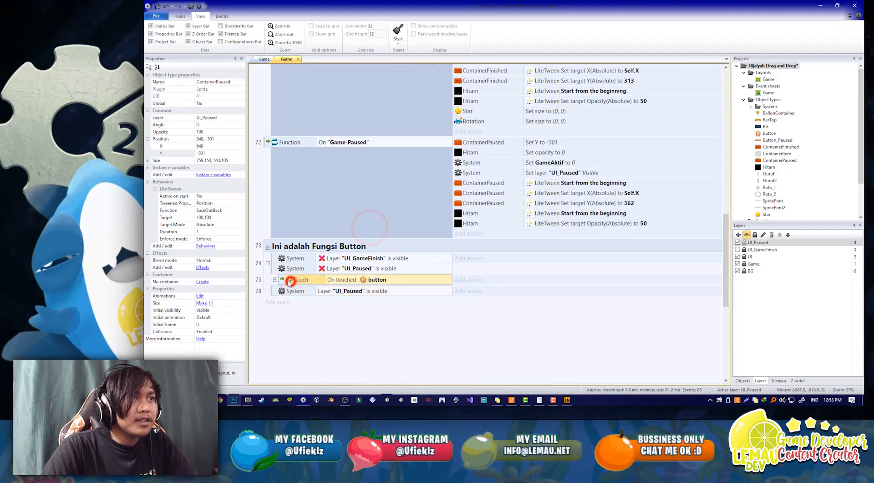
click(276, 291)
key(b)
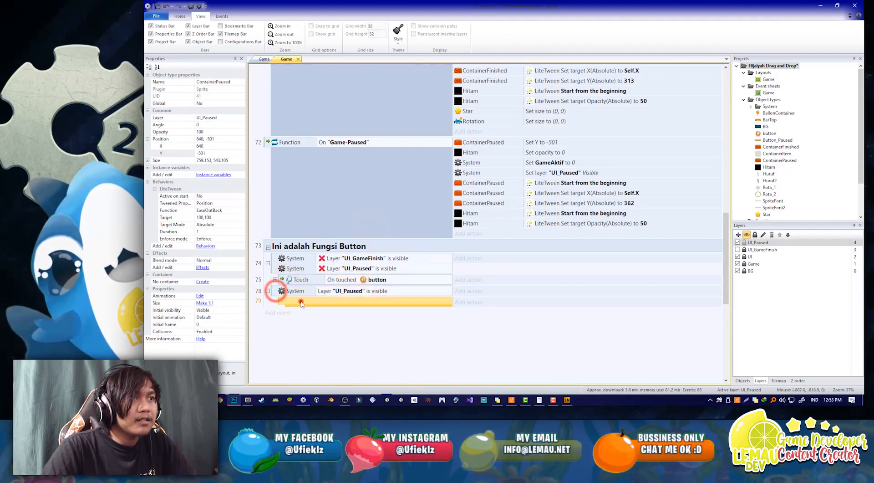
click(301, 301)
key(ctrl+v)
click(355, 302)
double_click(355, 302)
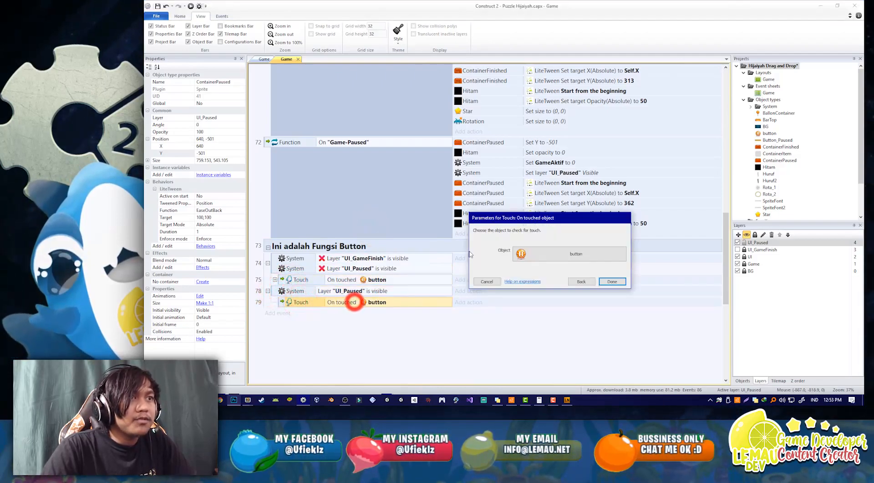
click(537, 253)
double_click(485, 203)
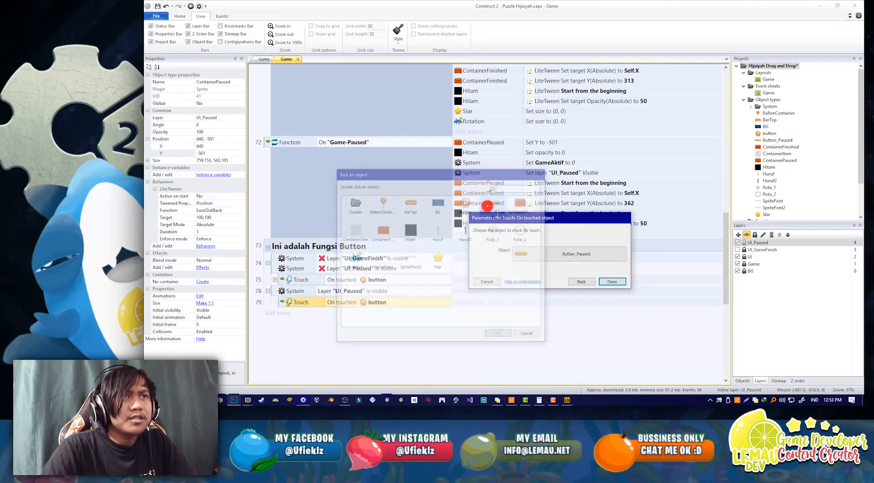
click(618, 280)
- Look up the Lanjut button's UID in the Game layout and add a blank sub-event under the Button_Paused touch event
click(255, 59)
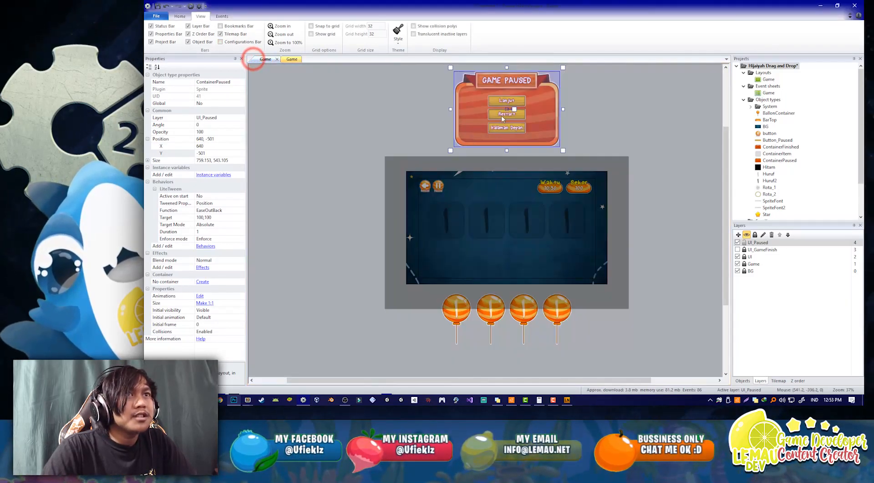
click(607, 95)
click(517, 102)
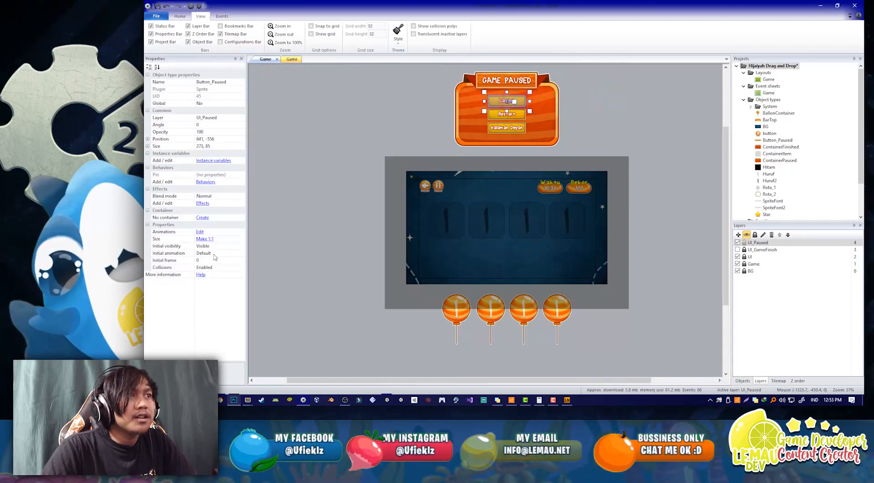
click(293, 61)
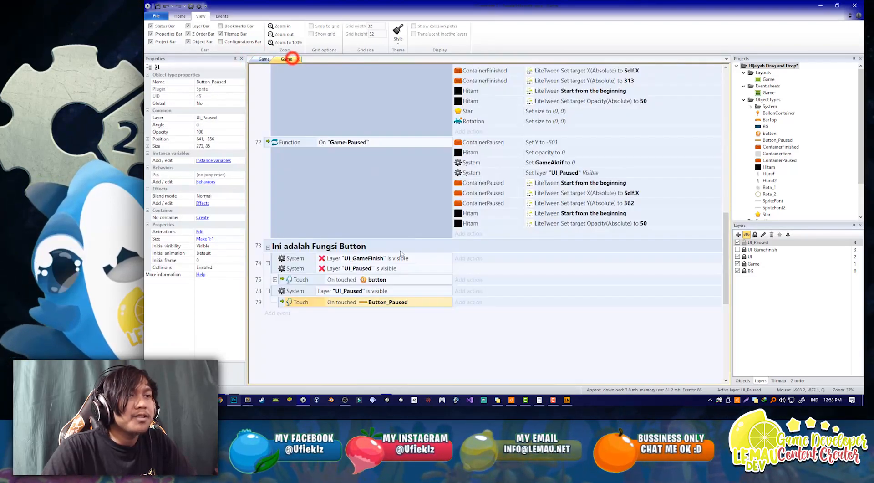
key(b)
double_click(312, 314)
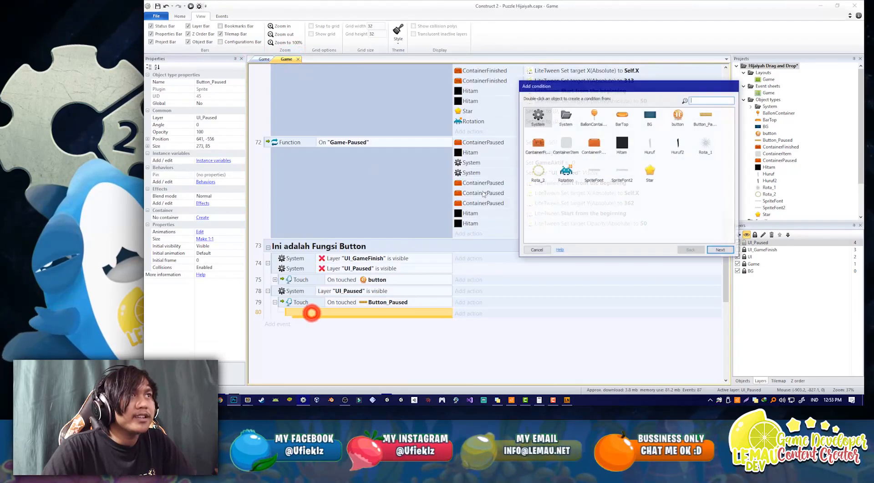
click(529, 250)
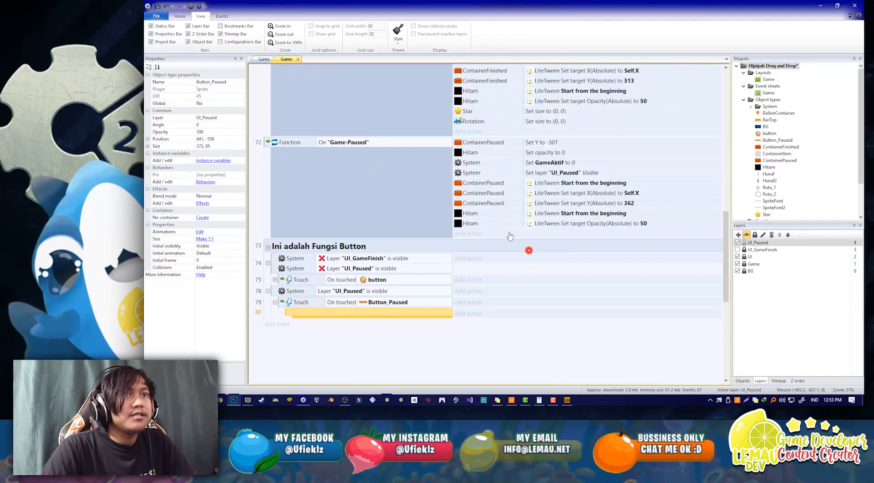
- Give the blank sub-event a Button_Paused condition that picks the Lanjut instance by UID 45
click(265, 62)
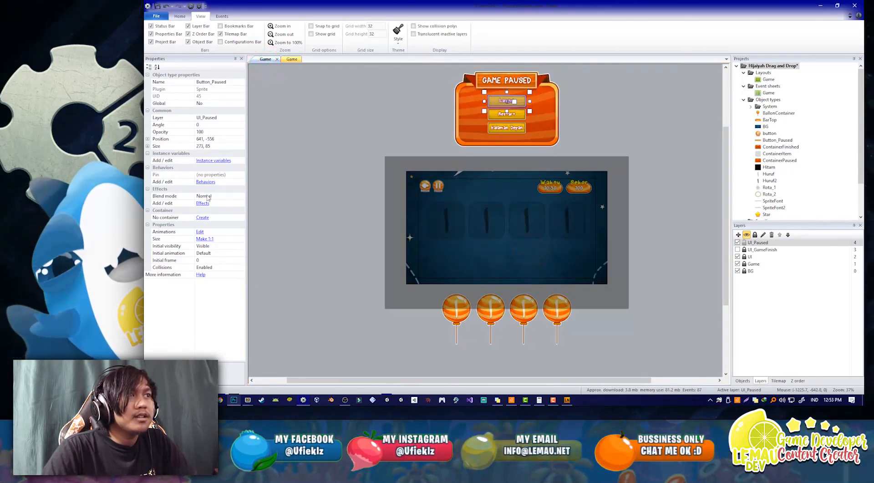
click(289, 59)
double_click(336, 313)
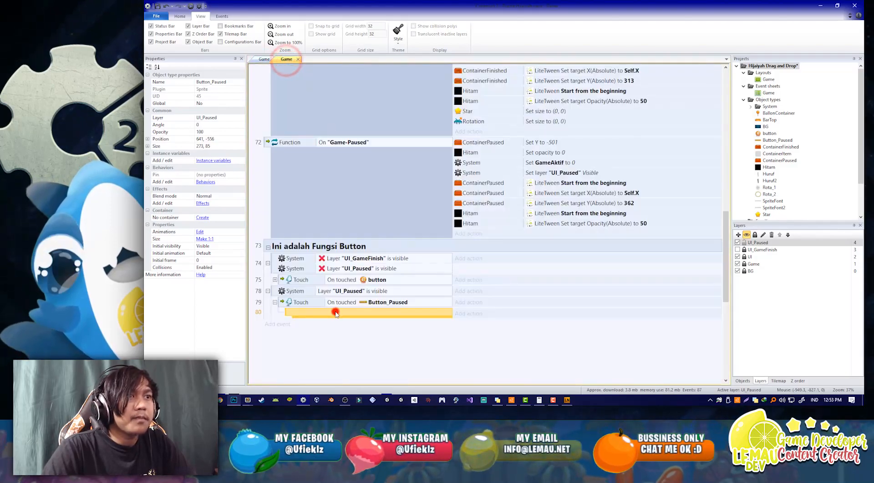
double_click(698, 119)
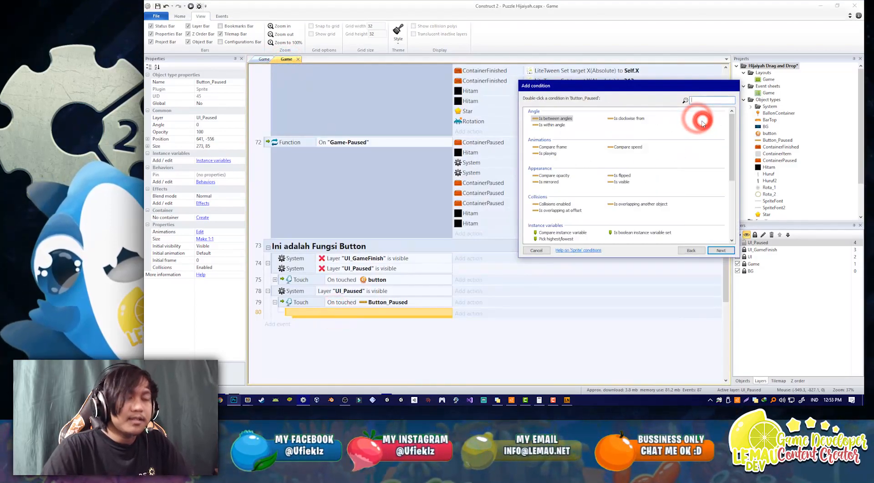
text(id)
key(Return)
text(45)
key(Return)
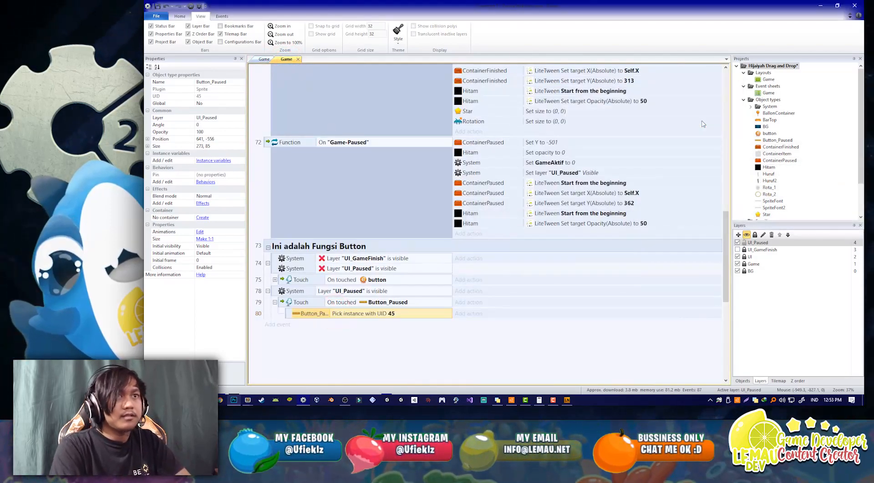
- Add a System Set layer visible action for layer "UI_Paused" to the UID 45 sub-event
click(467, 314)
double_click(535, 116)
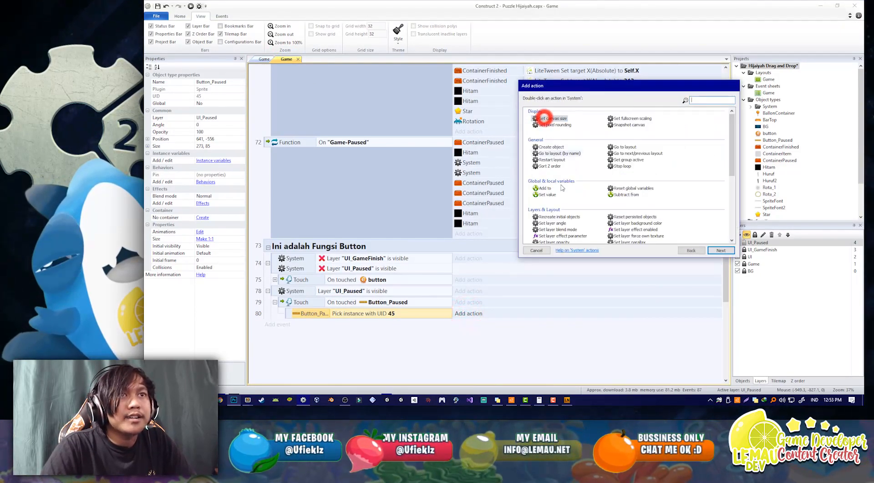
text(visi)
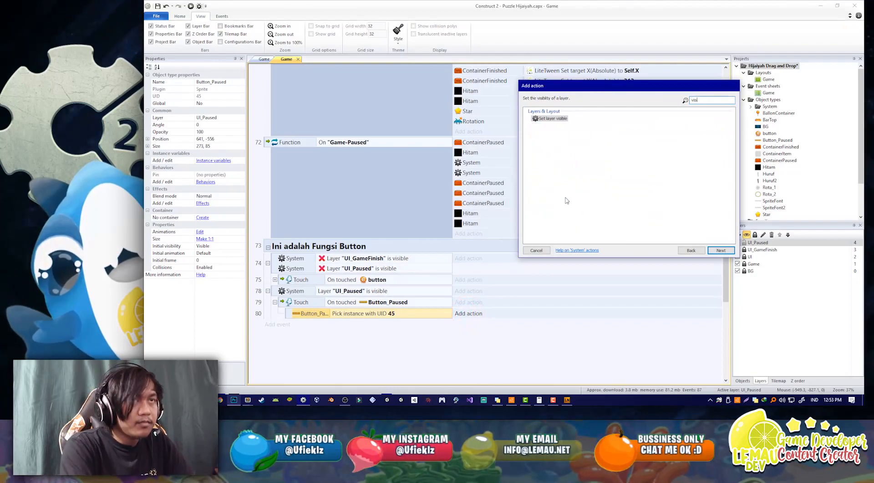
key(Return)
text("UI_Paused")
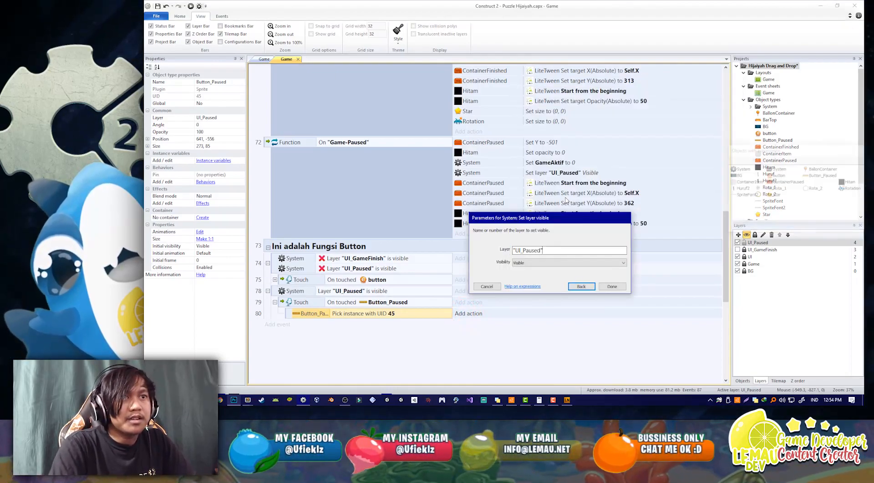
key(Return)
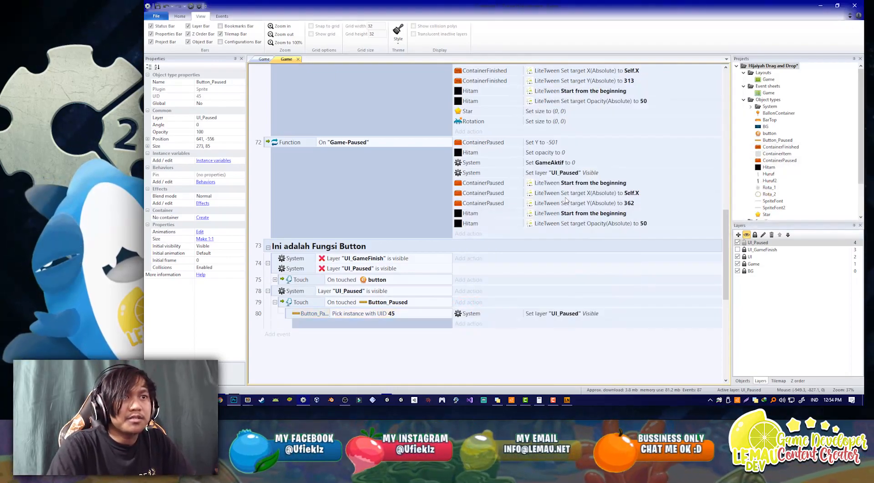
- Change the visibility in the UID 45 sub-event's "UI_Paused" layer action to Invisible
click(467, 314)
double_click(561, 313)
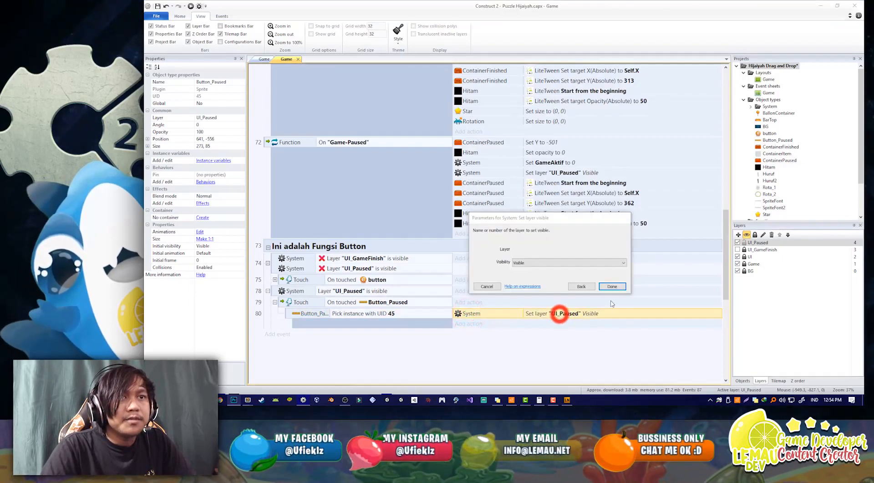
click(569, 263)
click(527, 269)
click(612, 286)
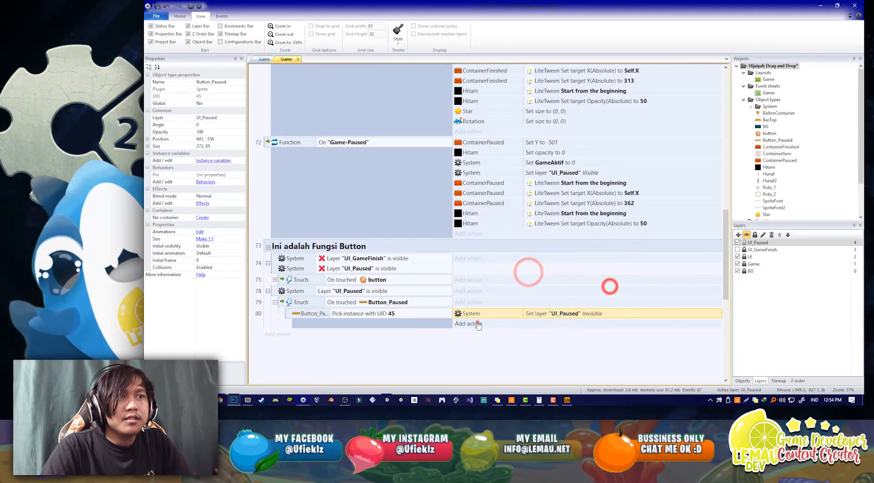
- Add a System Set value action for the GameAktif variable to the UID 45 sub-event
click(474, 323)
double_click(537, 118)
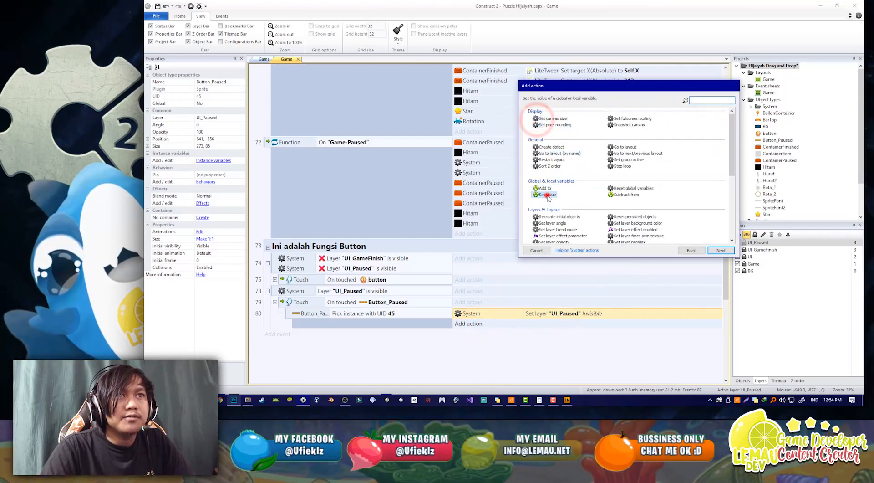
double_click(548, 195)
click(541, 250)
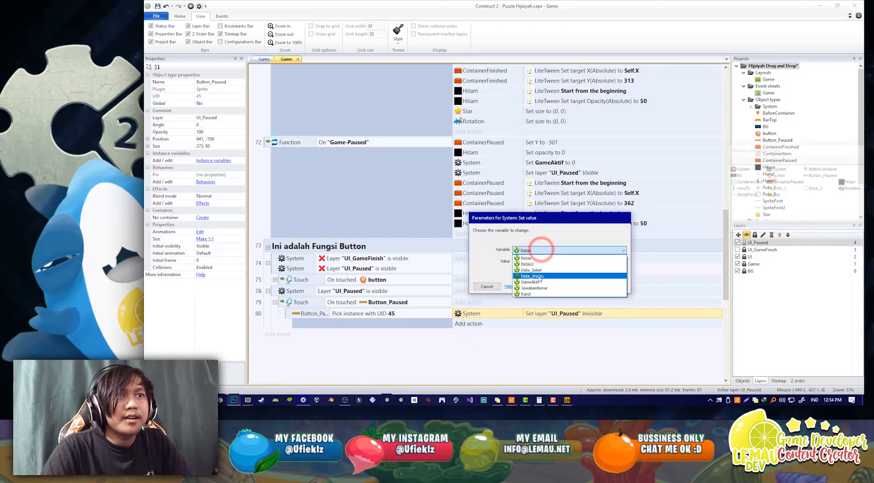
click(541, 281)
click(524, 263)
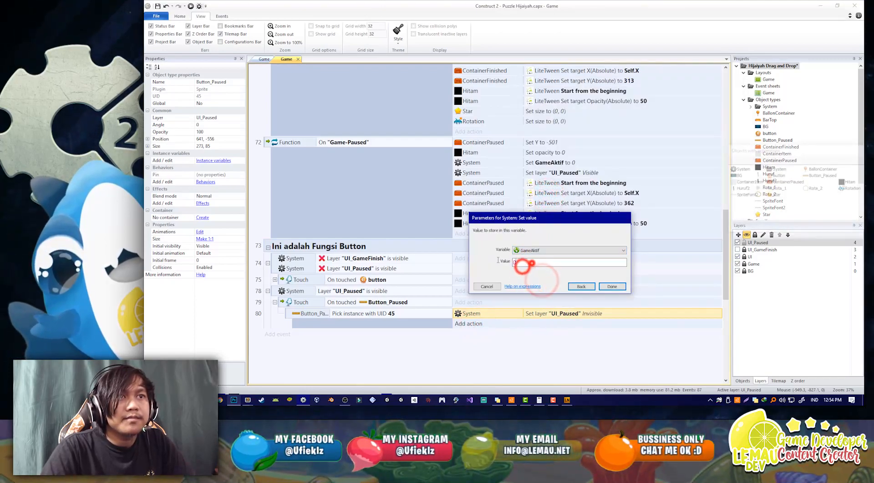
click(607, 286)
- Preview the Game layout and test pausing with the Paused button, resuming with Lanjut and pausing again
click(264, 59)
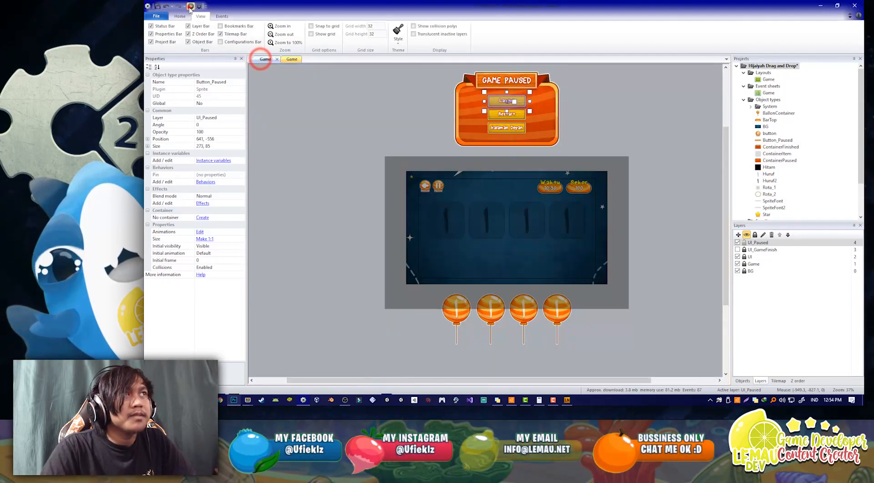
click(190, 7)
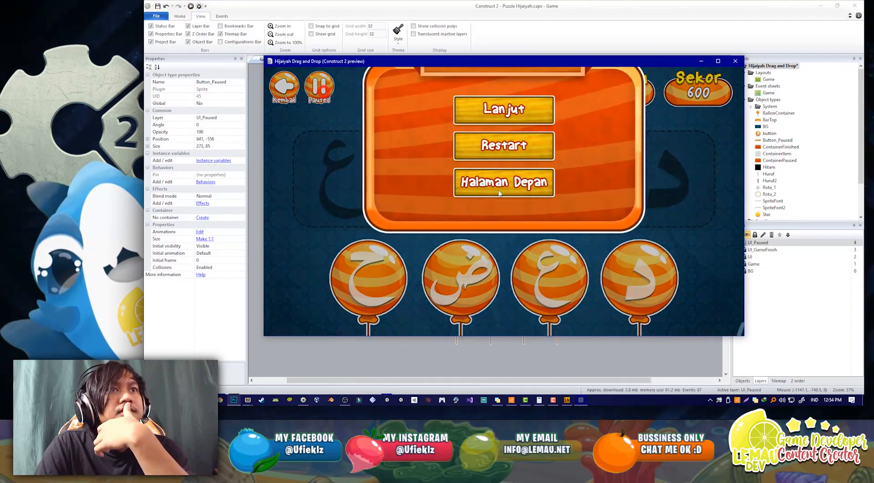
click(318, 90)
click(520, 182)
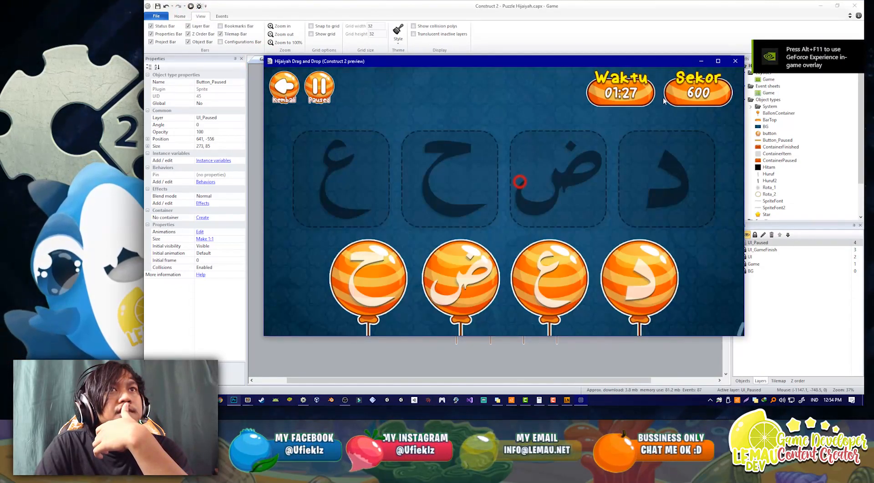
click(324, 91)
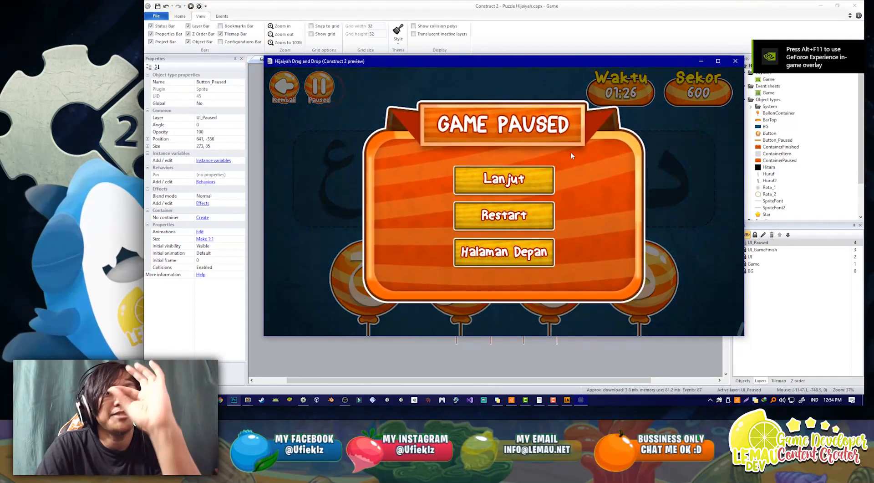
- Resume the paused game with Lanjut and close the game preview
click(500, 185)
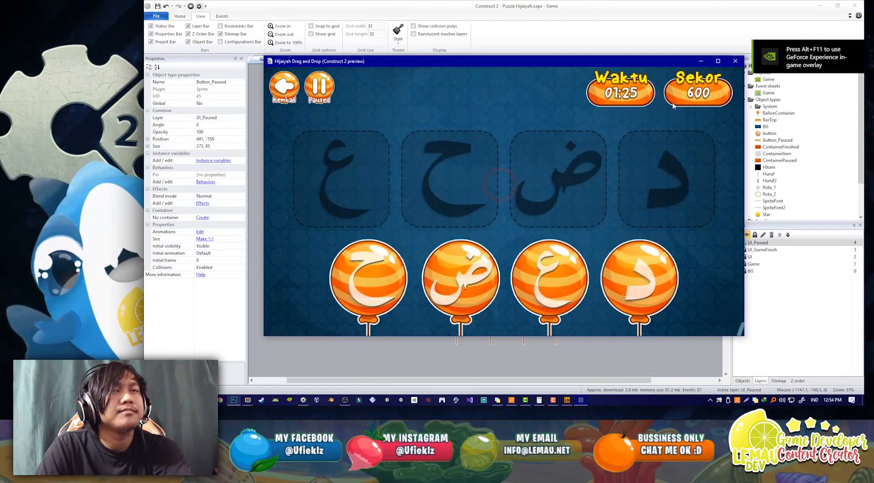
click(736, 61)
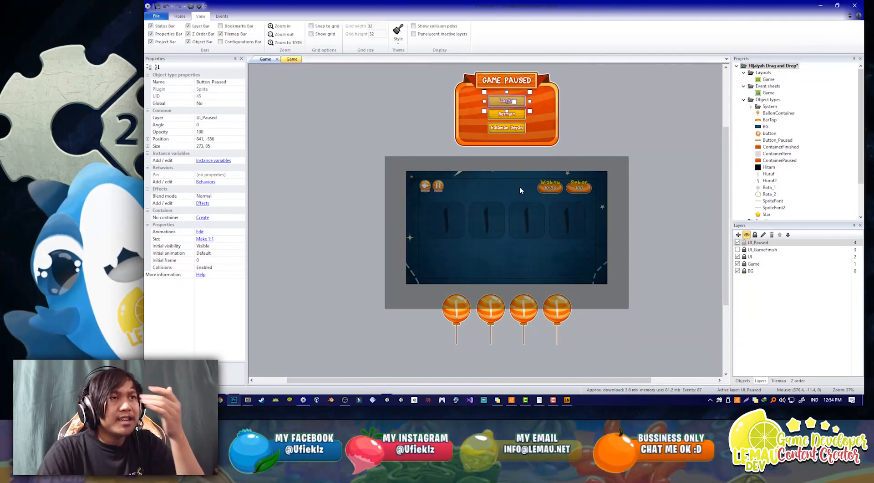
- Make the BG layer global by setting its Global property to Yes
click(788, 321)
click(751, 270)
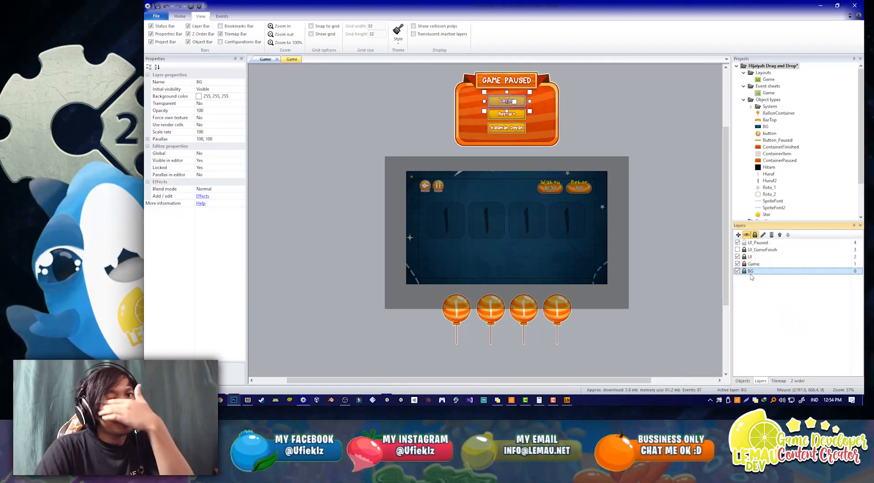
click(754, 270)
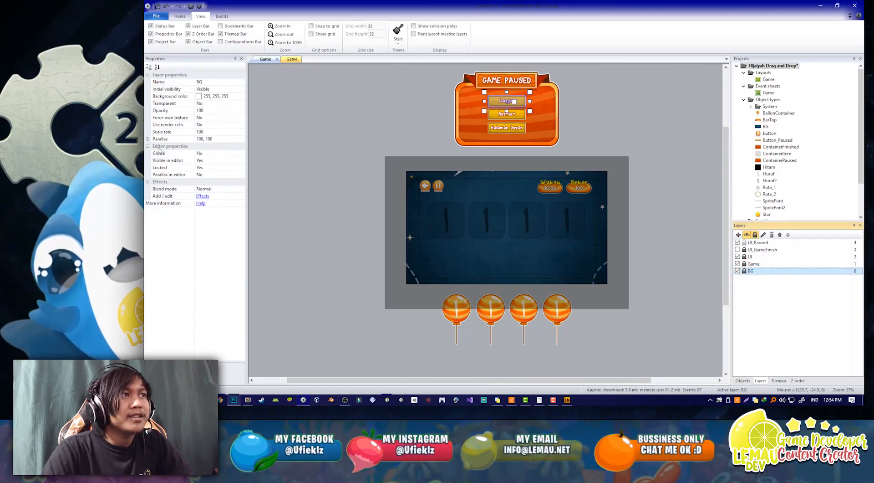
double_click(237, 155)
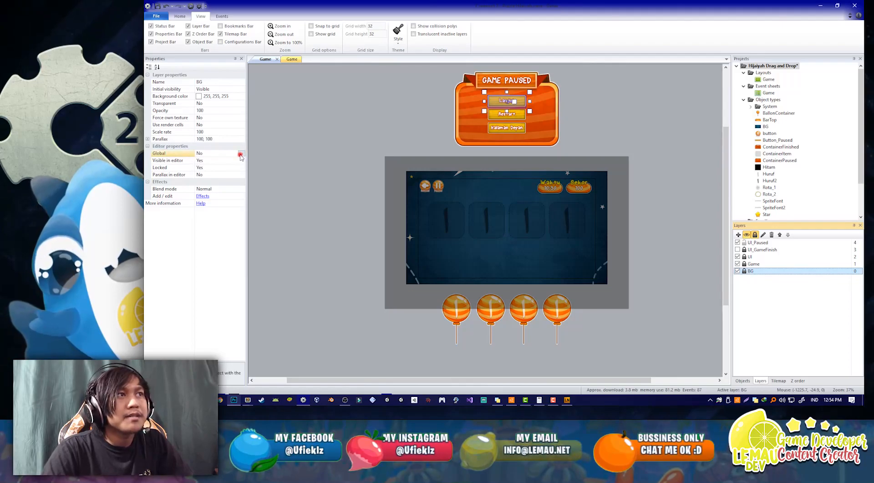
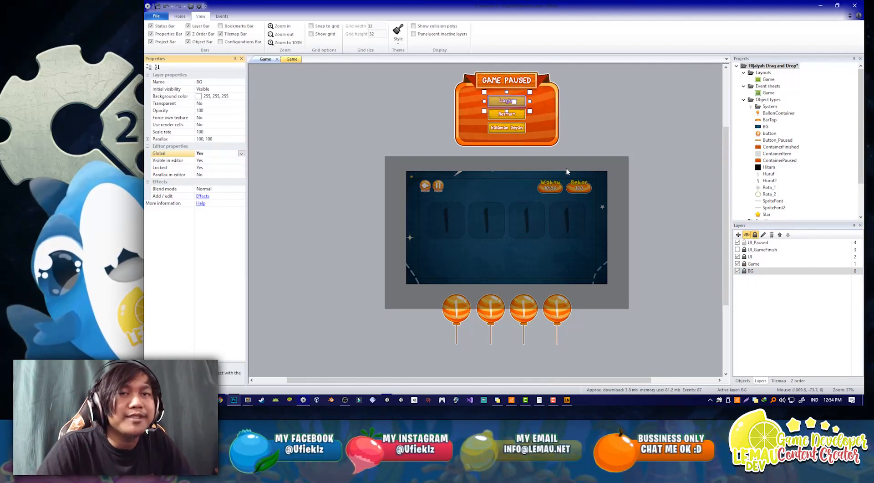
- Add a new layer above UI_Paused and name it Transition
click(669, 180)
ctrl+scroll(605, 220, up, 3)
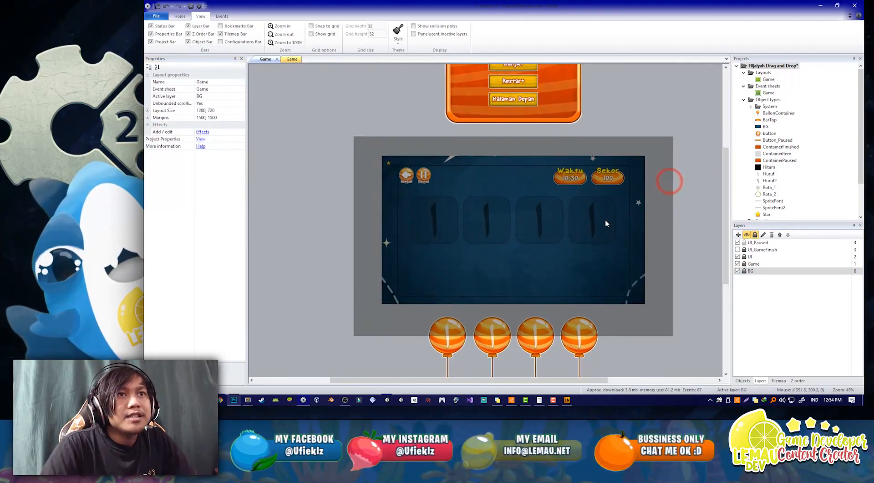
ctrl+scroll(605, 219, down, 2)
key(alt)
ctrl+scroll(660, 222, up, 1)
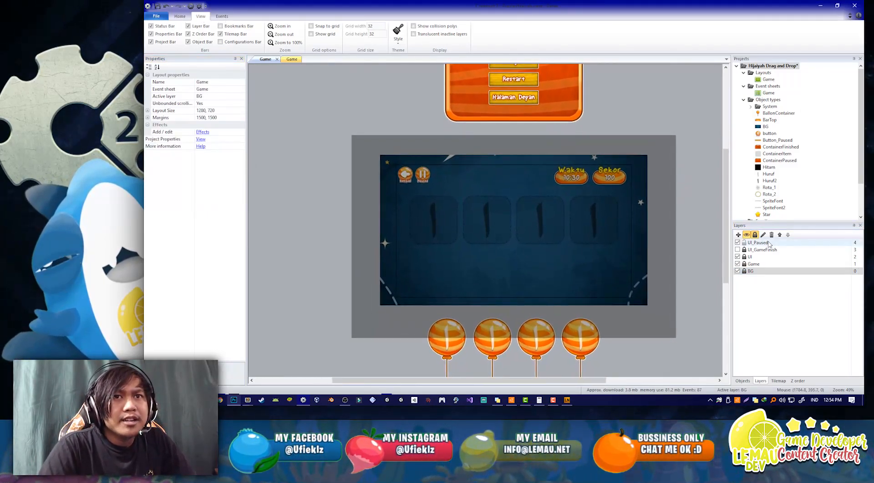
click(738, 234)
click(753, 242)
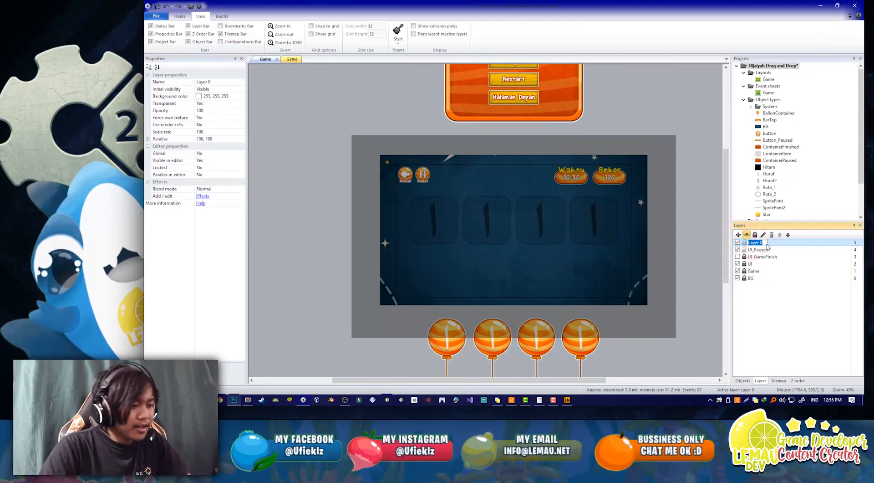
text(Transition)
key(Return)
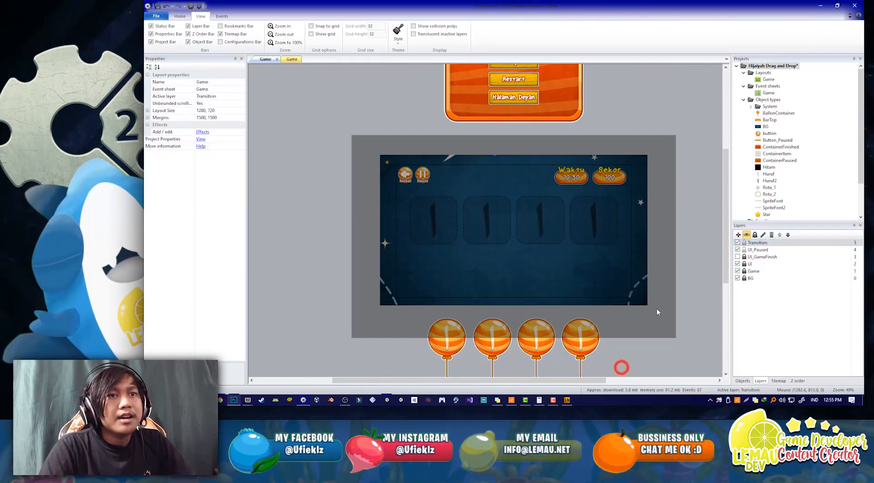
- Unlock the BG layer, hide the UI_Paused and Transition layers, and select the background sprite in the layout
click(646, 294)
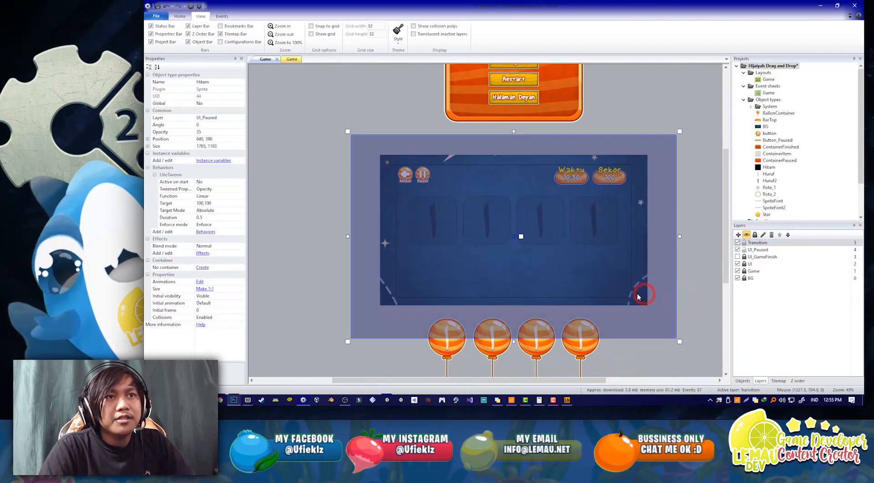
click(699, 291)
scroll(776, 211, down, 2)
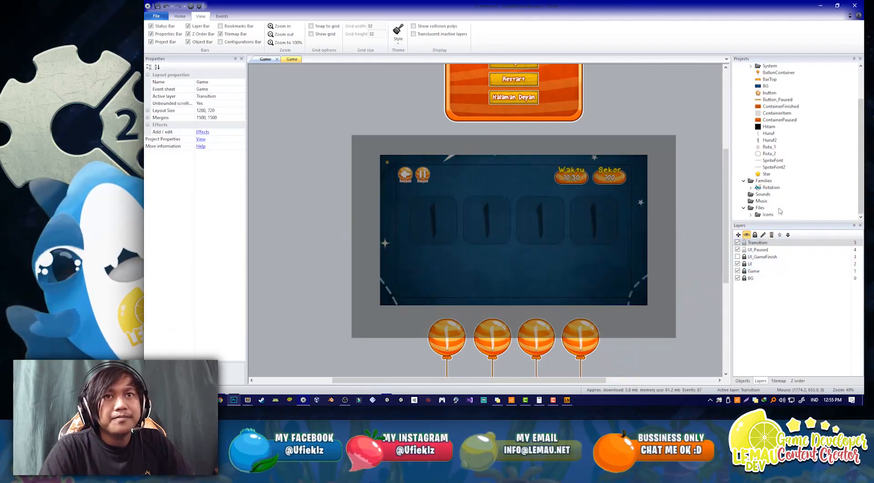
click(744, 278)
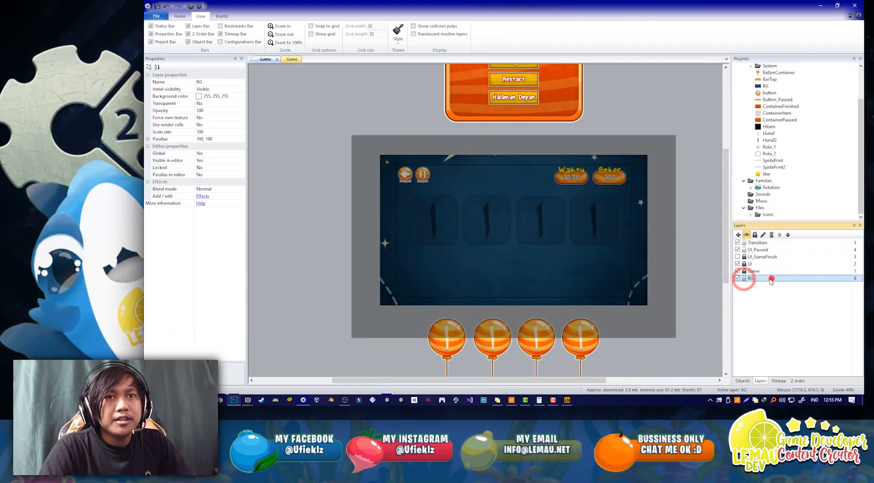
click(771, 278)
click(626, 289)
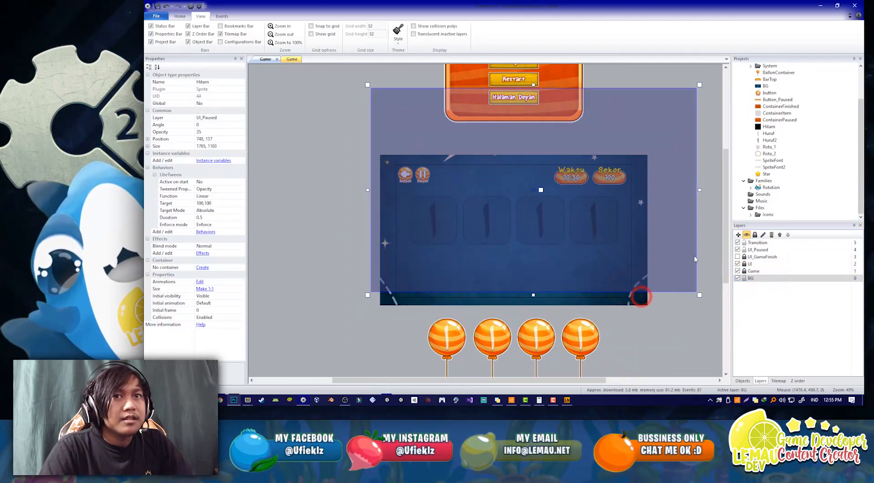
click(737, 249)
click(738, 243)
click(685, 276)
click(635, 295)
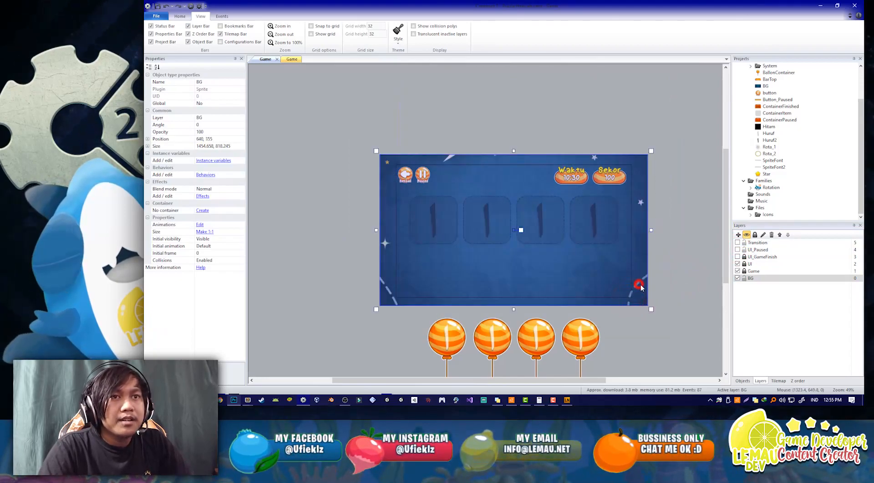
click(753, 242)
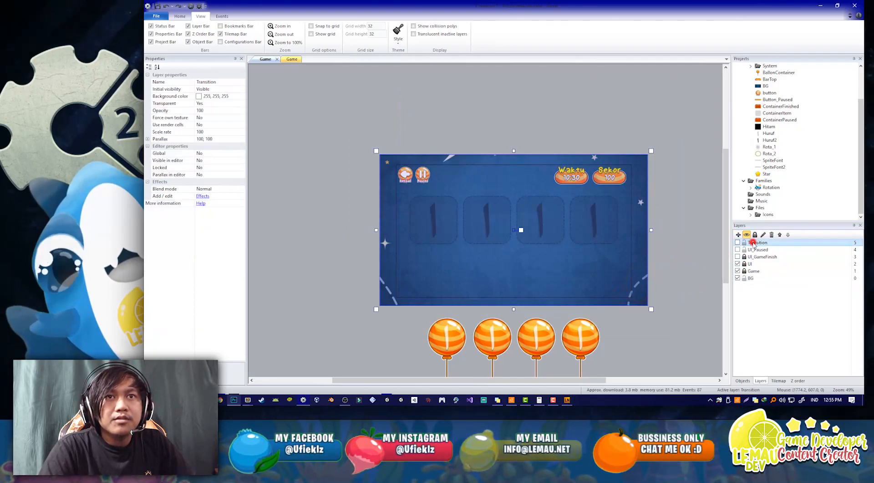
click(561, 243)
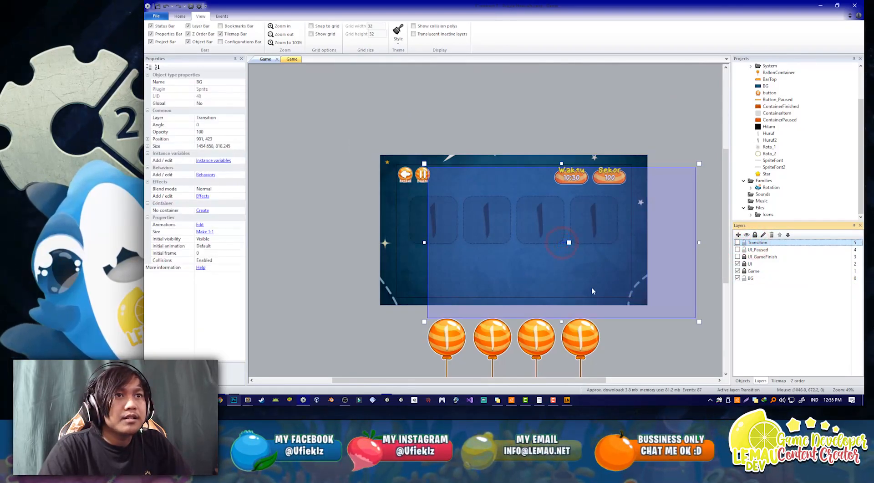
click(670, 293)
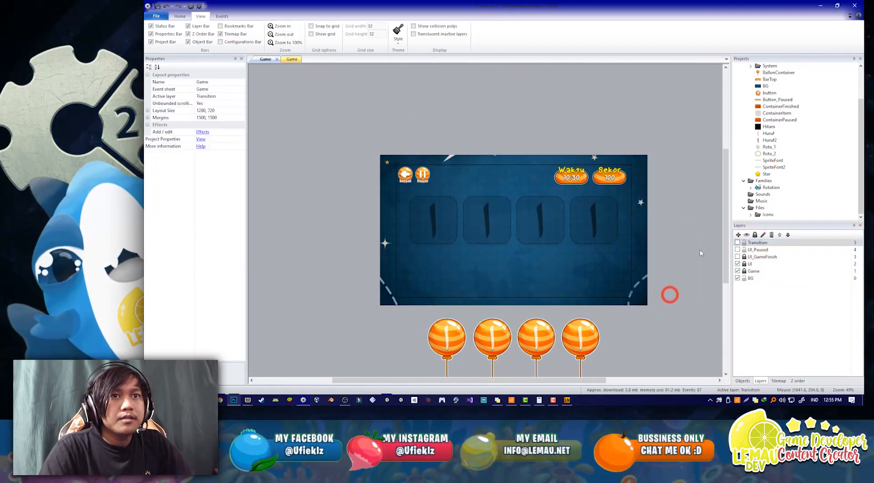
- Duplicate the BG background sprite from the BG layer and assign the copy to the Transition layer
click(752, 278)
click(677, 321)
drag(638, 291, 671, 221)
key(ctrl+z)
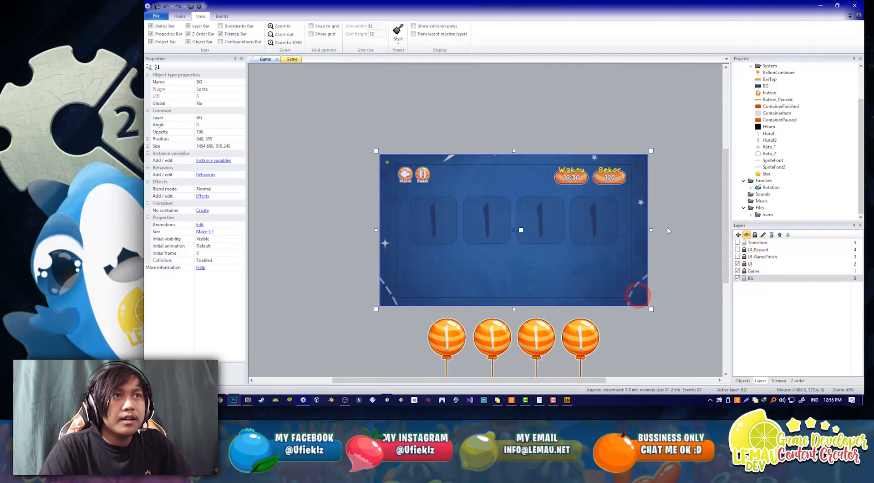
drag(544, 219, 648, 195)
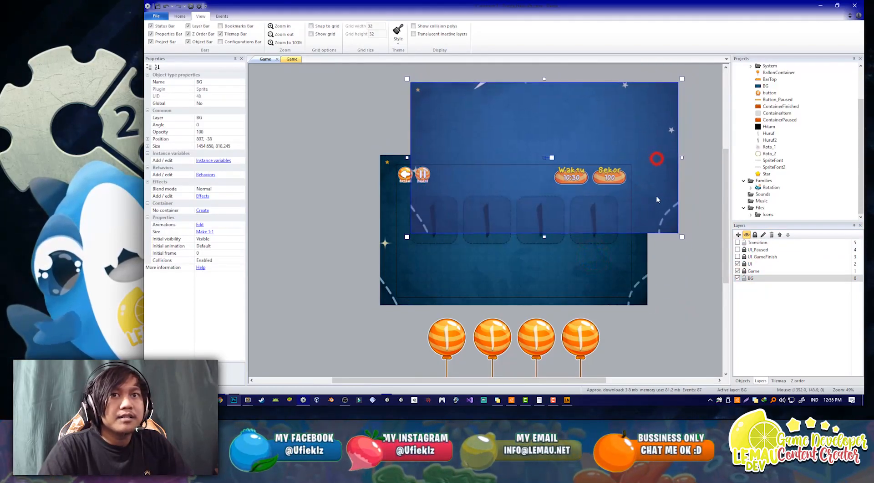
click(242, 119)
click(238, 123)
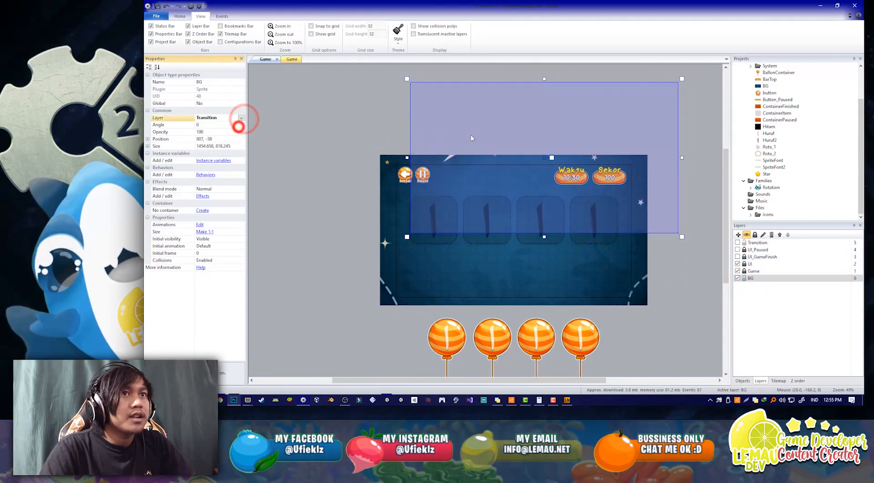
- Show the Transition layer and set the copied background's position to 640, 355 to match the original
click(738, 243)
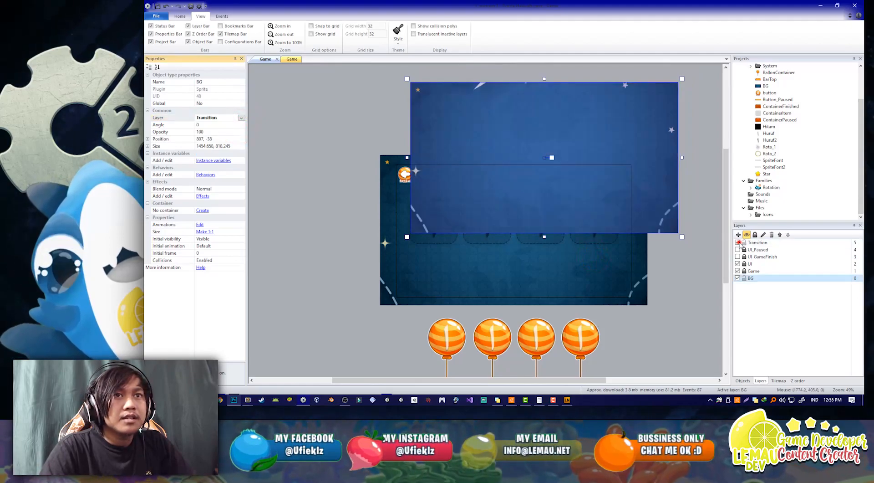
drag(496, 192, 613, 269)
click(385, 293)
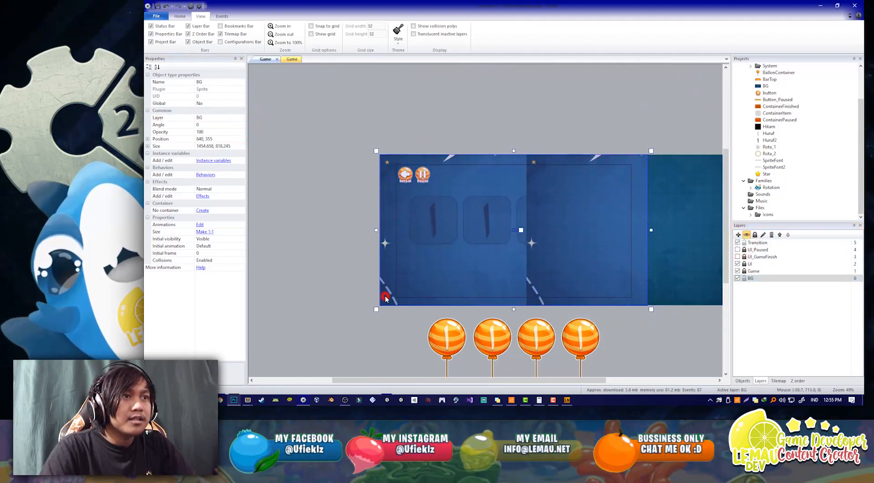
click(147, 139)
click(218, 140)
click(657, 253)
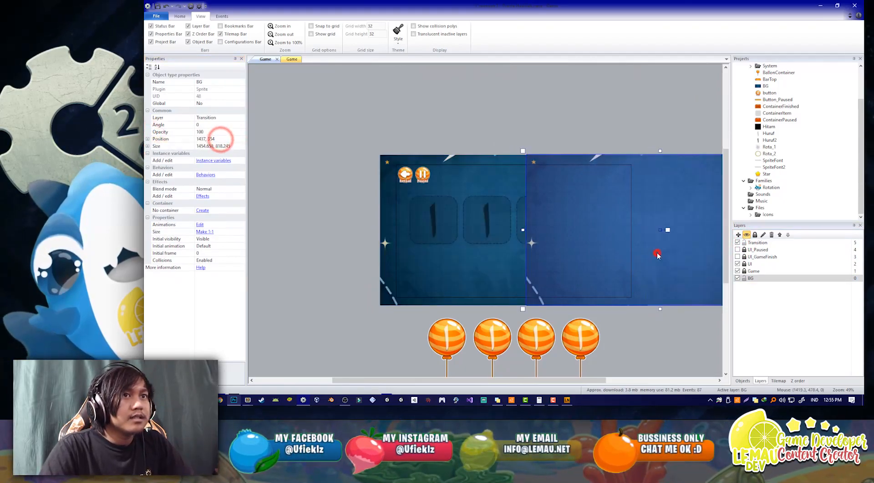
click(221, 139)
text(640, 355)
key(Return)
click(539, 117)
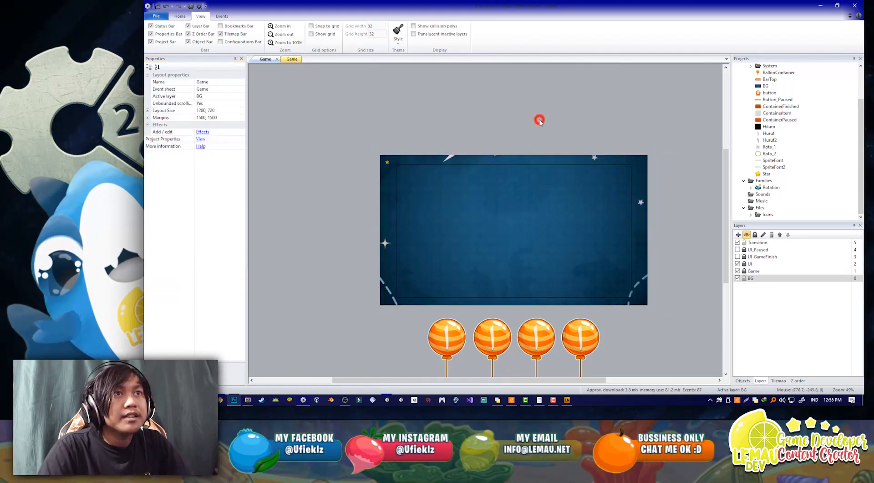
- Add the LiteTween behavior to the background copy on the Transition layer
ctrl+scroll(569, 224, up, 1)
click(455, 228)
ctrl+scroll(460, 229, up, 1)
ctrl+scroll(464, 229, down, 1)
ctrl+scroll(464, 229, up, 1)
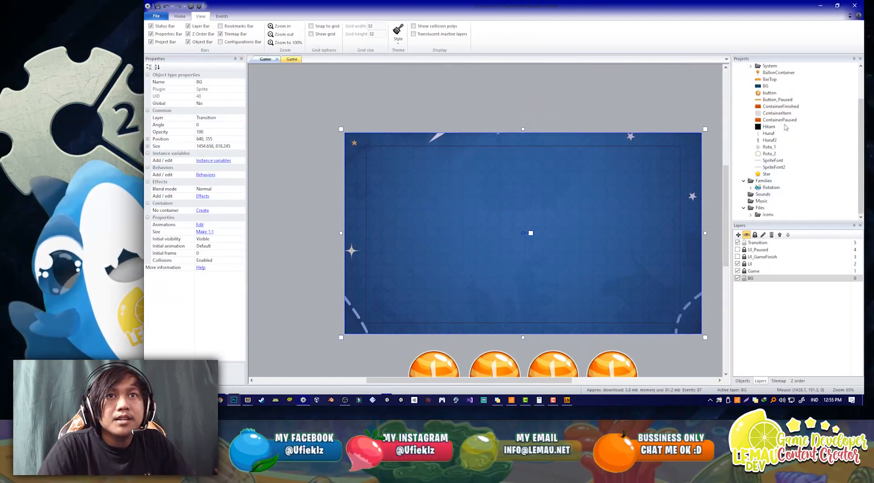
click(206, 175)
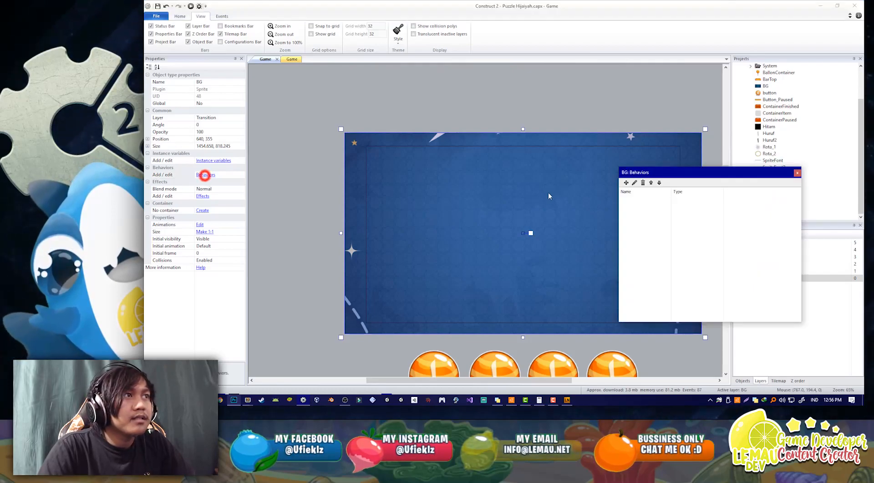
click(629, 183)
text(lite)
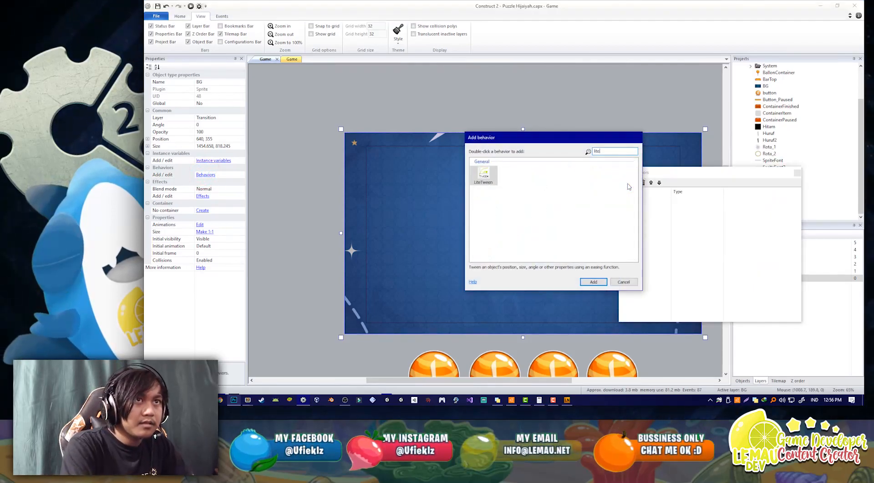
key(Return)
click(797, 173)
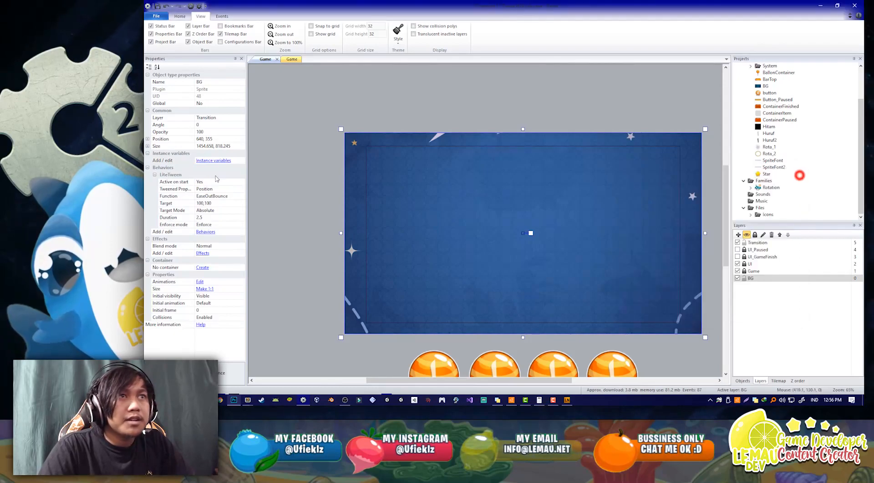
- Set the background copy's LiteTween to inactive on start, tweening Opacity with target 0,0
click(241, 182)
click(200, 189)
click(241, 189)
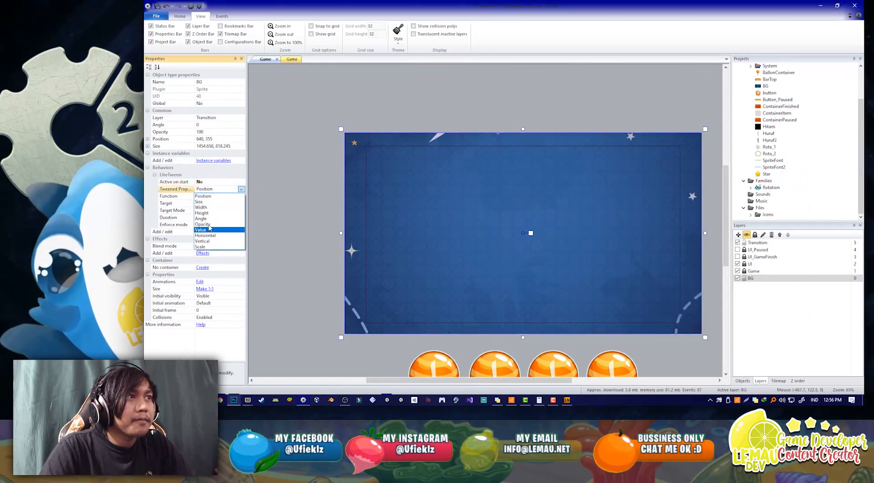
click(212, 224)
click(218, 203)
text(0,0)
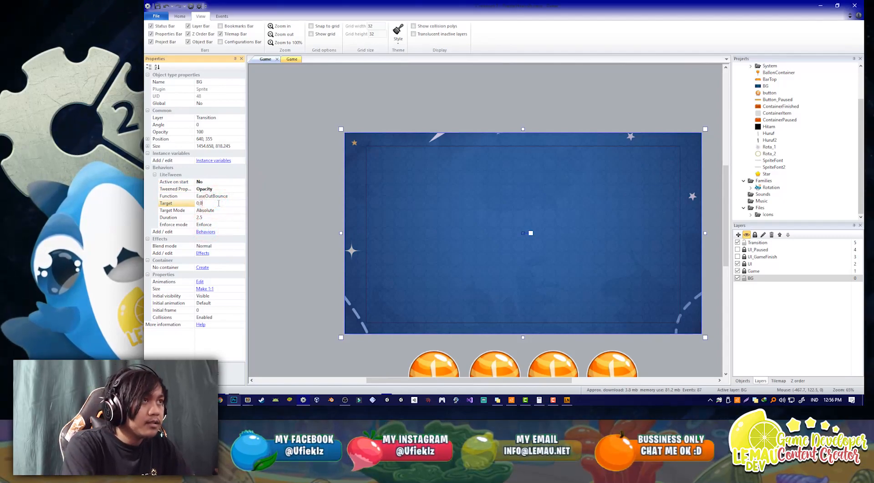
- Set the background copy's LiteTween function to Linear and its duration to 0.5
click(240, 196)
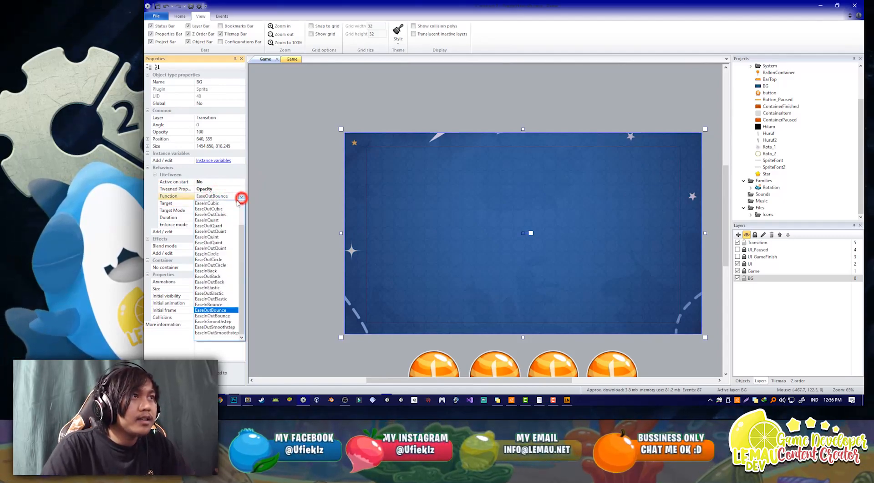
click(222, 204)
click(214, 217)
text(1)
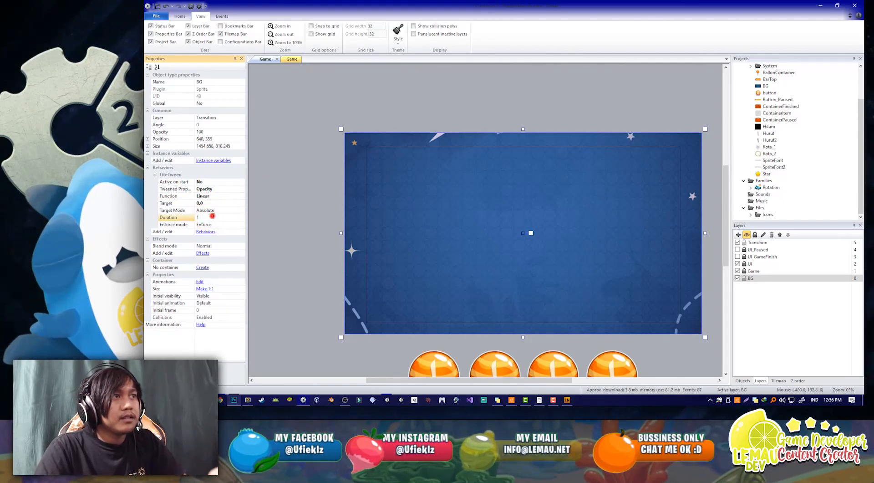
click(214, 217)
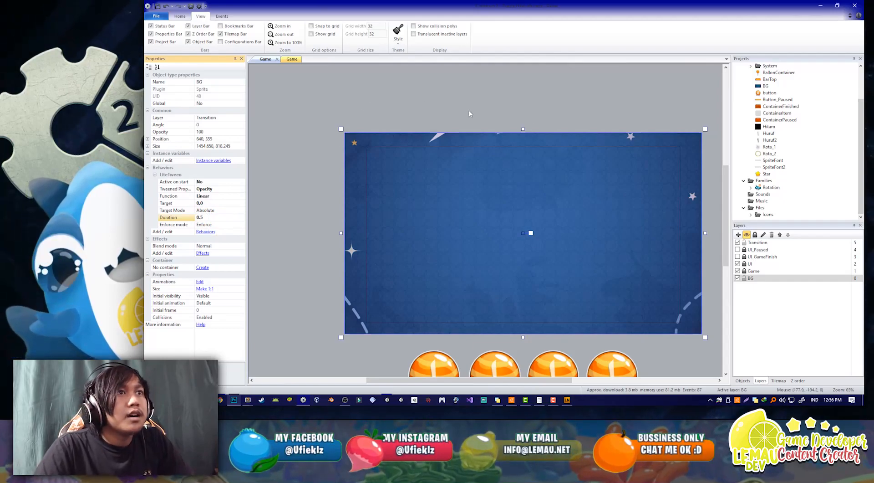
click(550, 91)
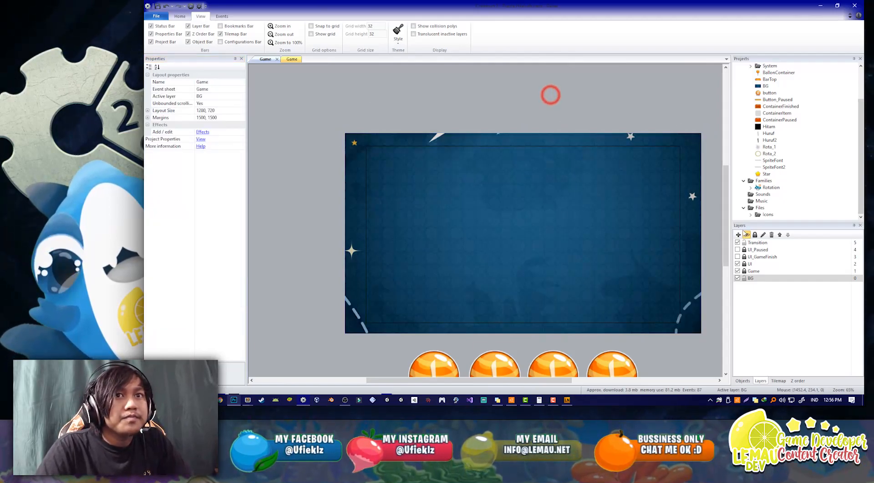
- Add the JudulGame title image from the project's Assets folder to the middle of the Transition layer
click(757, 243)
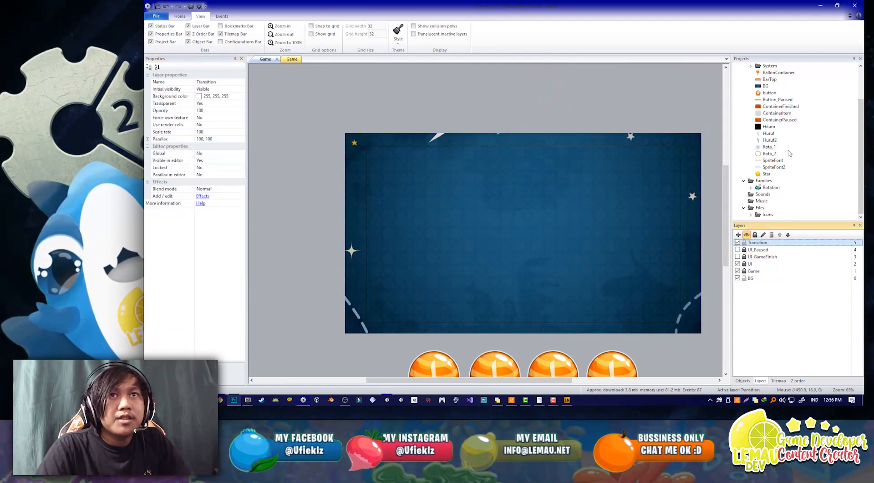
scroll(789, 154, up, 2)
key(alt+Tab)
click(416, 338)
click(385, 151)
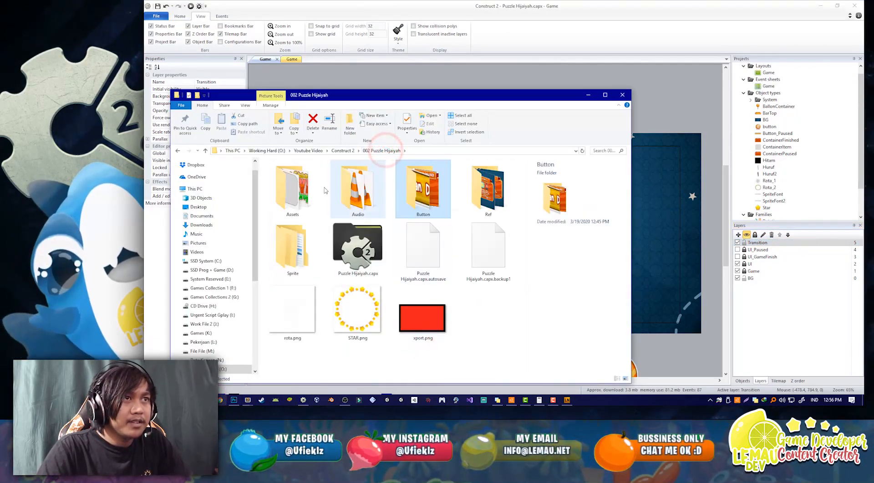
double_click(313, 187)
drag(487, 277, 525, 232)
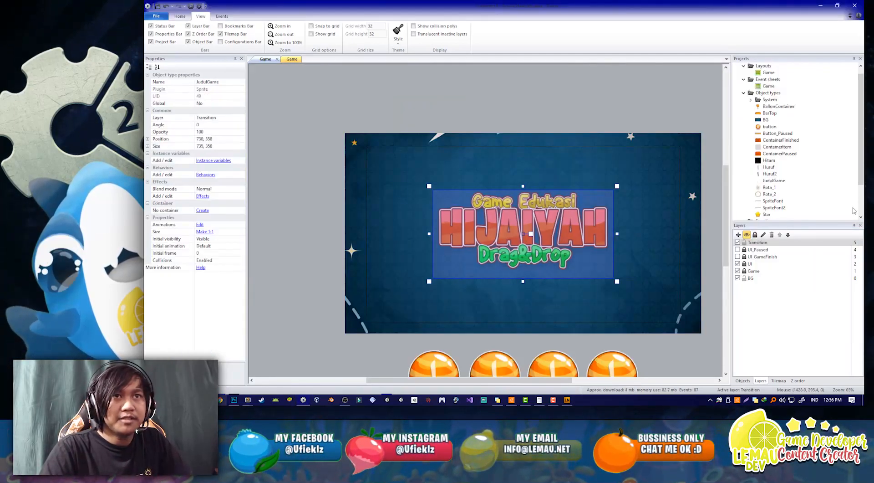
- Rename the JudulGame sprite as Transisi_Judul
ctrl+scroll(539, 203, down, 2)
ctrl+scroll(547, 205, up, 1)
scroll(784, 173, down, 2)
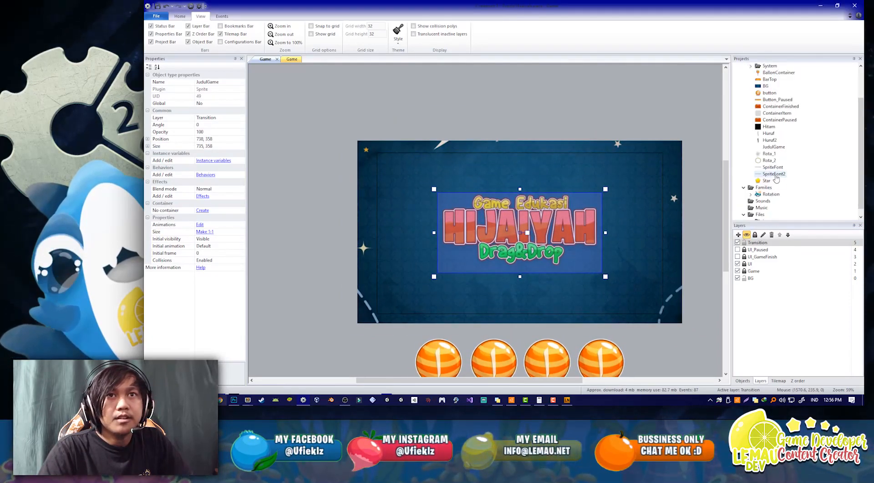
scroll(767, 162, up, 2)
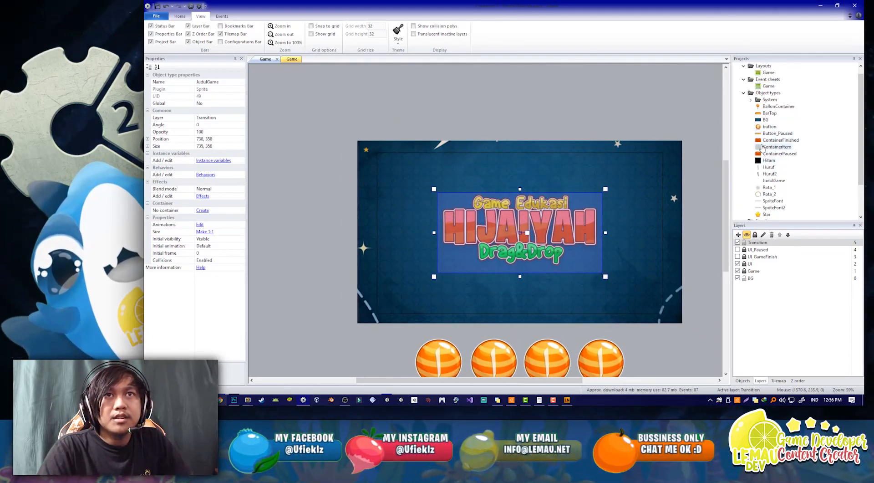
scroll(759, 171, down, 2)
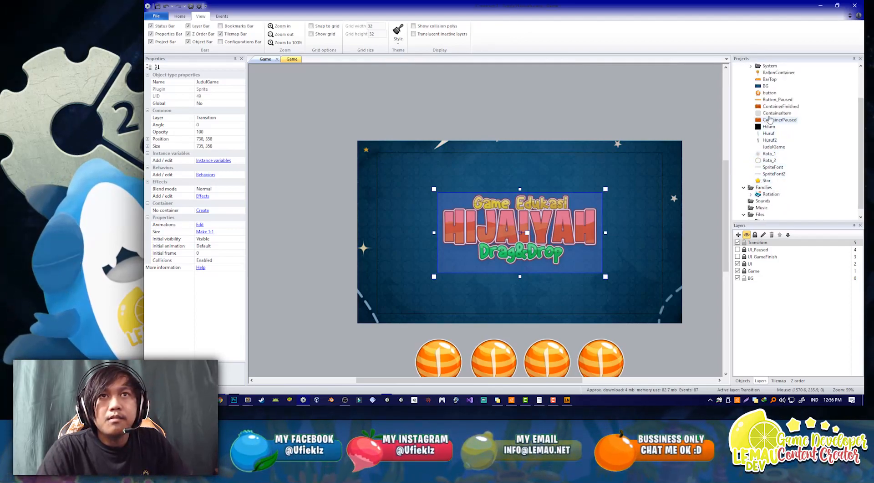
scroll(774, 114, up, 2)
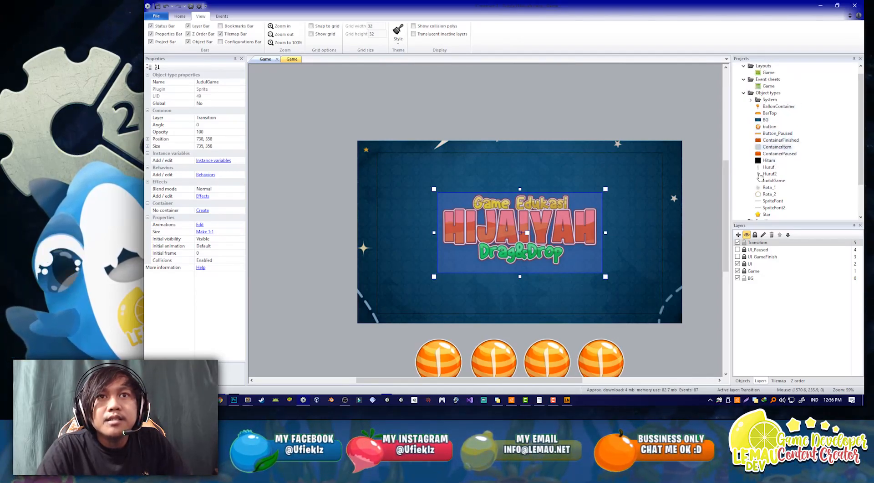
scroll(782, 195, down, 2)
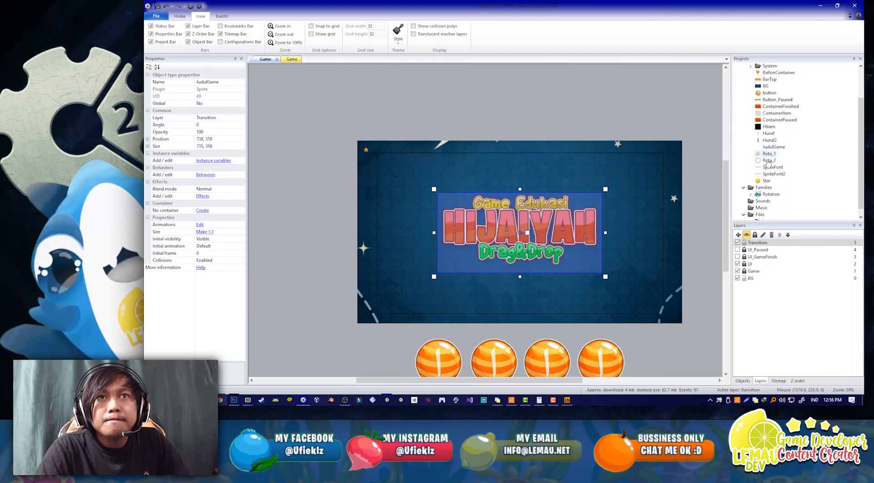
click(774, 147)
click(774, 146)
text(tRAN)
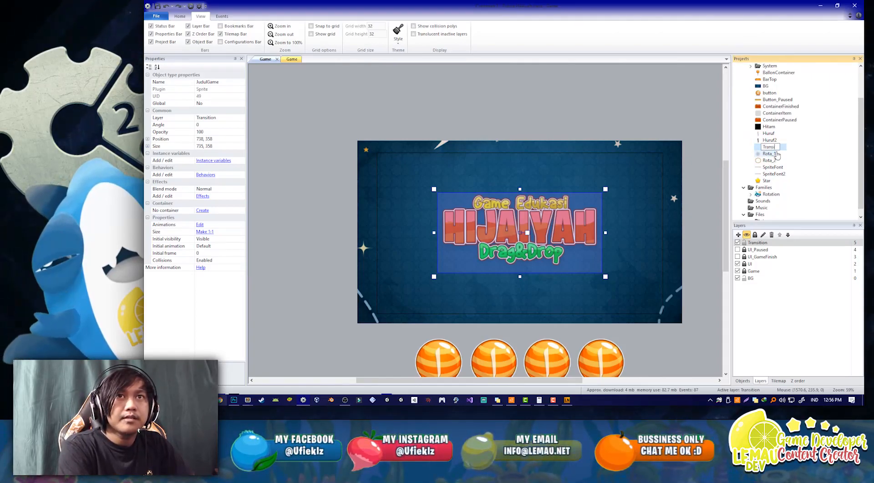
text(sisi_Judul)
key(Return)
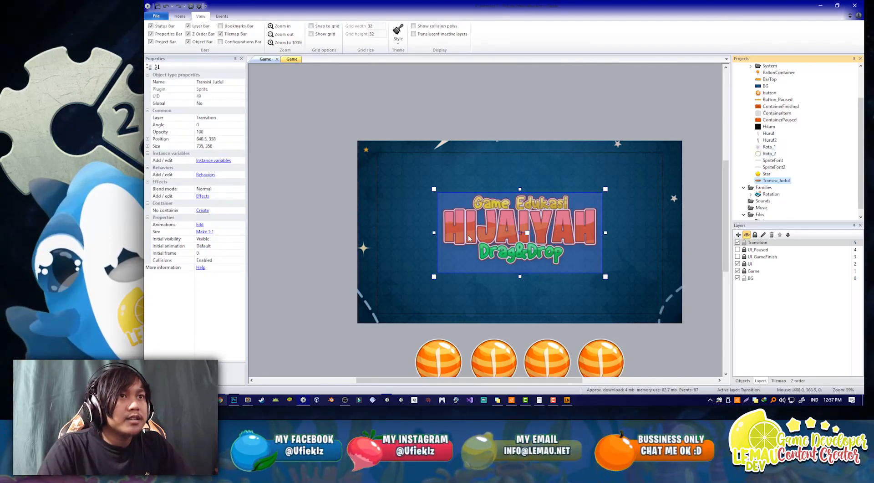
- Add the LiteTween behavior to the Transisi_Judul sprite
click(205, 175)
click(626, 184)
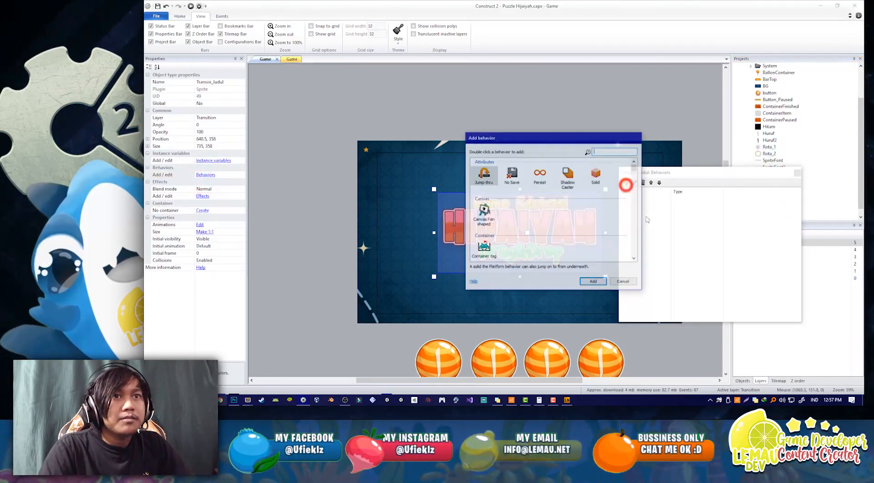
text(lite)
key(Return)
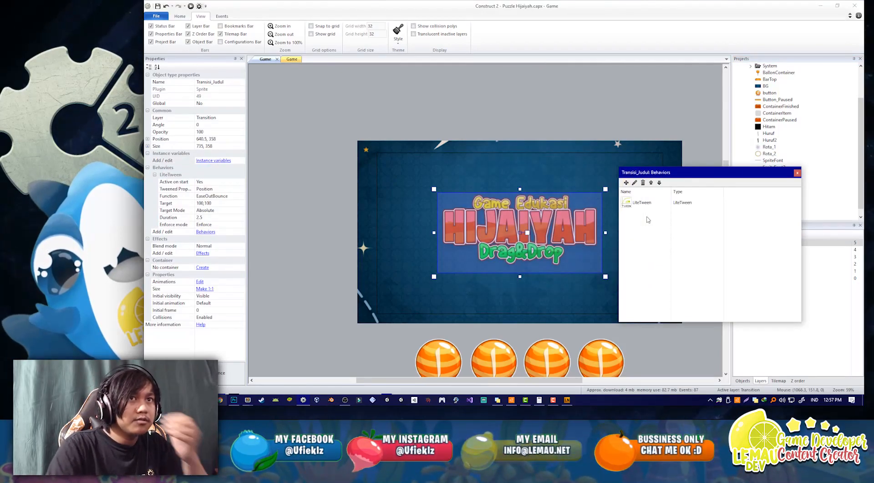
click(797, 173)
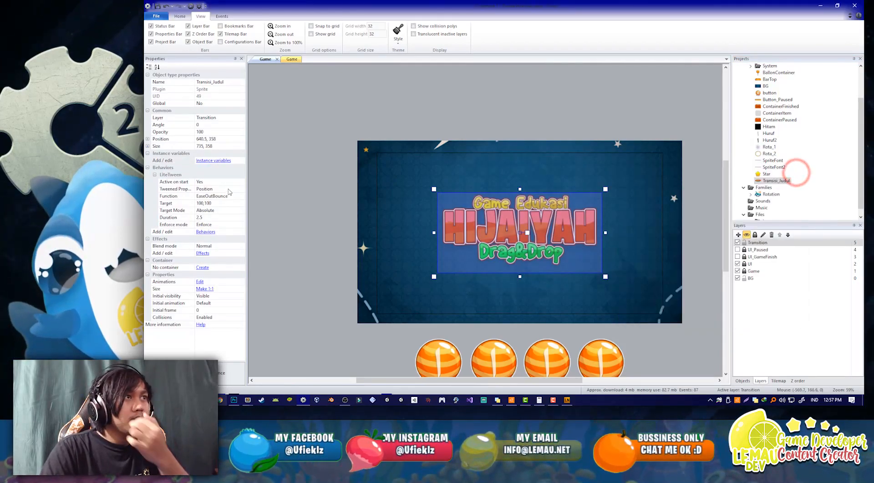
- Set Transisi_Judul's LiteTween to inactive on start, tweening Size with the EaseOutBack function and a duration of 1
click(241, 182)
click(242, 188)
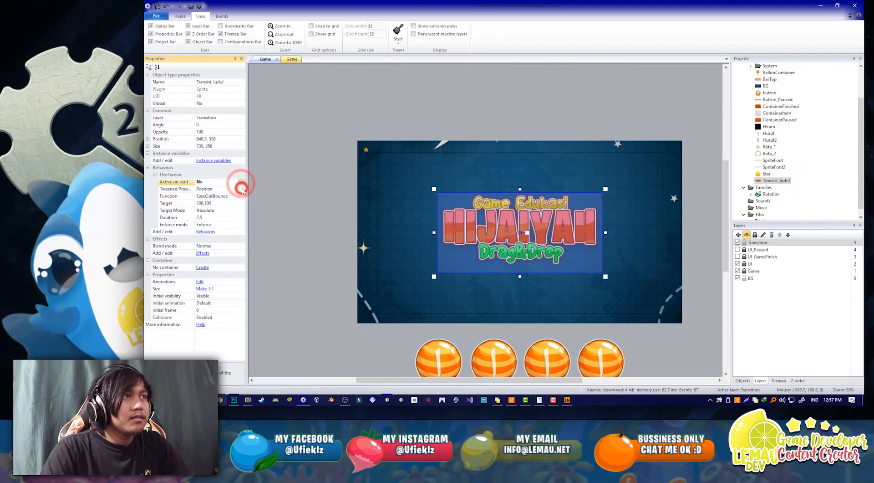
click(241, 189)
click(226, 201)
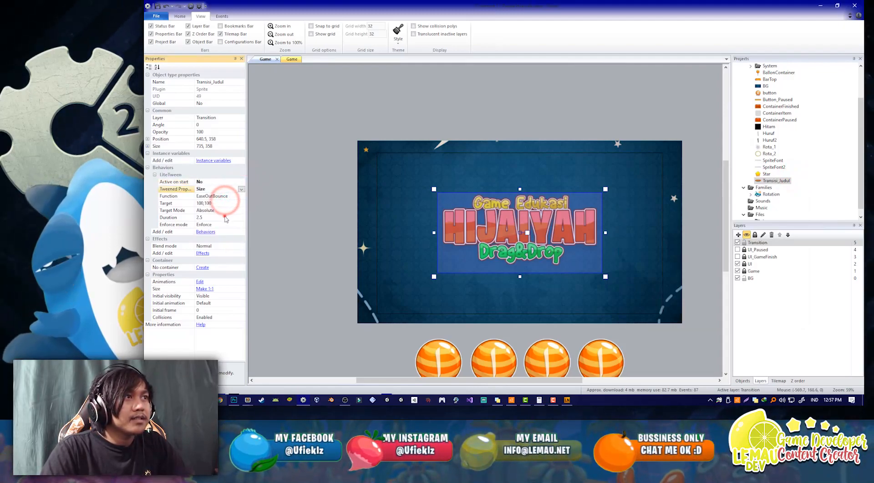
click(241, 195)
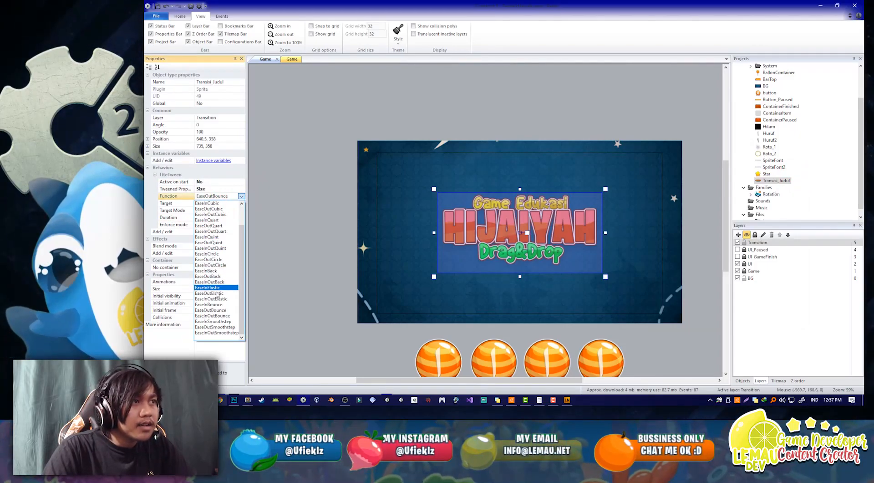
click(214, 276)
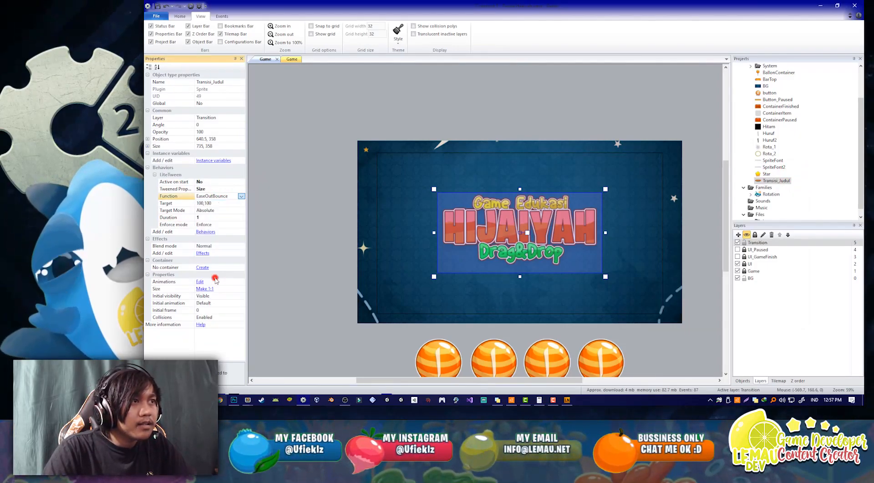
click(498, 106)
click(504, 213)
ctrl+scroll(528, 210, down, 1)
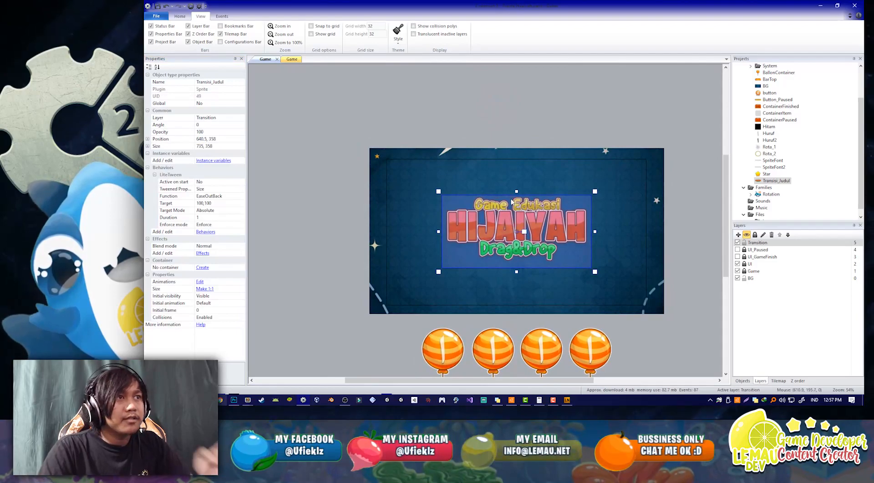
- Create a new event sheet named Transisi in the project
click(292, 59)
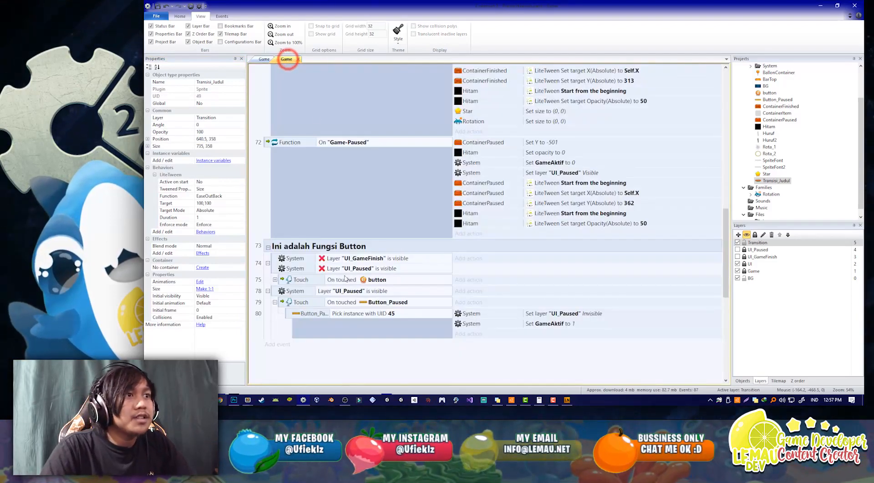
scroll(774, 136, up, 2)
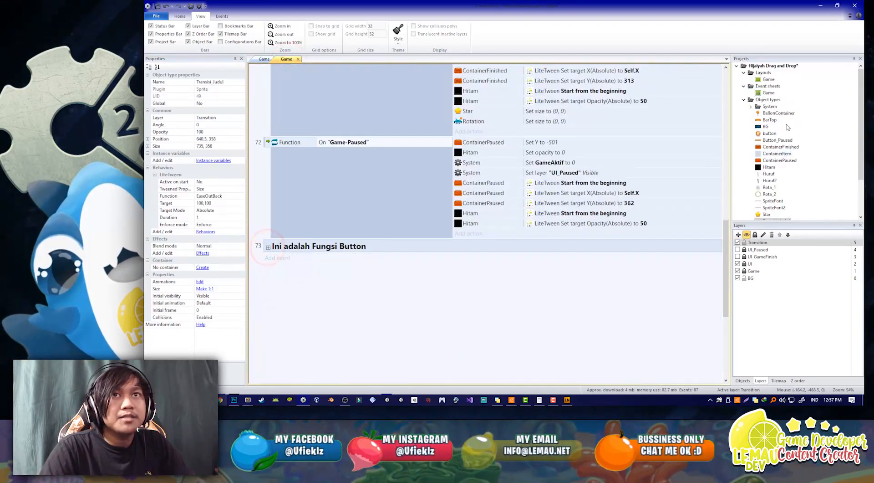
click(765, 87)
right_click(772, 89)
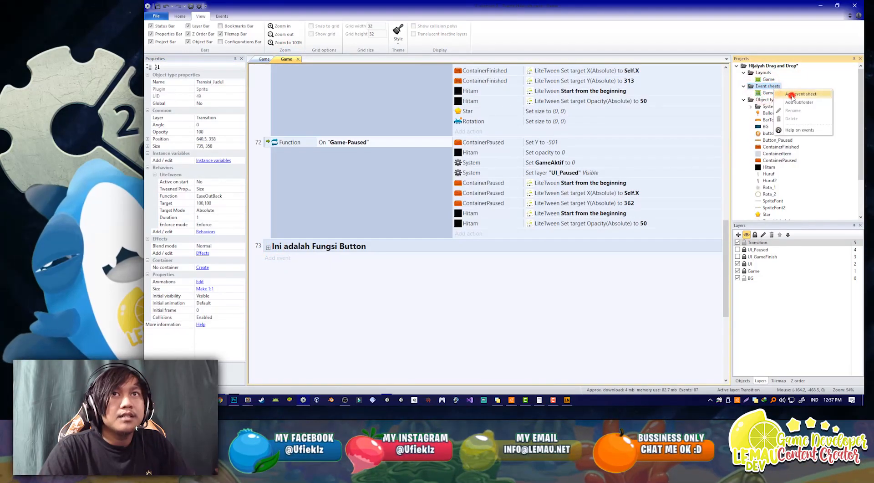
click(792, 94)
text(Transi)
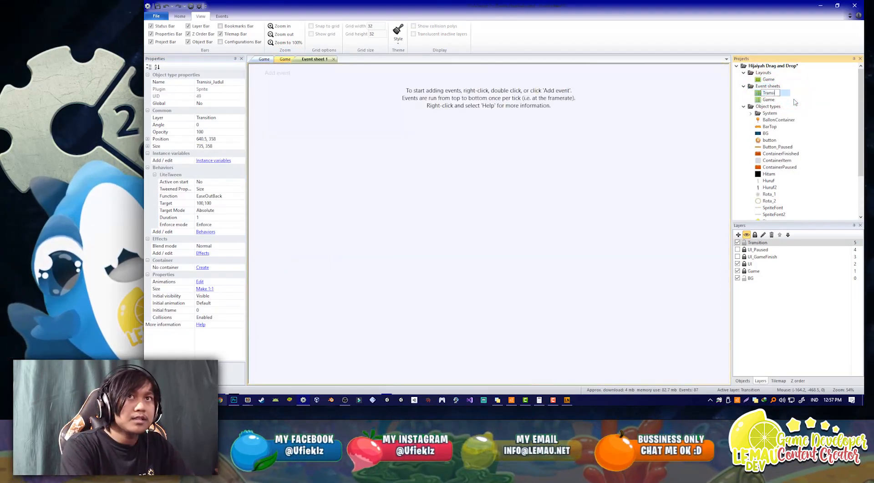
text(si)
key(Return)
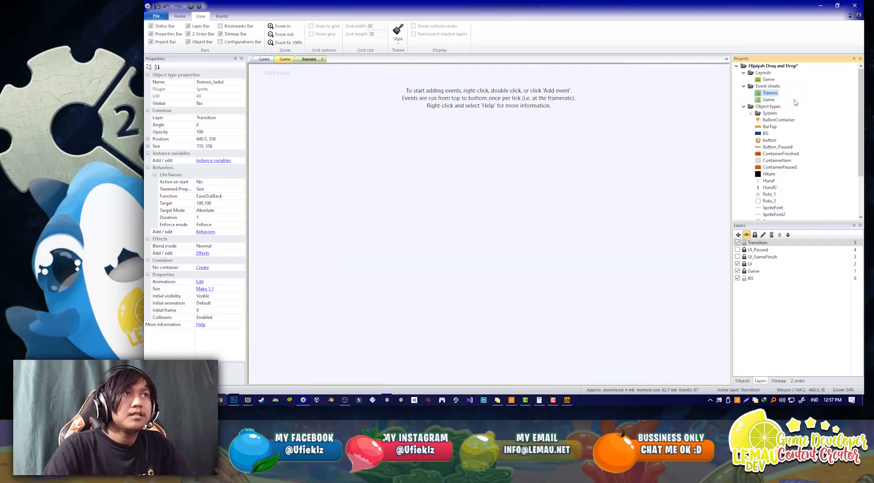
- Add an On function event named "Fade-in" to the Transisi event sheet
double_click(360, 157)
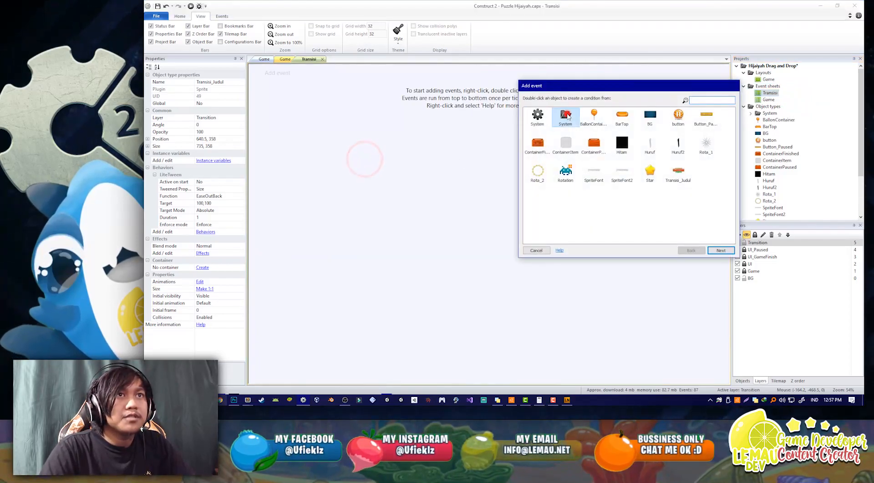
double_click(623, 118)
double_click(624, 118)
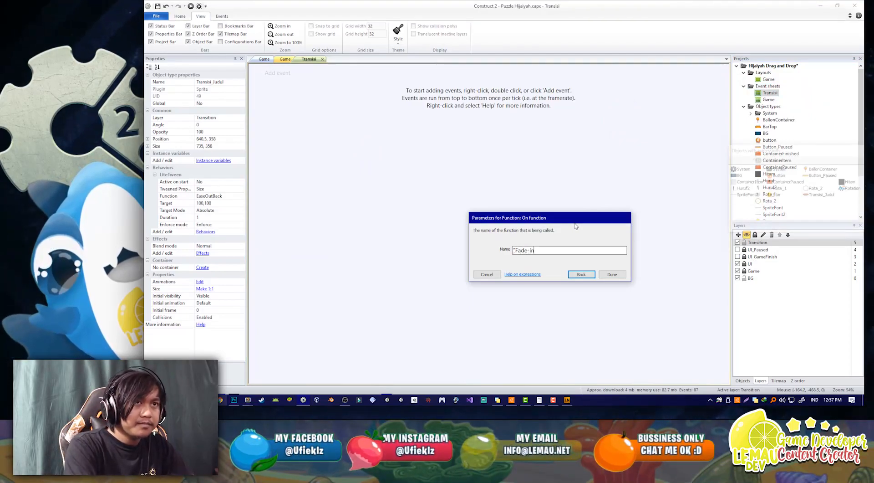
text("Fade-in")
key(Return)
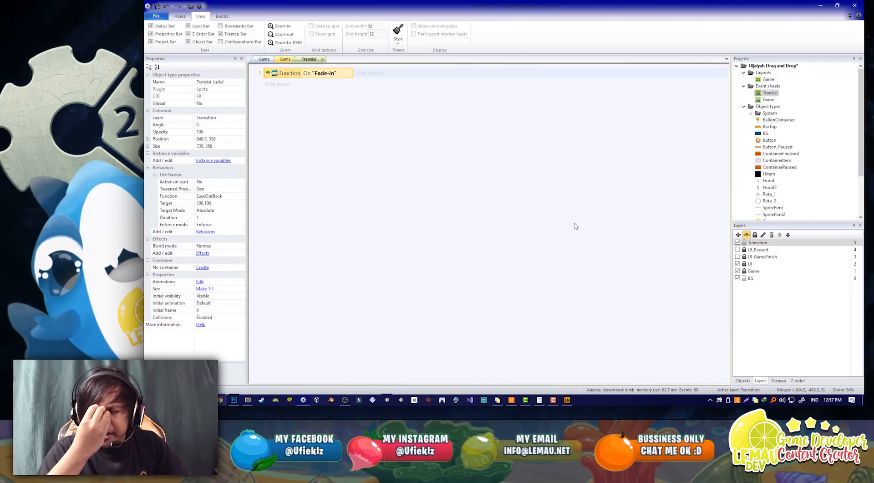
- Add a LiteTween Set target action for Transisi_Judul to the "Fade-in" event, with target X, Absolute and value 0
click(362, 78)
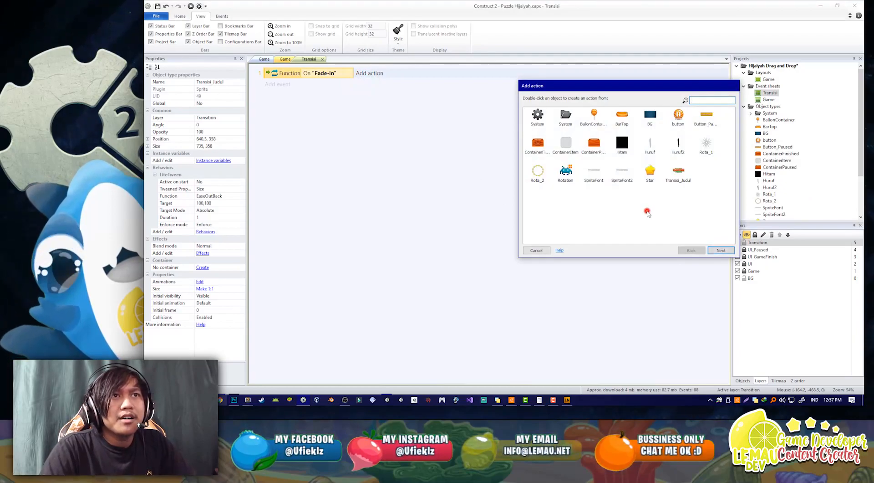
double_click(678, 172)
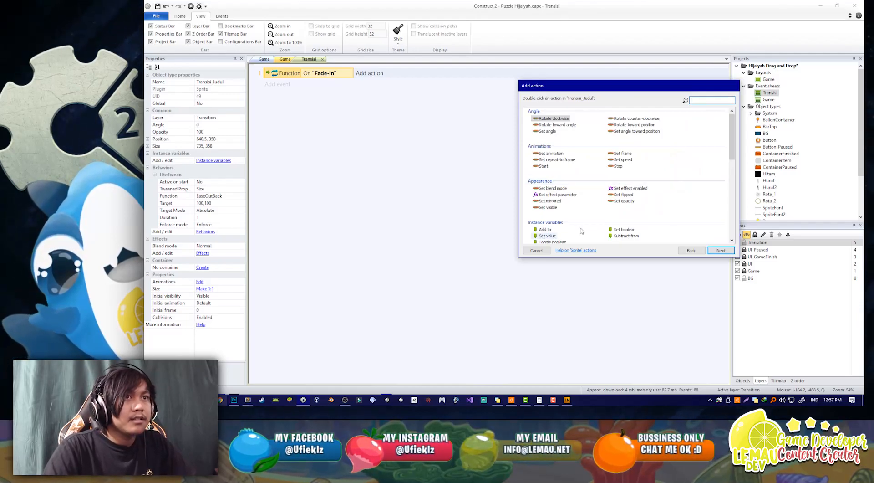
text(set)
key(BackSpace)
key(BackSpace)
key(BackSpace)
text(target)
key(Return)
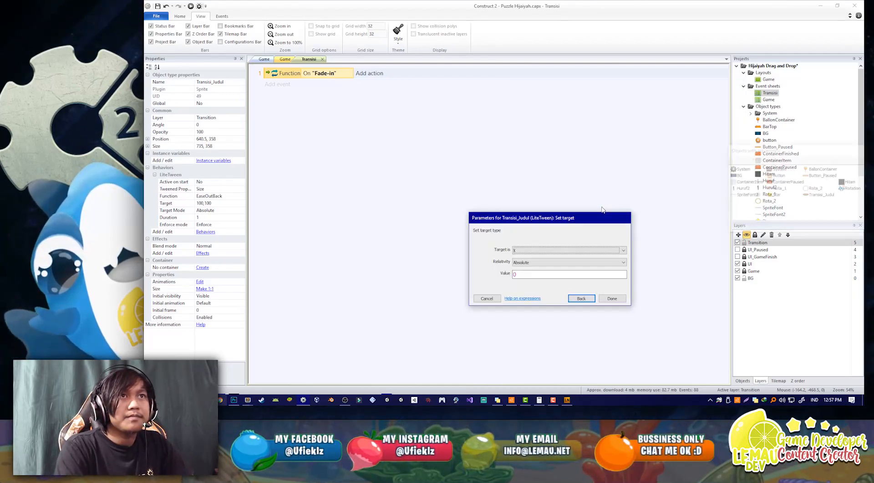
click(549, 249)
click(549, 249)
click(605, 298)
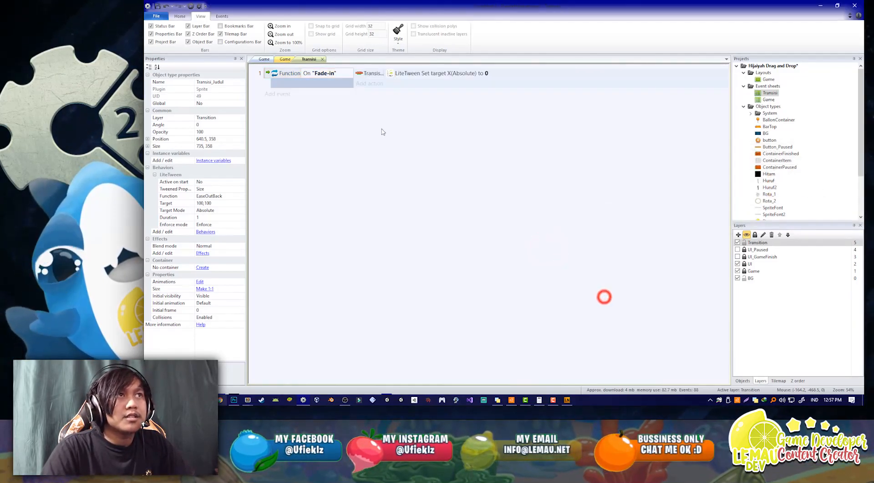
- Add a LiteTween Start from the beginning action for Transisi_Judul and place it above the Set target action
click(370, 84)
double_click(680, 171)
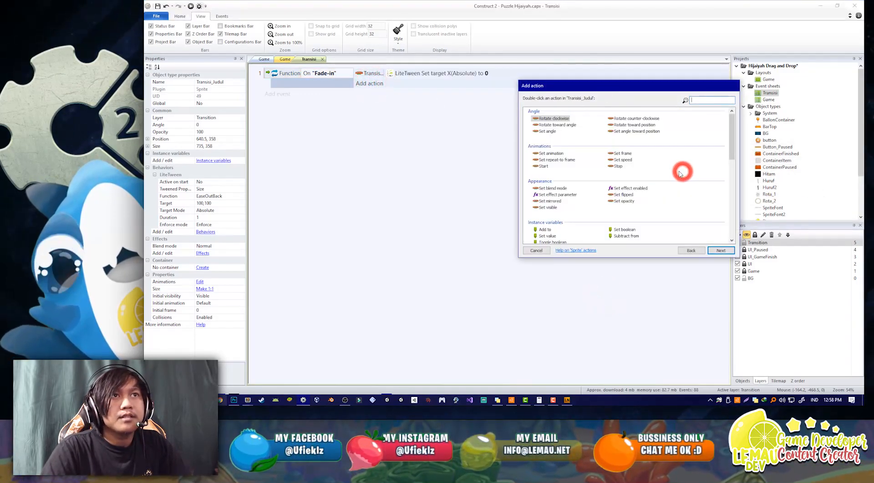
text(start)
double_click(541, 137)
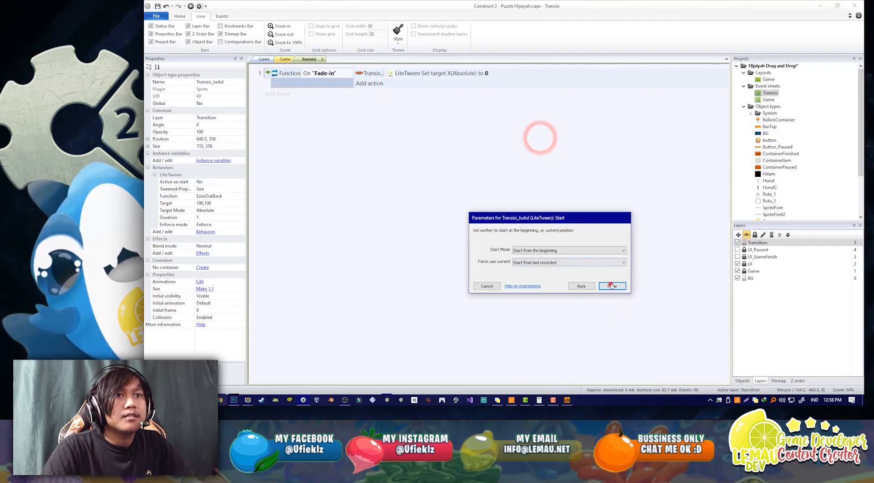
click(612, 285)
drag(370, 83, 371, 75)
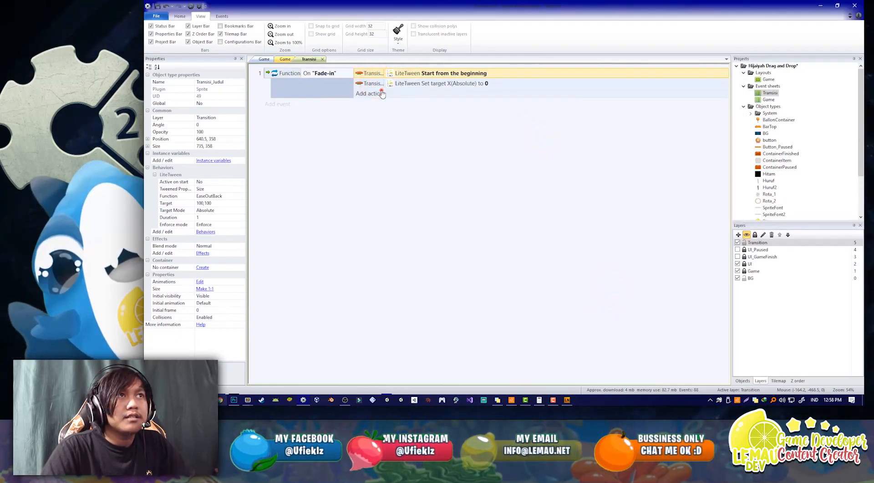
- Change the target type of the Transisi_Judul Set target action in "Fade-in" to Width/Scale X
click(382, 94)
click(542, 246)
click(453, 85)
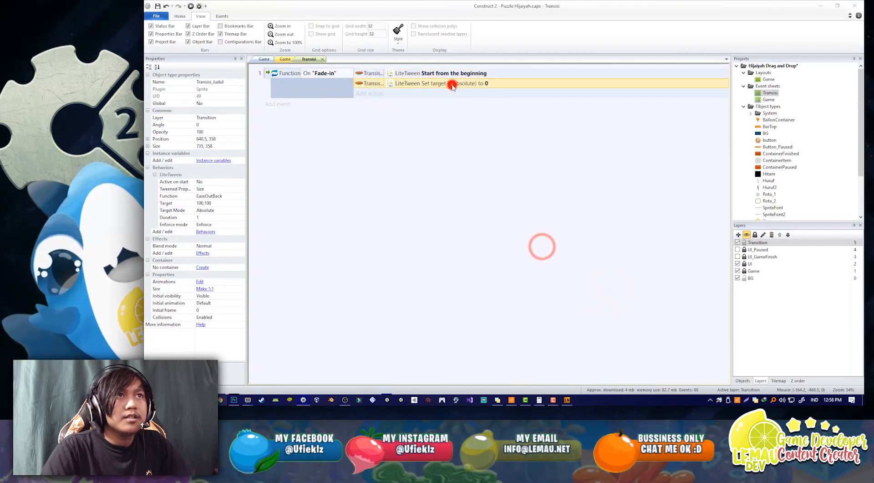
double_click(453, 85)
click(547, 247)
click(539, 284)
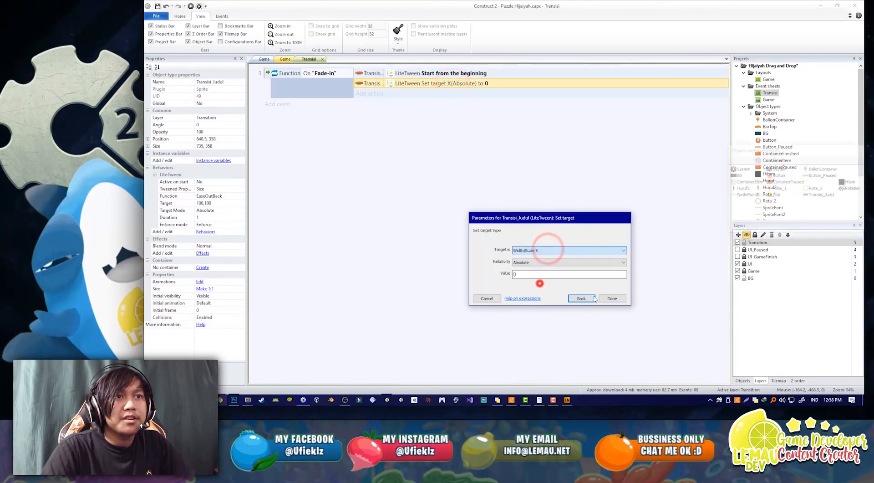
click(611, 298)
- Duplicate the Transisi_Judul Set target action and change the copy's target type to Height/Scale Y
ctrl+drag(484, 84, 496, 97)
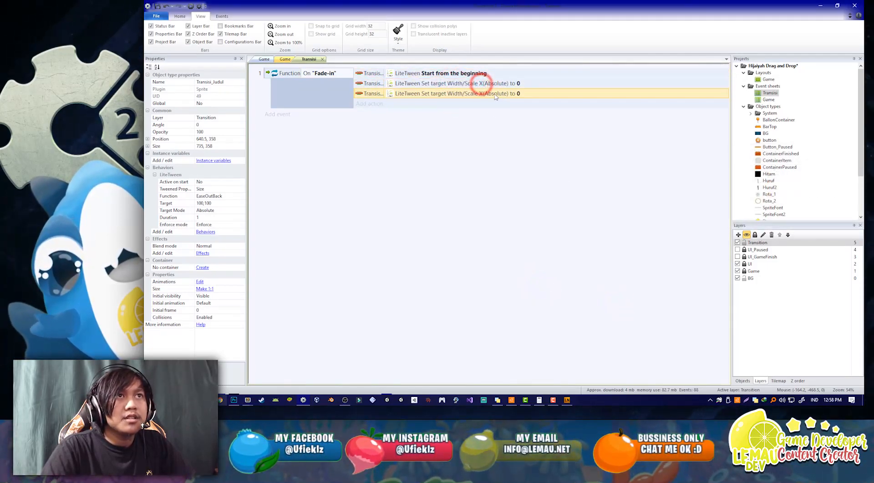
double_click(493, 93)
click(537, 251)
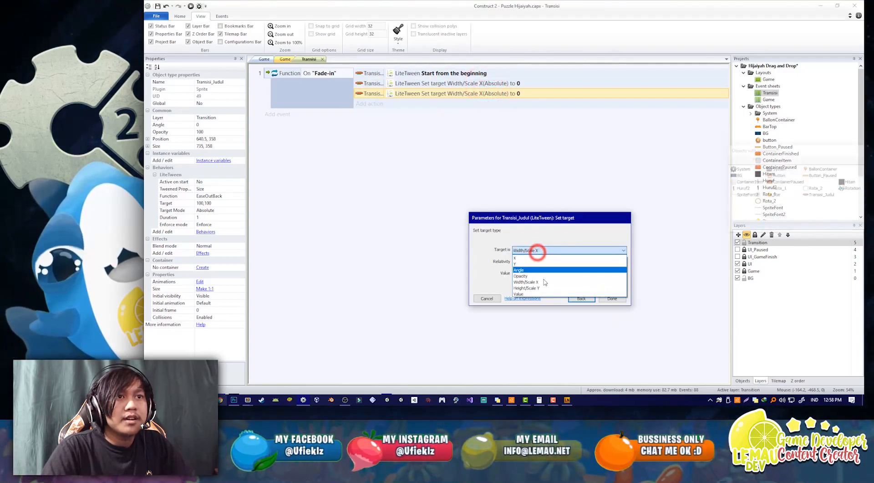
click(541, 287)
click(612, 298)
- Add a System Wait action of 0.2 seconds to the end of the "Fade-in" event
click(384, 103)
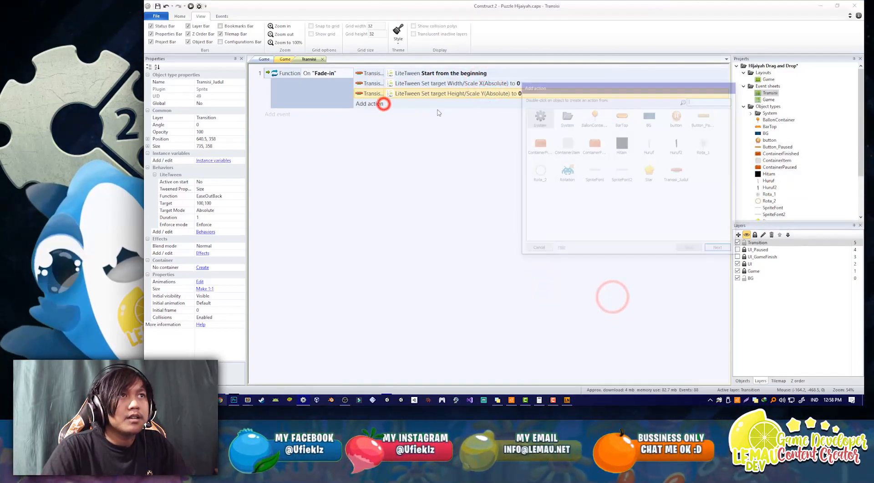
double_click(540, 117)
text(wa)
click(543, 118)
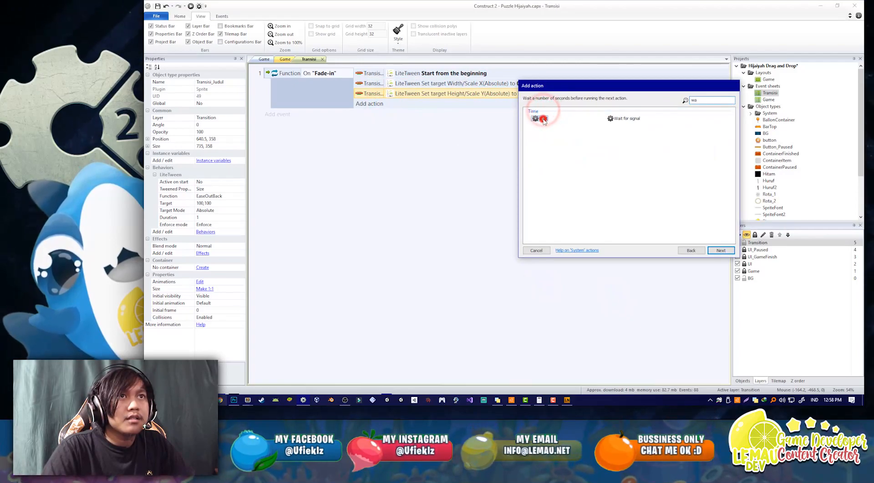
double_click(542, 119)
text(0.2)
key(Return)
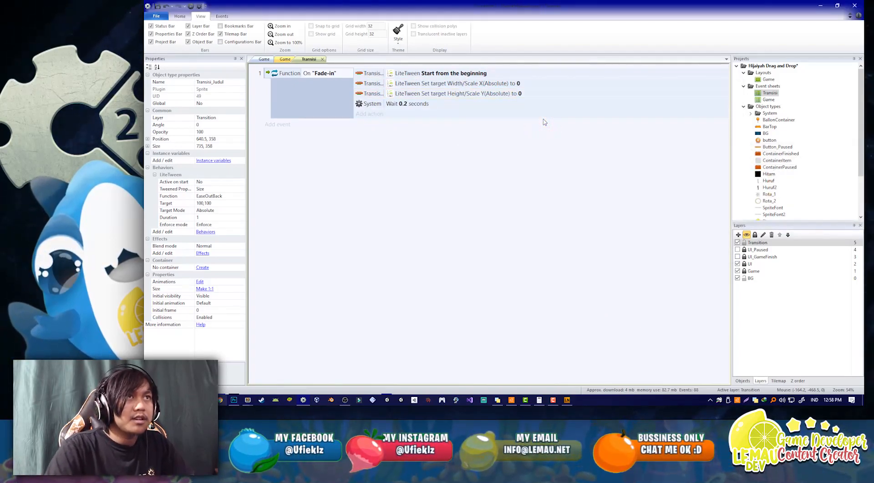
- Look up the UID of the background sprite on the Transition layer of the Game layout
click(380, 114)
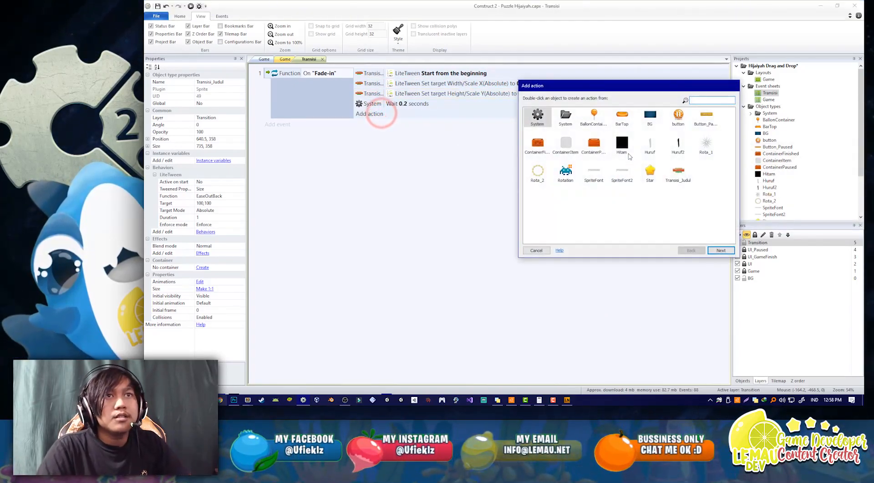
click(537, 251)
click(264, 59)
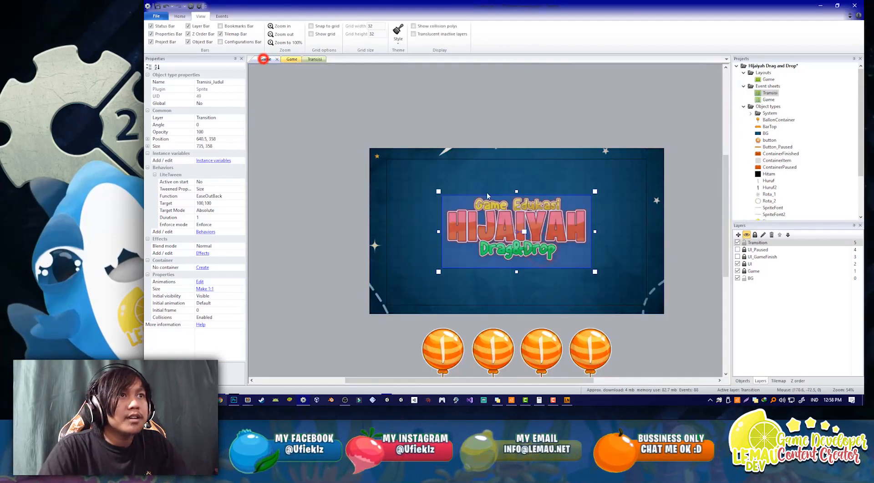
click(372, 160)
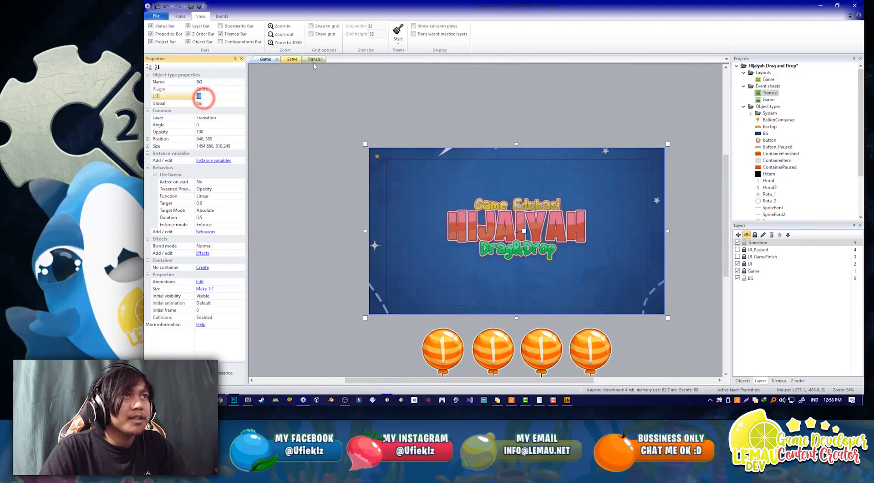
click(313, 59)
- Add a BG Pick by unique ID condition with UID 48 to the "Fade-in" event
click(288, 73)
key(c)
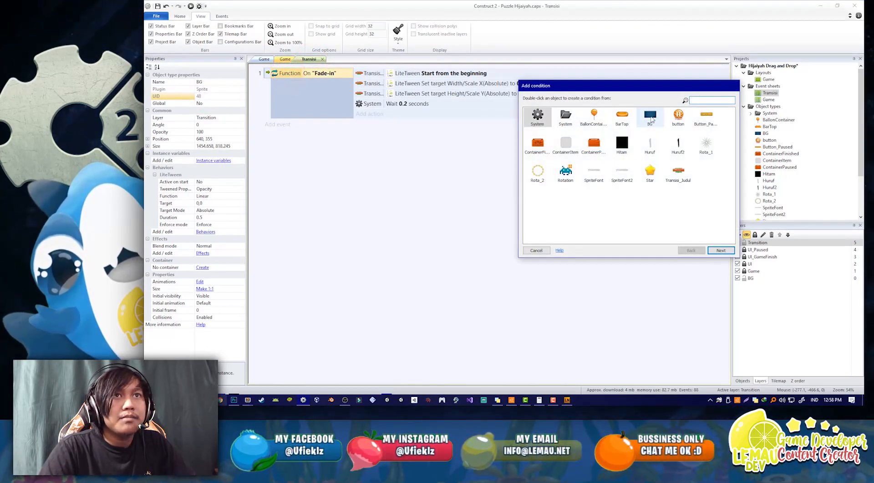
double_click(652, 118)
text(id)
key(Return)
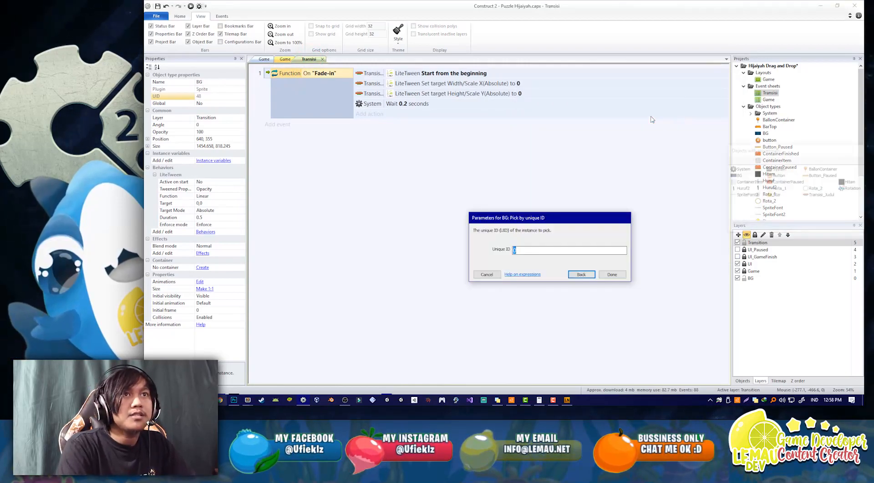
text(48)
key(Return)
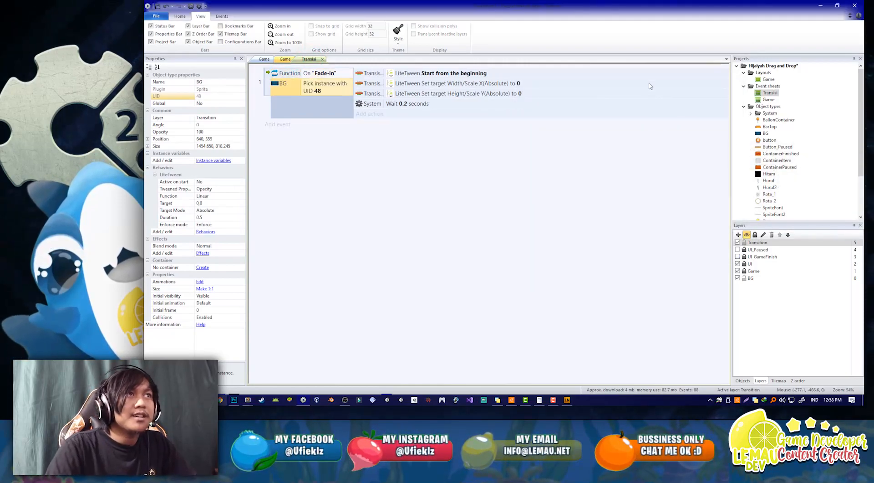
- Hide the Transition layer in the Game layout and inspect the properties of the background sprite on the BG layer
click(264, 59)
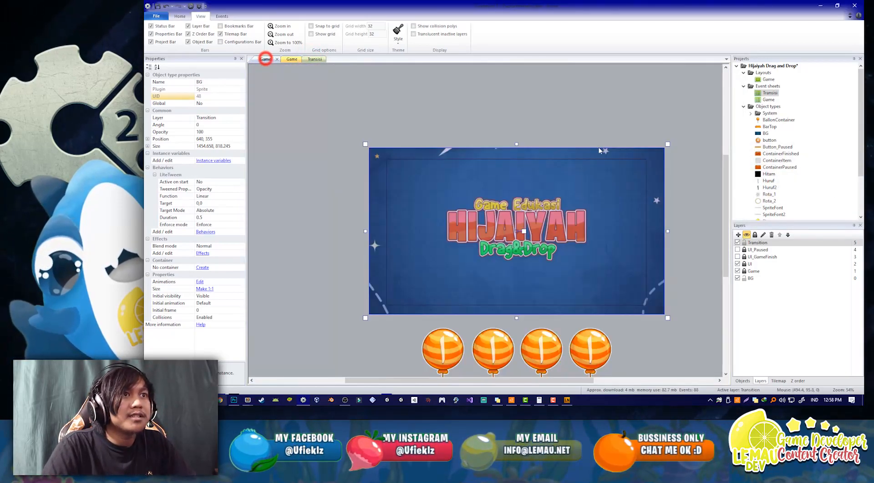
click(738, 243)
click(693, 163)
click(661, 308)
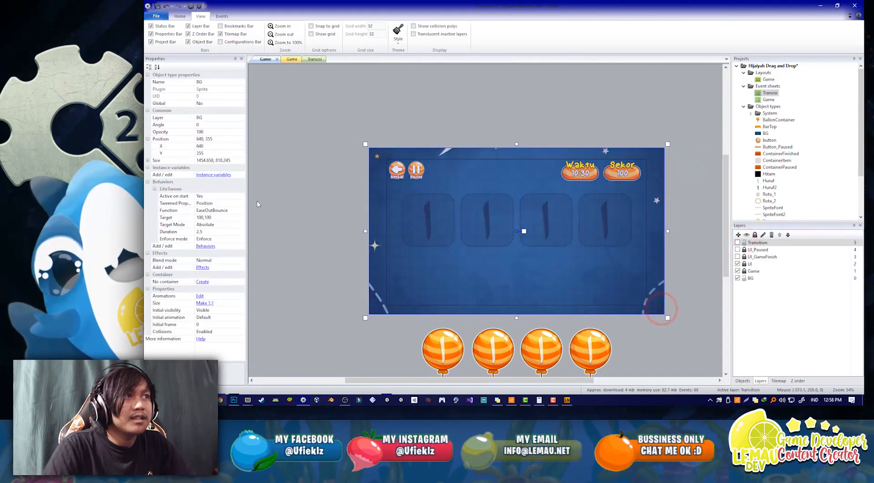
click(243, 199)
click(234, 196)
click(425, 91)
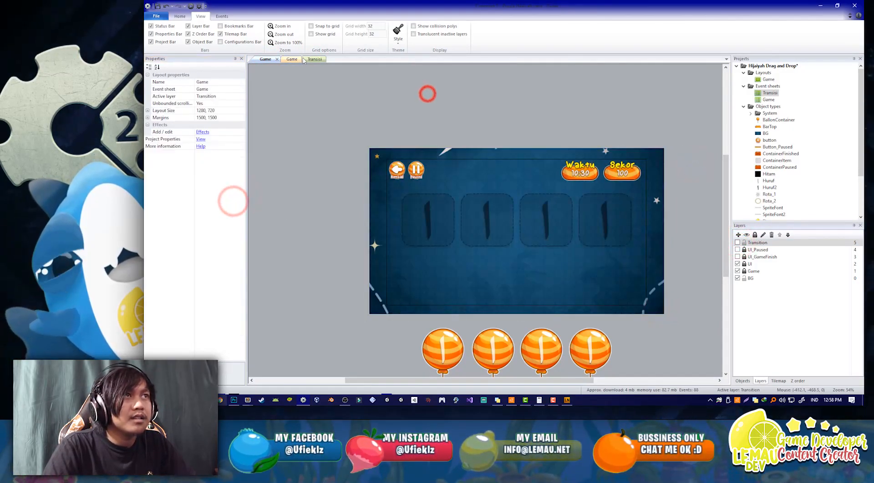
click(309, 59)
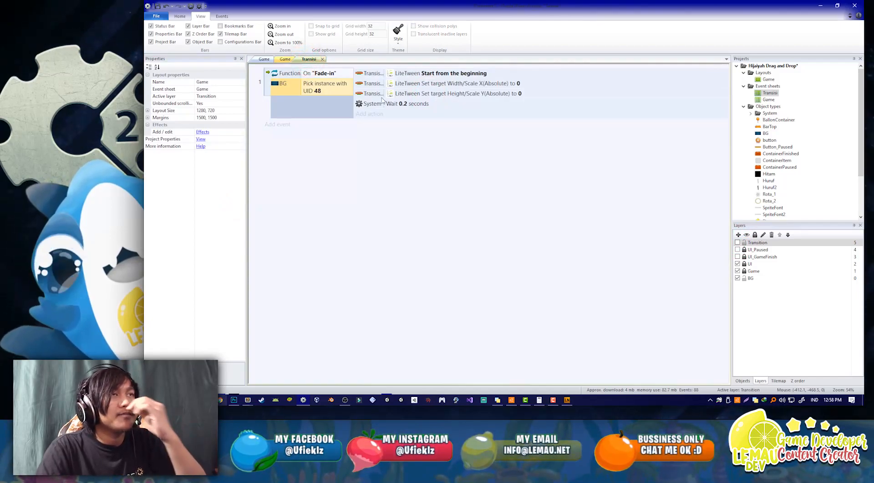
- Widen the condition and object name columns of the Transisi event sheet so the full object names fit
drag(355, 99, 369, 99)
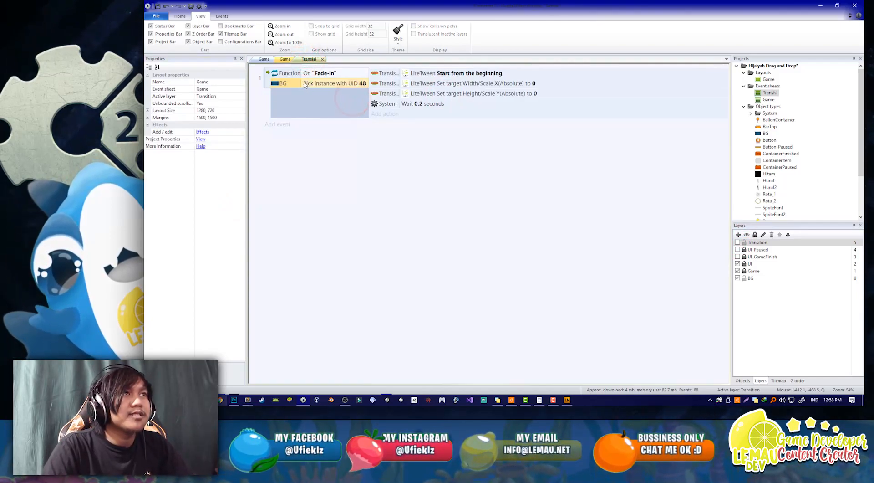
drag(300, 81, 307, 82)
drag(399, 94, 434, 94)
click(447, 159)
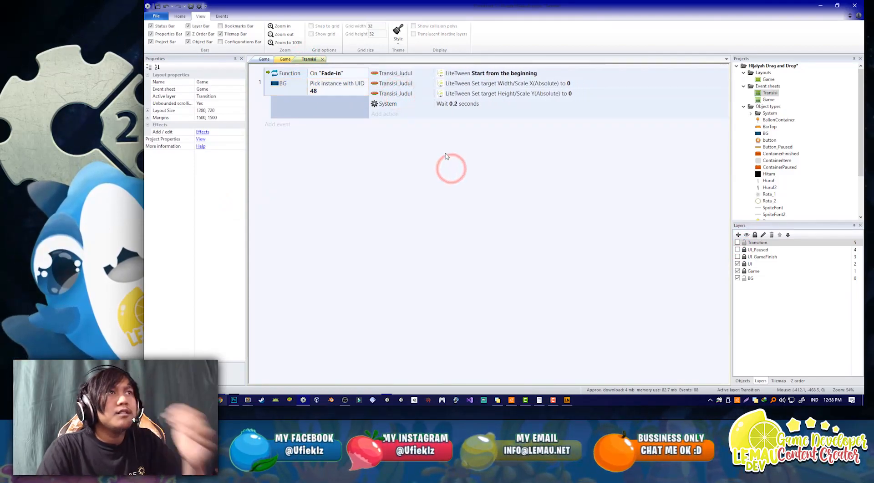
- Add a LiteTween Start from the beginning action for BG after the wait in "Fade-in"
ctrl+scroll(449, 151, up, 1)
click(384, 116)
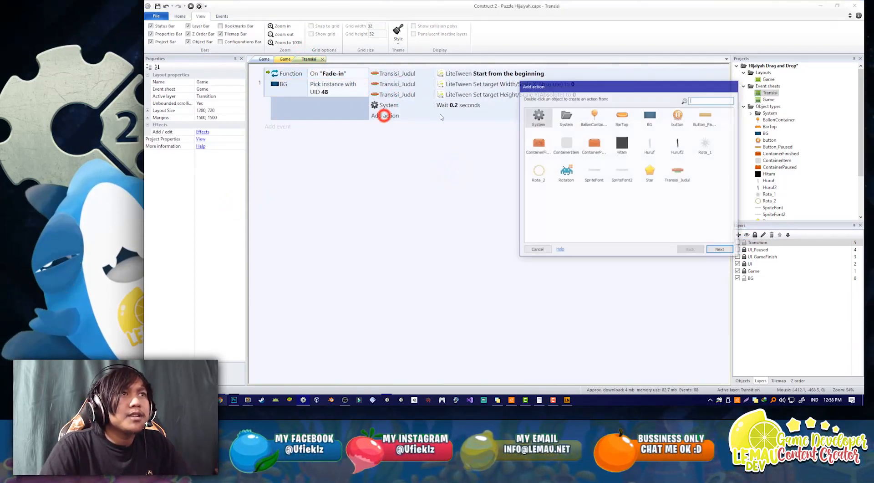
double_click(650, 117)
text(start)
click(543, 141)
double_click(542, 118)
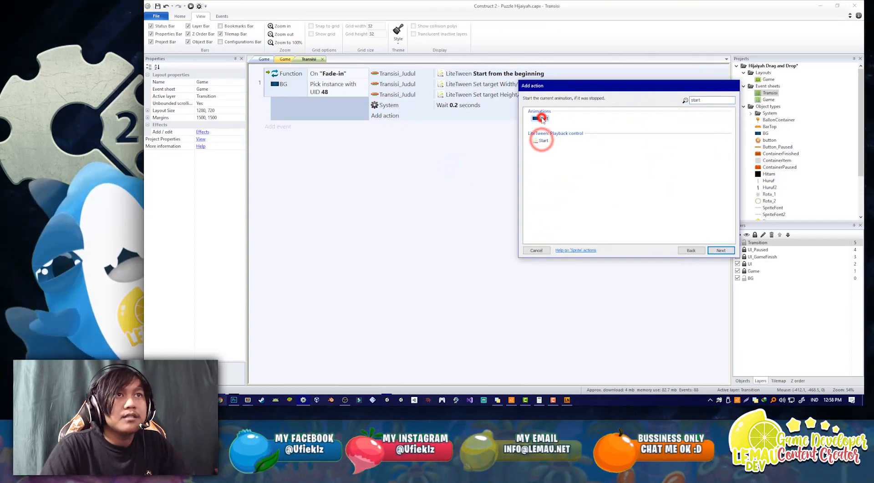
click(582, 273)
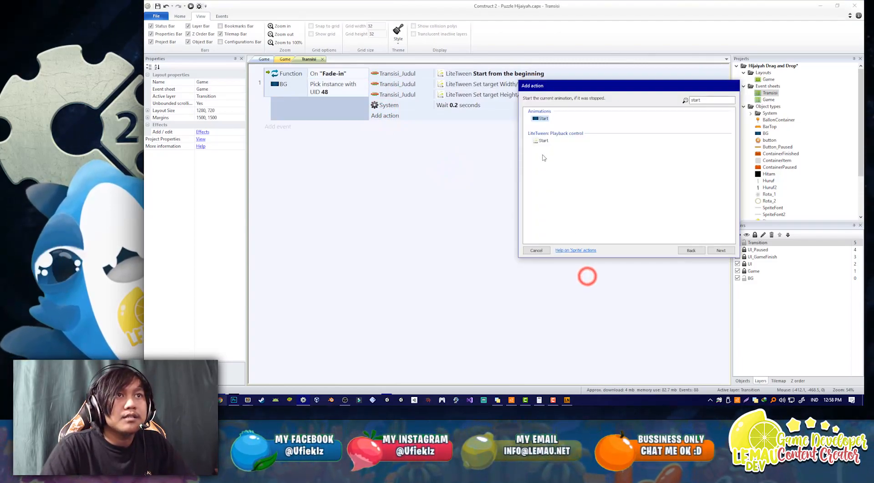
double_click(541, 139)
click(612, 286)
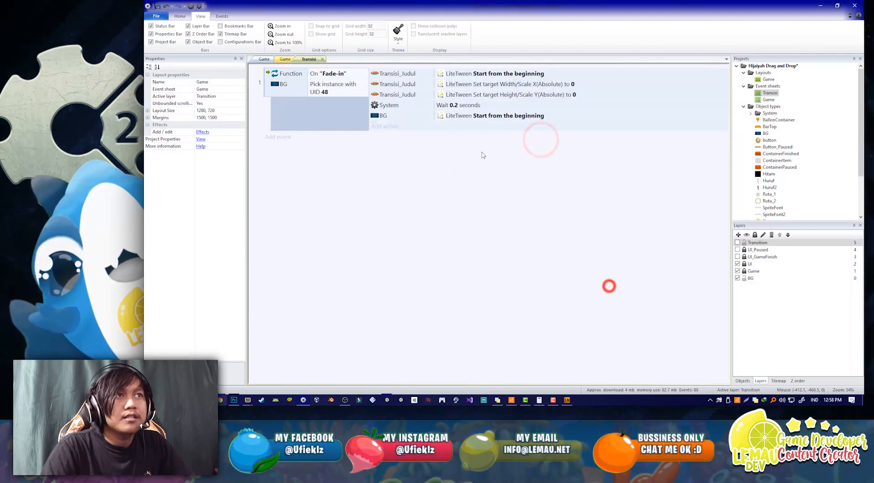
- Add a LiteTween Set target action for BG to "Fade-in", with target Opacity, Absolute and value 0
click(390, 127)
double_click(650, 116)
text(target)
double_click(548, 120)
click(559, 250)
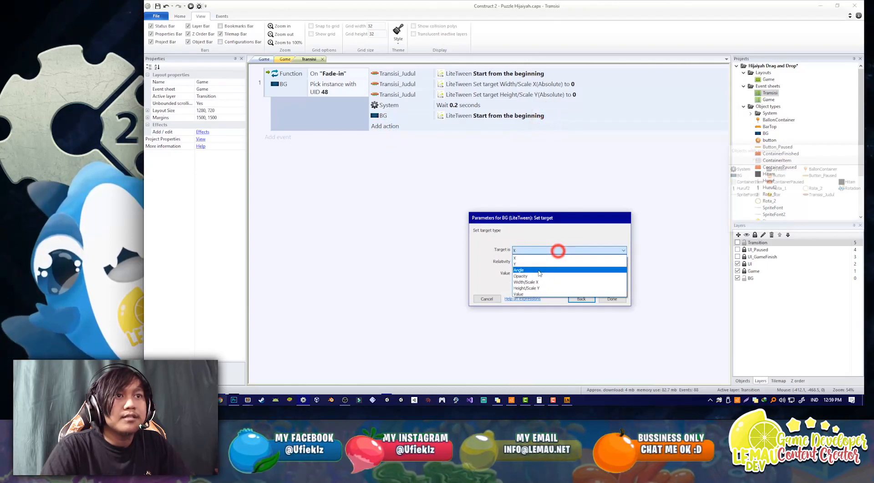
click(529, 276)
click(613, 297)
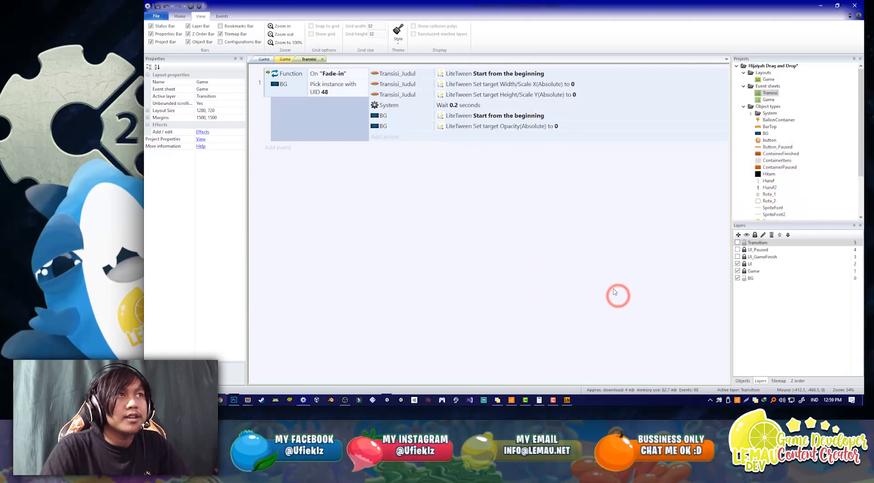
- Duplicate the whole "Fade-in" event and rename the copy's function to "Fade-out"
click(368, 121)
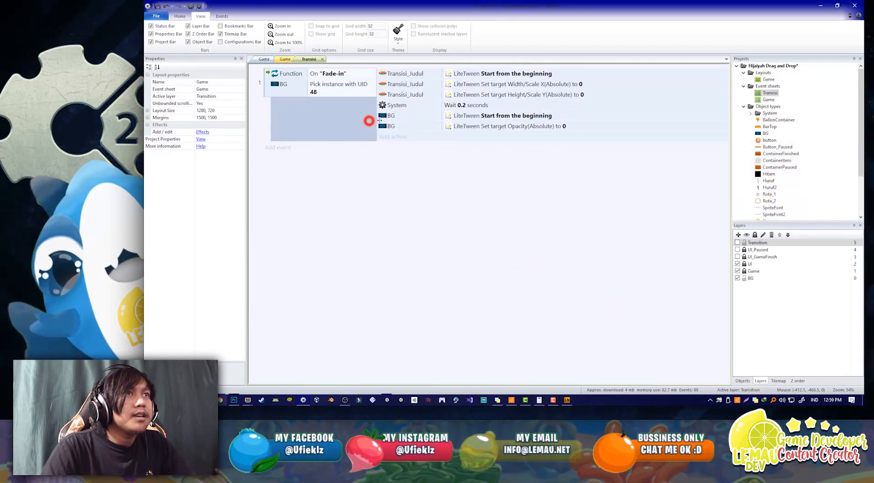
key(ctrl+c)
key(ctrl+v)
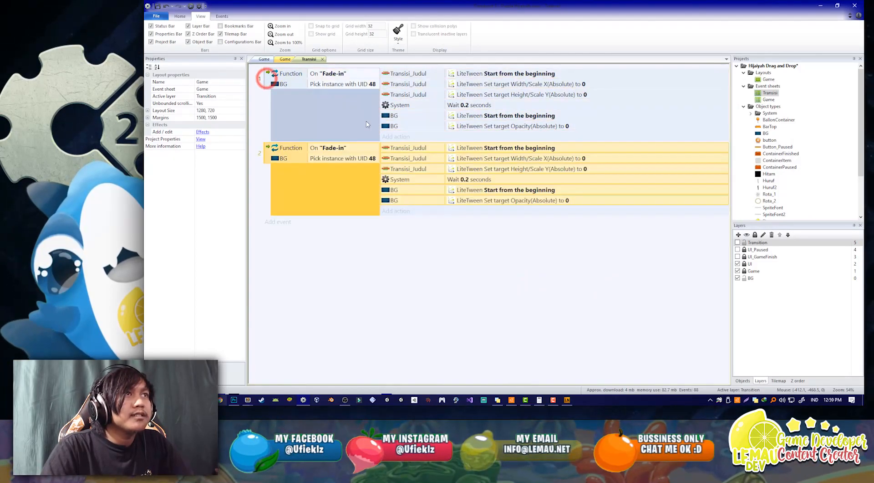
double_click(347, 148)
click(543, 250)
key(BackSpace)
key(BackSpace)
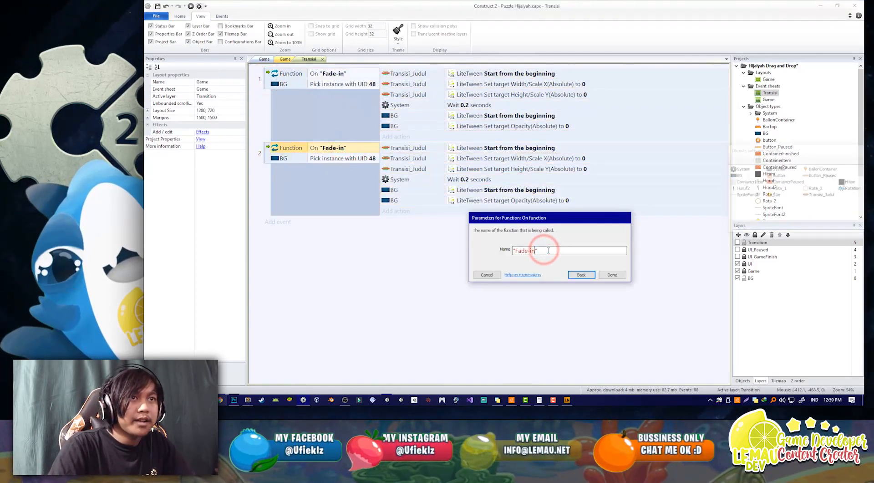
key(Return)
- Reorder the "Fade-out" actions so the BG actions come first, followed by the wait and the Transisi_Judul actions
click(395, 179)
shift+click(414, 201)
drag(405, 182, 430, 171)
click(418, 167)
click(410, 148)
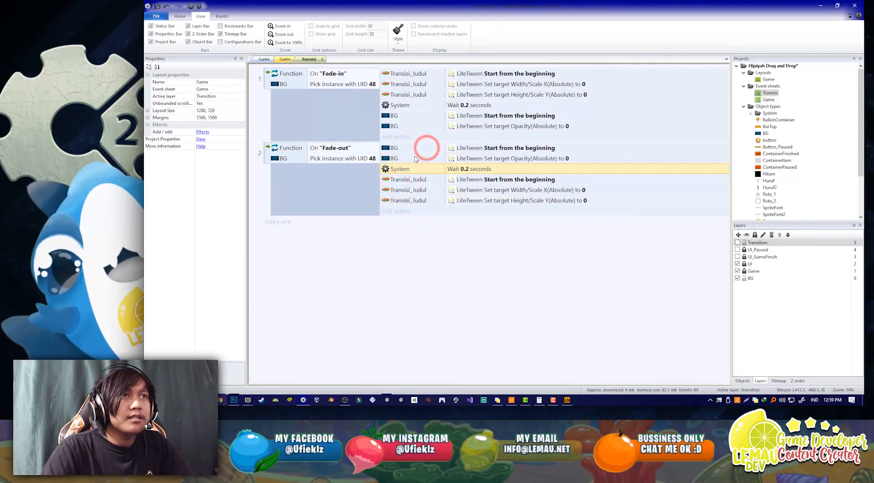
- Set the BG Opacity target value in the "Fade-out" event to 100
double_click(496, 158)
drag(535, 276, 494, 278)
text(100)
key(Return)
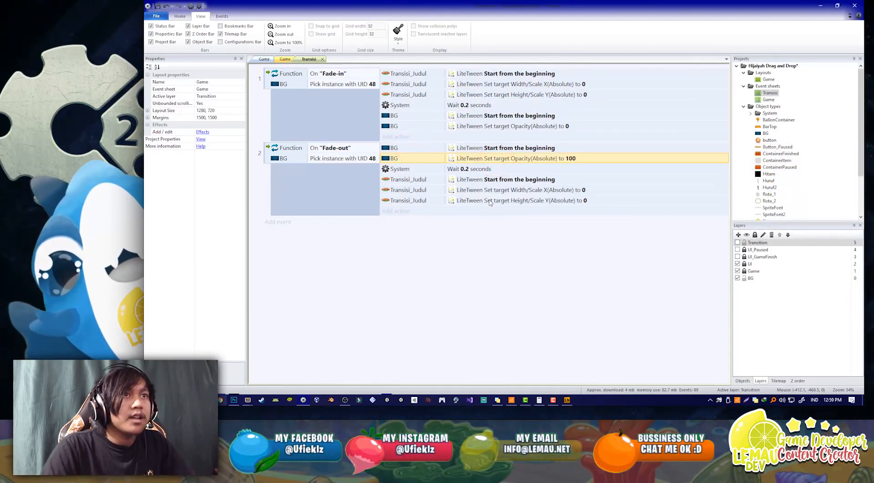
- Show the Transition layer to check the title's size, and set Transisi_Judul's Width/Scale X target in "Fade-out" to 735
click(270, 60)
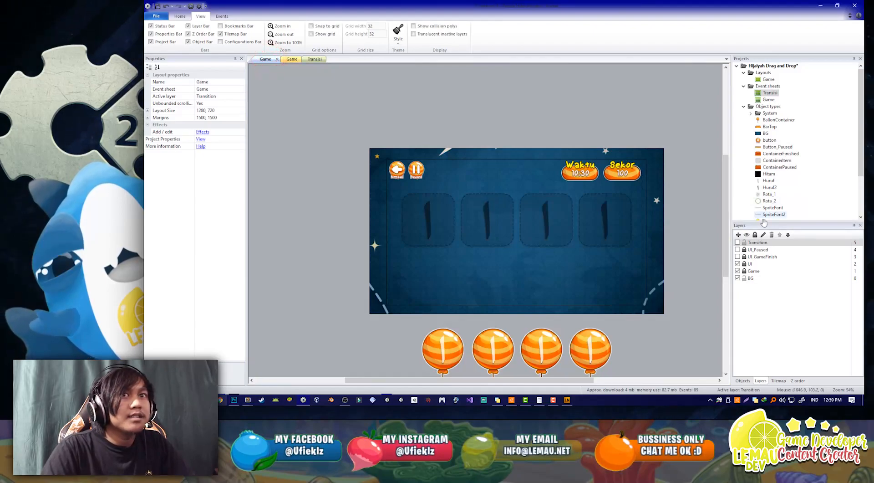
click(738, 243)
click(552, 109)
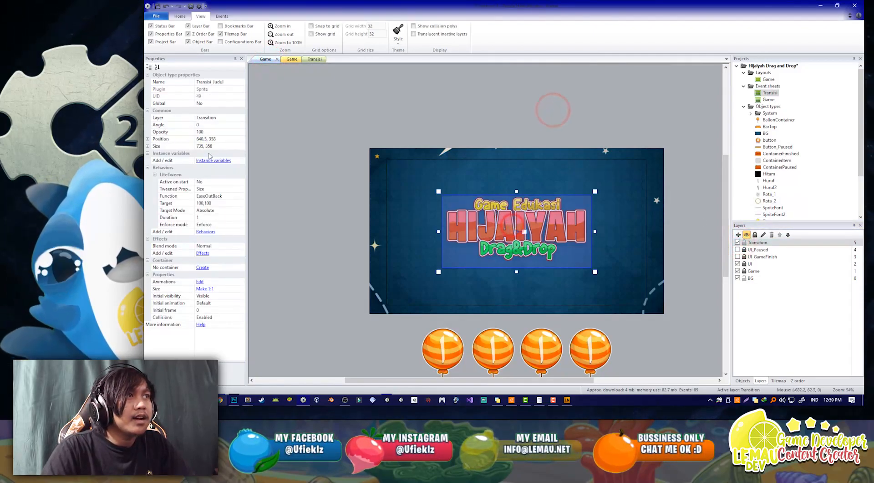
click(315, 59)
double_click(563, 190)
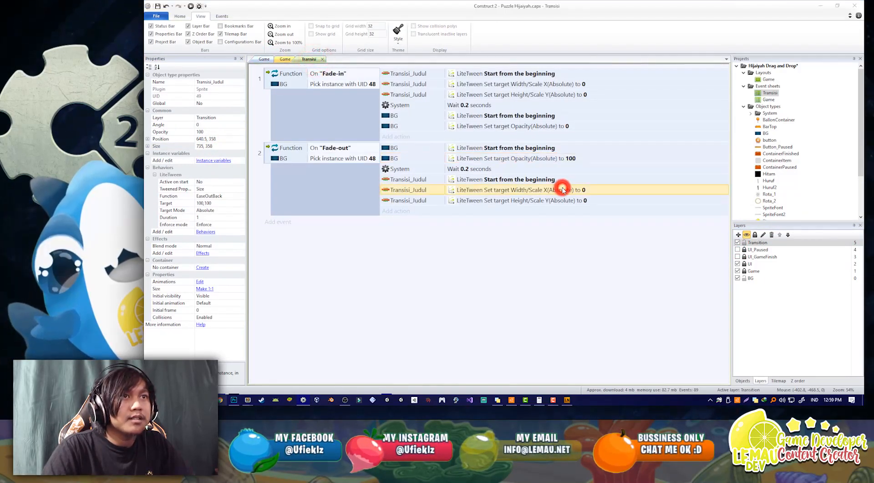
text(735)
key(Return)
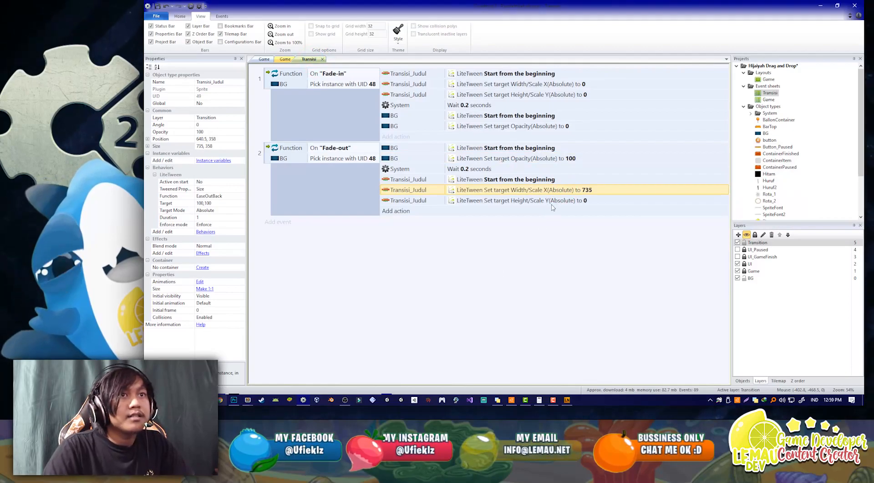
- Set Transisi_Judul's Height/Scale Y target in "Fade-out" to 385 and slightly widen the conditions column
double_click(550, 200)
click(539, 272)
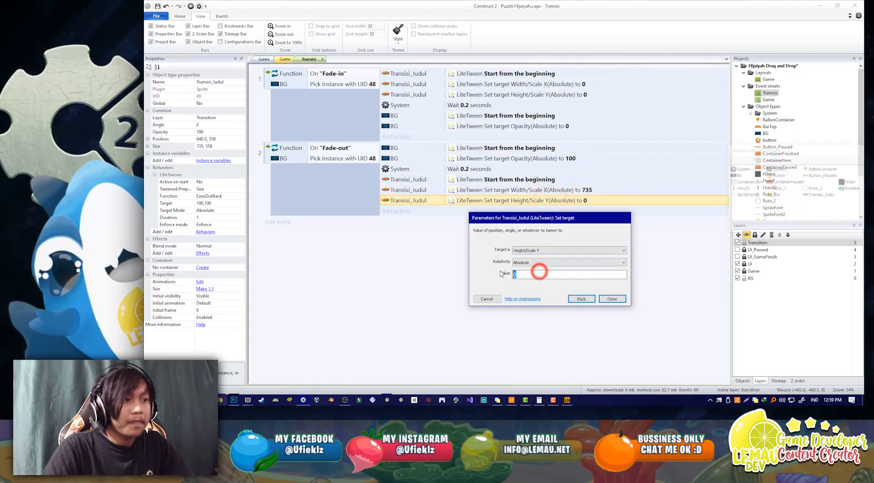
text(385)
key(Return)
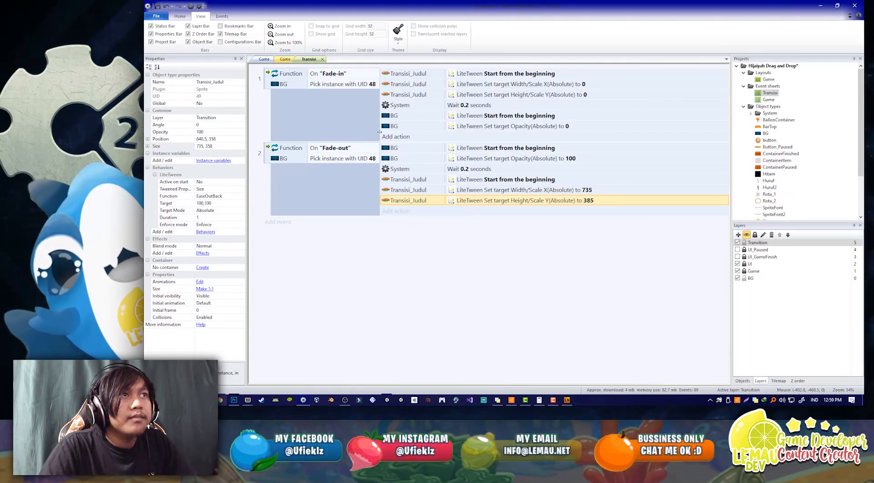
drag(379, 132, 389, 129)
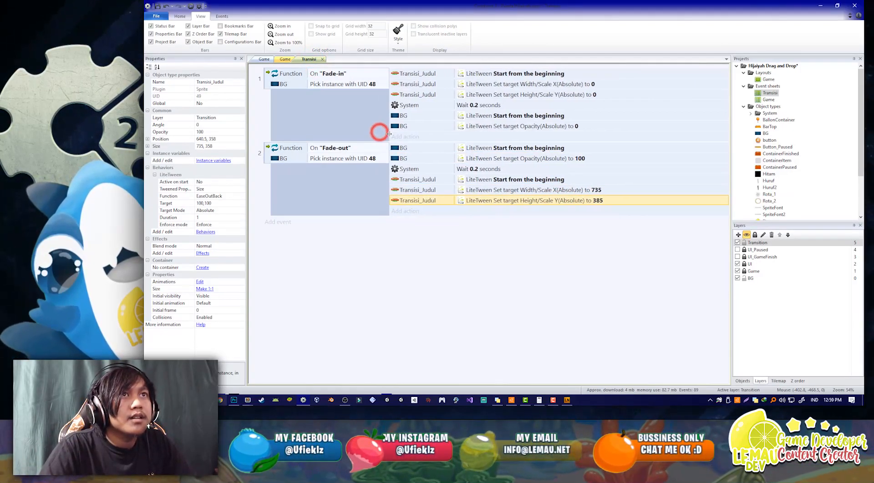
- Include the Transisi event sheet at the beginning of the Game event sheet
click(264, 59)
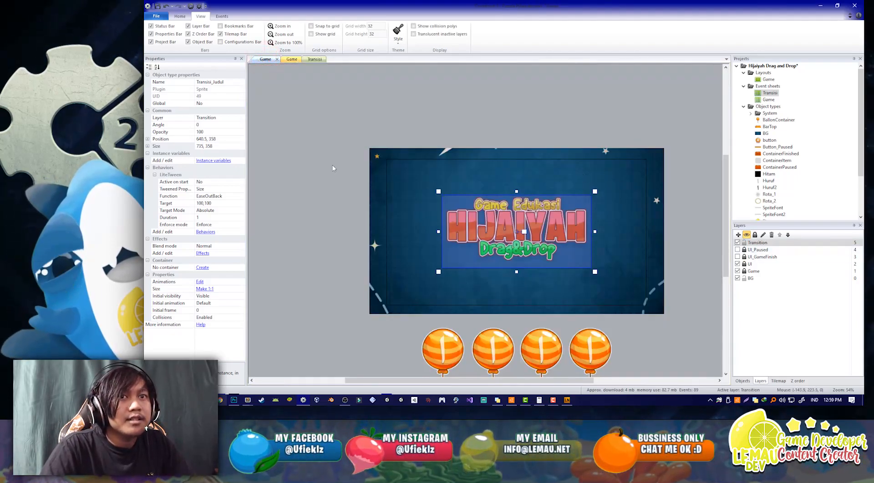
click(292, 59)
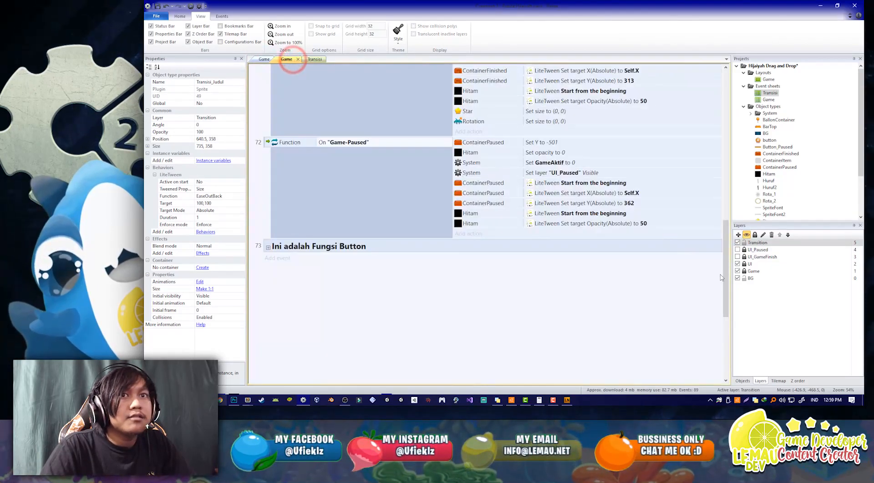
scroll(721, 278, up, 15)
right_click(254, 119)
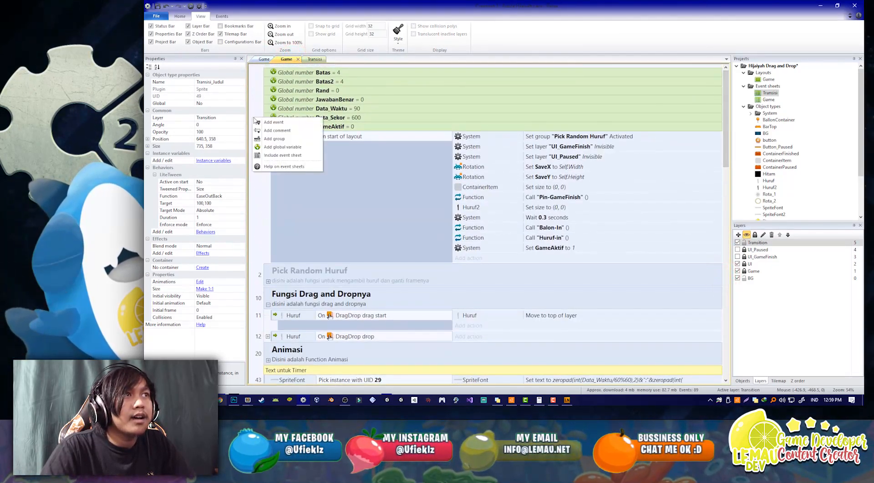
click(286, 154)
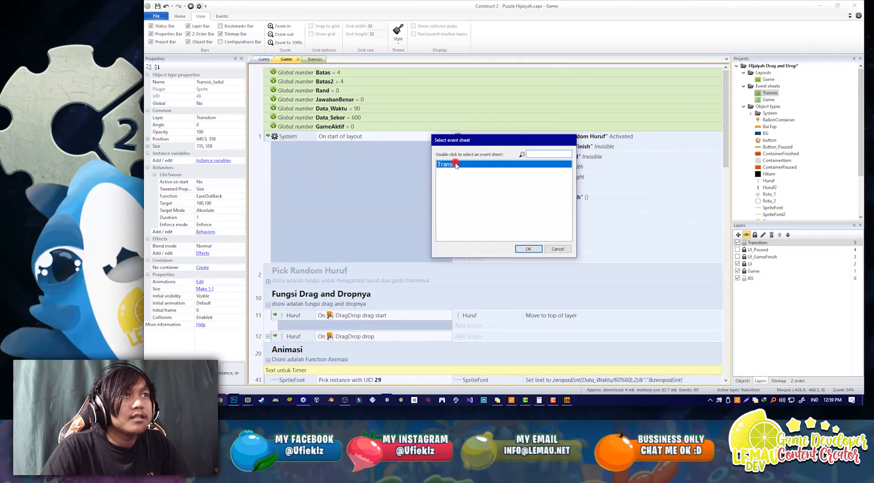
double_click(456, 164)
- Add a call to the "Fade-in" function as the first action of the Game sheet's On start of layout event
click(468, 268)
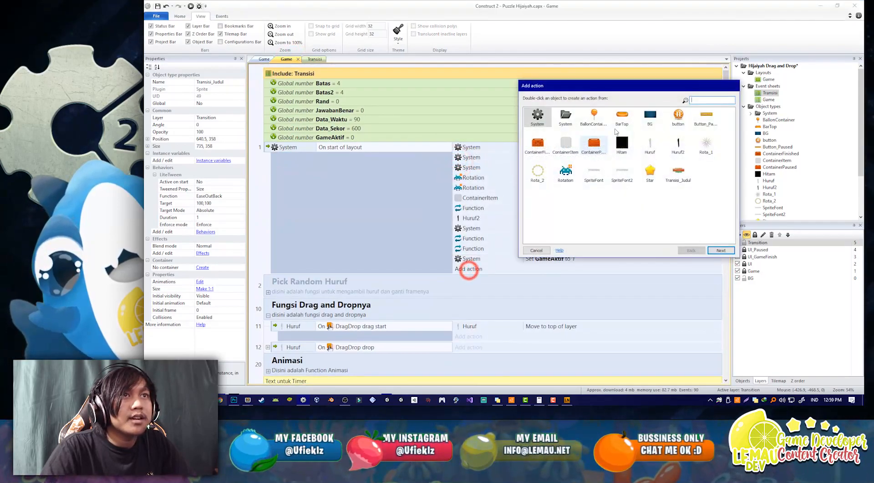
double_click(565, 116)
double_click(616, 119)
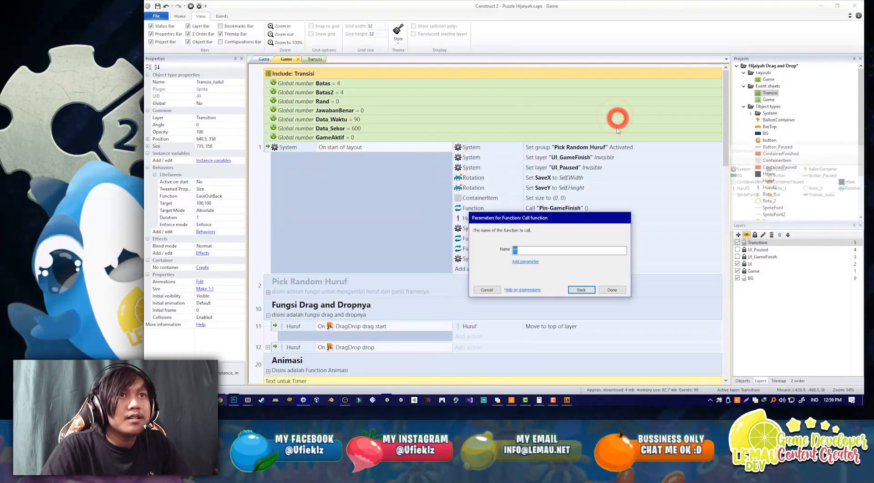
text(")
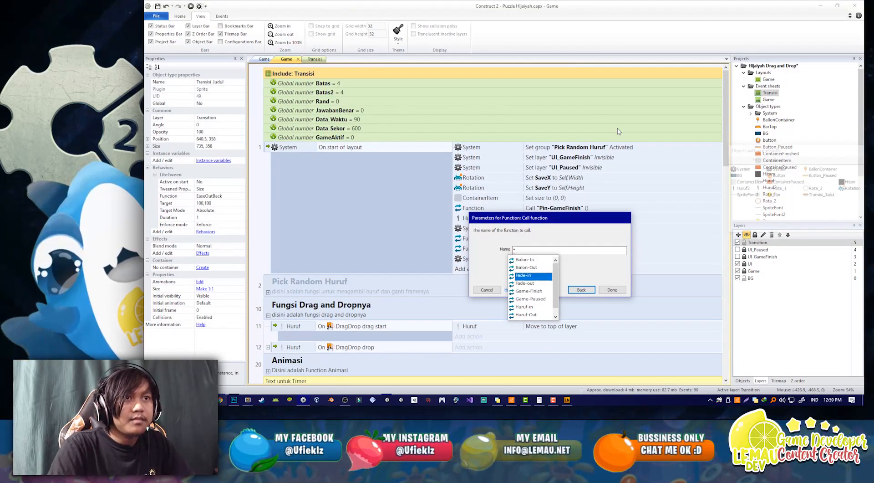
key(Return)
key(Return)
drag(474, 269, 475, 147)
- Preview the Game layout to check the fade-in transition, and close the preview
click(265, 60)
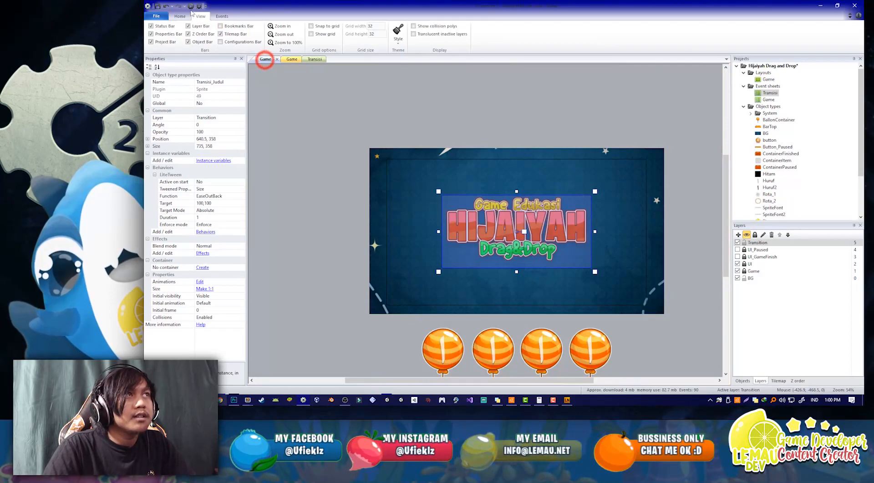
click(190, 6)
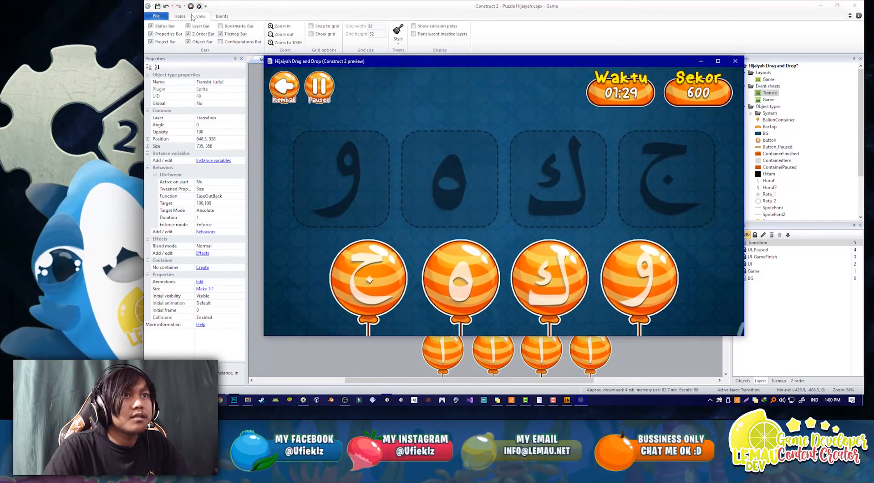
click(735, 61)
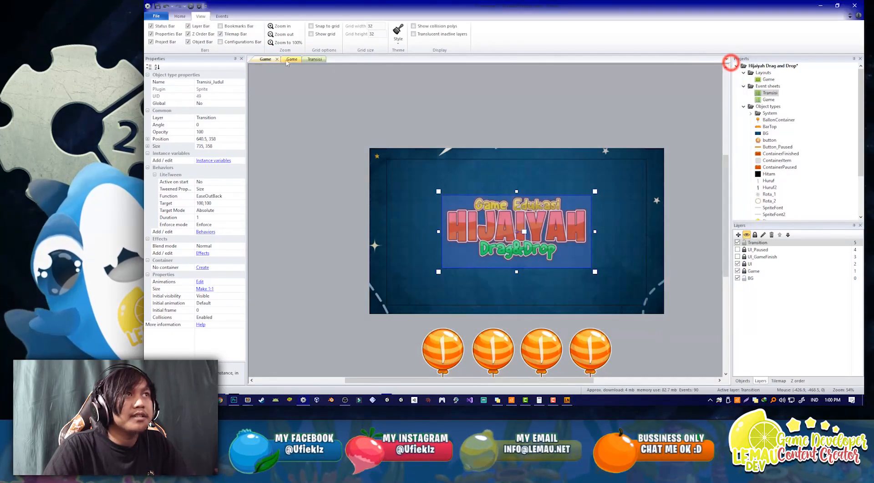
- Set the LiteTween function of Transisi_Judul to EaseInBack and test it in a game preview
click(240, 197)
click(229, 270)
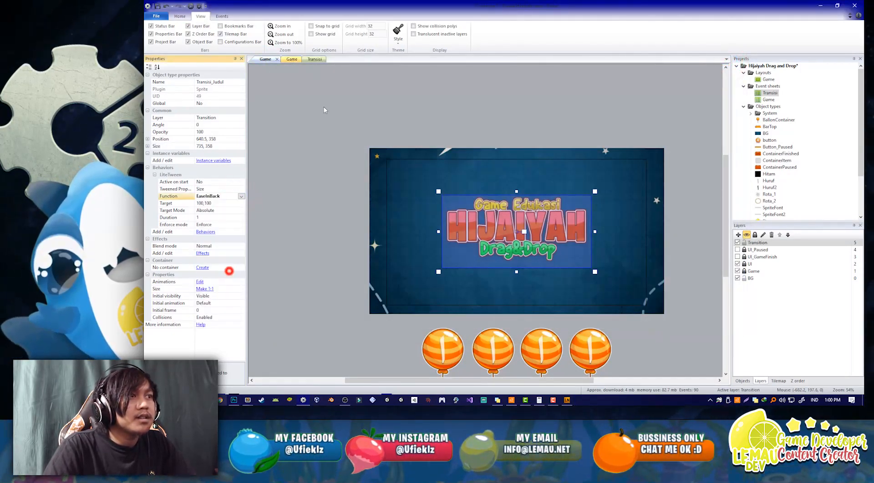
click(190, 6)
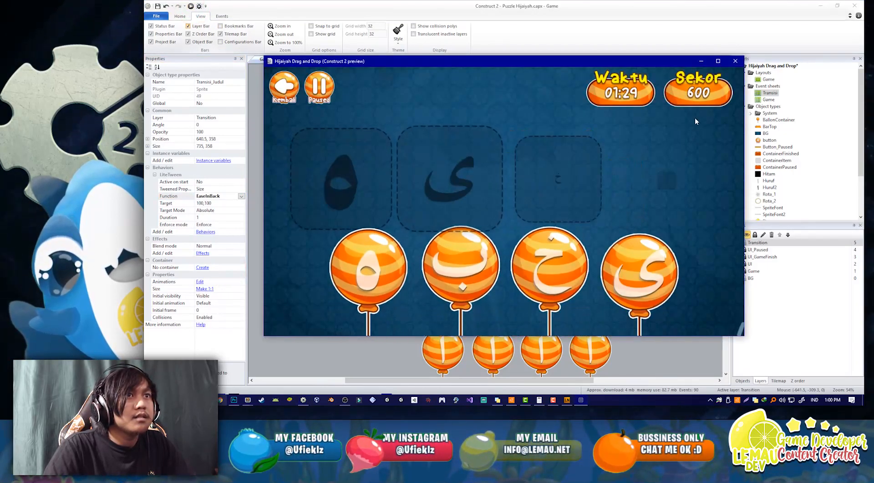
click(735, 61)
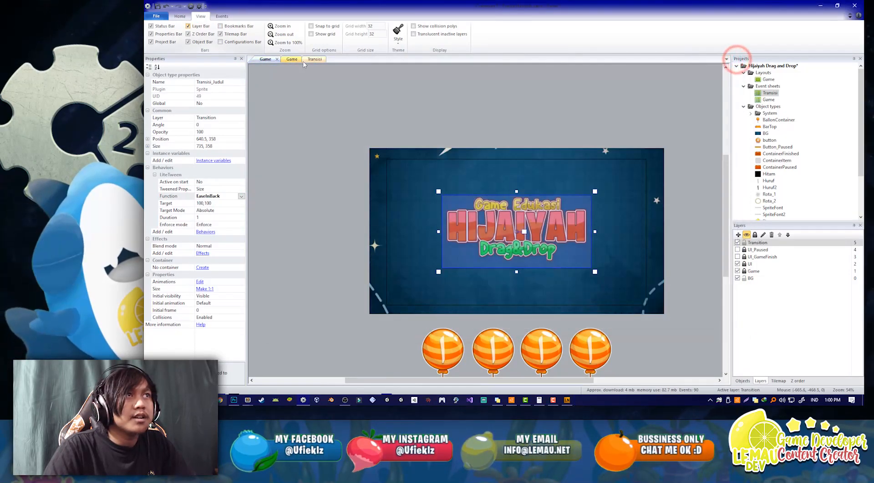
- Add a Transisi_Judul action at the start of "Fade-in" that sets the LiteTween easing function to EaseInBack
click(292, 58)
click(316, 59)
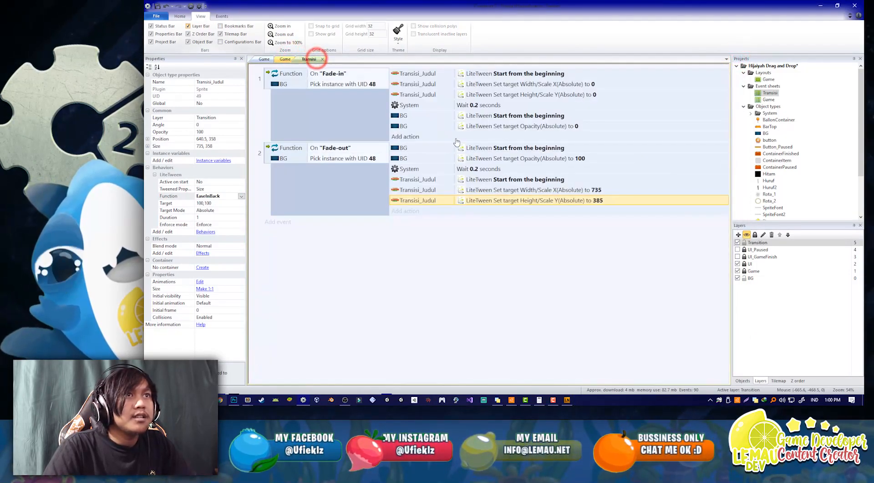
click(405, 136)
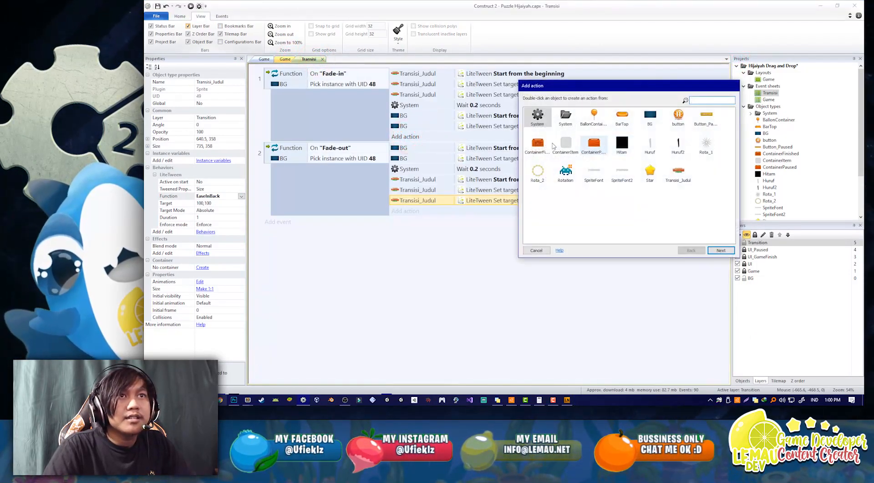
double_click(685, 174)
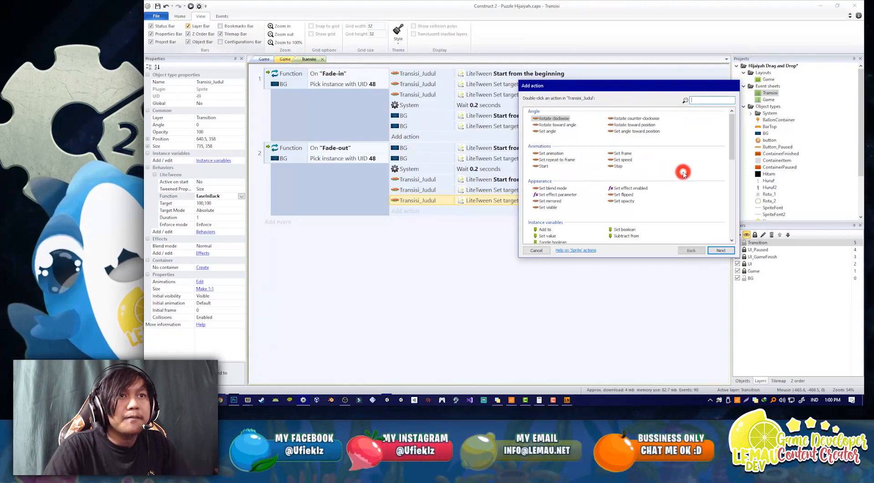
text(ease)
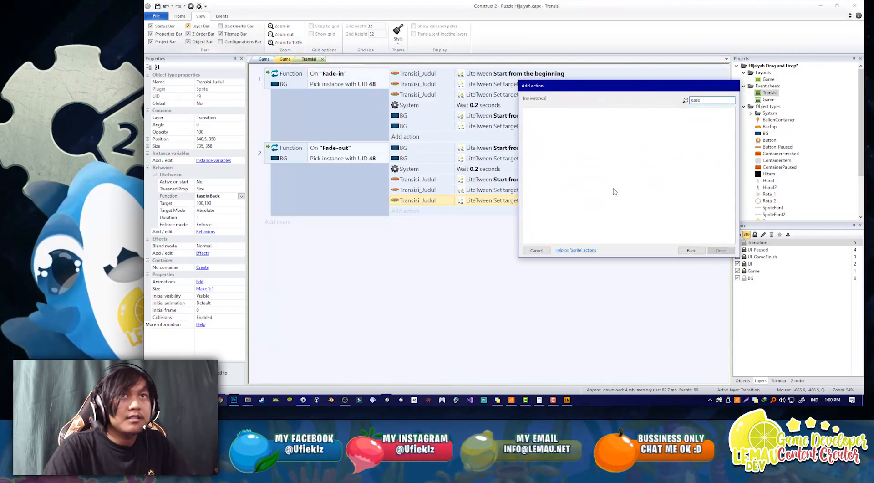
key(BackSpace)
text(i)
double_click(615, 116)
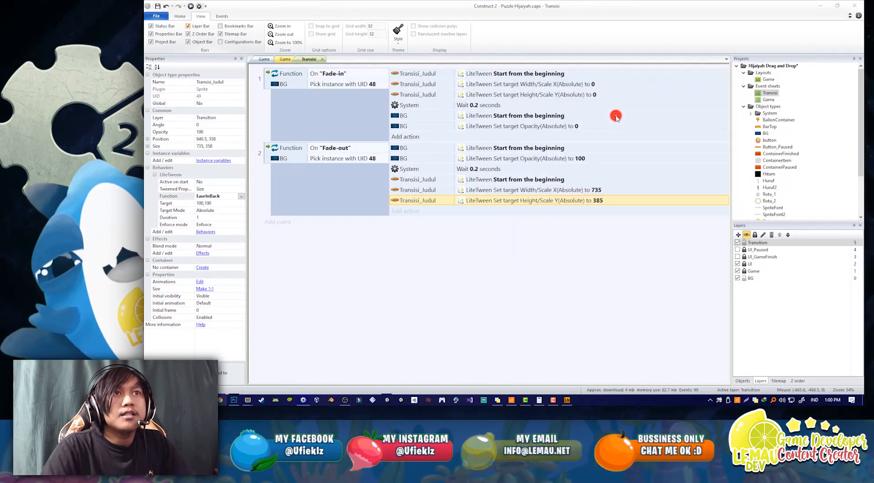
click(549, 250)
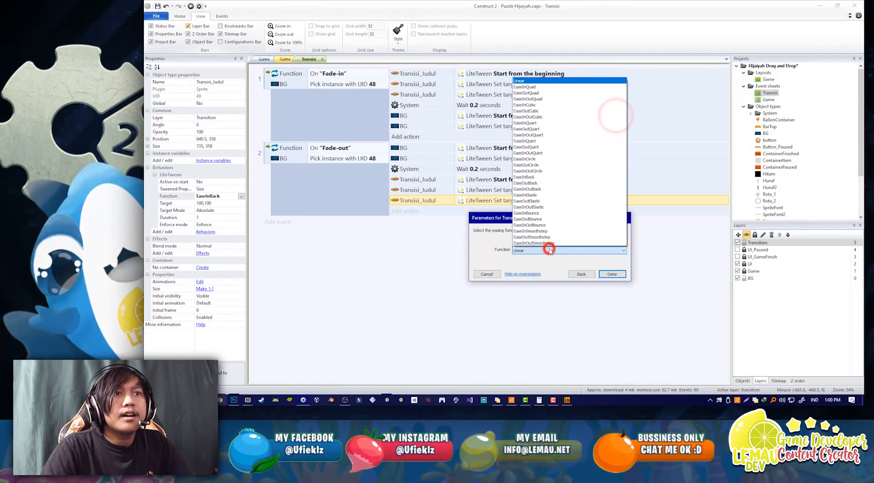
click(539, 177)
click(621, 275)
- Copy the easing action into "Fade-out" right after the wait and change its function to EaseOutBack
drag(471, 137, 457, 185)
double_click(502, 191)
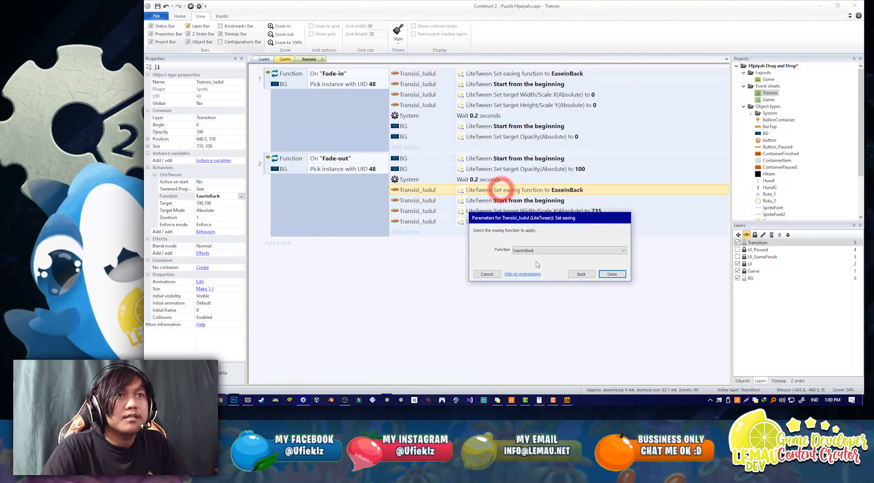
click(539, 250)
click(529, 183)
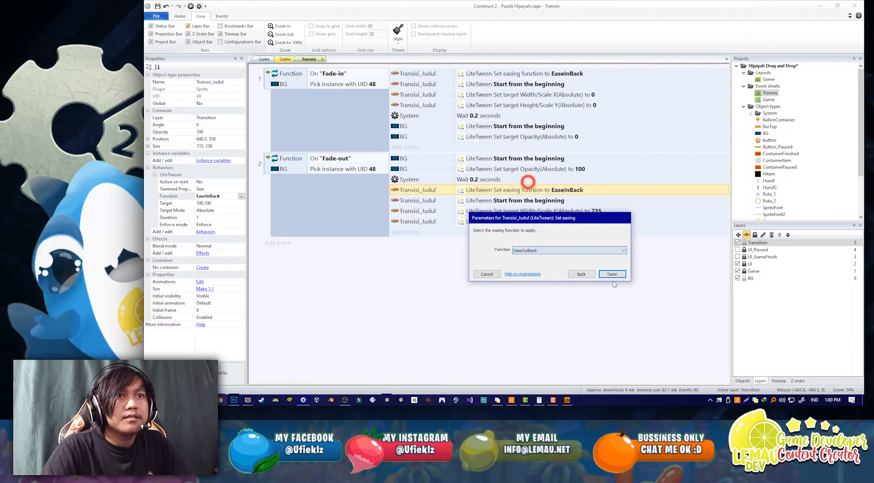
click(613, 274)
- Hide the Transition layer in the Game layout editor and set its Global property to Yes
click(264, 59)
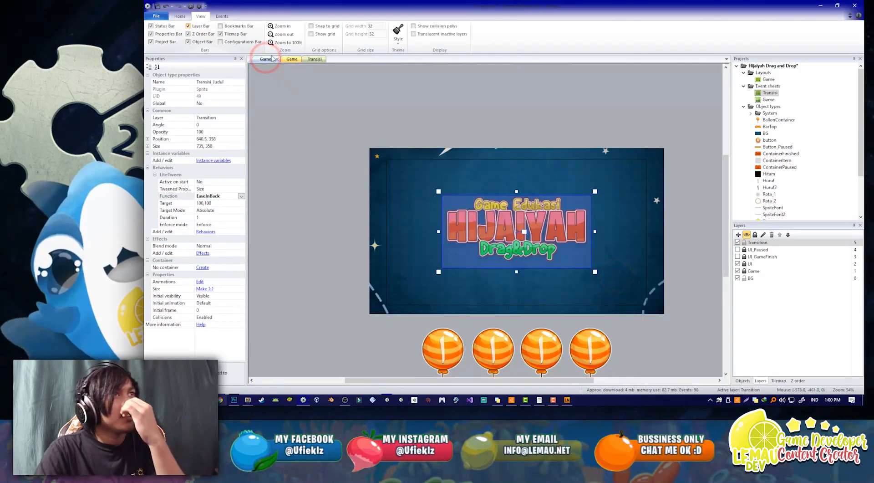
click(737, 242)
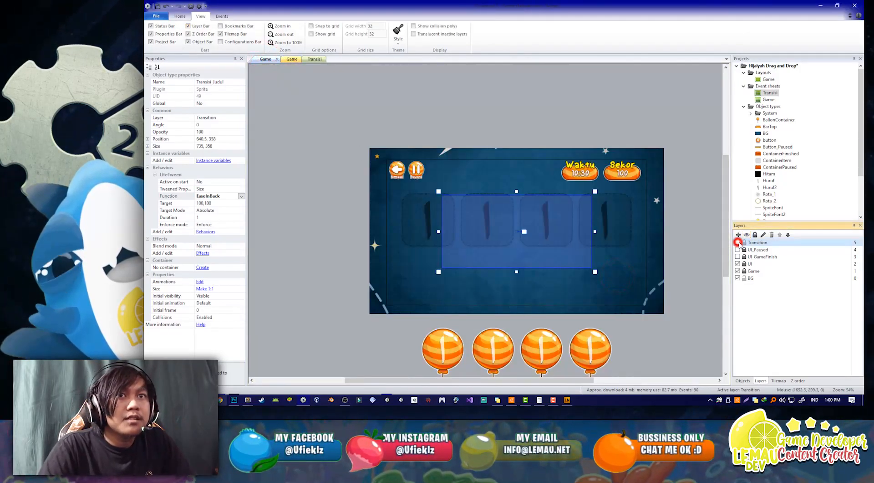
click(757, 243)
click(243, 154)
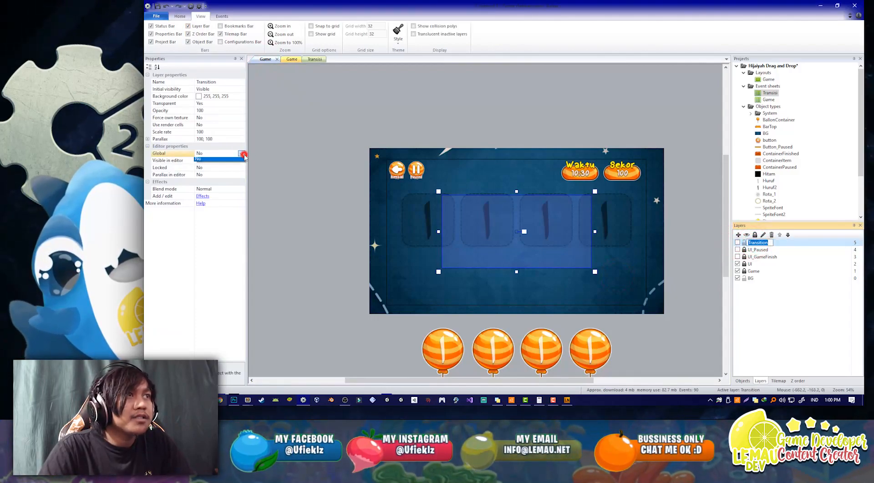
click(239, 159)
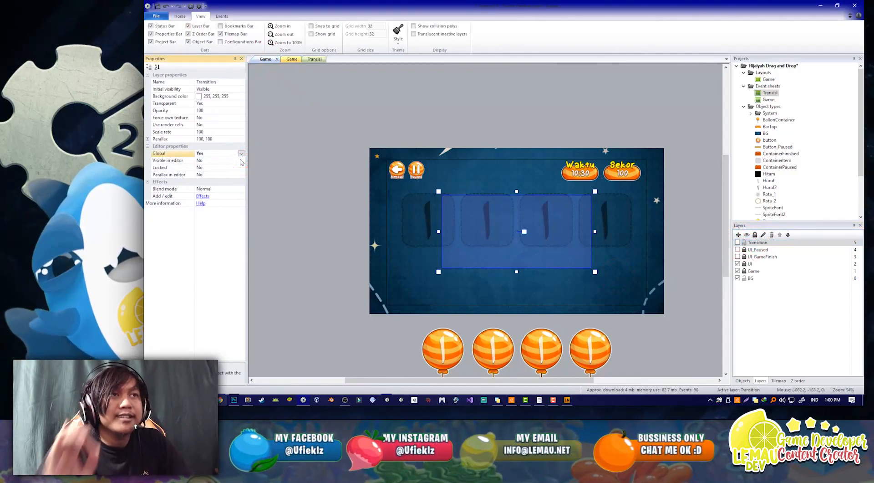
click(453, 113)
ctrl+scroll(452, 113, up, 3)
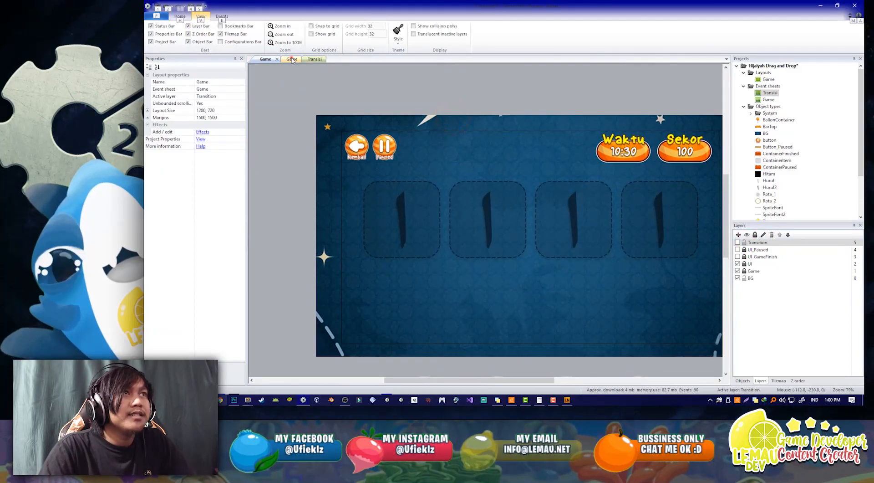
- Expand the "Ini adalah Fungsi Button" group at the end of the Game event sheet
click(286, 59)
scroll(382, 122, down, 15)
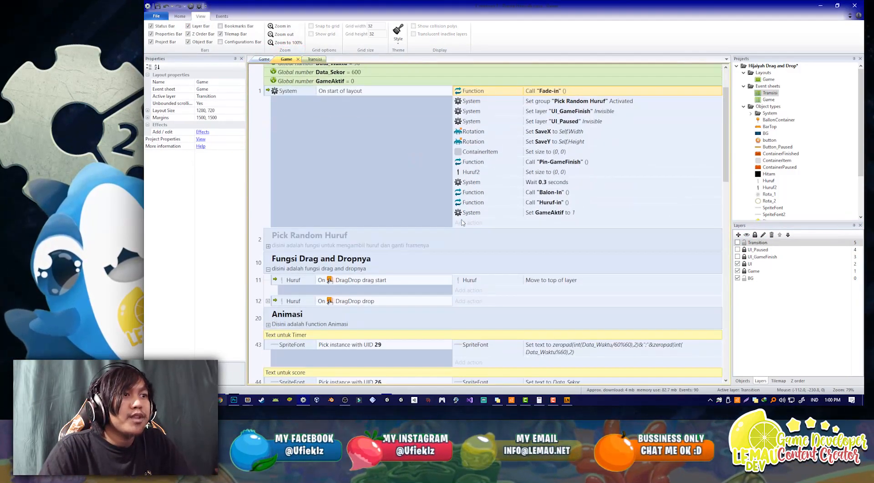
scroll(436, 251, down, 4)
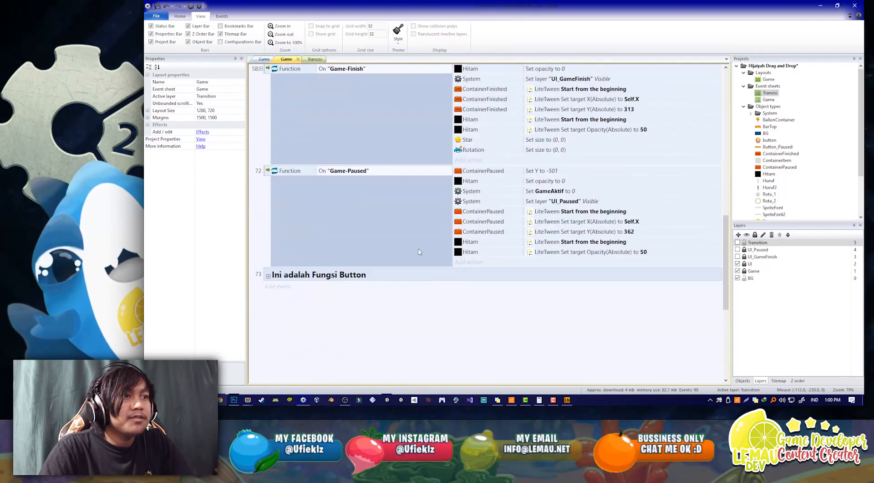
click(269, 275)
scroll(398, 296, down, 2)
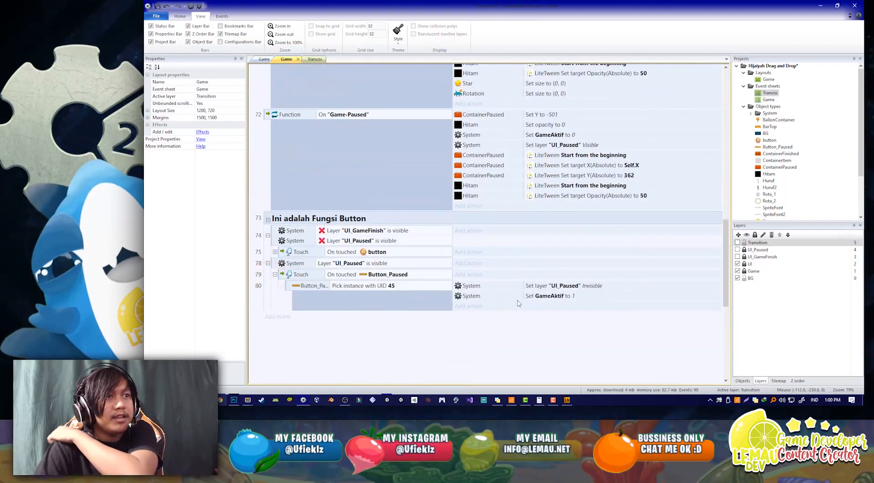
- Show the UI_Paused layer in the Game layout and unlock it, keeping Transition and UI_GameFinish hidden
click(263, 59)
click(738, 242)
click(738, 242)
click(738, 249)
click(738, 257)
click(738, 256)
middle_drag(591, 110, 442, 315)
click(738, 249)
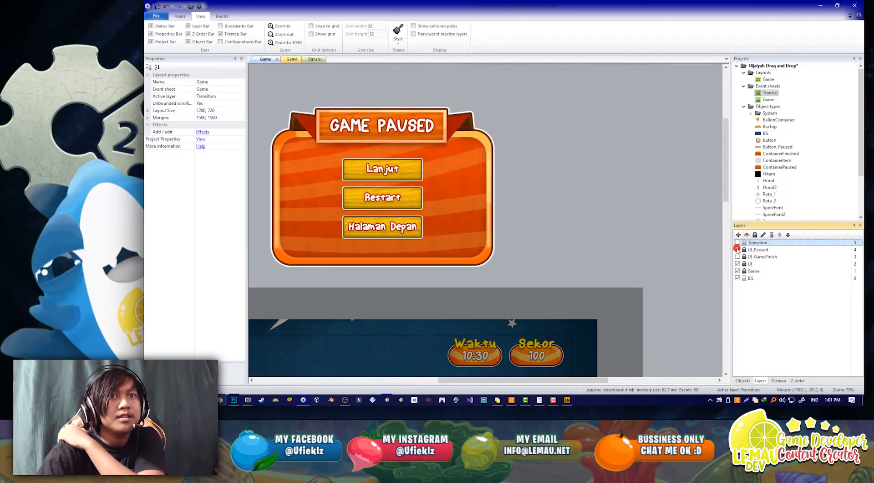
click(744, 249)
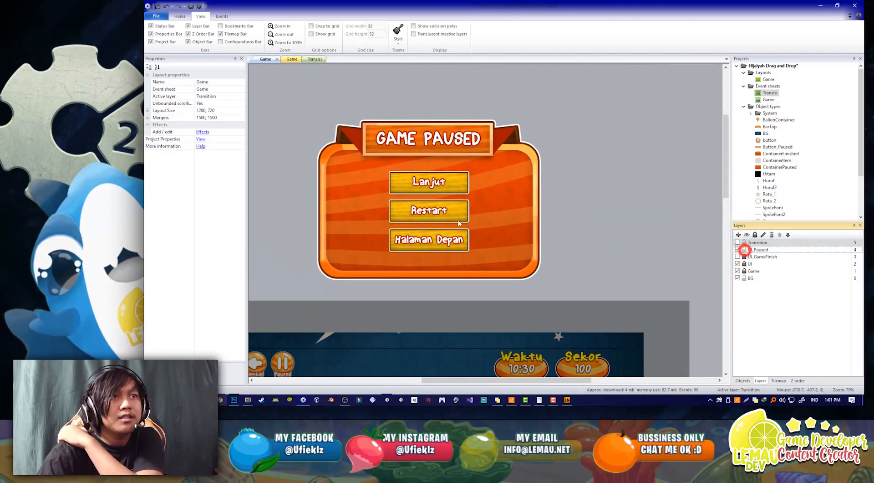
- Check the UIDs of the Restart and Halaman Depan buttons, and return to the Game event sheet
click(445, 210)
click(441, 244)
click(439, 210)
click(436, 240)
click(437, 213)
click(296, 60)
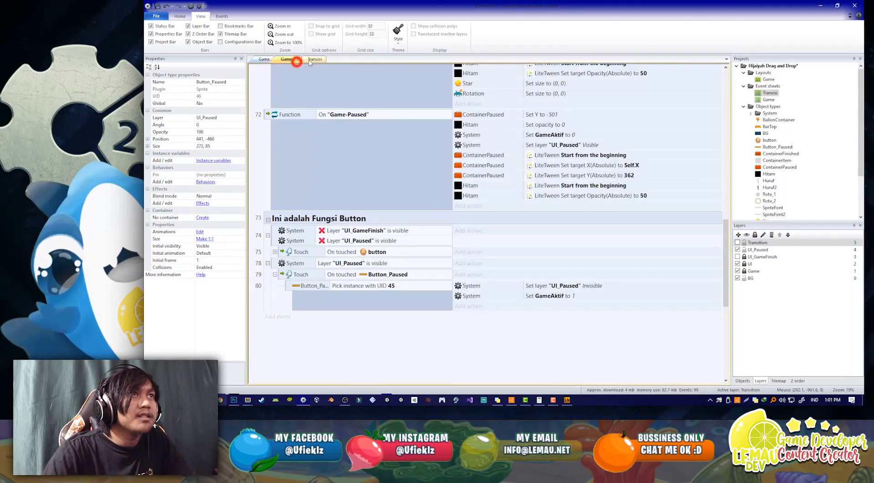
- Duplicate the sub-event picking Button_Paused UID 45 and delete both actions from the copy
click(290, 288)
key(ctrl+c)
key(ctrl+v)
click(486, 328)
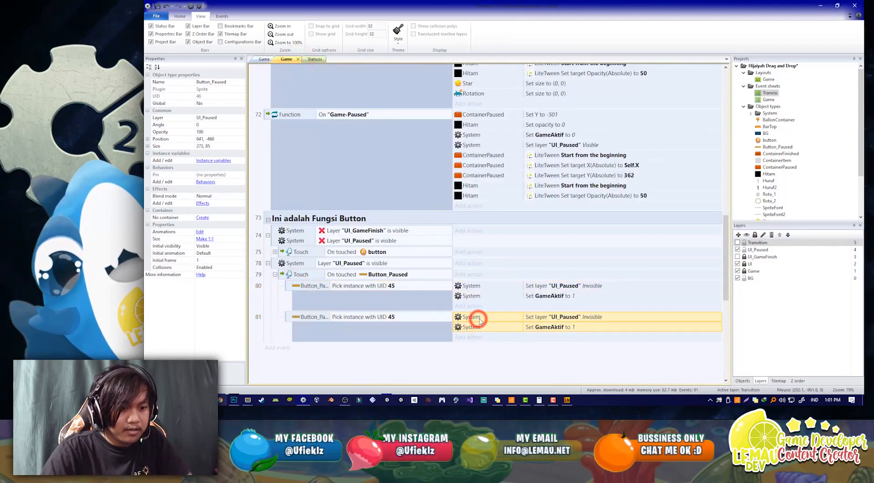
key(Delete)
- Add a System Wait action of 1.2 seconds to the duplicated Button_Paused sub-event
click(476, 317)
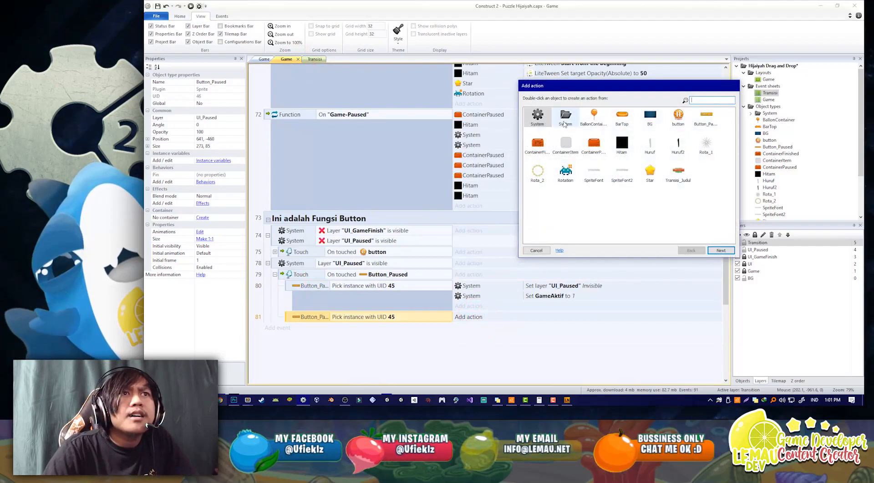
double_click(540, 117)
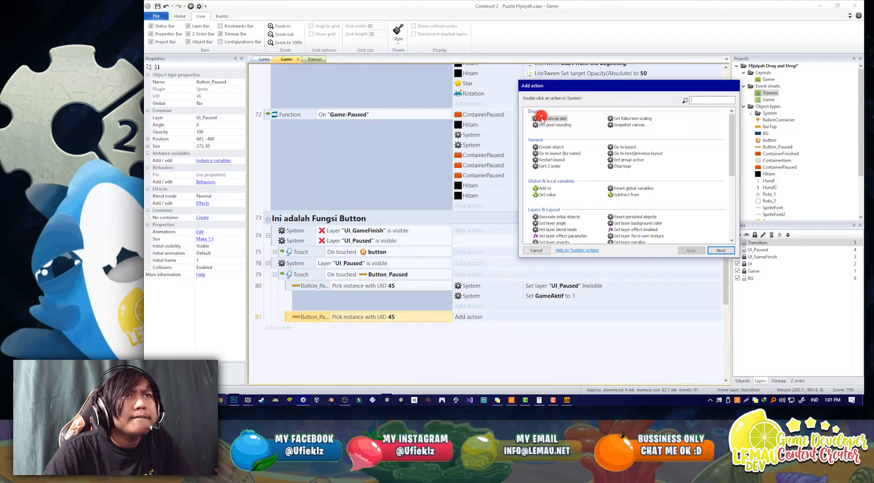
text(wait)
double_click(542, 118)
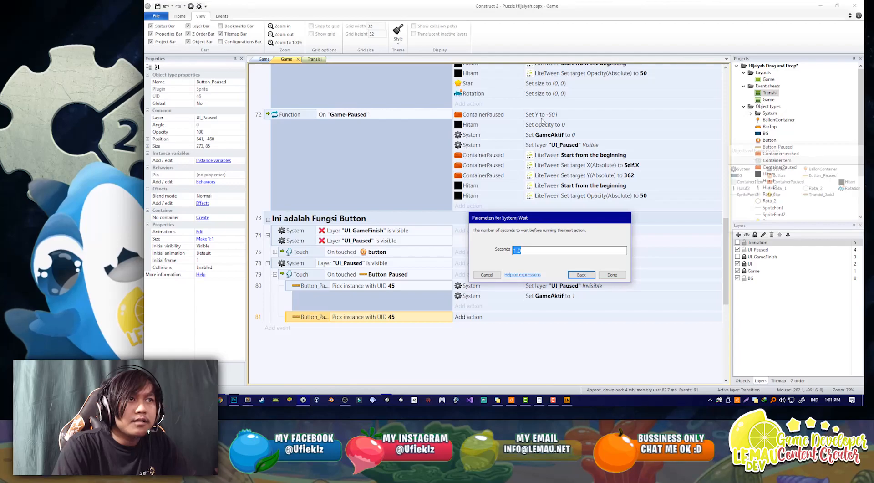
key(Return)
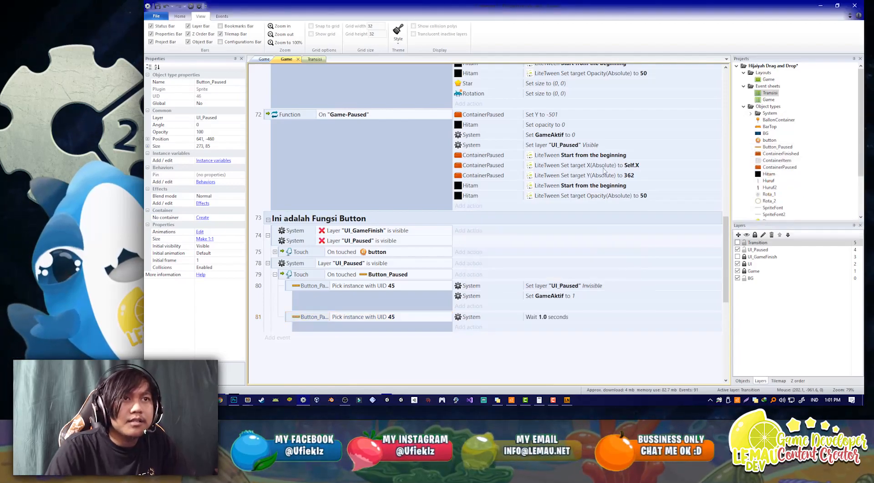
scroll(535, 325, up, 1)
double_click(486, 354)
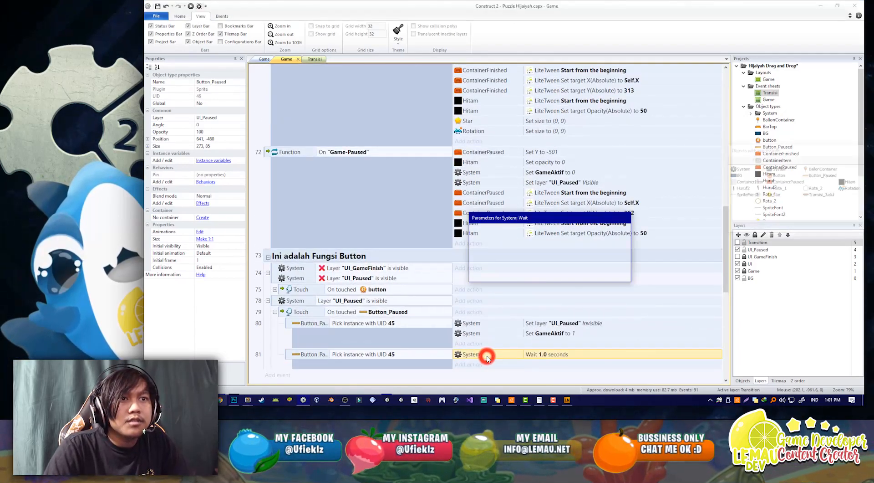
text(1.2)
key(Return)
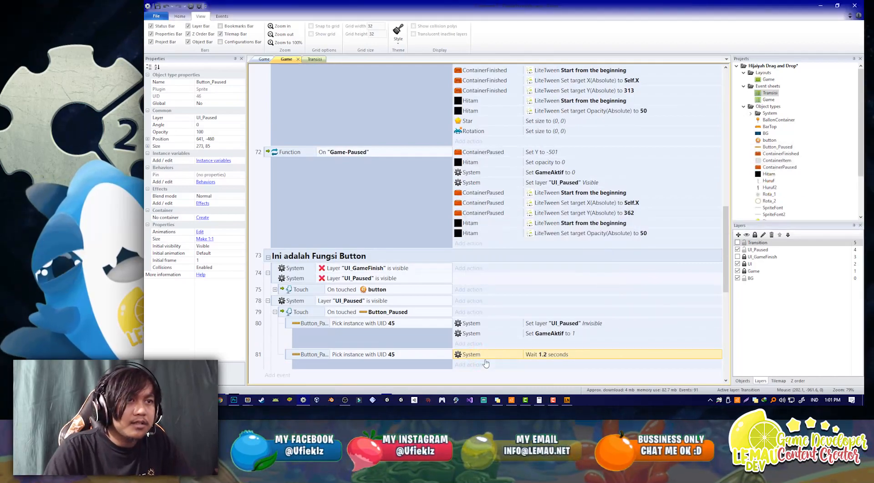
- Check the wait times of the "Fade-in" and "Fade-out" functions in the Transisi event sheet, and return to the Game event sheet
scroll(510, 319, up, 3)
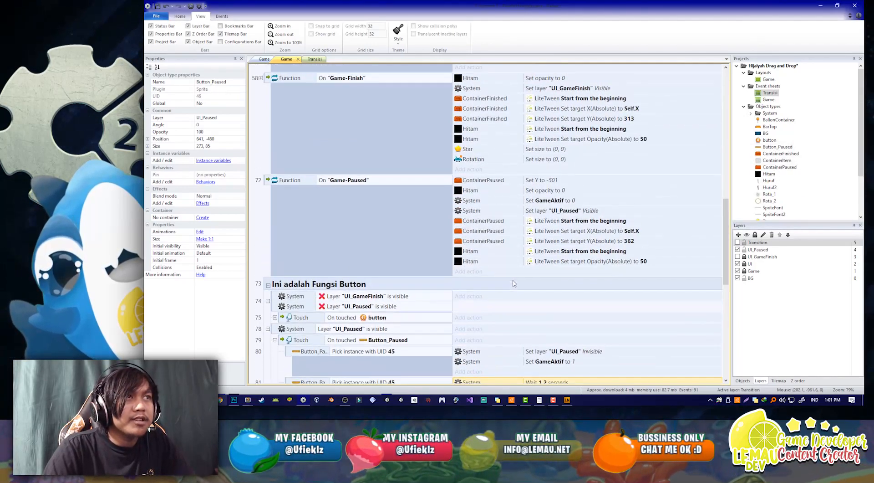
scroll(527, 291, up, 1)
click(315, 59)
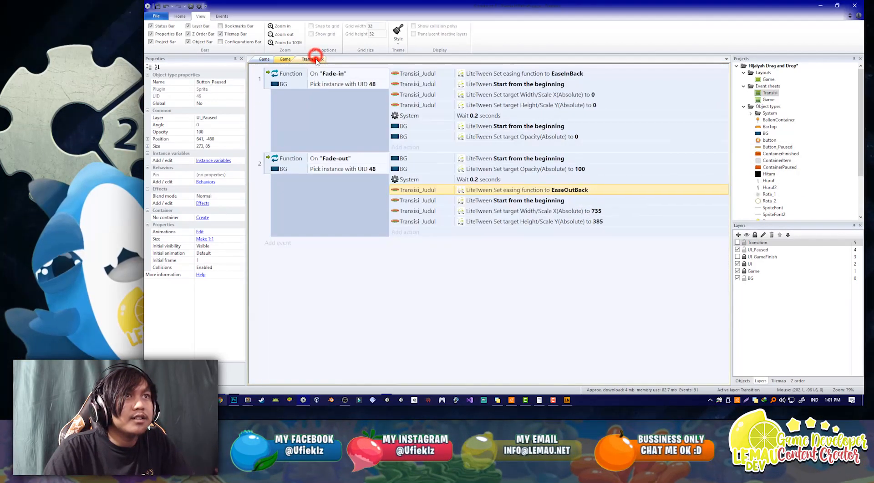
click(476, 117)
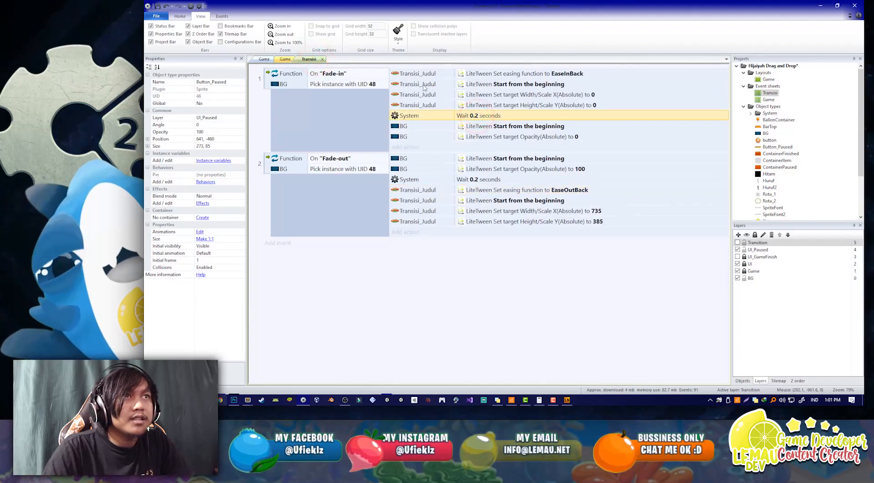
click(285, 59)
click(265, 59)
click(288, 59)
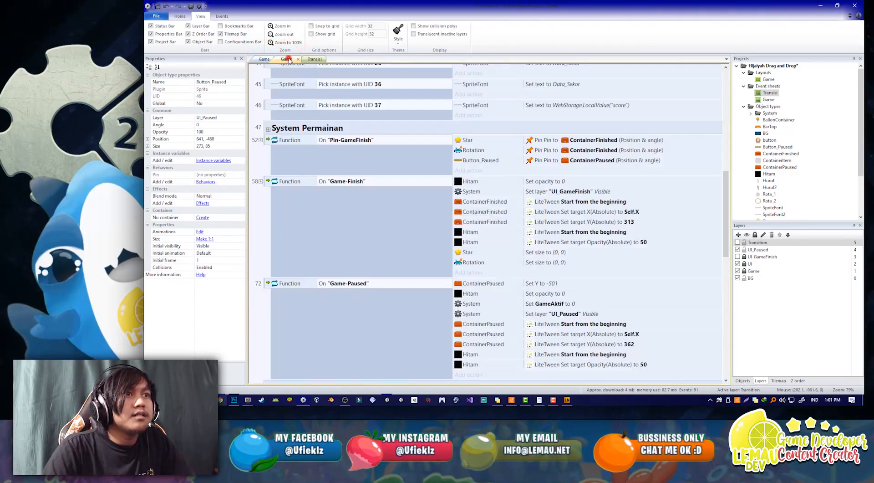
- Add a System "Go to layout" action targeting the Game layout after the wait in the duplicated sub-event
scroll(422, 164, down, 6)
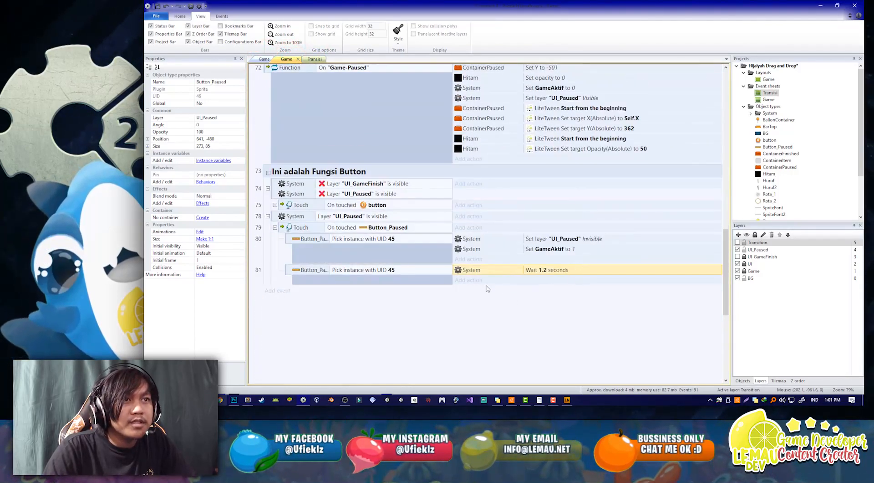
click(469, 280)
double_click(538, 116)
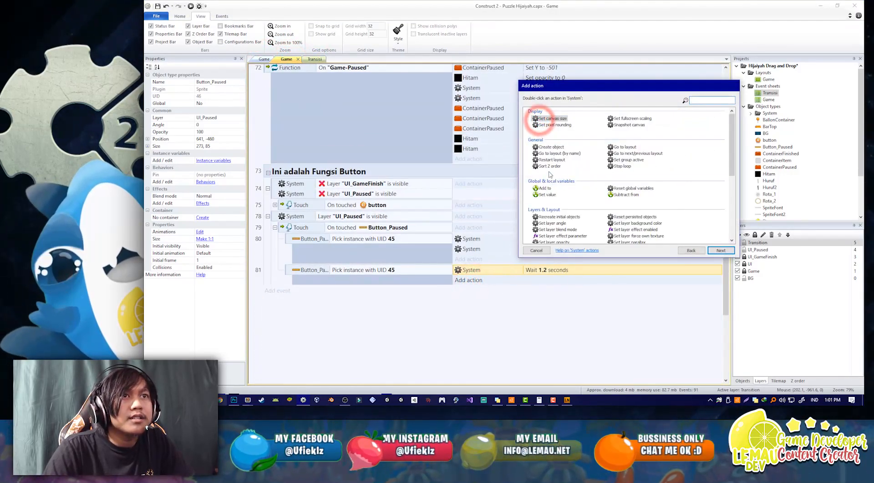
text(gl)
key(Return)
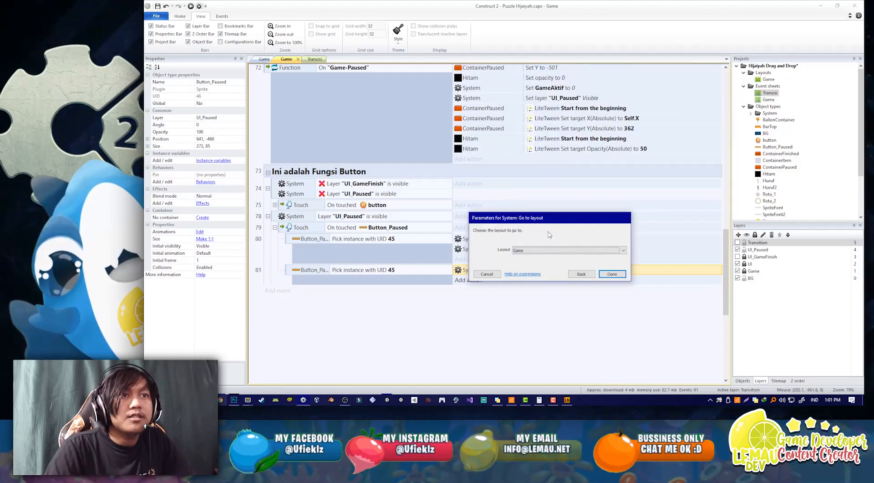
click(612, 273)
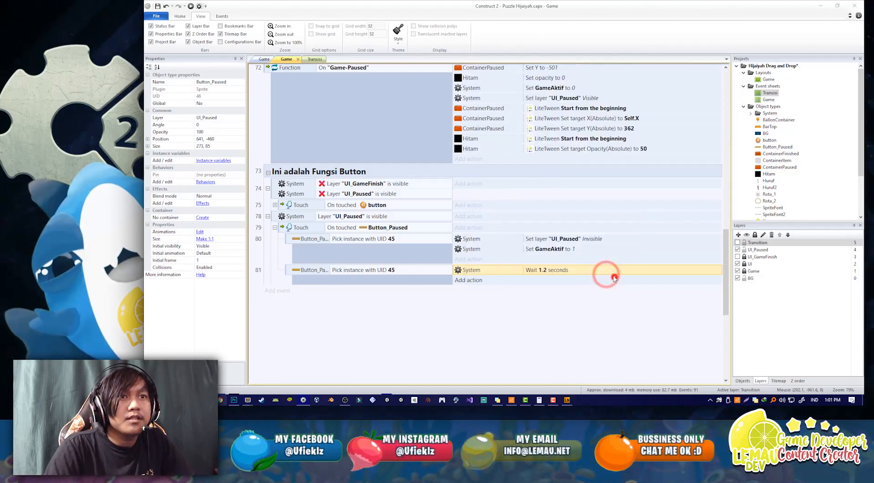
- Add a Function call to "Fade-out" in the duplicated sub-event and move it above the wait action
click(458, 289)
double_click(539, 114)
text(wa)
key(BackSpace)
key(BackSpace)
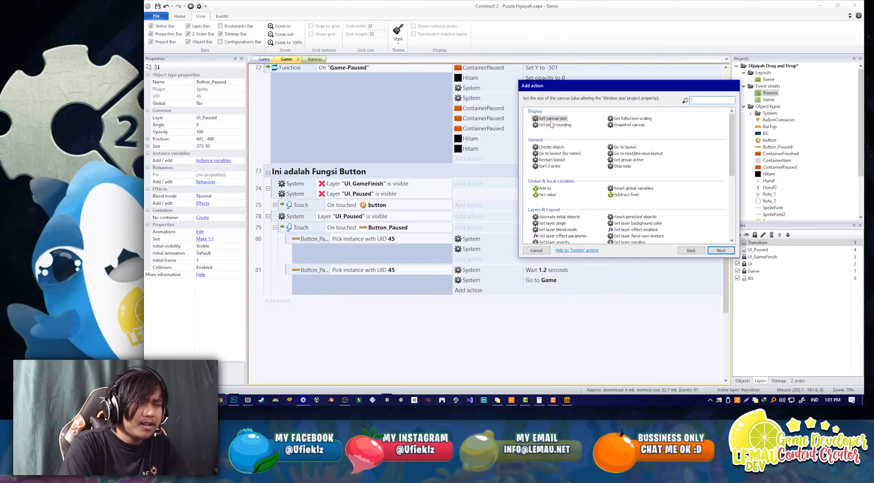
click(689, 251)
double_click(618, 117)
double_click(622, 118)
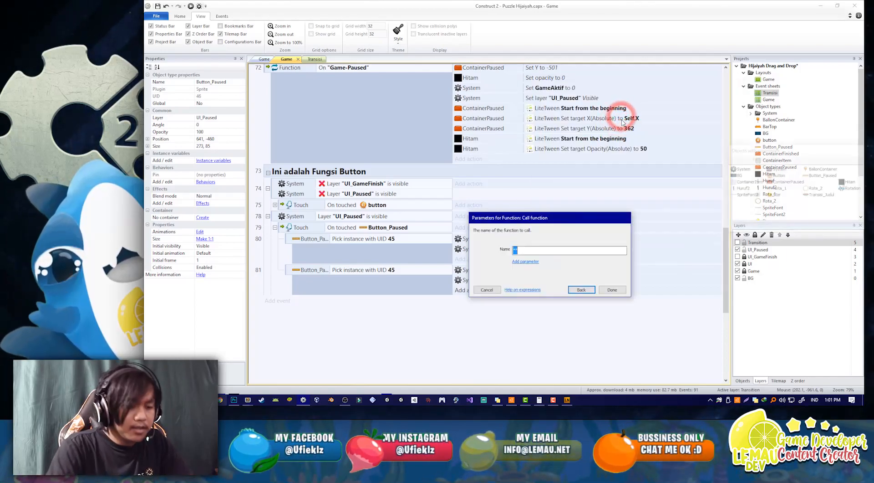
key(Down)
key(Down)
key(Down)
key(Down)
key(Up)
key(Return)
drag(479, 289, 475, 267)
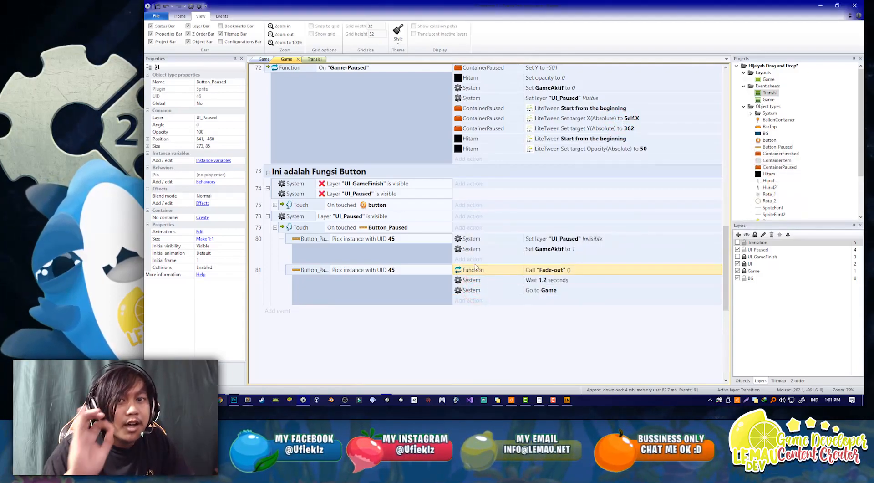
- Preview the game, open the pause menu to test the Restart button, and close the preview
click(190, 6)
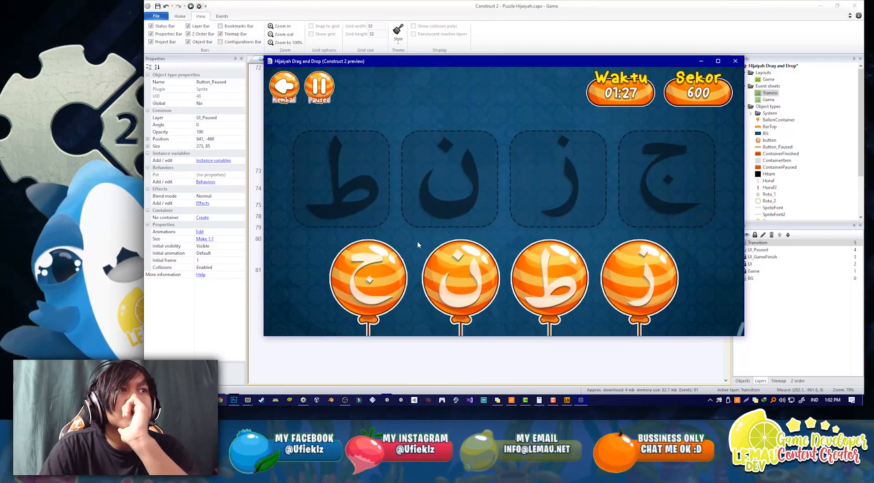
drag(360, 300, 677, 197)
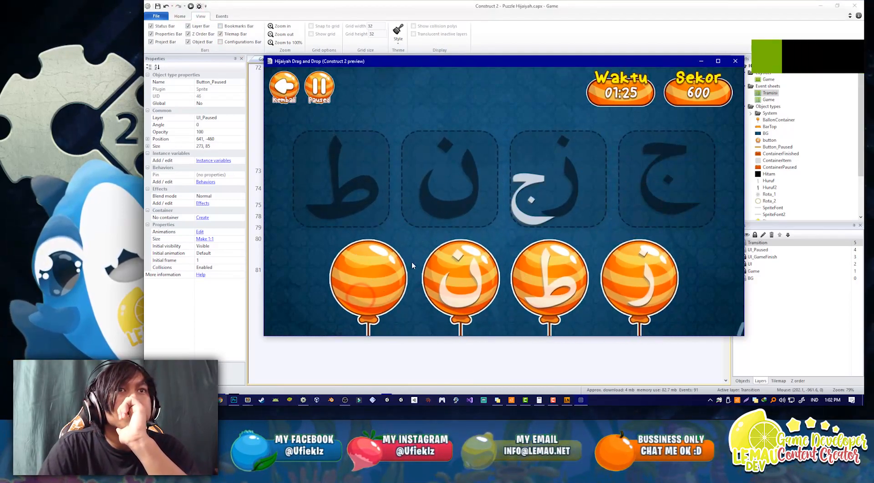
click(325, 89)
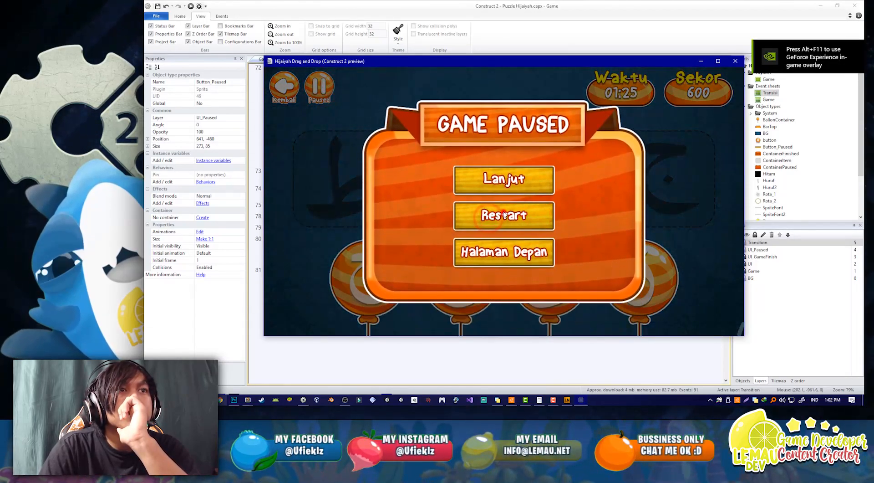
click(734, 62)
- Set the duplicated sub-event to pick the Restart button's UID, 46, after checking it in the Game layout
click(263, 60)
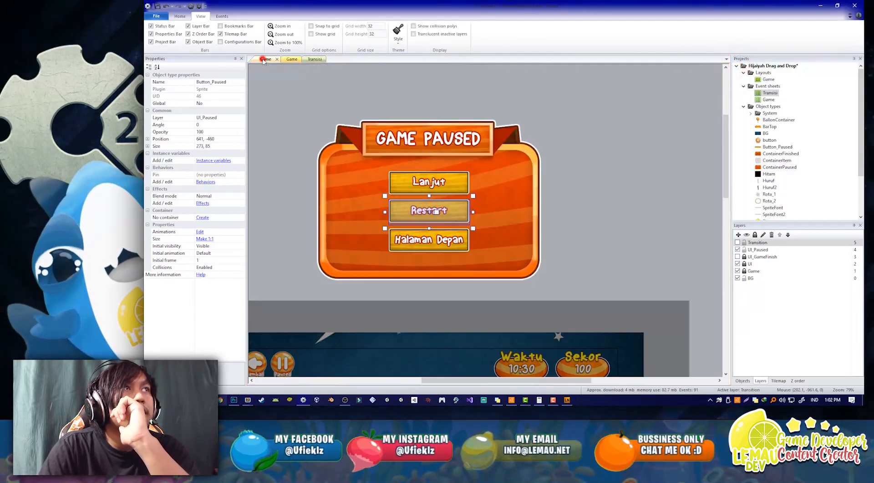
click(287, 60)
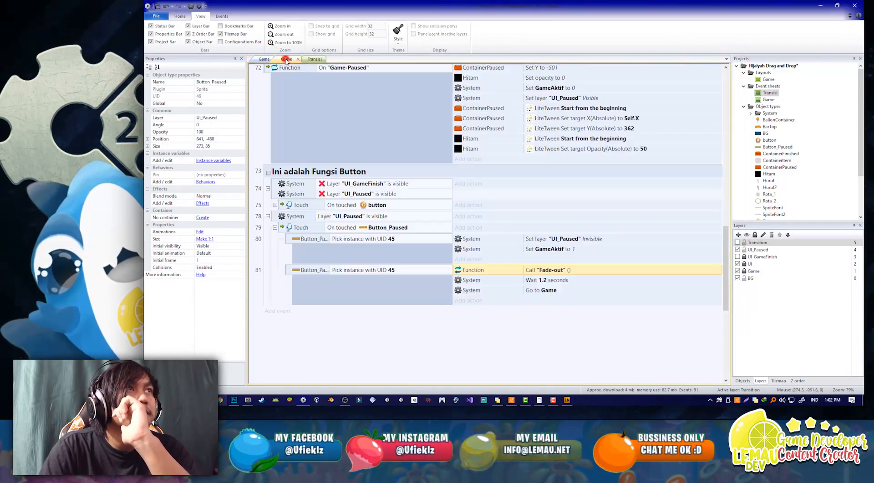
double_click(382, 270)
text(46)
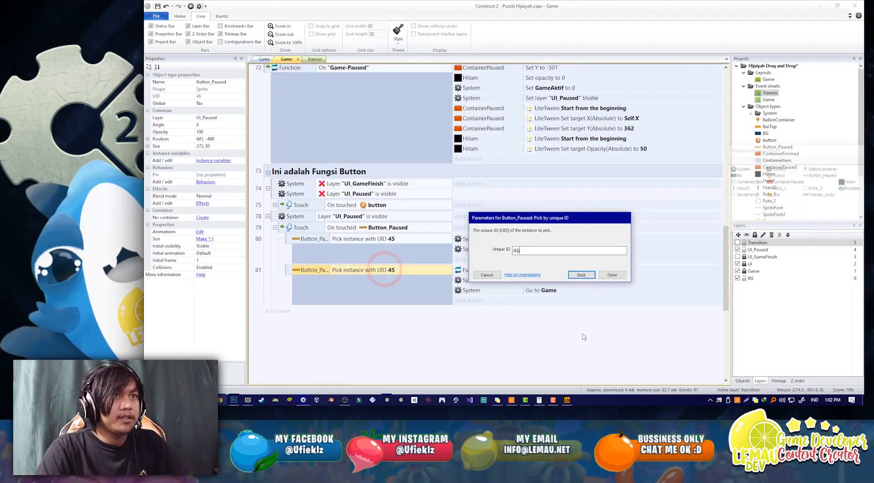
click(612, 275)
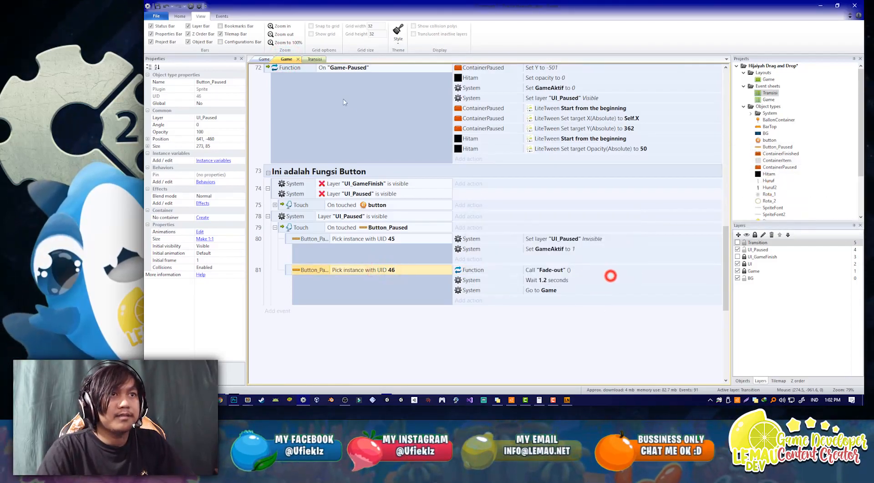
- Preview the game, place one letter in its matching slot, restart from the pause menu, and close the preview
click(188, 5)
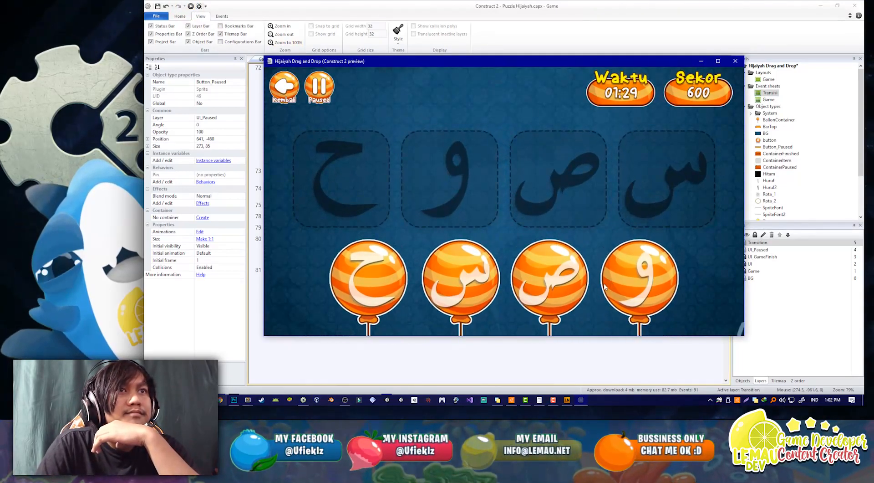
drag(580, 241, 566, 182)
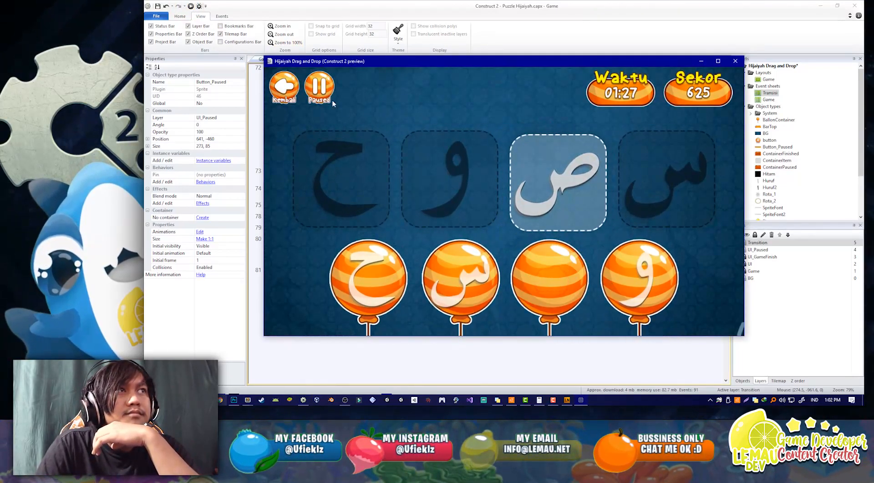
click(322, 89)
click(509, 212)
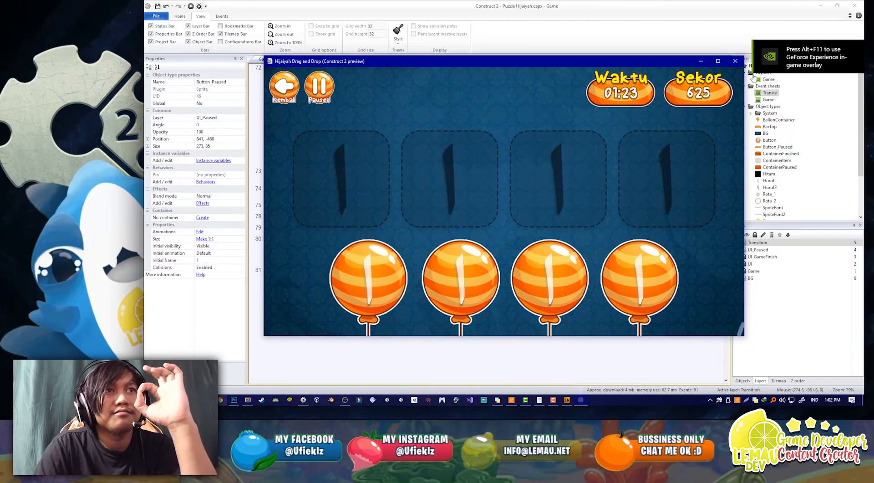
click(736, 60)
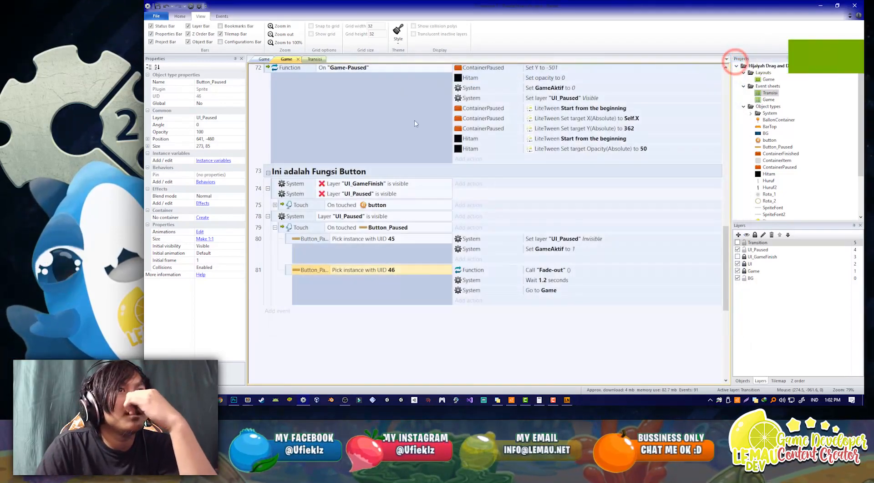
- Set the wait in the Restart button's sub-event to 2 seconds
double_click(546, 280)
click(530, 251)
key(BackSpace)
key(BackSpace)
key(BackSpace)
text(2)
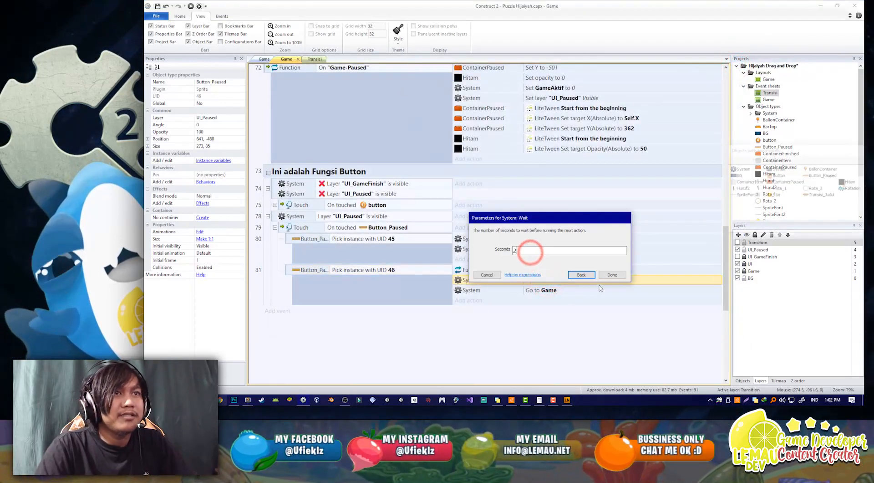
click(612, 275)
- Preview the game again to test the fade on restart with the 2-second wait, and close the preview
click(190, 7)
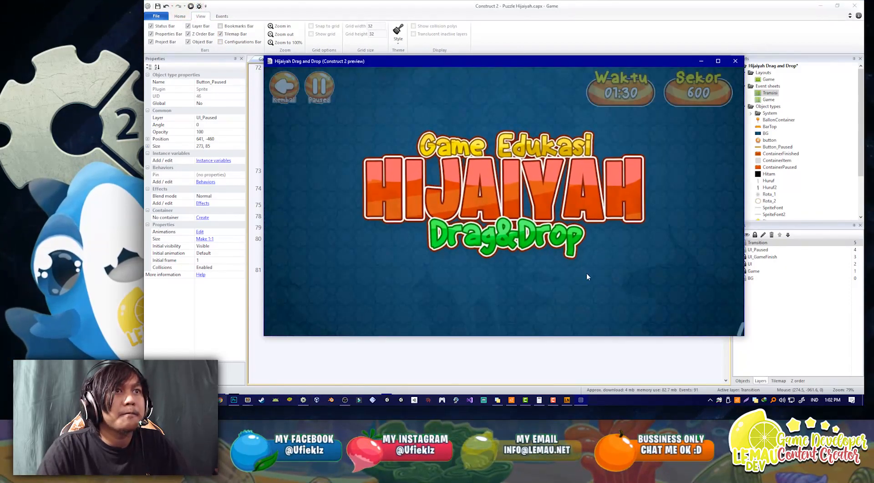
click(321, 87)
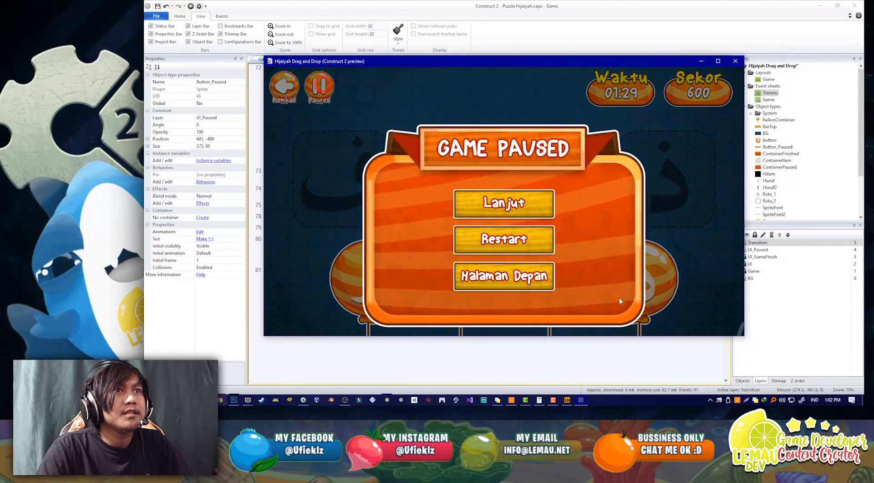
click(520, 210)
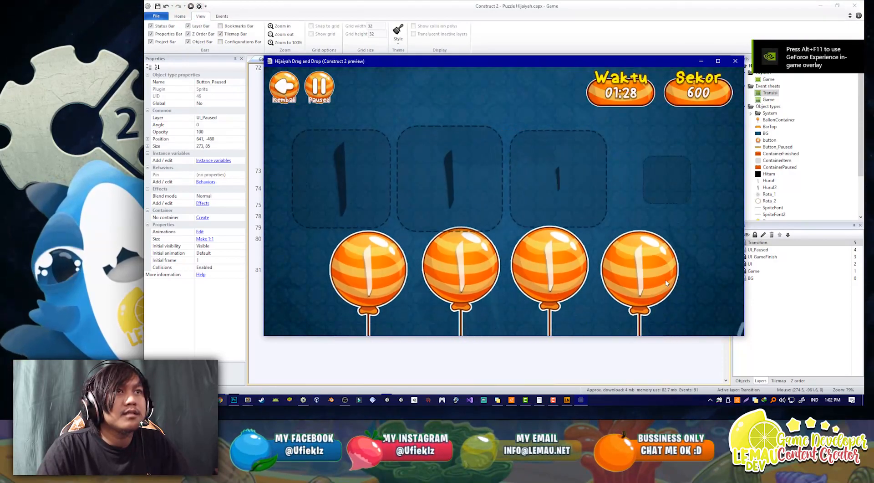
click(732, 63)
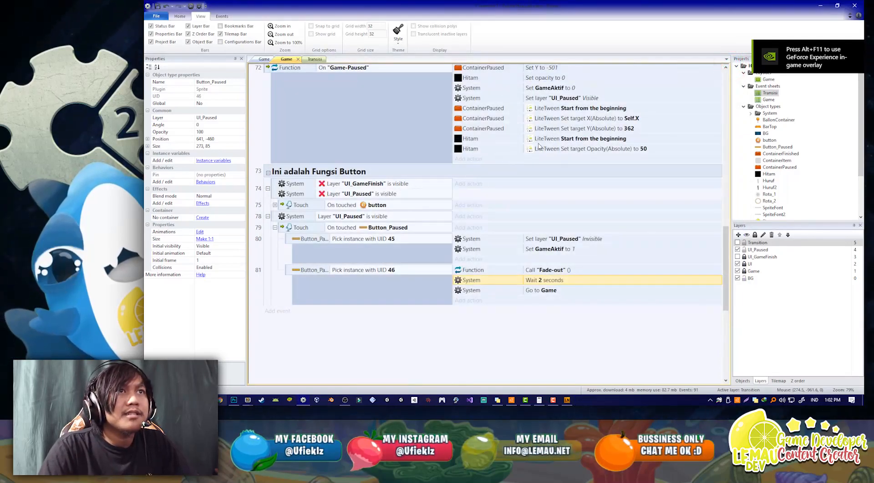
scroll(381, 229, up, 2)
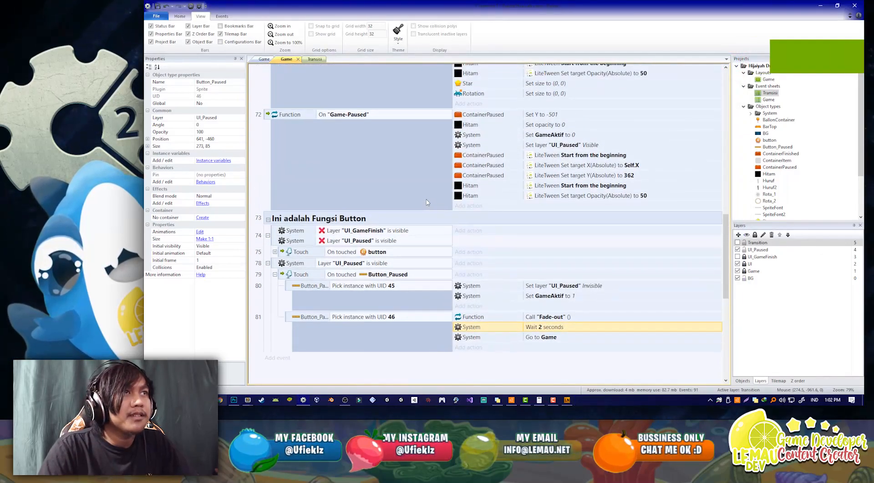
- Check the target width value of the Transisi_Judul tween in the "Fade-out" function of the Transisi event sheet
click(309, 58)
click(587, 211)
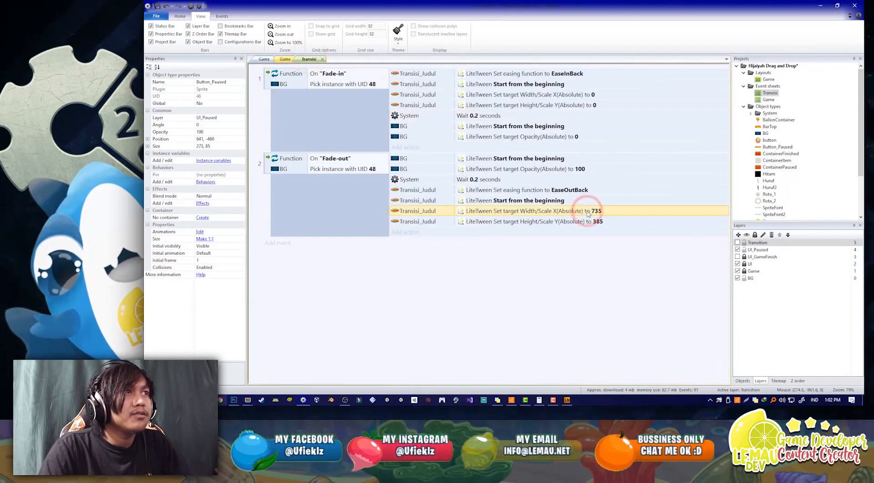
double_click(598, 212)
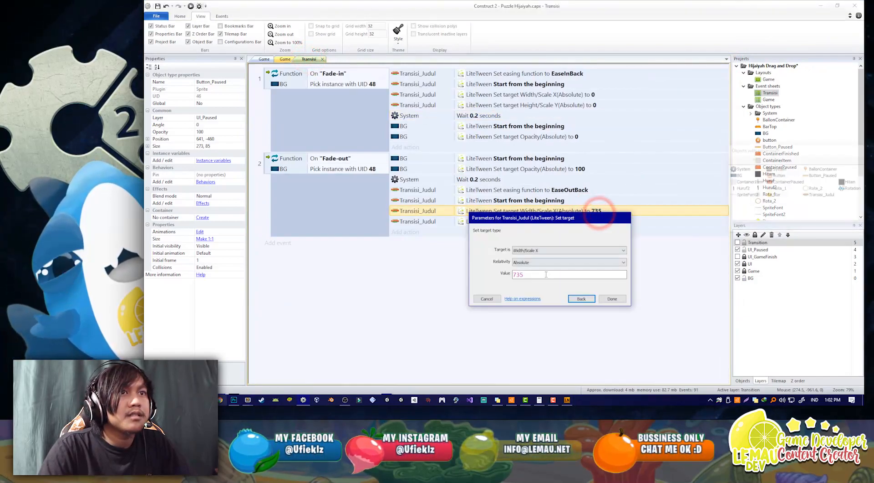
click(481, 301)
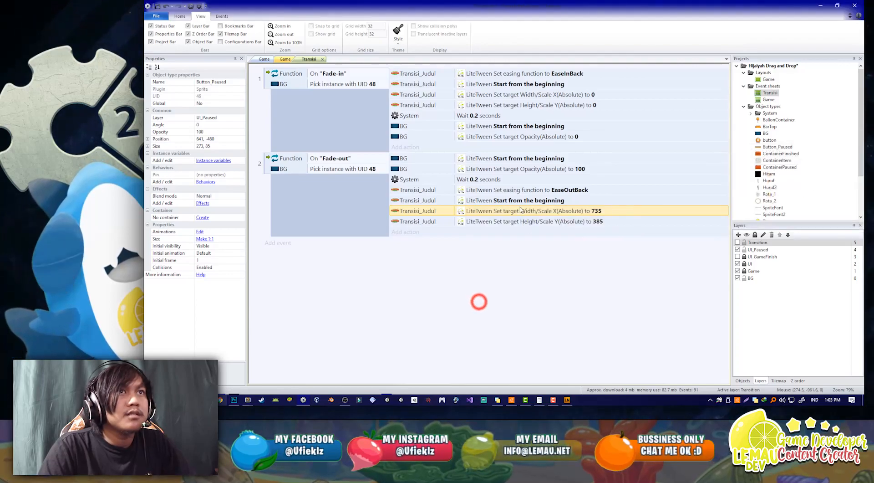
- Add a Set size action of 735 by 385 for Transisi_Judul as the first action of the "Fade-in" function
click(403, 147)
double_click(678, 173)
text(s)
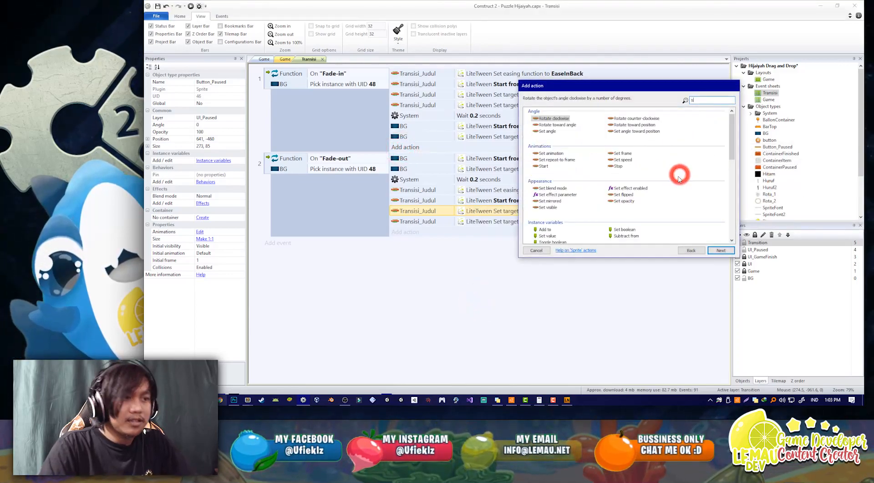
text(ize)
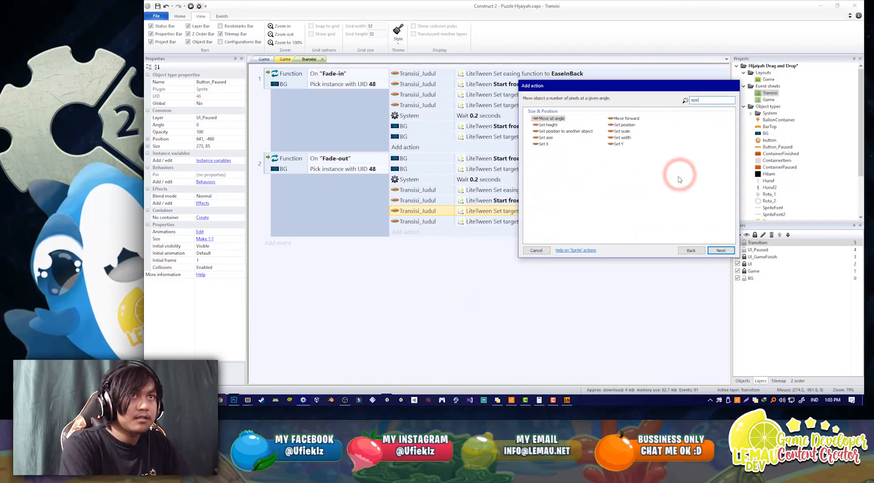
double_click(552, 132)
click(575, 284)
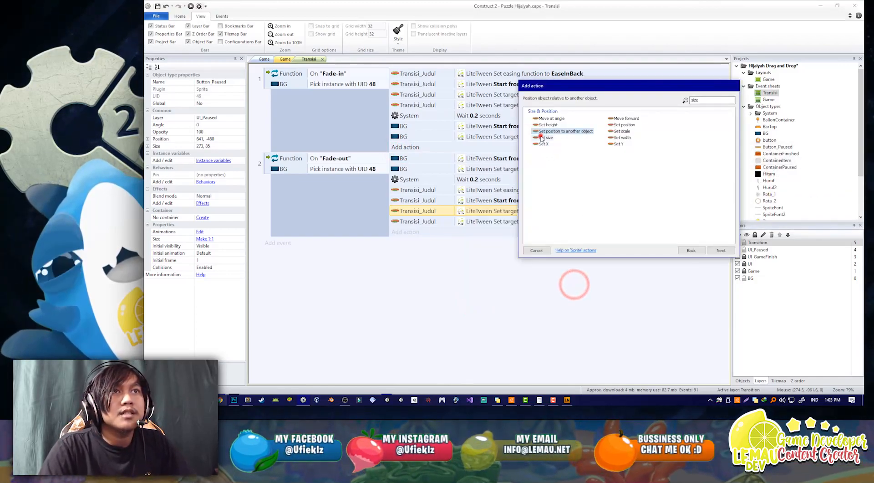
double_click(546, 137)
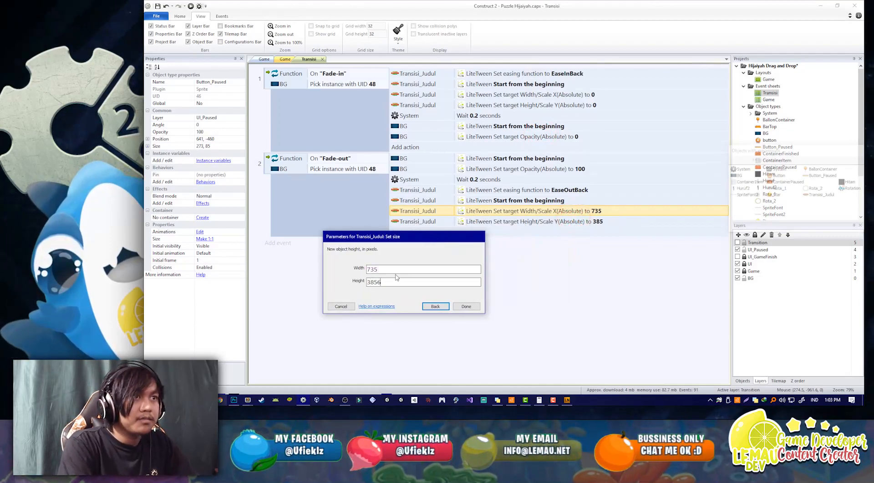
key(Return)
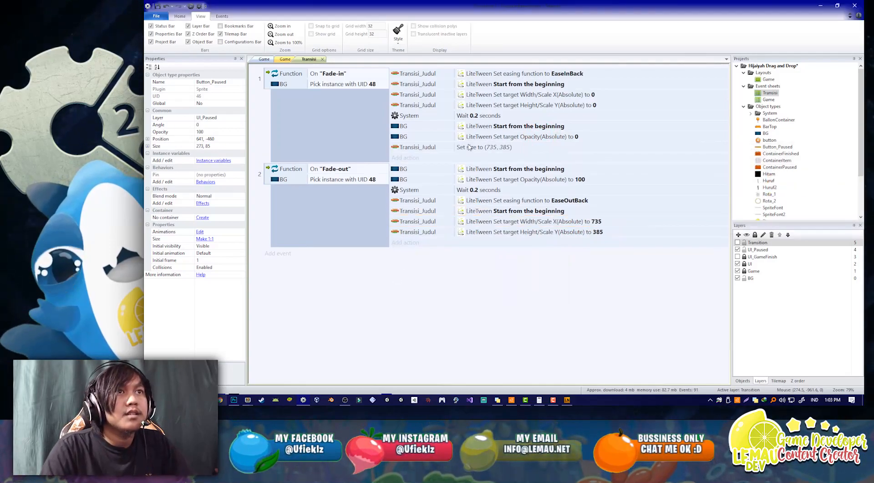
drag(464, 148, 460, 73)
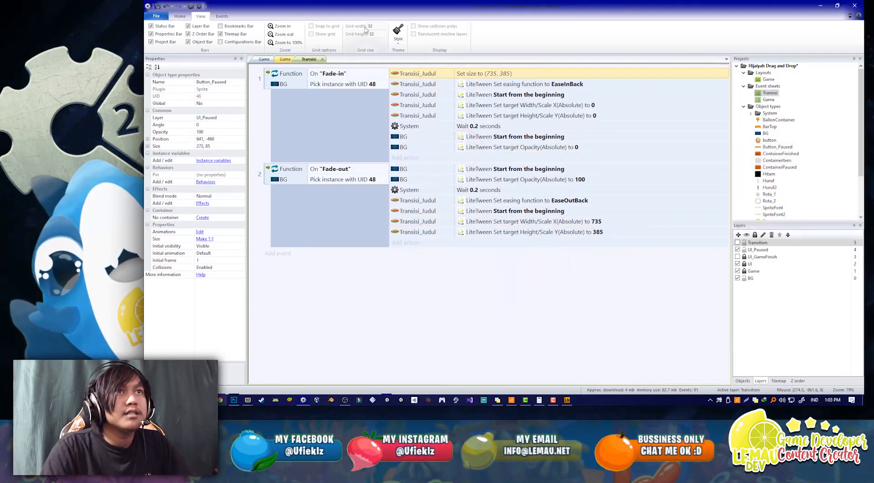
- Preview the game, pause it, restart from the pause menu, and close the preview
click(191, 6)
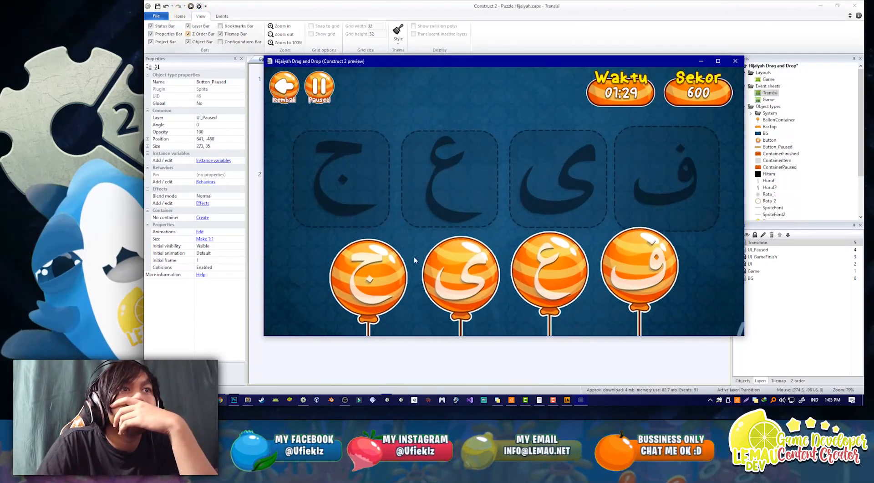
click(323, 84)
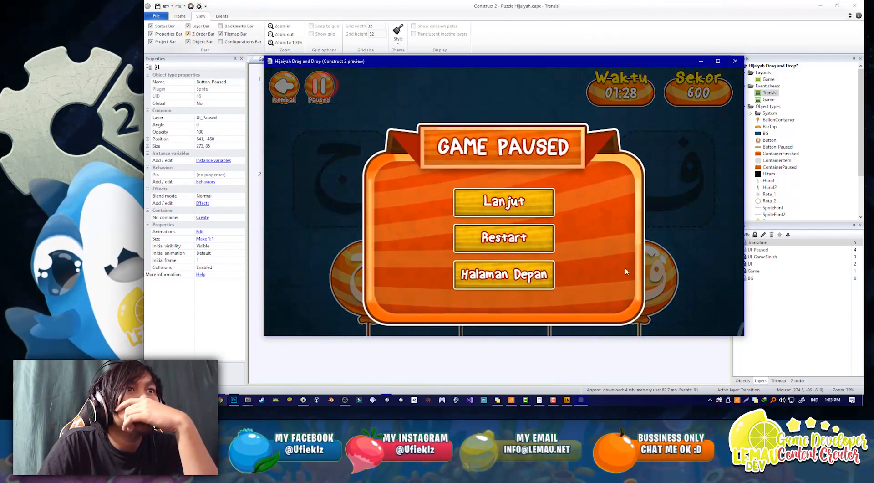
click(526, 217)
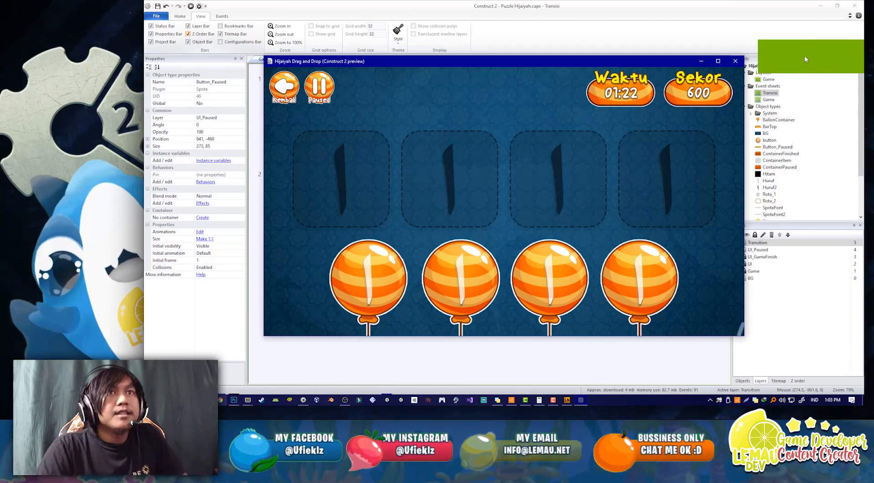
click(736, 61)
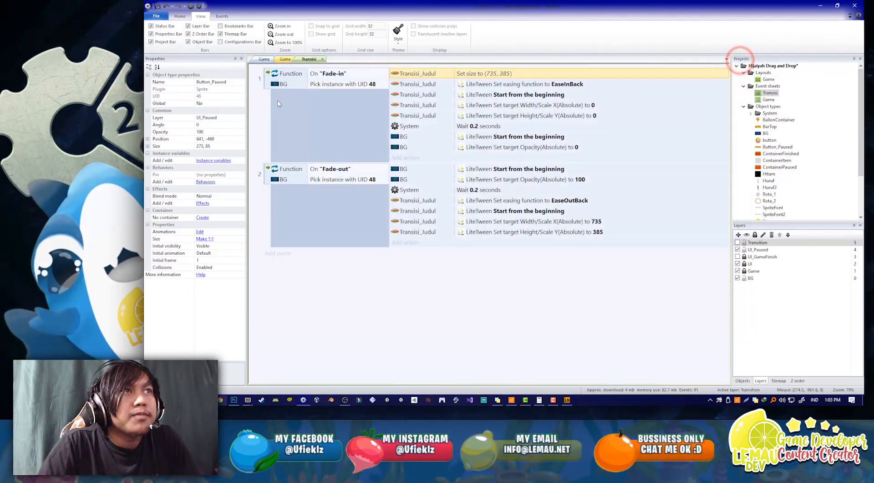
- Add an action setting Data_Sekor to 0 right after the "Fade-in" call in the Game sheet's On start of layout event
click(280, 60)
drag(725, 246, 722, 103)
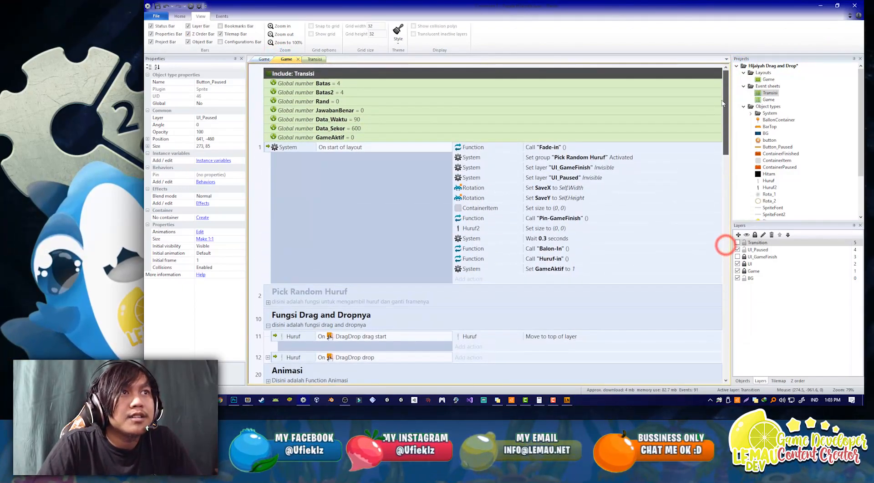
click(473, 279)
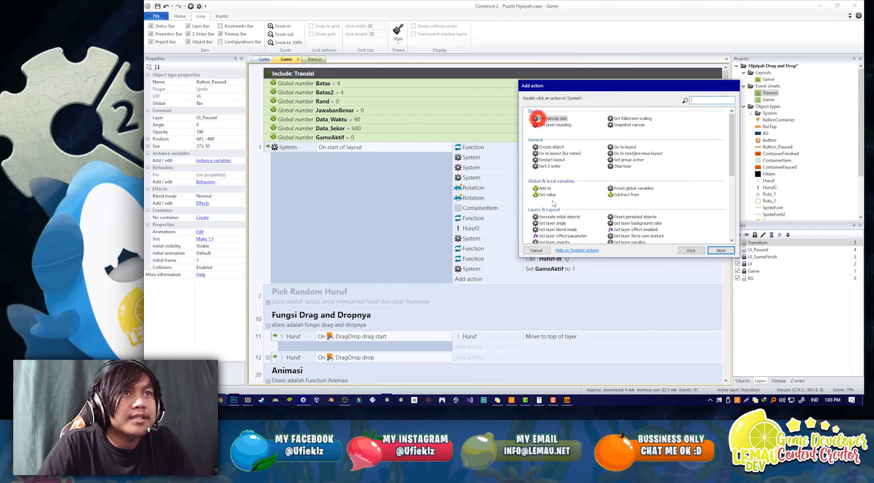
double_click(546, 194)
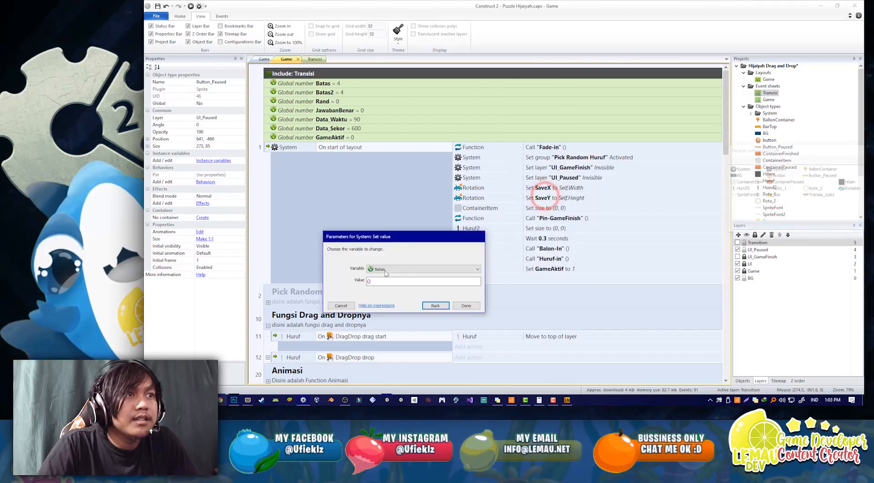
click(385, 271)
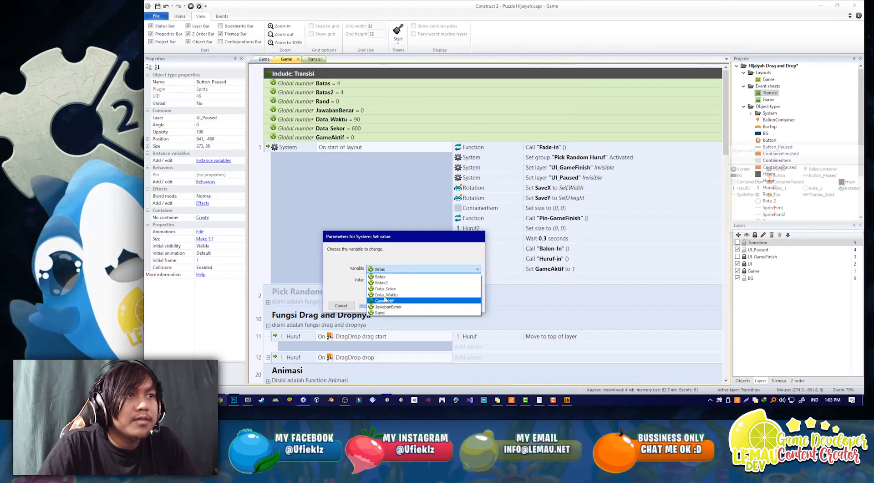
click(385, 289)
click(465, 305)
click(474, 278)
- Duplicate the Data_Sekor action and make the copy set Data_Waktu to 90
drag(494, 158, 497, 164)
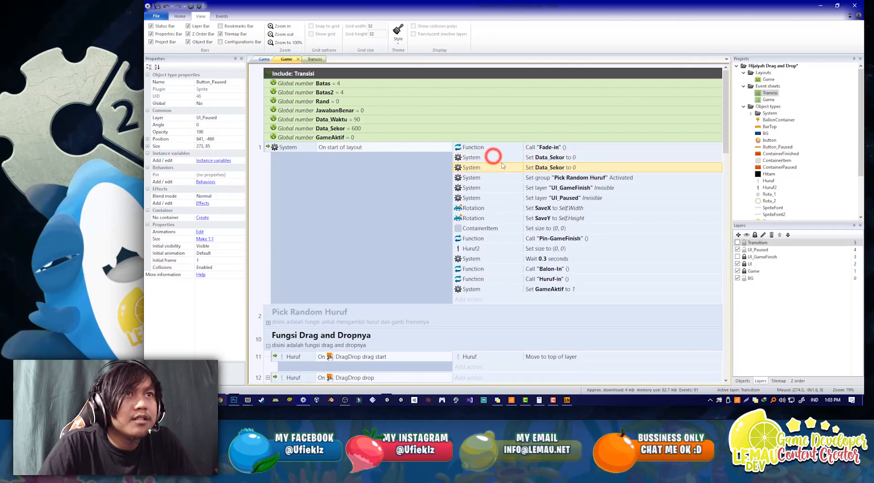
double_click(539, 167)
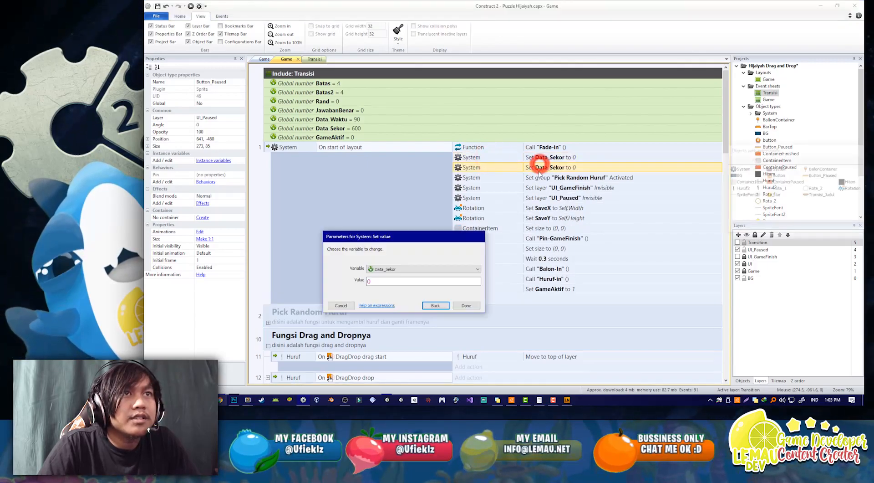
click(413, 270)
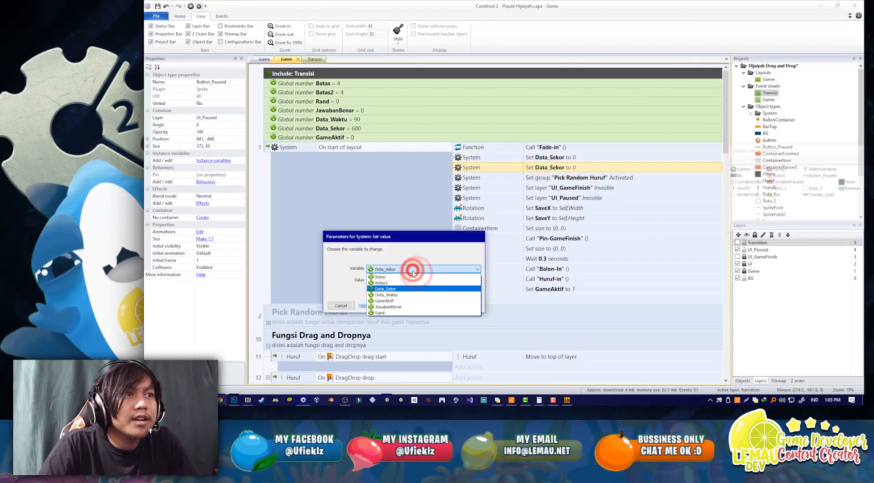
click(388, 294)
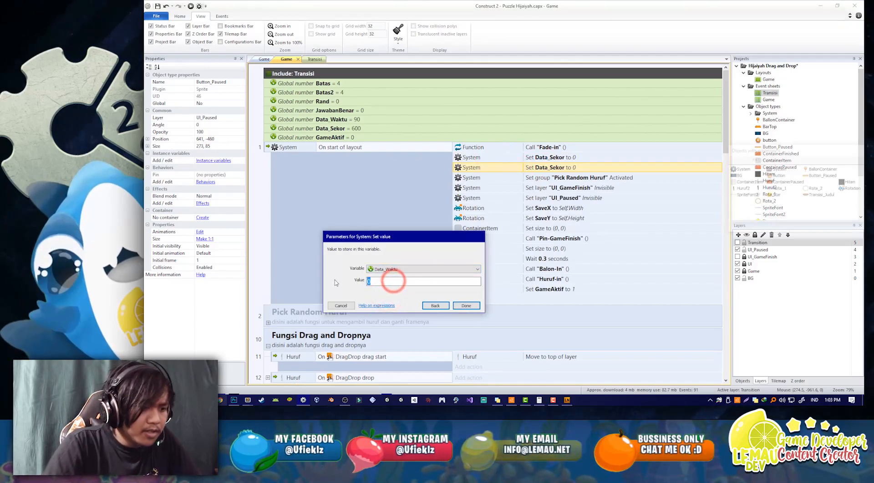
text(90)
key(Return)
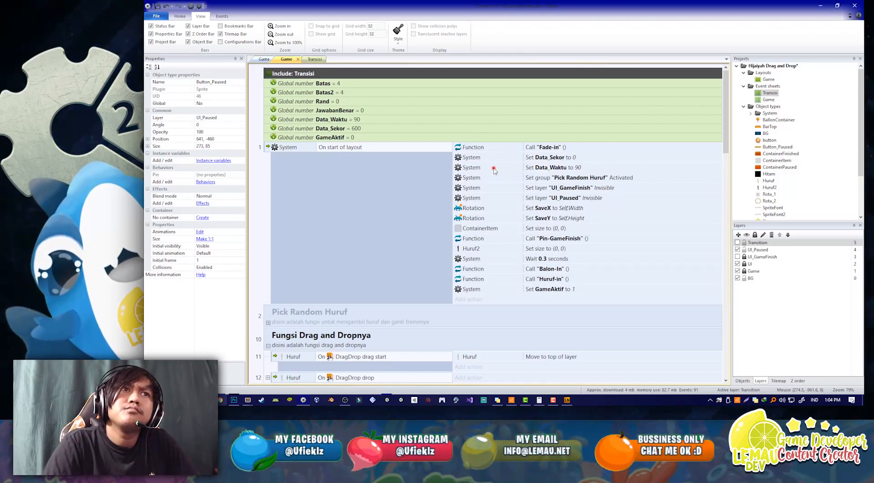
- Duplicate the Data_Waktu action and make the copy set Batas to 4
key(ctrl+c)
key(ctrl+v)
double_click(556, 178)
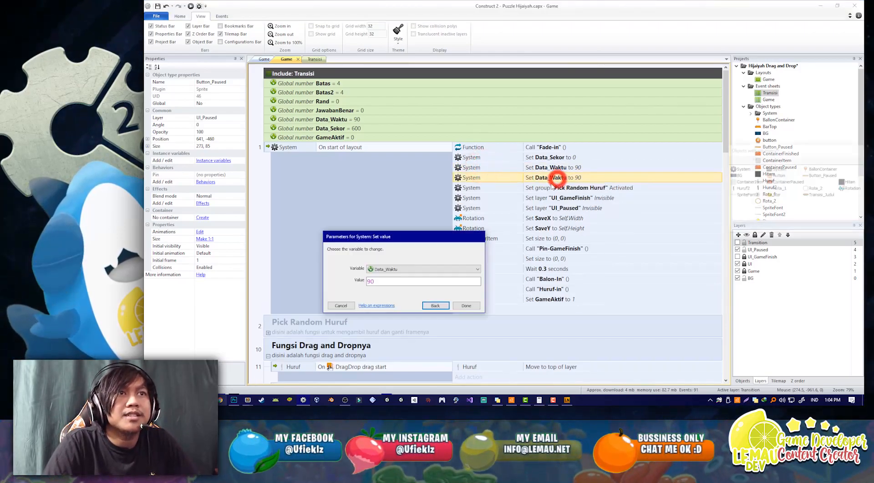
click(385, 269)
click(382, 277)
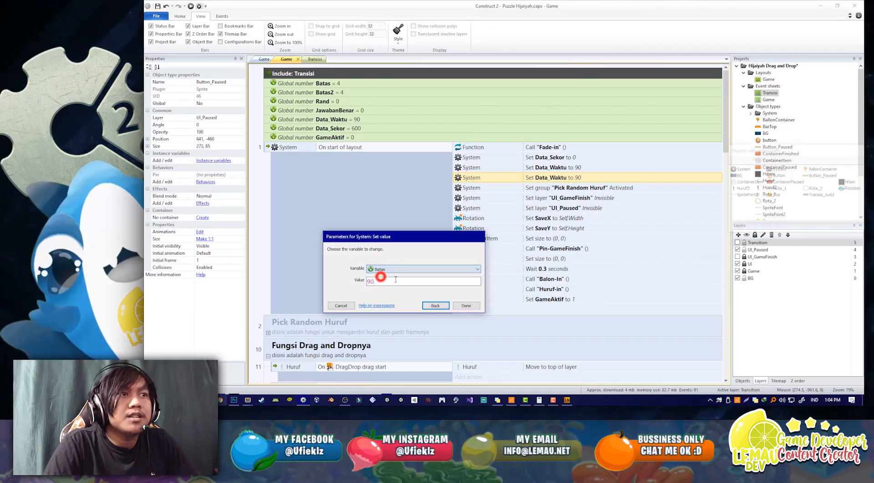
text(4)
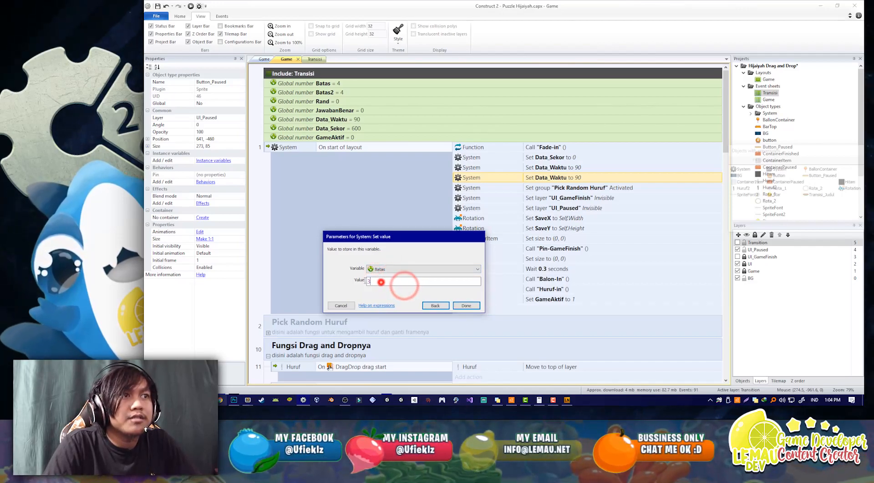
click(468, 304)
- Duplicate the Batas action and make the copy set Batas2 to 4
click(560, 177)
key(ctrl+c)
key(ctrl+v)
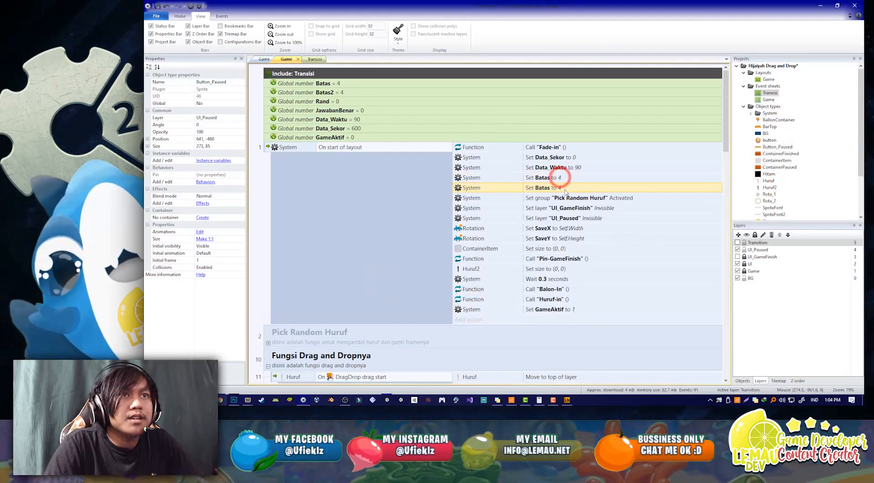
double_click(564, 189)
click(386, 269)
click(381, 281)
click(454, 304)
- Expand the Pick Random Huruf group and add a blank sub-event directly under its Trigger once event
scroll(301, 226, down, 5)
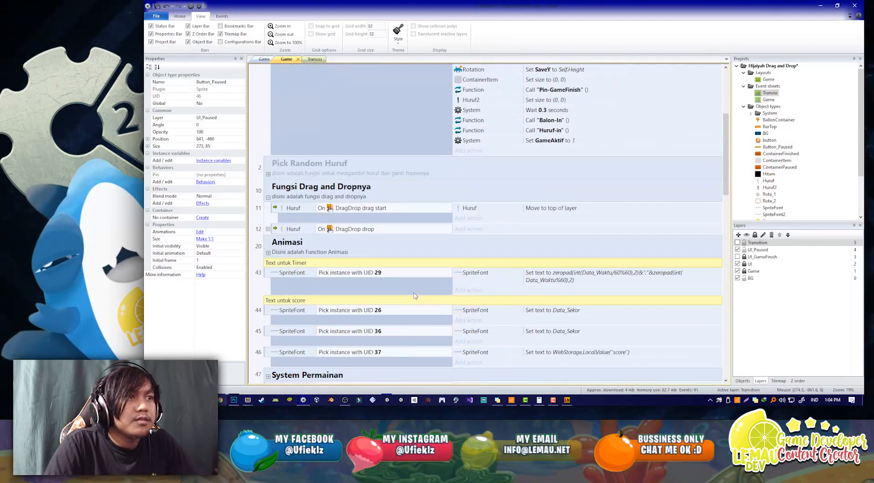
click(268, 127)
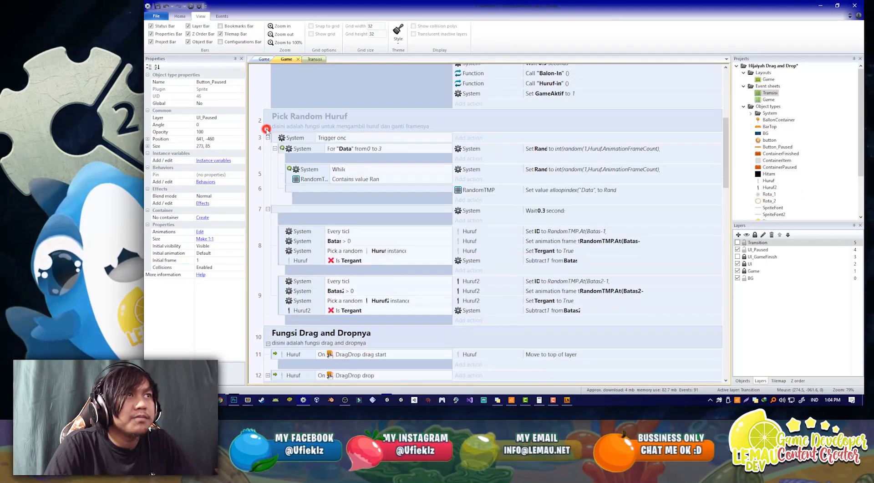
click(287, 120)
key(b)
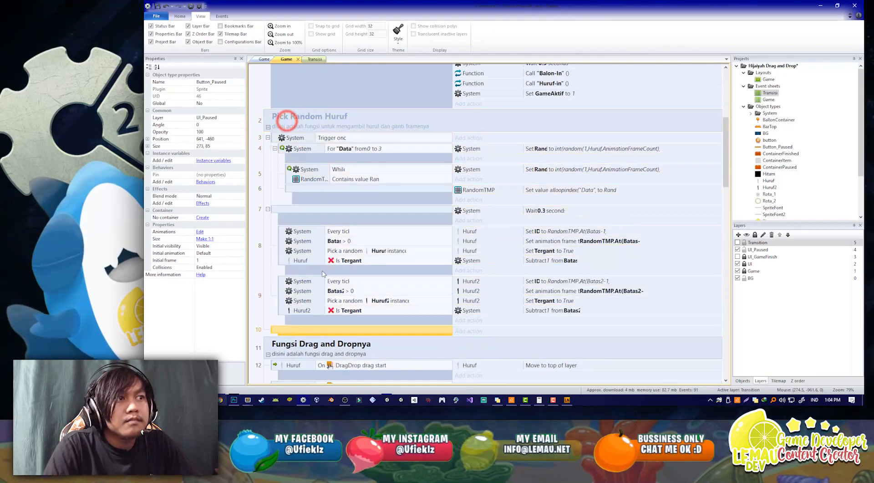
drag(308, 330, 451, 139)
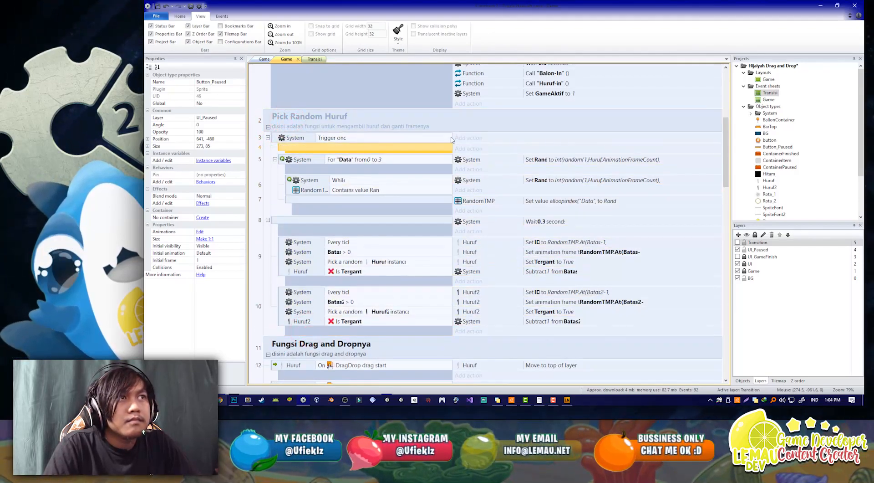
drag(294, 140, 295, 148)
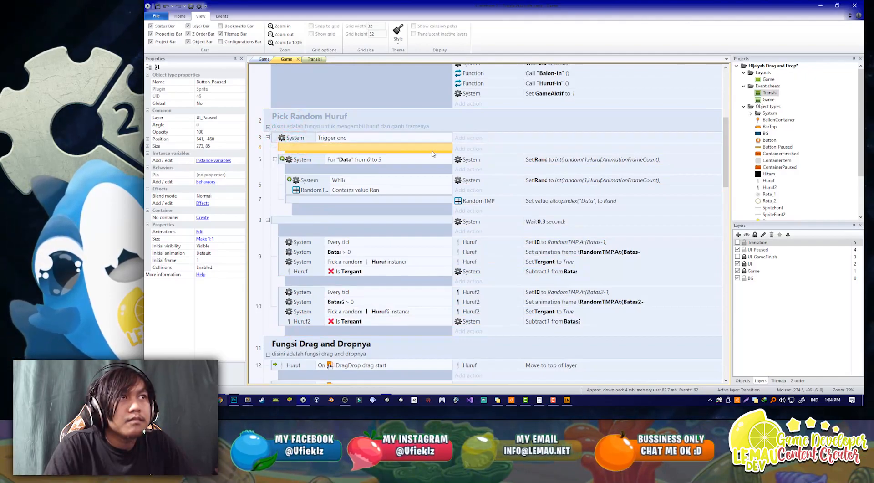
- Copy the Batas and Batas2 actions from On start of layout into the Trigger once event of Pick Random Huruf
click(466, 139)
click(536, 250)
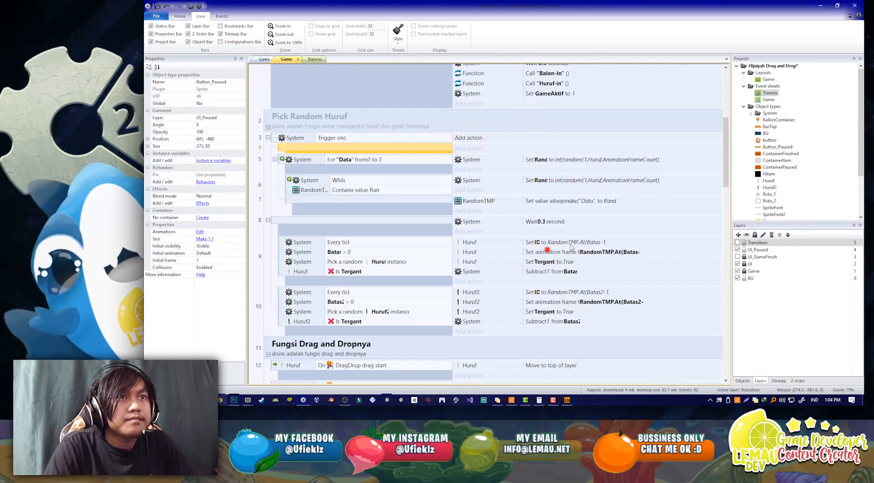
click(726, 172)
click(501, 178)
ctrl+click(500, 184)
scroll(499, 185, down, 1)
key(ctrl+c)
click(447, 306)
key(ctrl+v)
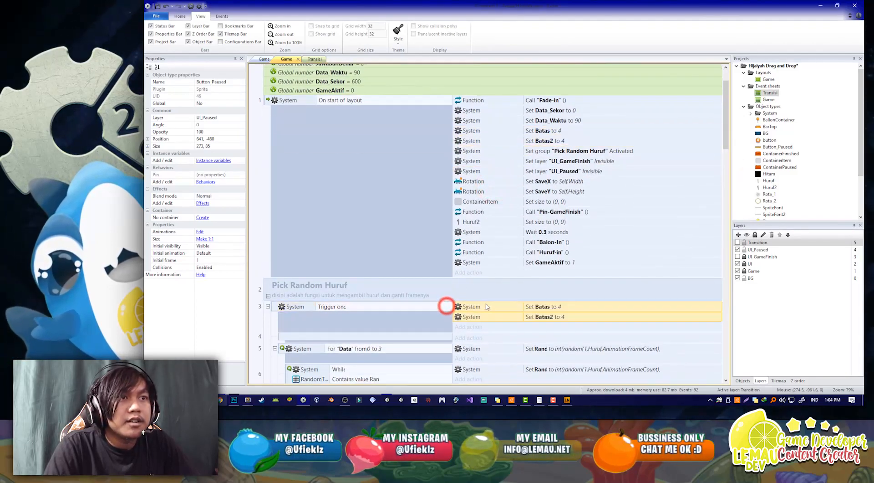
- Preview the game and place all four letters in their matching slots
click(190, 6)
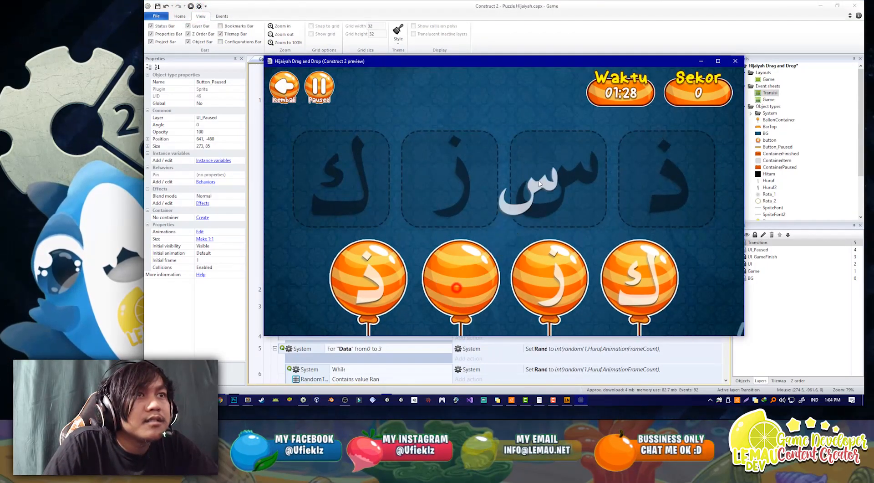
drag(536, 186, 544, 187)
drag(550, 280, 453, 182)
drag(656, 286, 356, 190)
drag(373, 290, 680, 200)
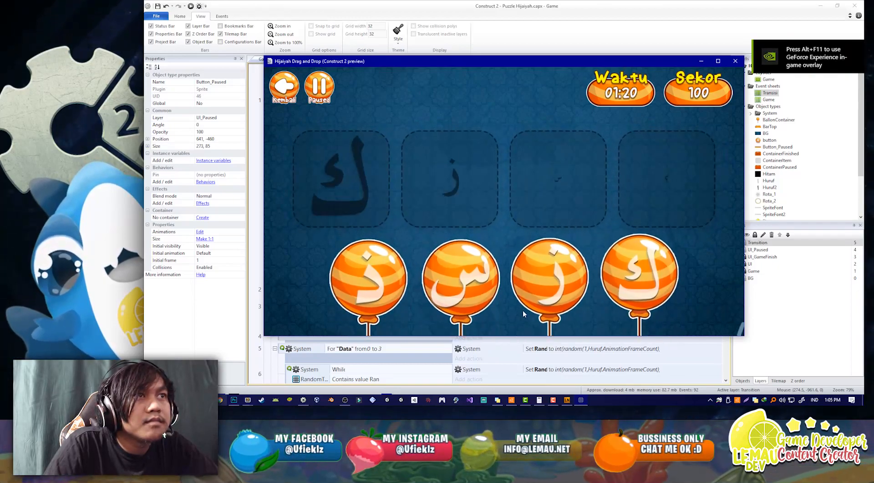
- Place the second round's four letters in their matching slots in the running preview
drag(556, 296, 453, 192)
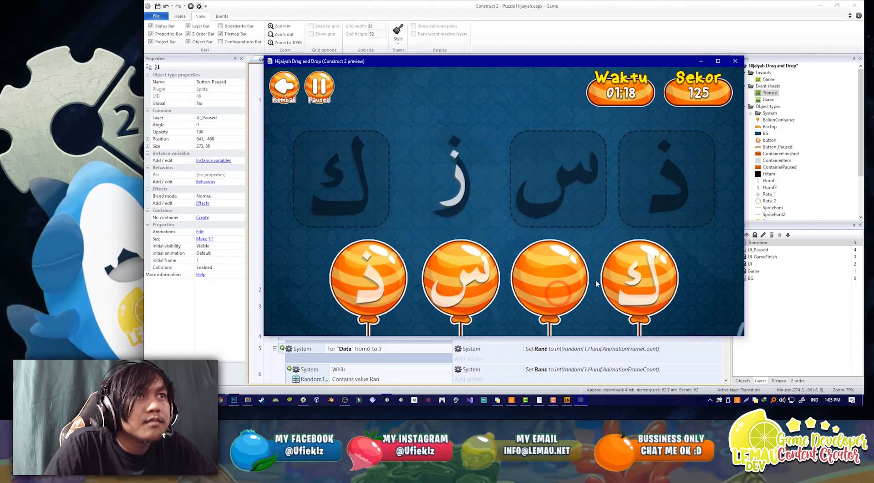
drag(461, 279, 558, 185)
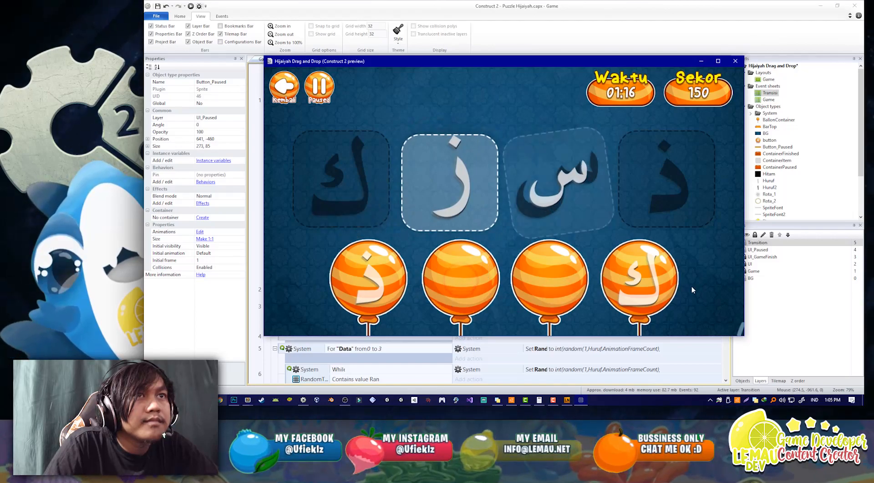
drag(492, 200, 341, 182)
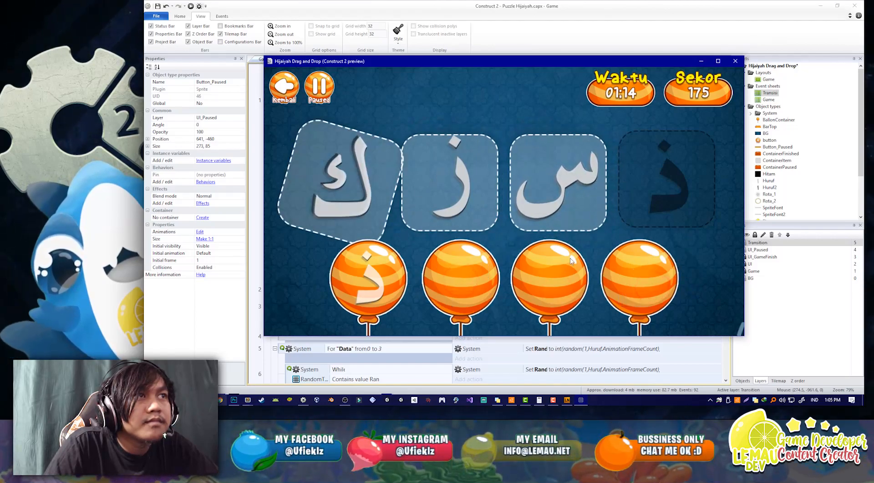
drag(369, 275, 720, 238)
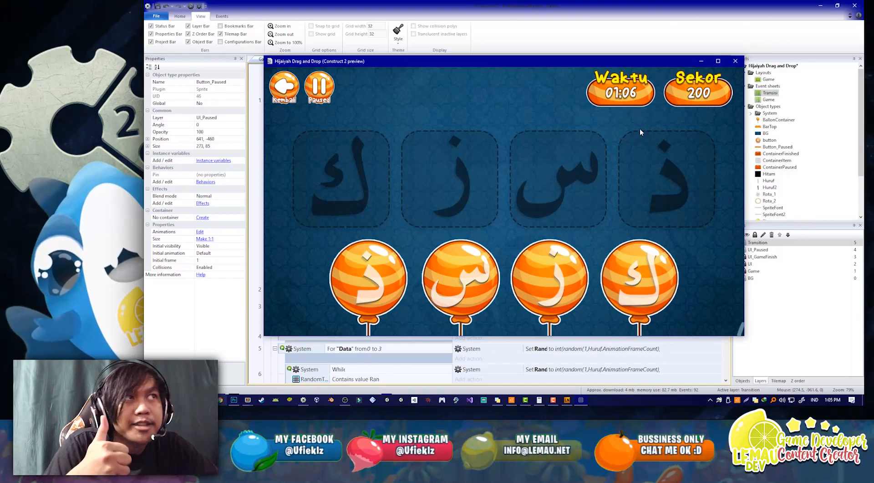
- Pause the previewed game, restart it from the pause menu and close the preview
click(326, 97)
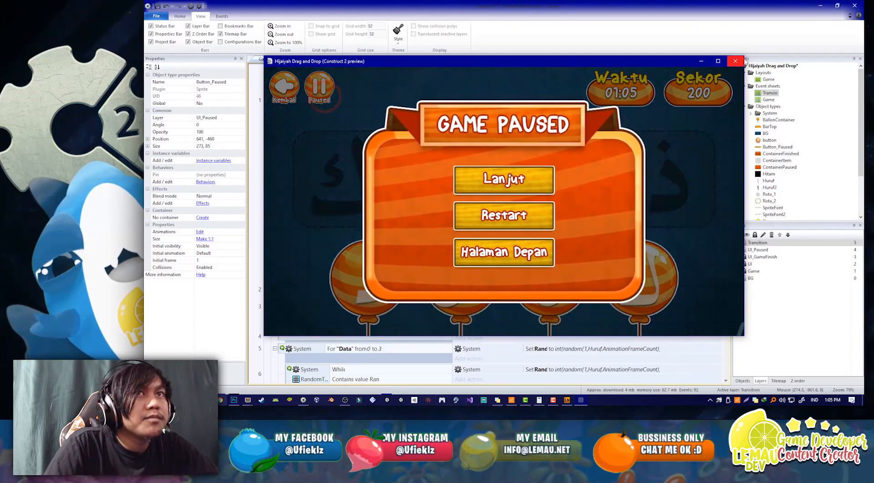
click(525, 216)
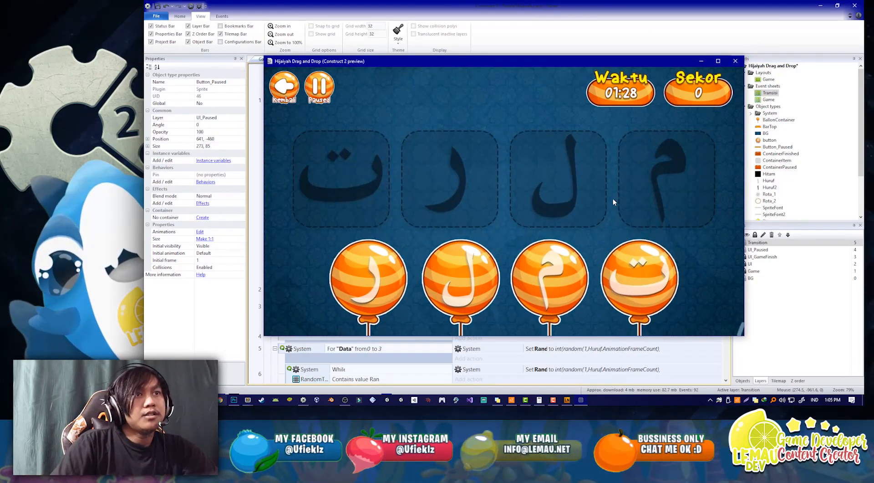
click(734, 62)
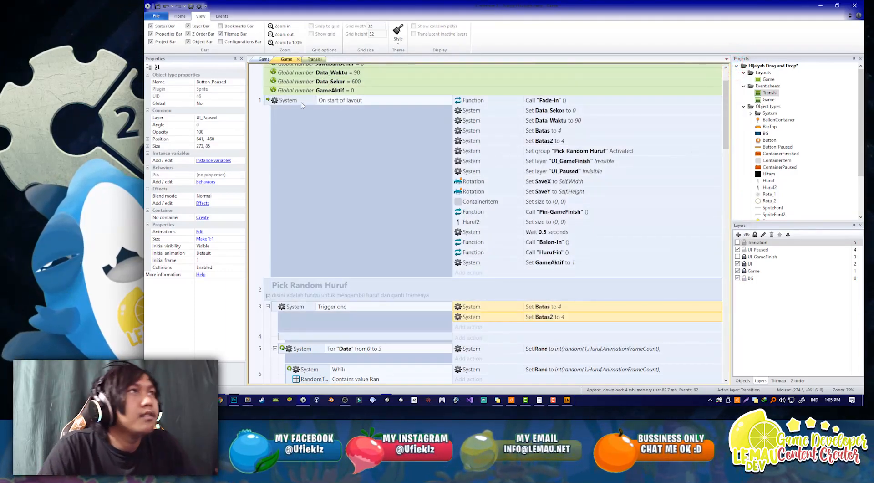
- Review the Game layout, the Transisi event sheet and the Game event sheet from the start-of-layout actions through the button functions
click(264, 59)
ctrl+scroll(613, 178, down, 3)
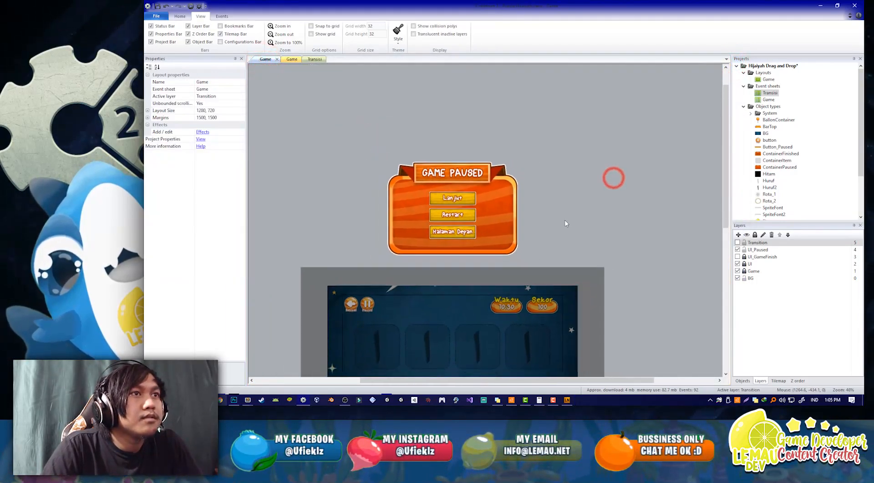
ctrl+scroll(535, 252, up, 1)
middle_drag(532, 263, 507, 155)
ctrl+scroll(503, 185, down, 2)
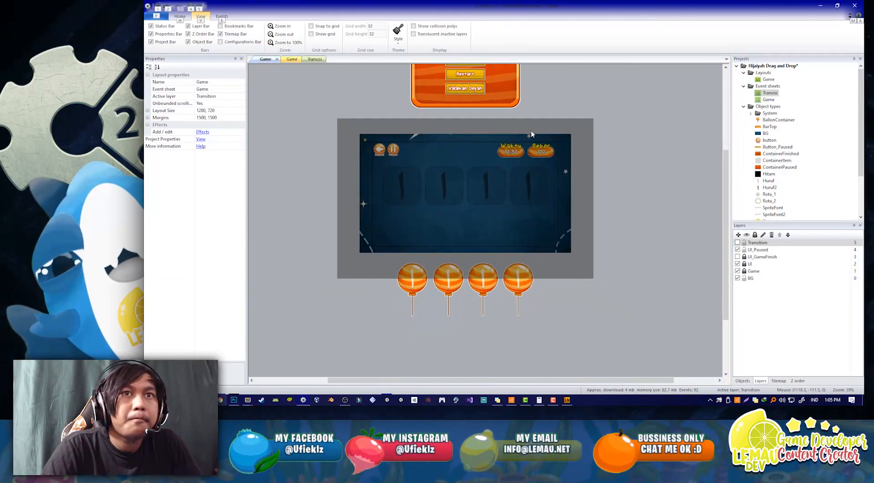
middle_drag(552, 90, 567, 145)
click(314, 59)
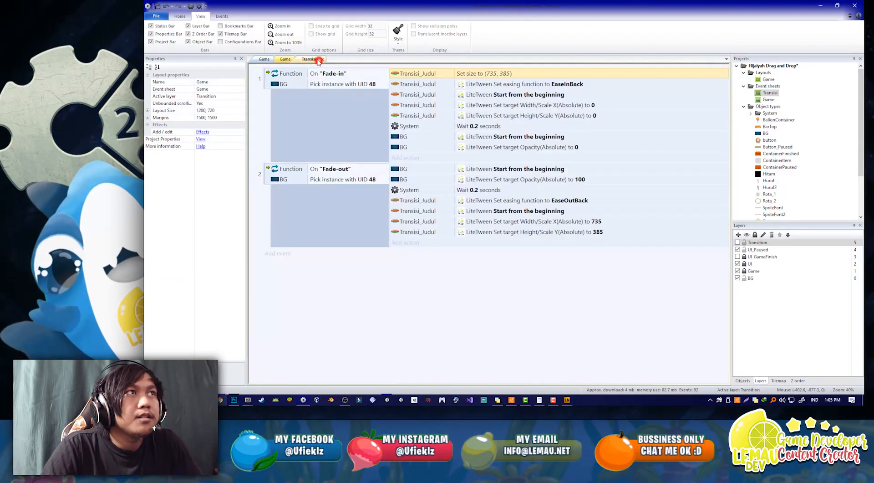
click(285, 59)
scroll(616, 249, down, 3)
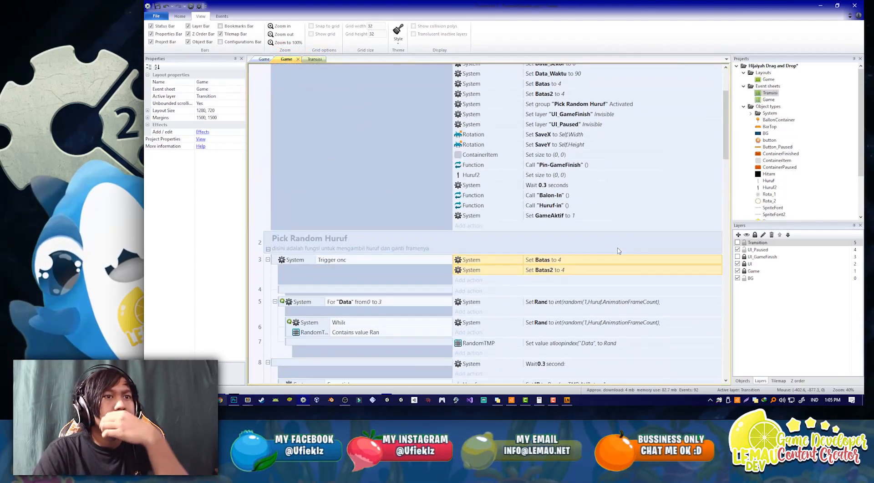
scroll(724, 148, down, 15)
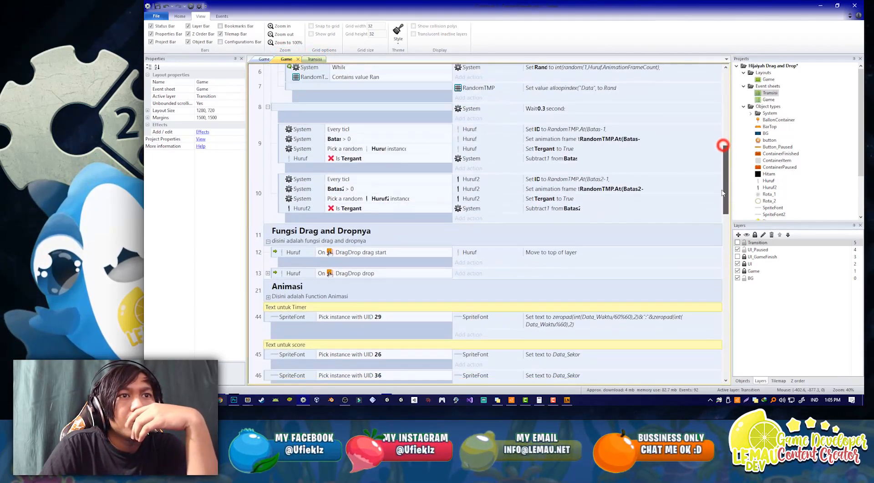
click(738, 250)
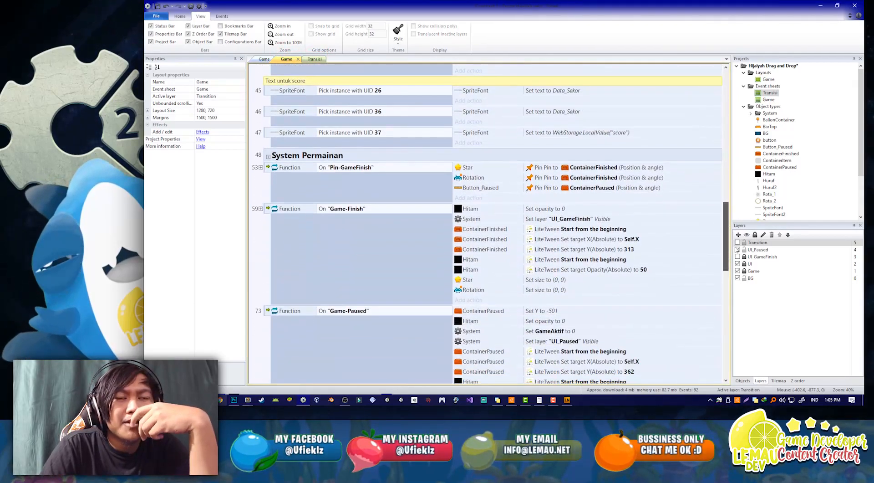
scroll(728, 319, down, 10)
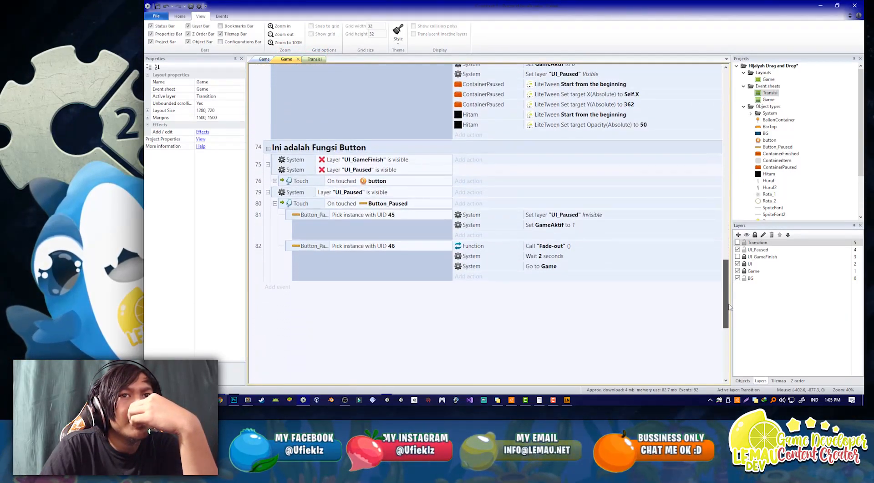
scroll(730, 324, up, 6)
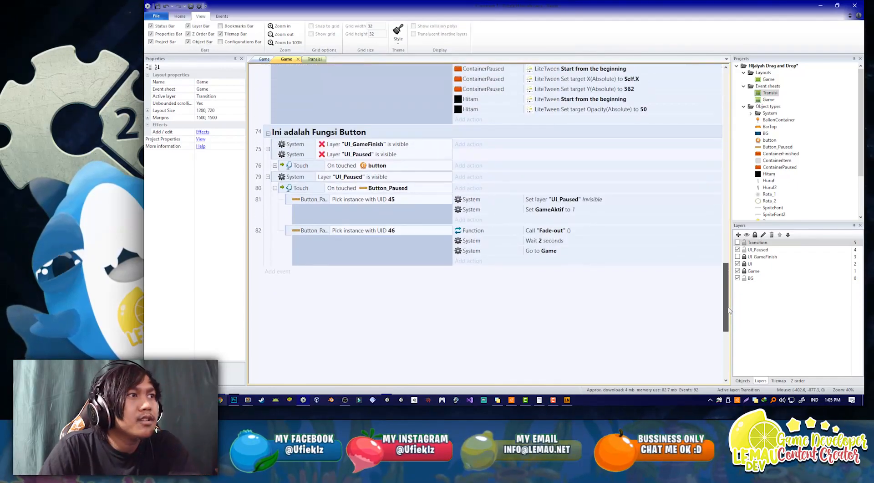
drag(723, 256, 715, 112)
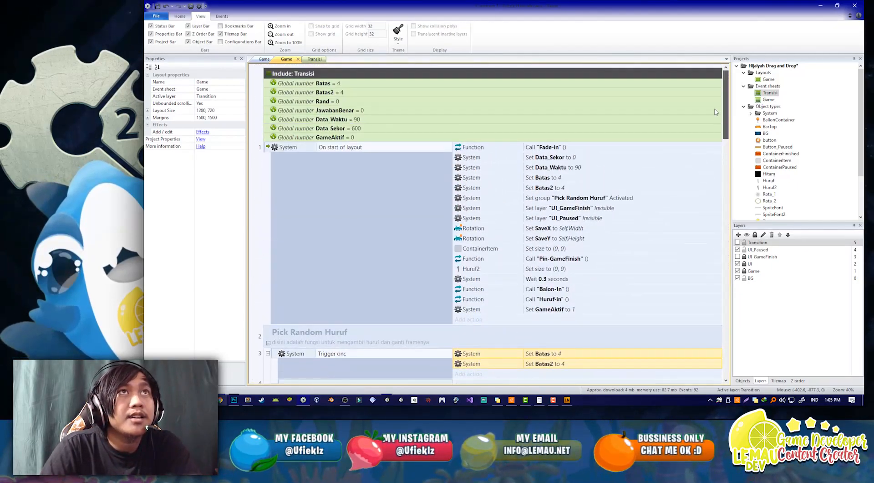